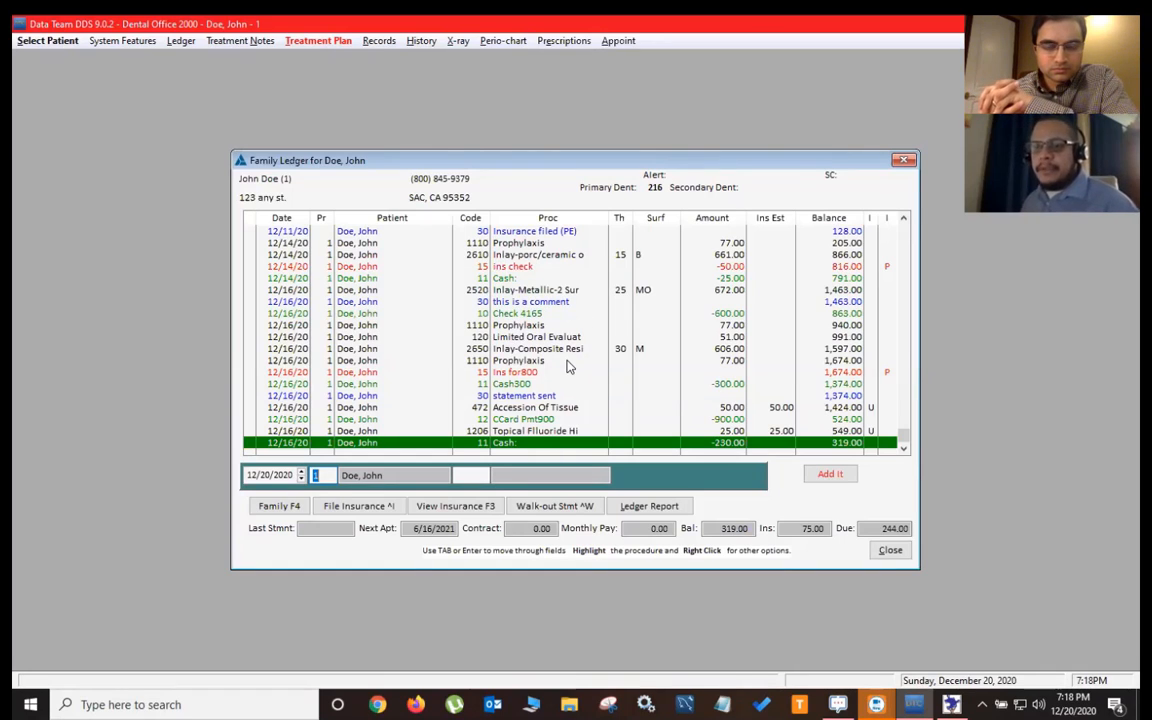
# - Examine the procedure, payment and comment entries in the family ledger, including the Check 4165, Inlay-Composite and Accession Of Tissue rows
pyautogui.scroll(1, 568, 367)
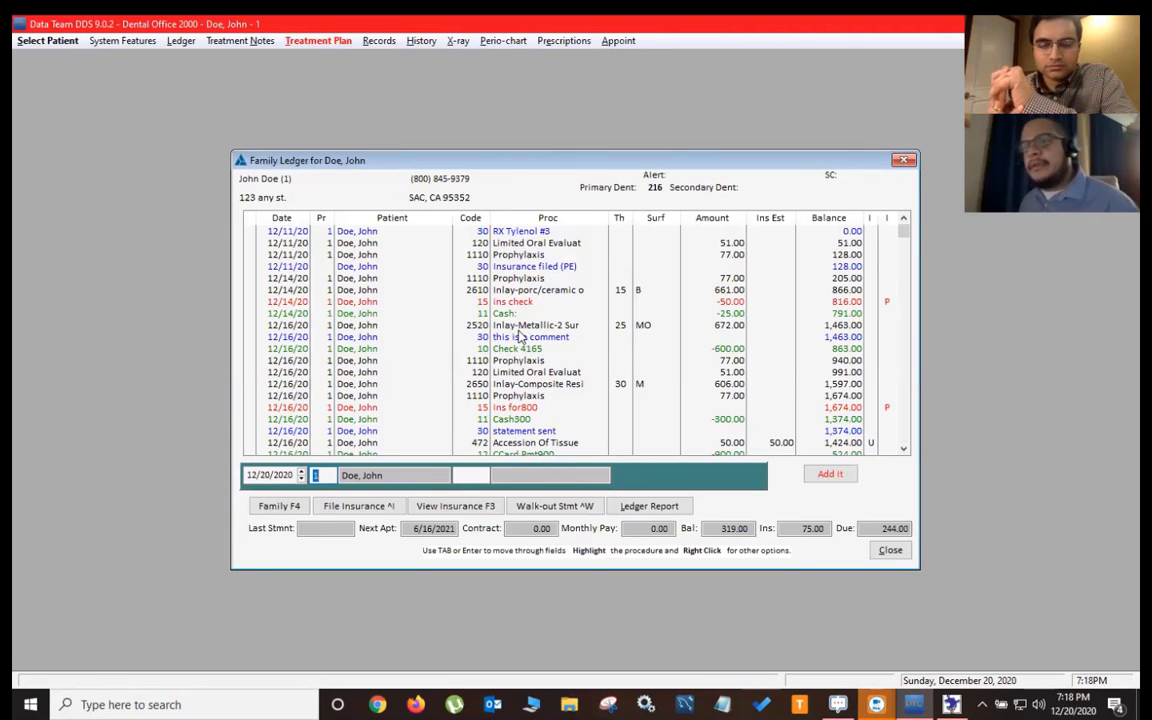
pyautogui.scroll(-1, 470, 290)
pyautogui.scroll(1, 470, 287)
pyautogui.scroll(-1, 474, 289)
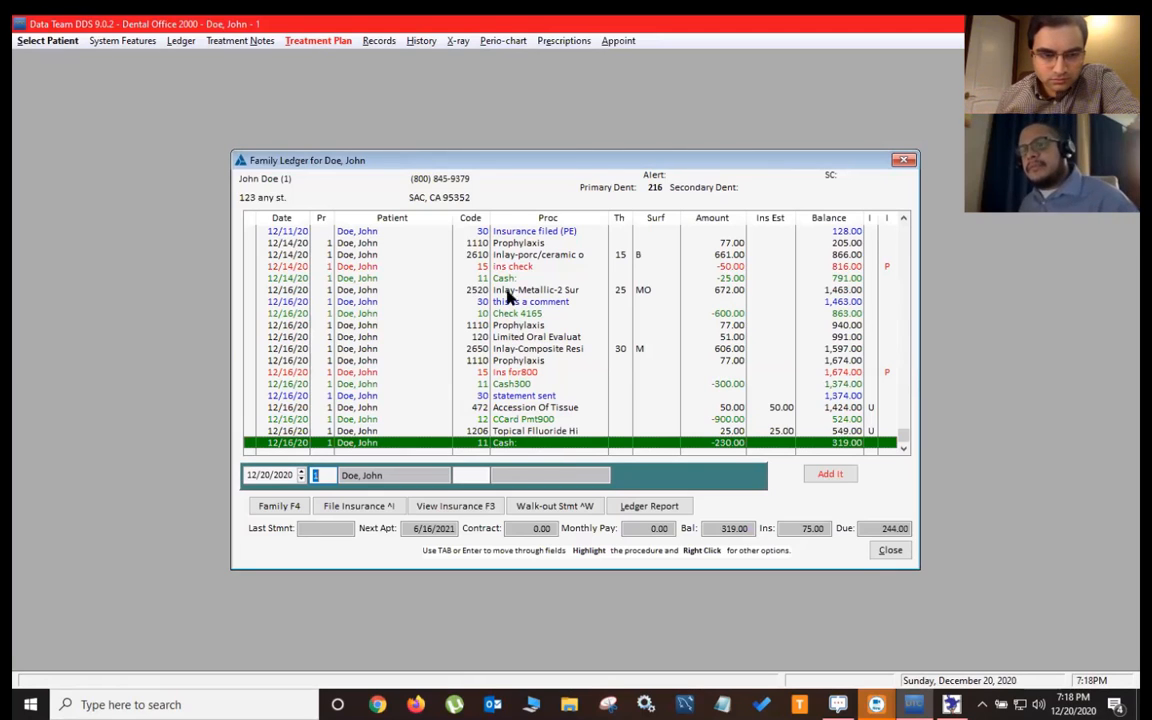
pyautogui.scroll(1, 548, 305)
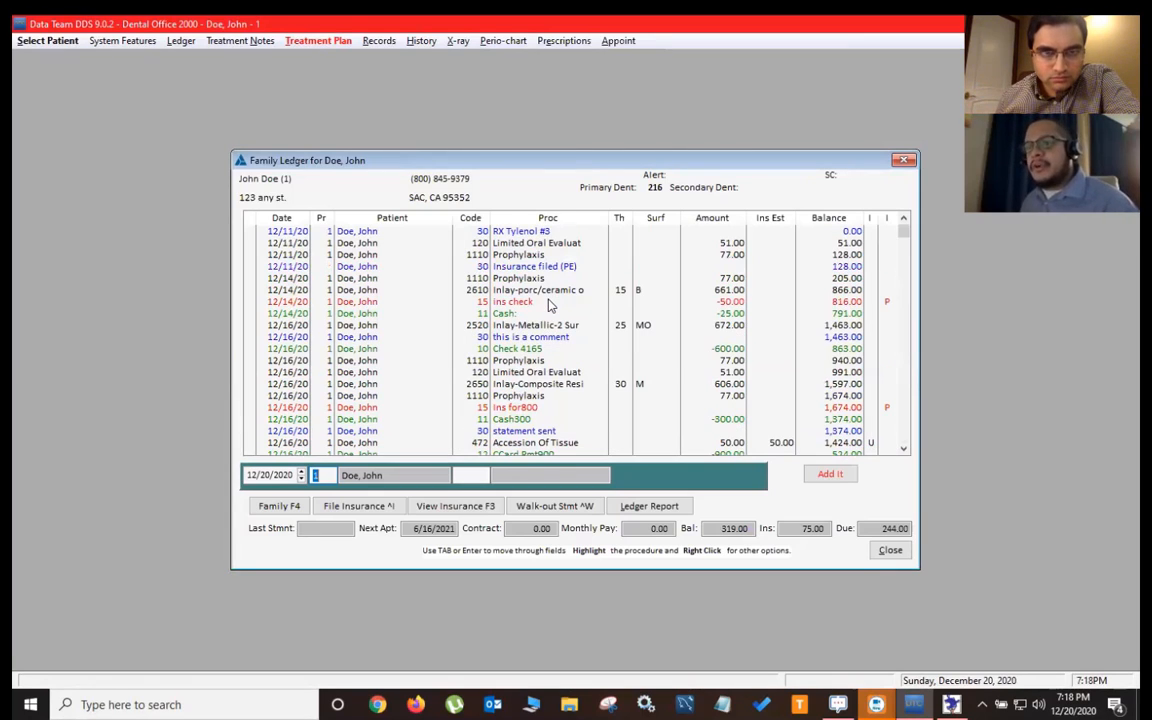
pyautogui.scroll(-1, 548, 305)
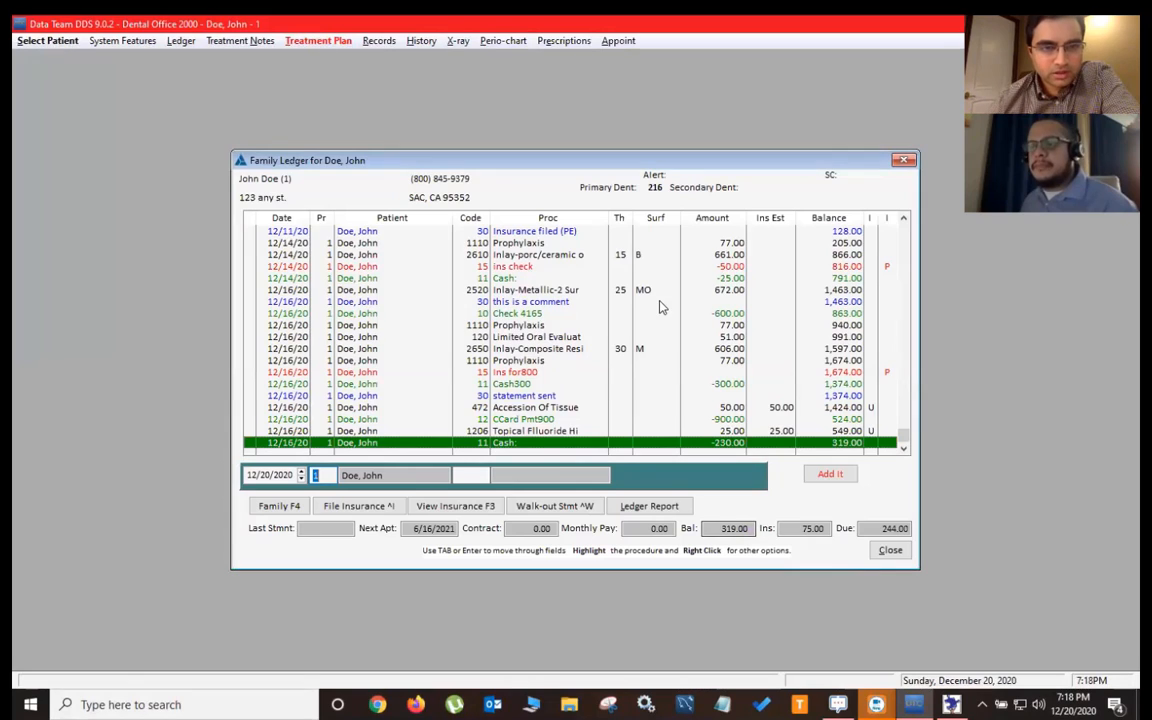
pyautogui.scroll(1, 659, 307)
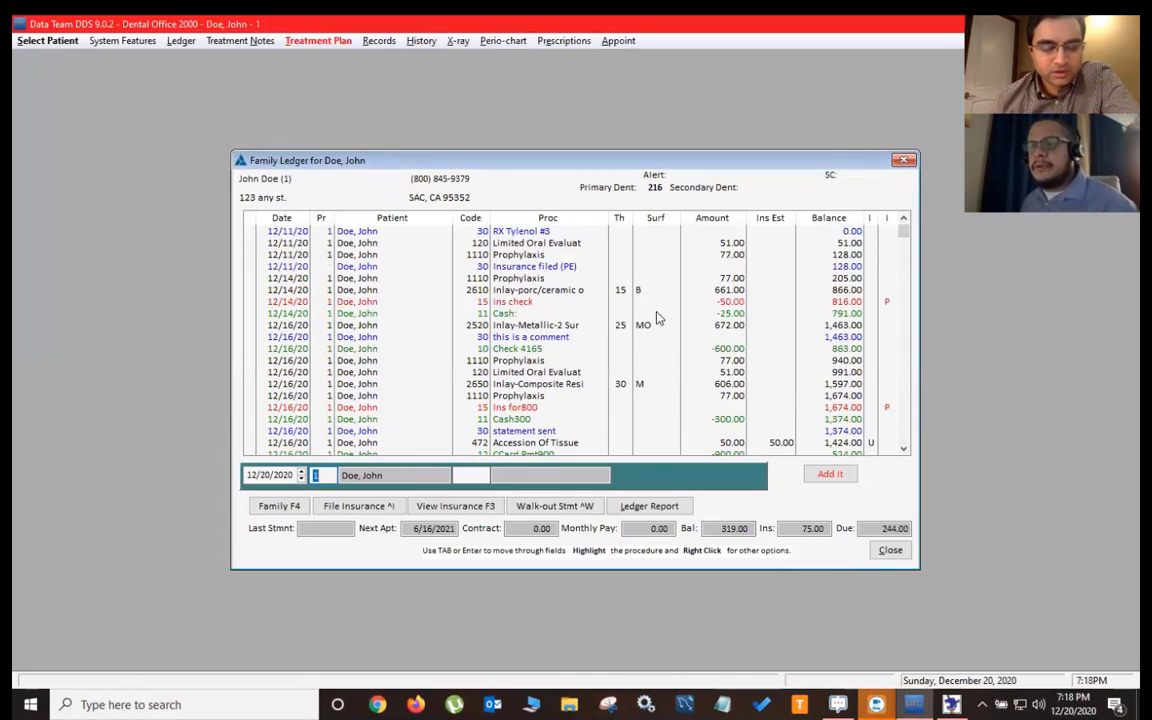
pyautogui.click(519, 350)
pyautogui.scroll(-1, 519, 383)
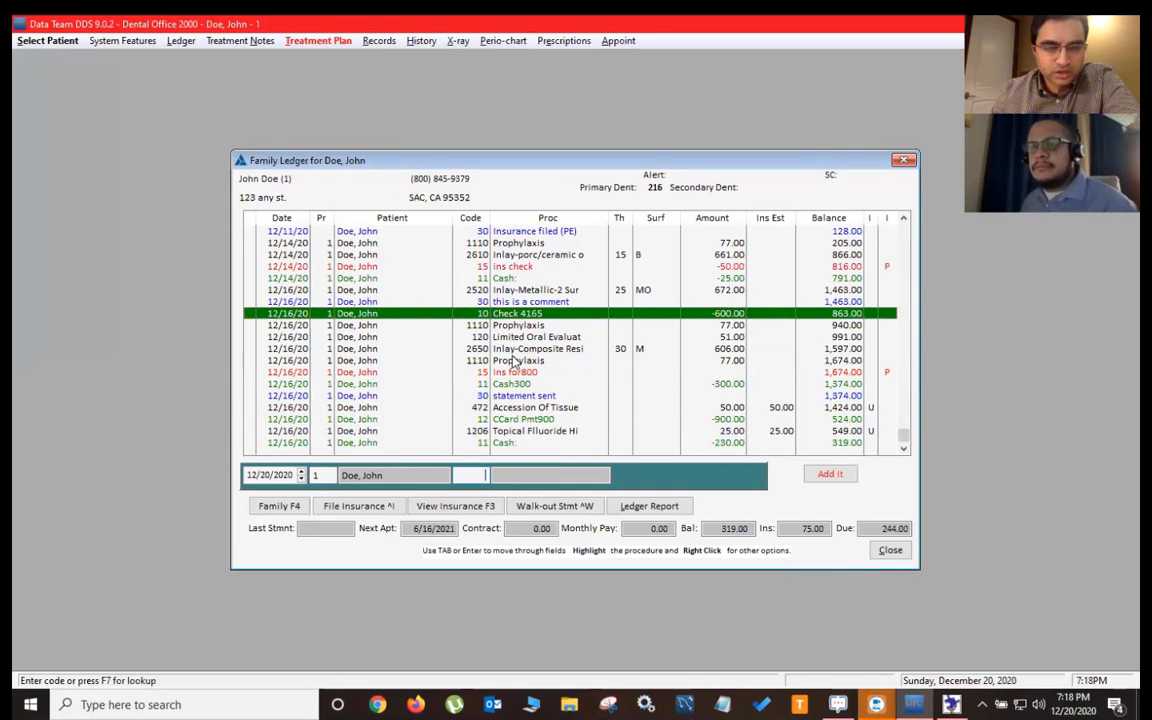
pyautogui.click(514, 361)
pyautogui.click(515, 350)
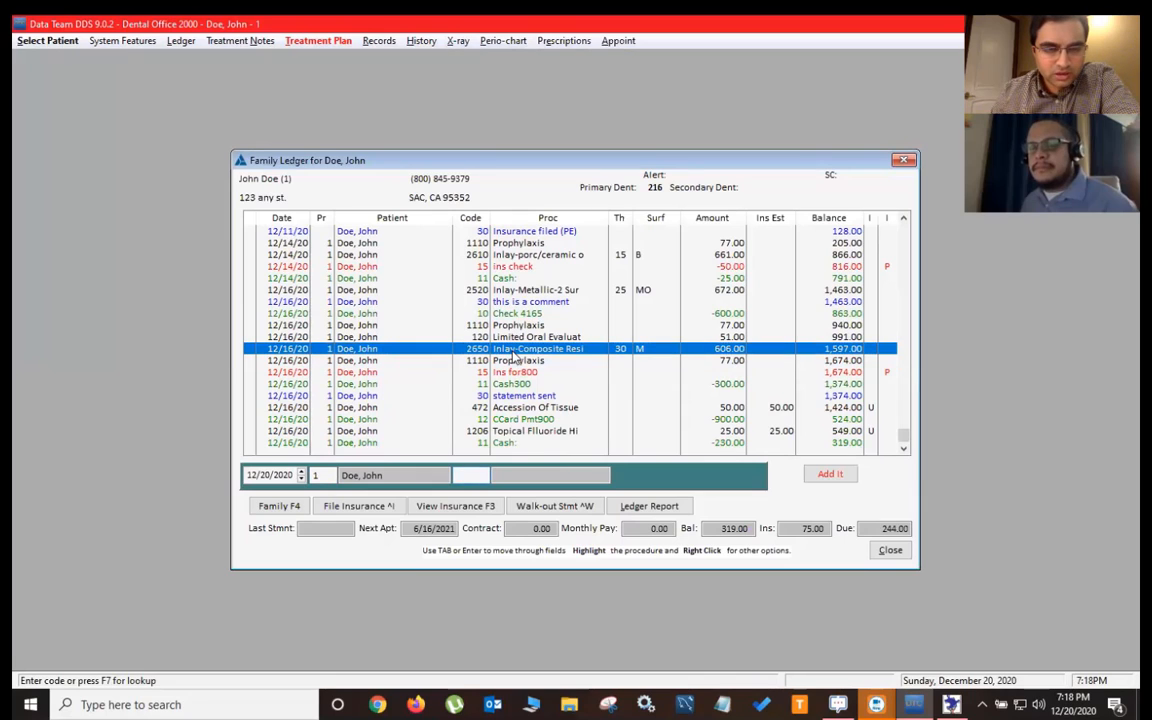
pyautogui.click(519, 409)
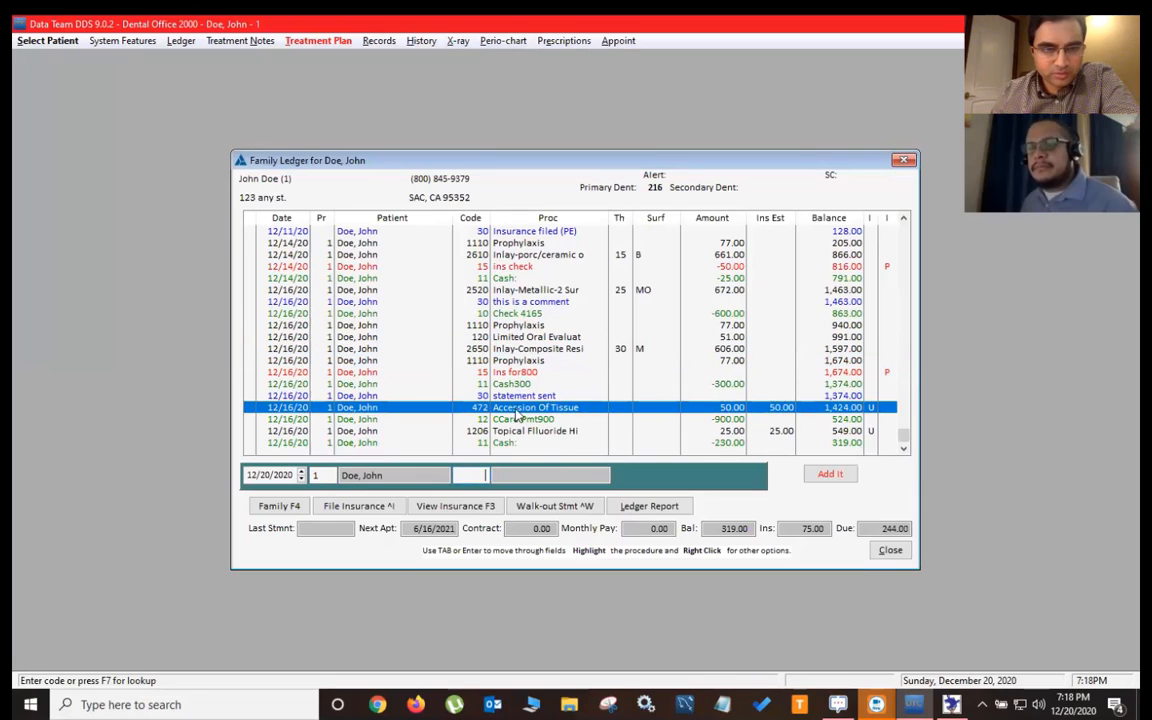
pyautogui.scroll(1, 513, 347)
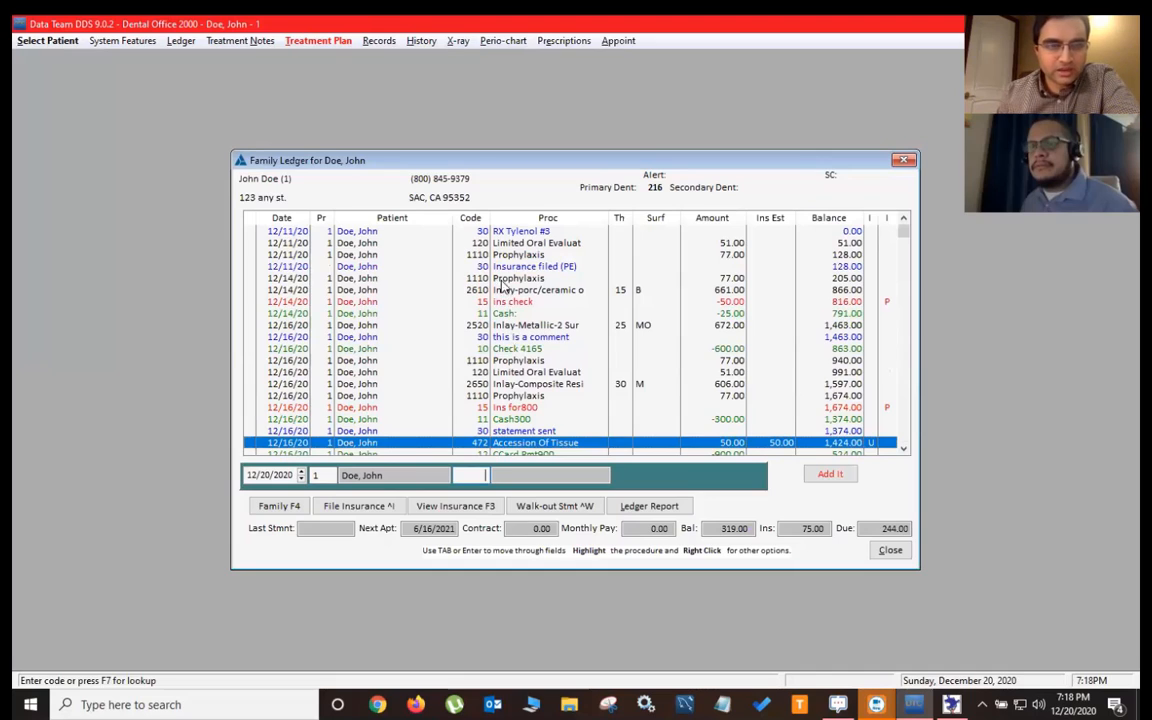
pyautogui.click(455, 266)
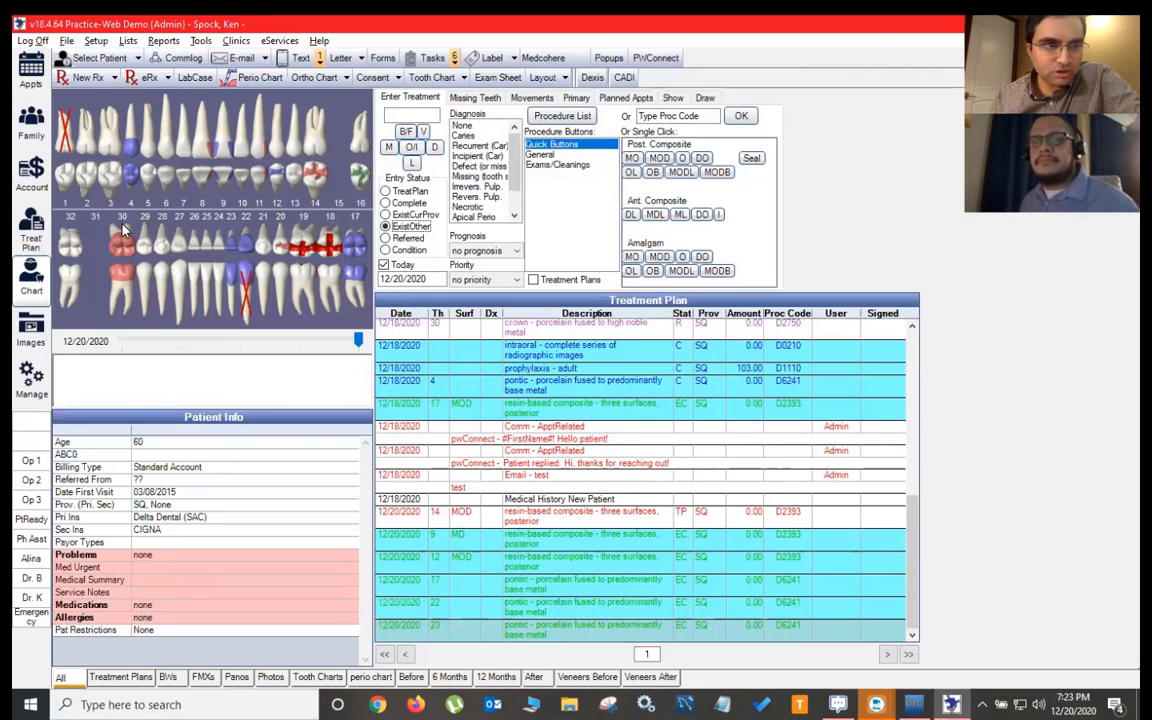
# - Chart an MOD posterior composite on tooth 32 with the entry status Complete
pyautogui.click(70, 247)
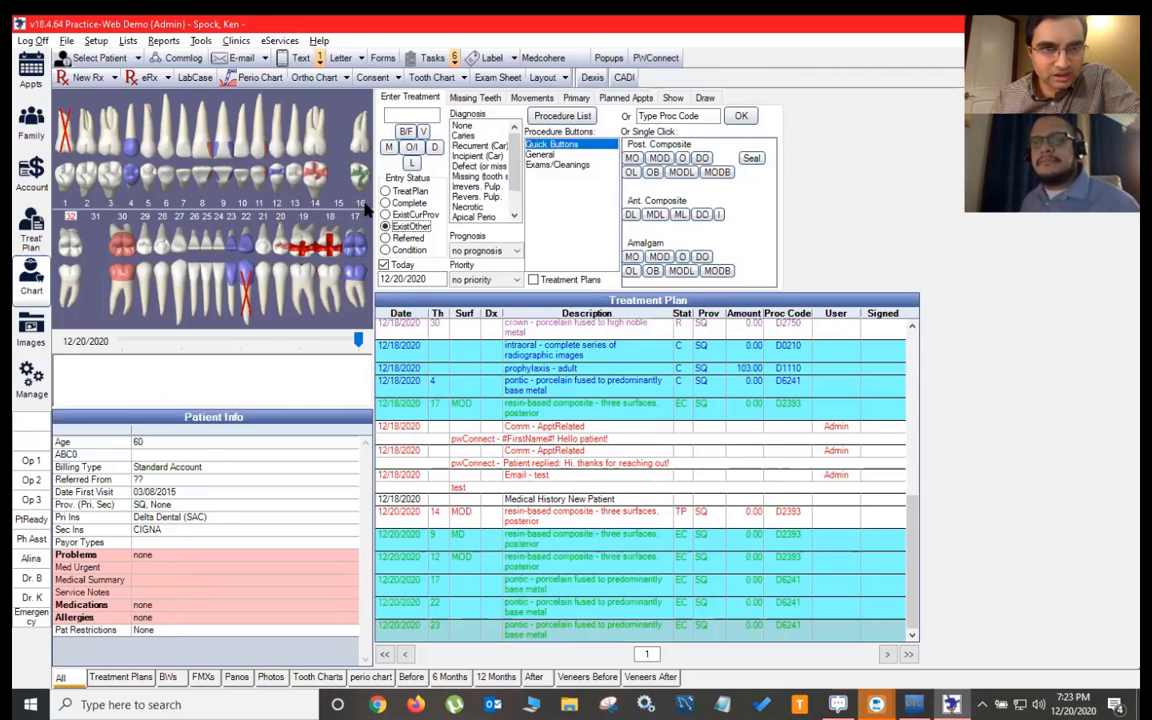
pyautogui.click(394, 205)
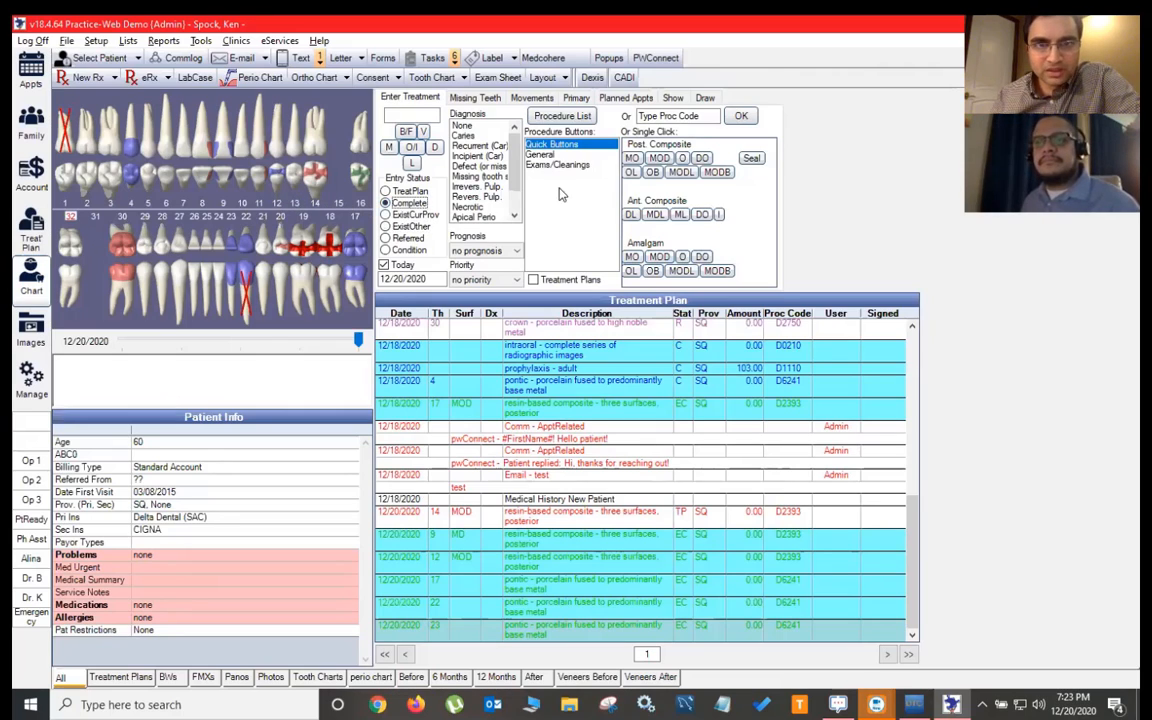
pyautogui.click(659, 160)
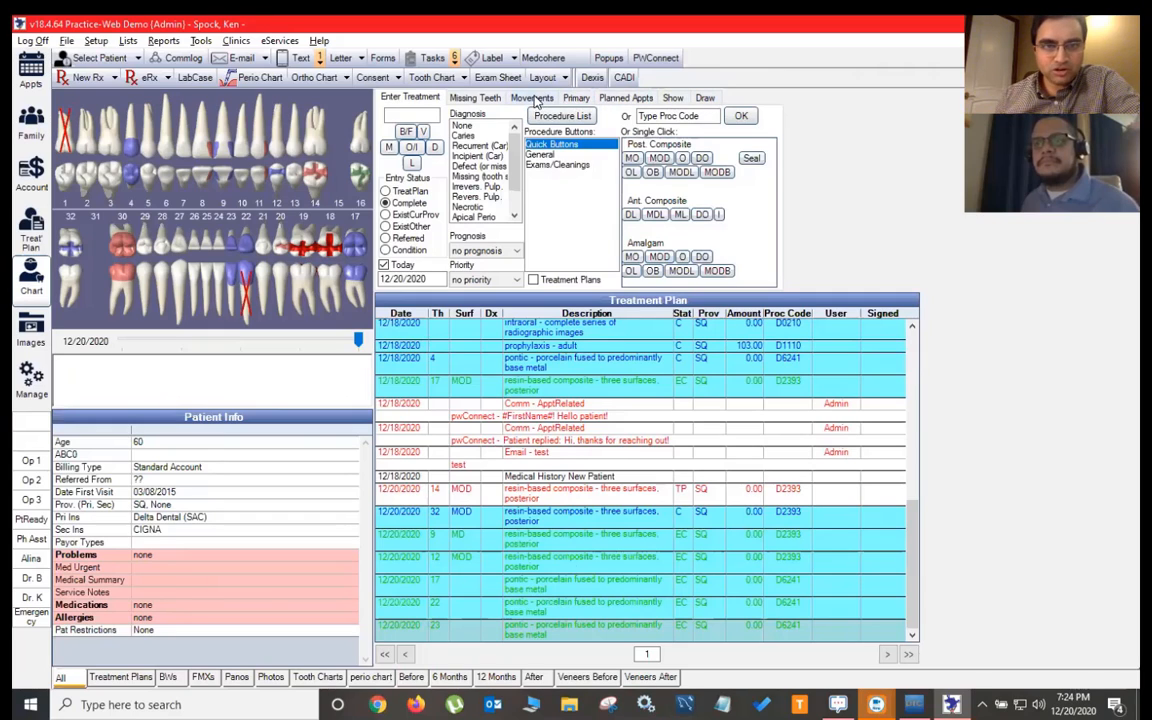
# - Mark tooth 2 as missing on the tooth chart
pyautogui.click(476, 98)
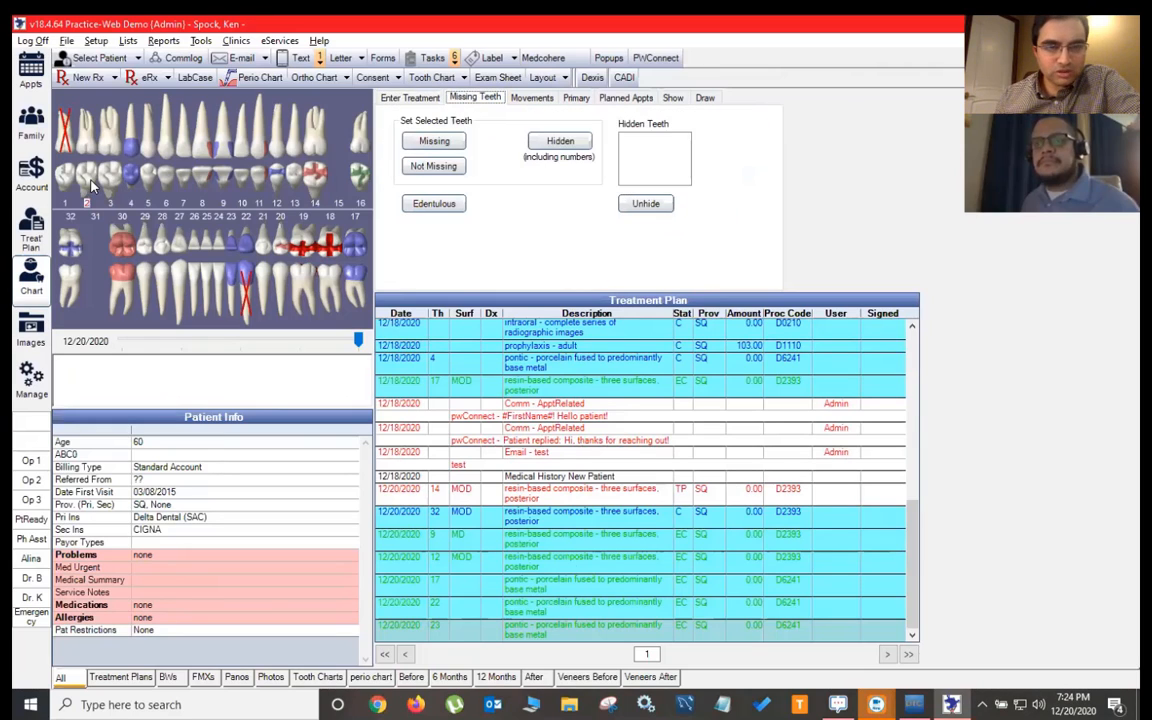
pyautogui.click(426, 145)
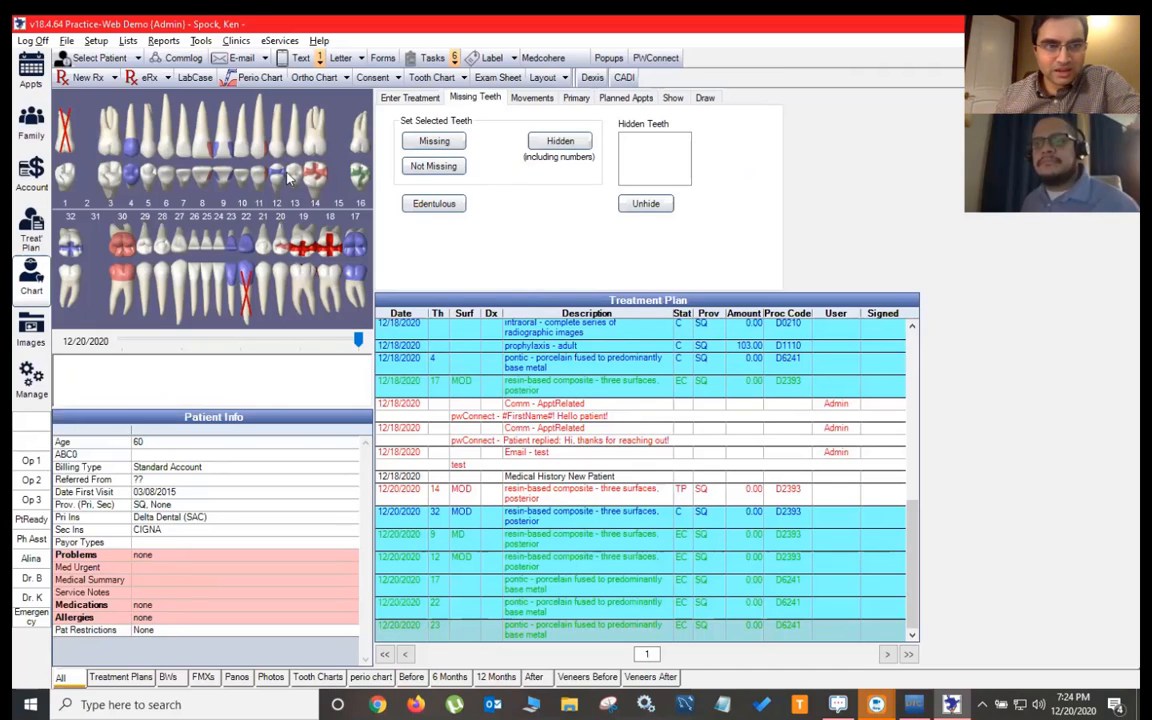
# - Shift tooth 30 by 4 mm in the occlusal direction
pyautogui.click(122, 281)
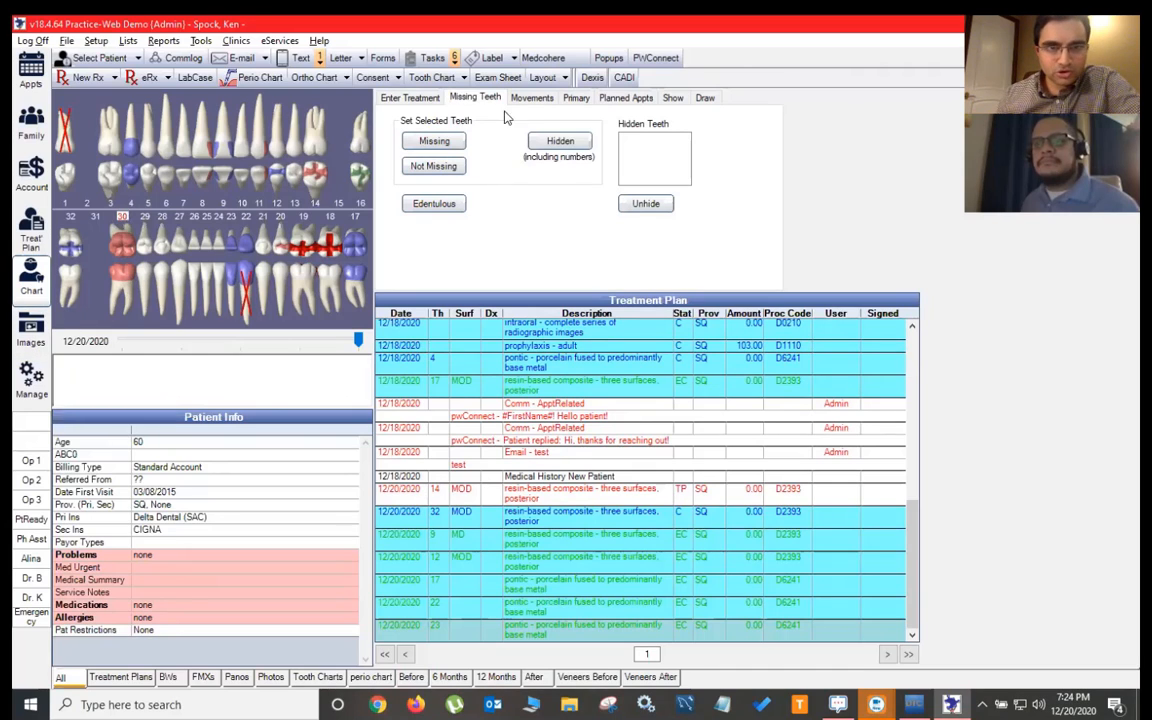
pyautogui.click(530, 97)
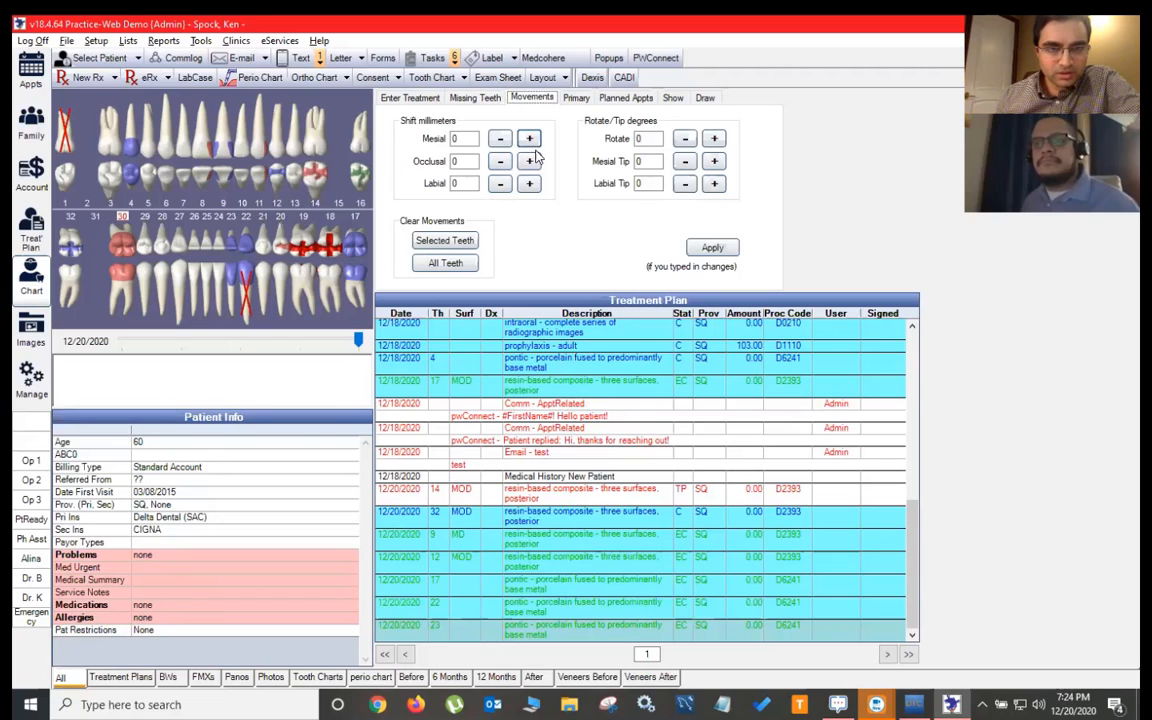
pyautogui.click(530, 161)
pyautogui.click(530, 161)
pyautogui.click(530, 161)
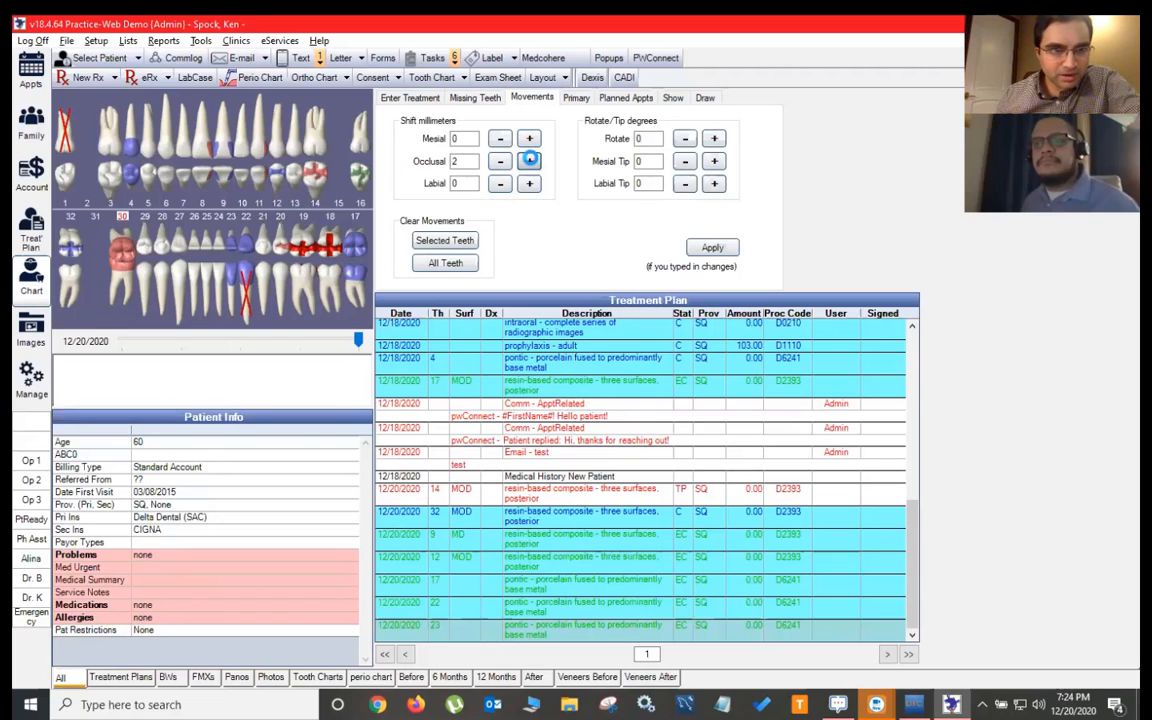
pyautogui.click(530, 161)
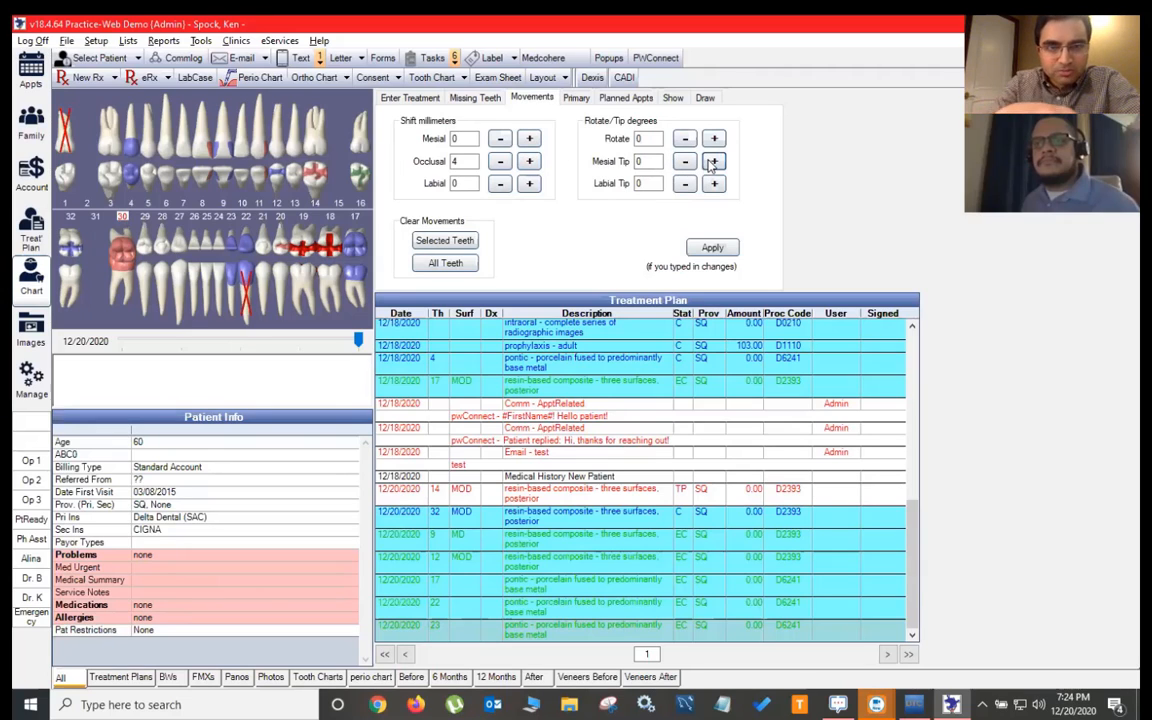
# - Set the occlusal shift of tooth 30 to -6 mm
pyautogui.click(500, 161)
pyautogui.click(500, 161)
pyautogui.click(500, 161)
pyautogui.click(500, 161)
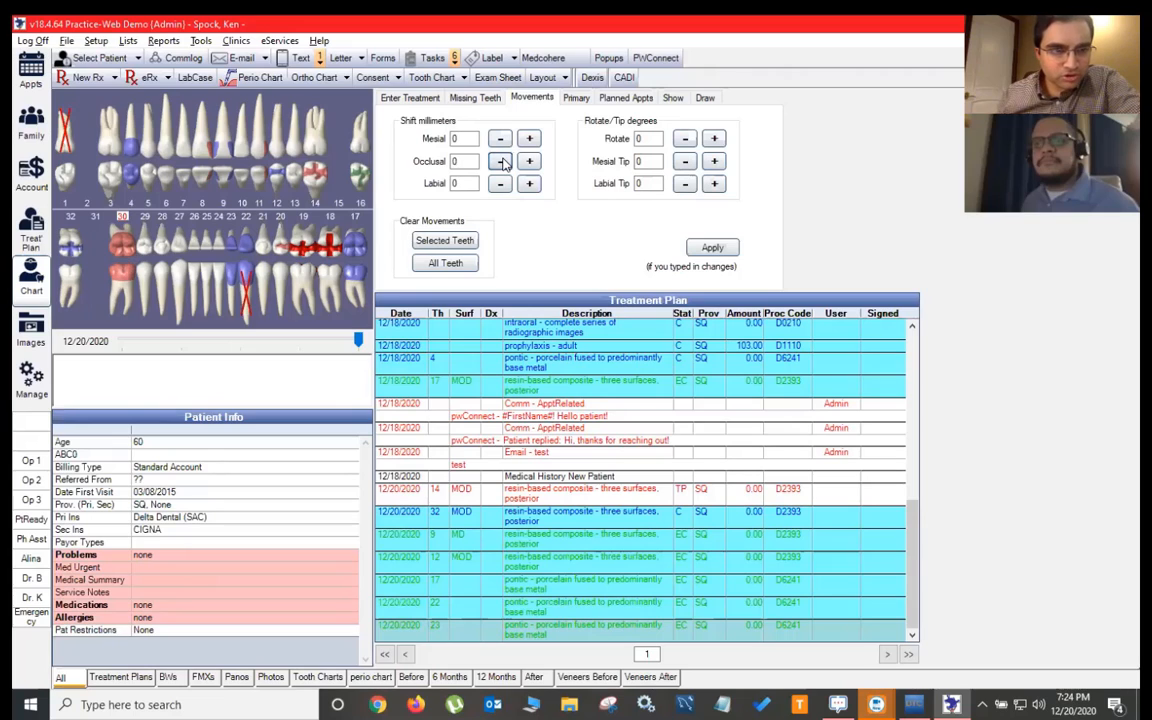
pyautogui.click(500, 161)
pyautogui.click(500, 161)
pyautogui.click(500, 161)
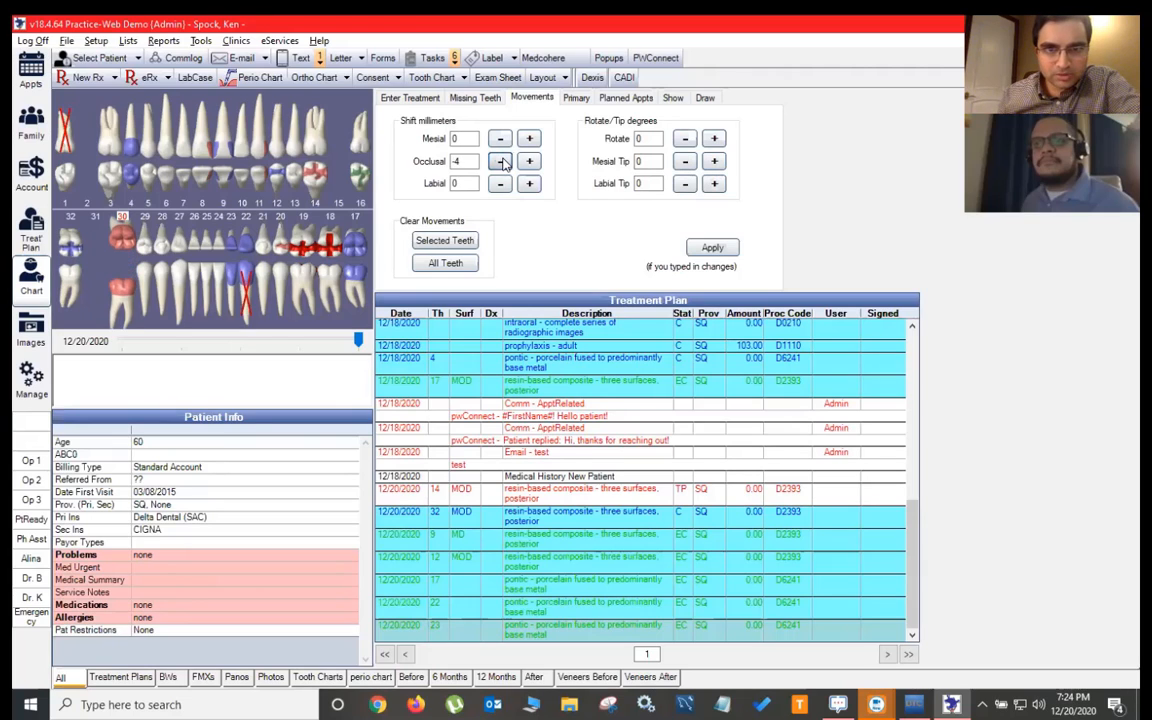
pyautogui.click(500, 161)
# - Set the mesial tip of tooth 30 to 20 degrees
pyautogui.click(712, 162)
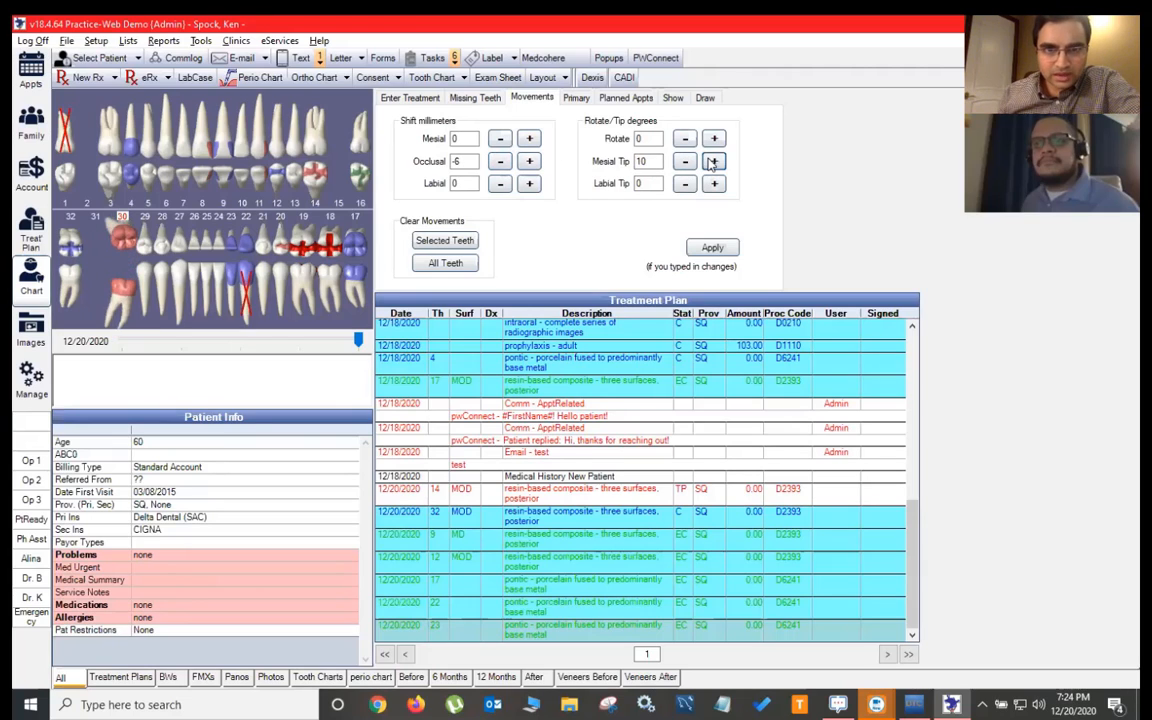
pyautogui.click(712, 162)
pyautogui.click(712, 162)
pyautogui.click(712, 162)
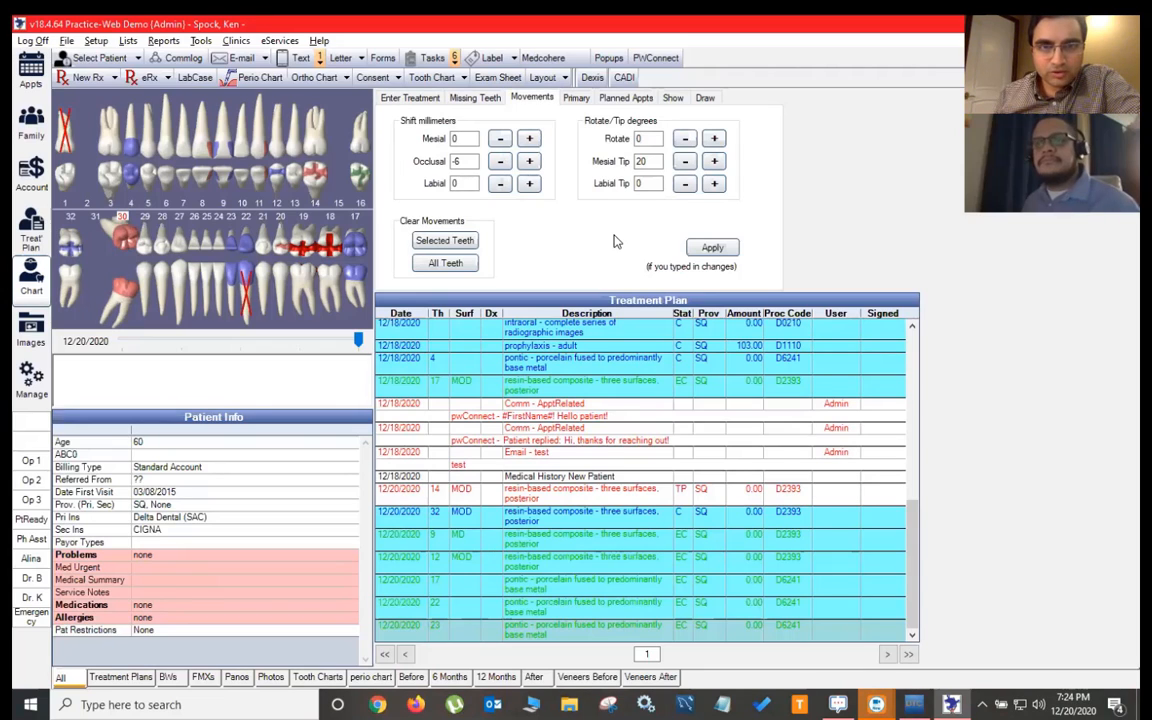
# - Set all teeth to primary and change the whole tooth chart to mixed dentition
pyautogui.click(581, 100)
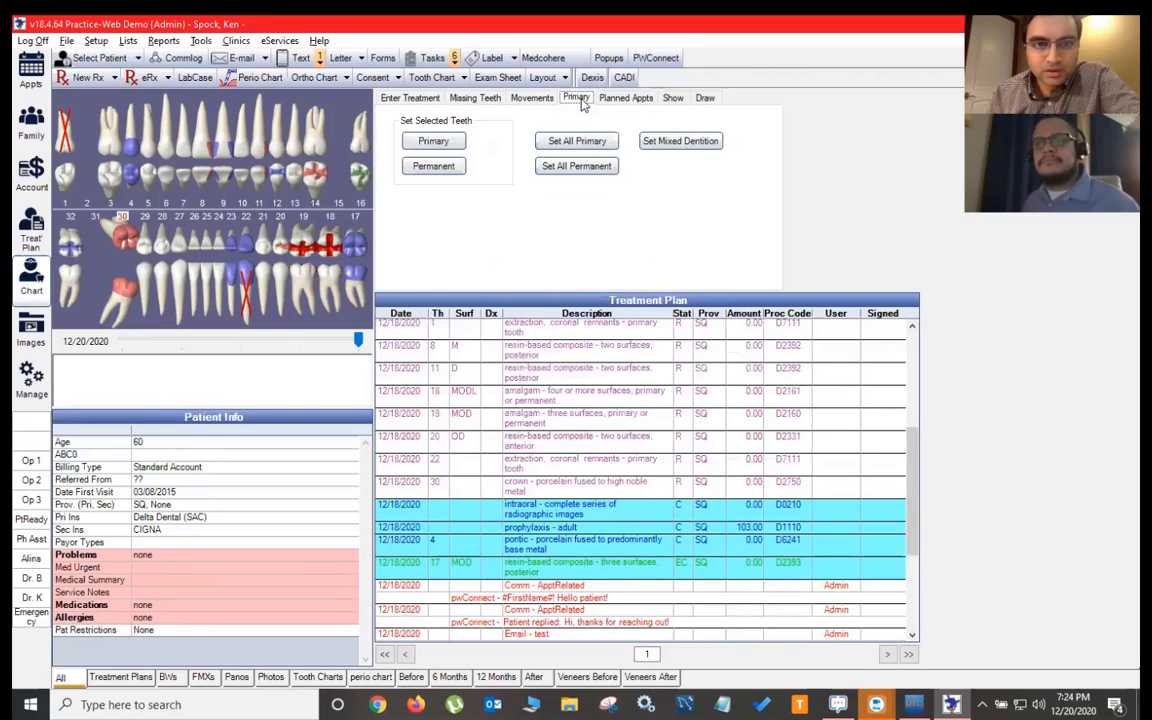
pyautogui.click(566, 146)
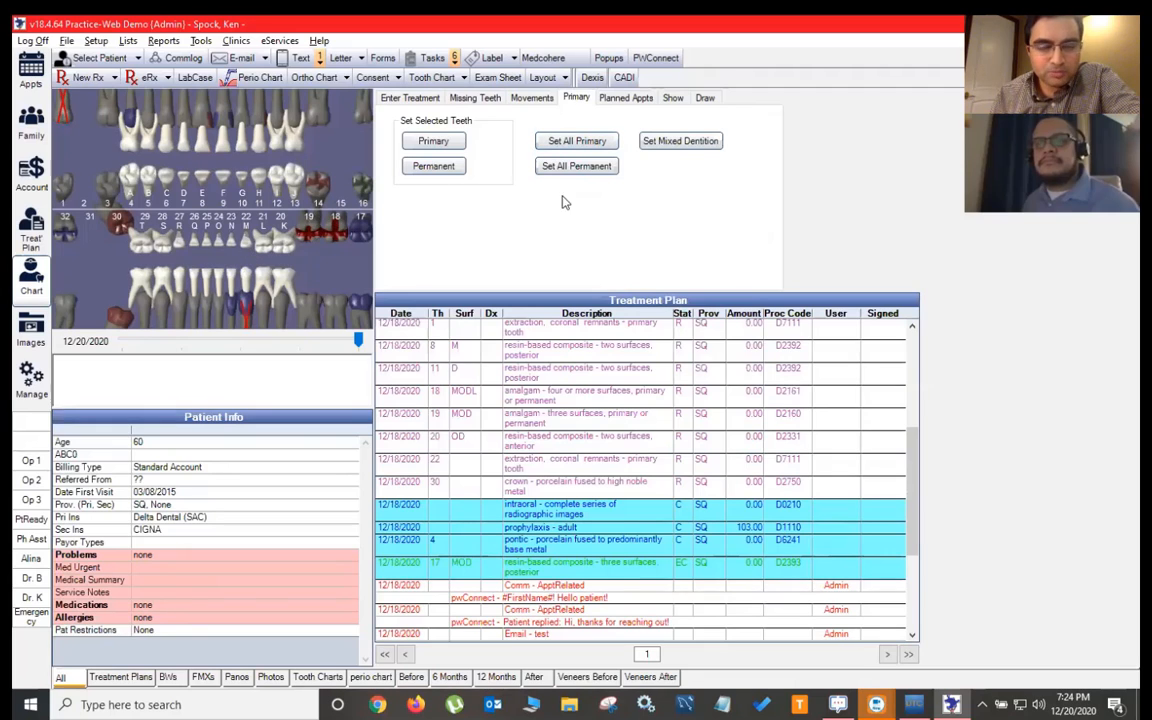
pyautogui.click(676, 146)
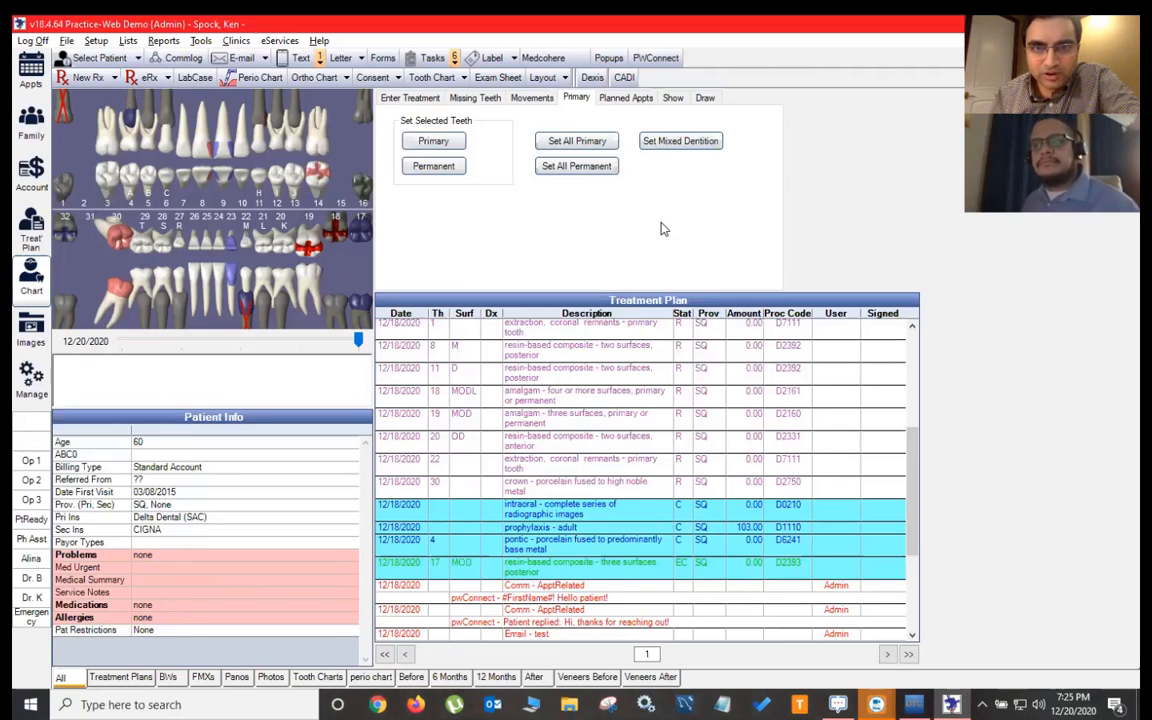
# - Circle the occlusal views of upper teeth 9 to 11 with the Pen in the red Referred color, and return to the Pointer
pyautogui.click(702, 100)
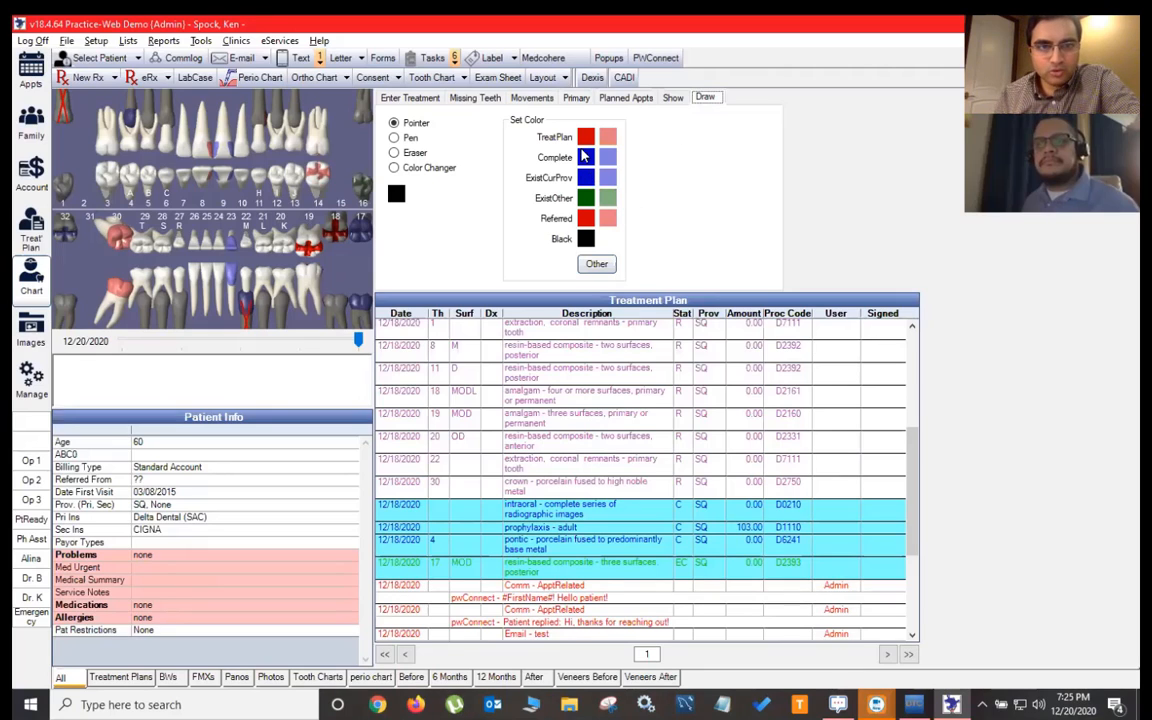
pyautogui.click(396, 138)
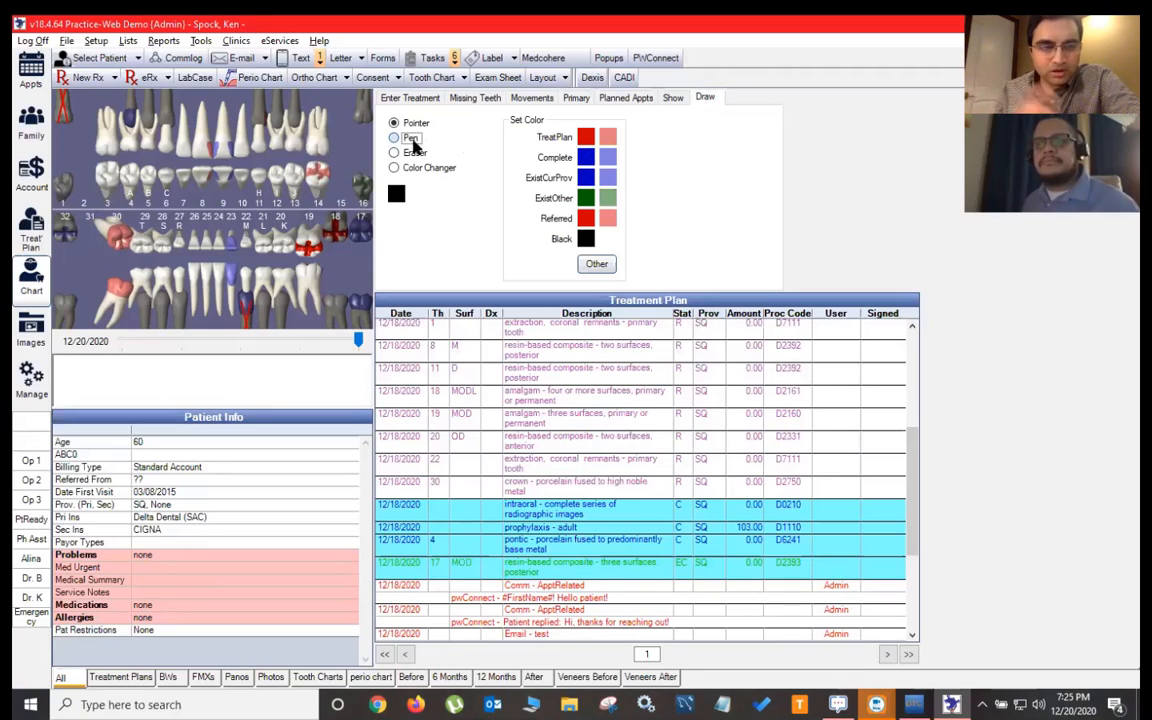
pyautogui.click(585, 218)
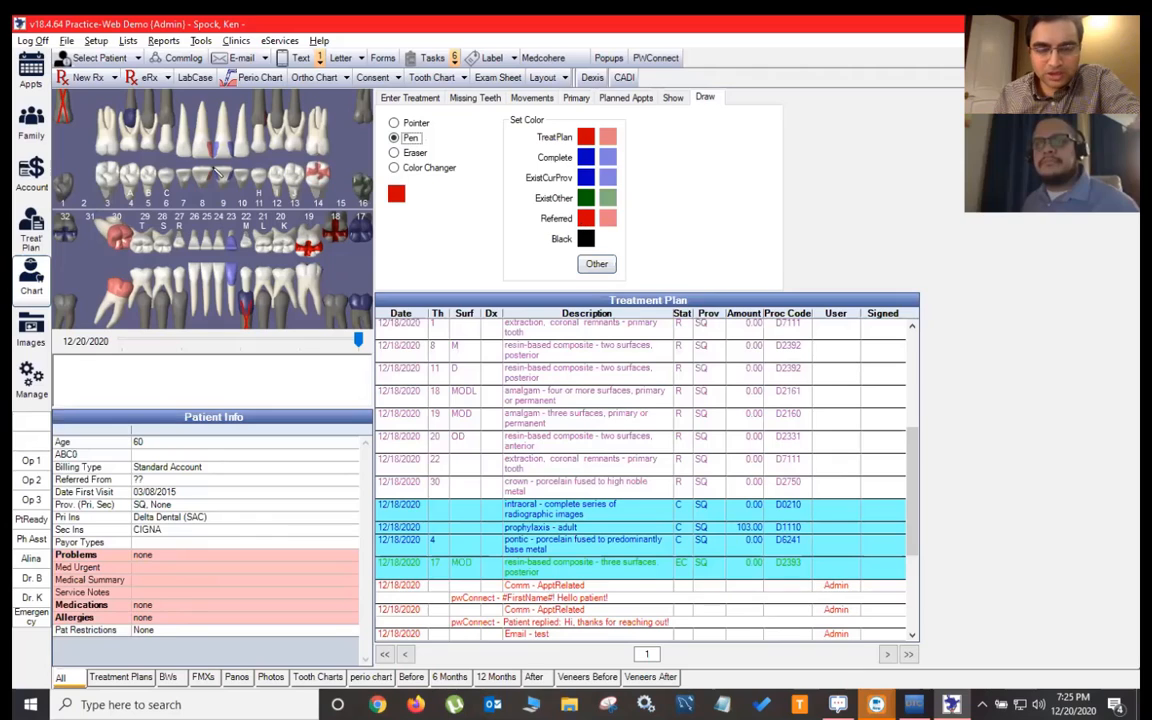
pyautogui.moveTo(209, 156)
pyautogui.mouseDown()
pyautogui.moveTo(226, 148)
pyautogui.moveTo(235, 185)
pyautogui.moveTo(200, 150)
pyautogui.moveTo(228, 172)
pyautogui.mouseUp()
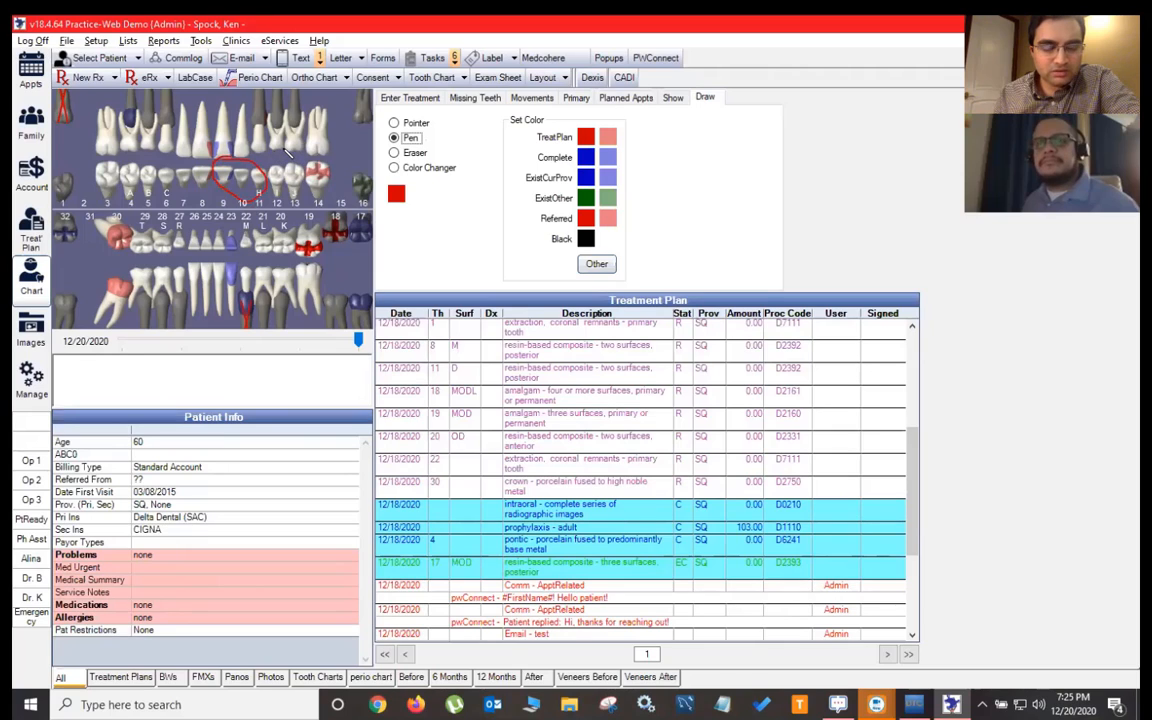
pyautogui.click(394, 122)
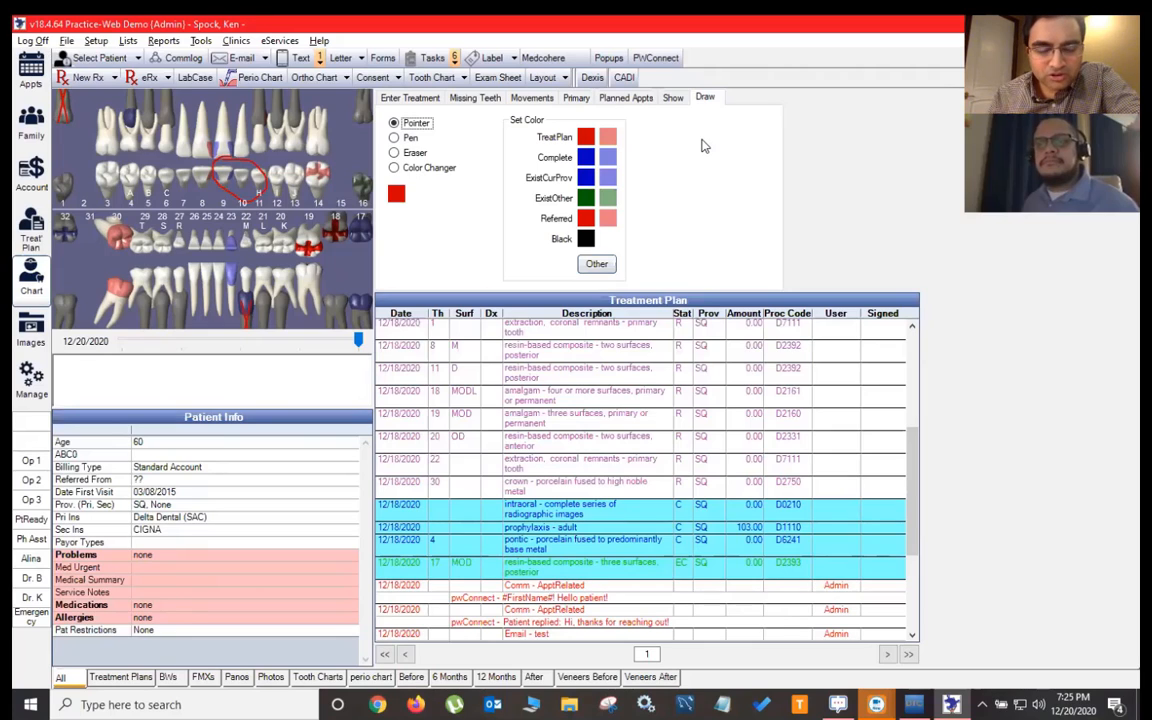
# - Switch the patient's chart between the Doctor's View, TP view, Conditions and Existing Tx chart views, ending on Doctor's View
pyautogui.click(673, 97)
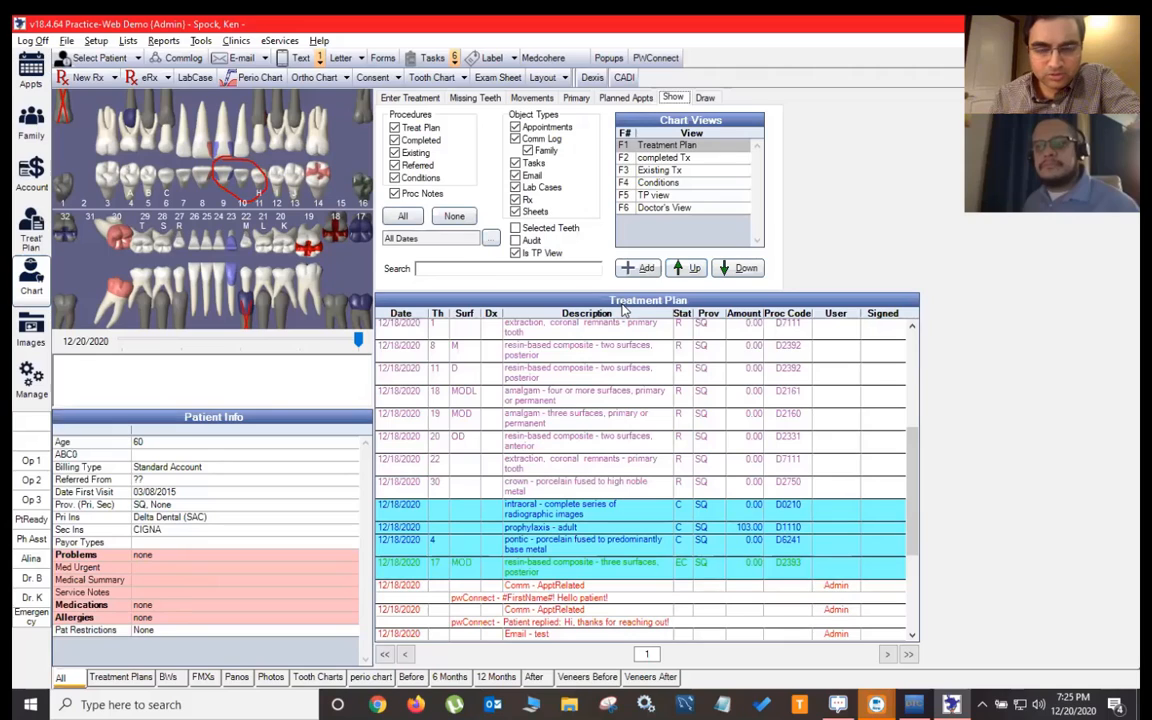
pyautogui.click(687, 208)
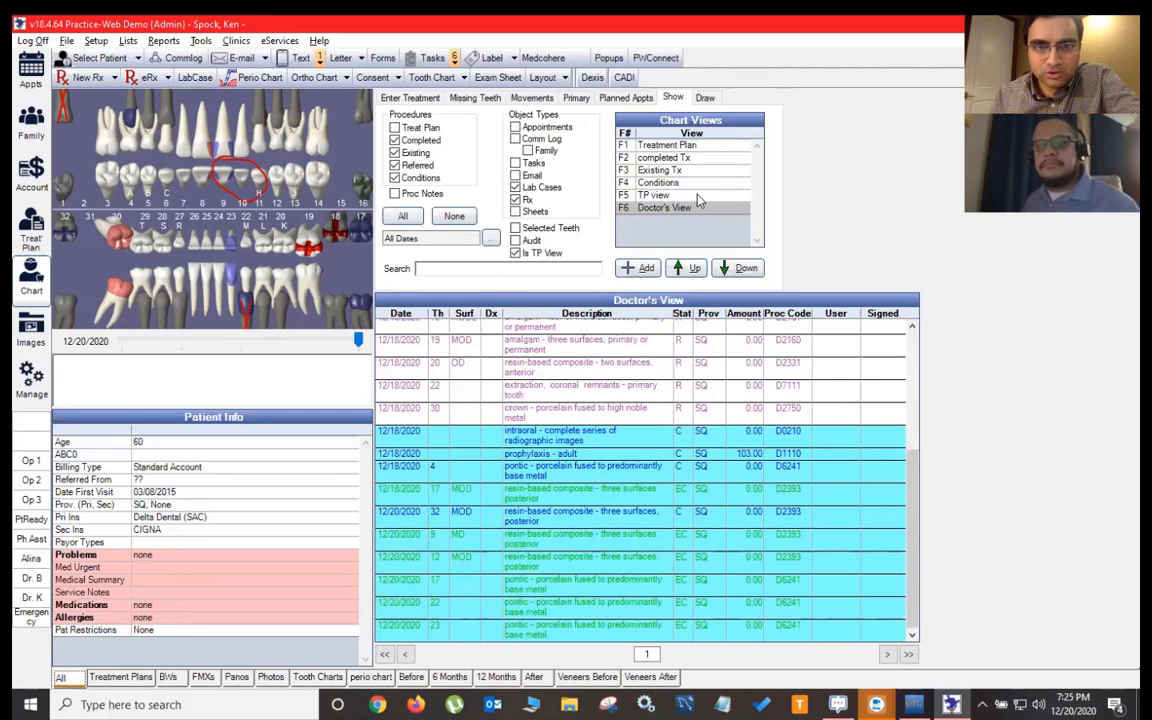
pyautogui.click(698, 197)
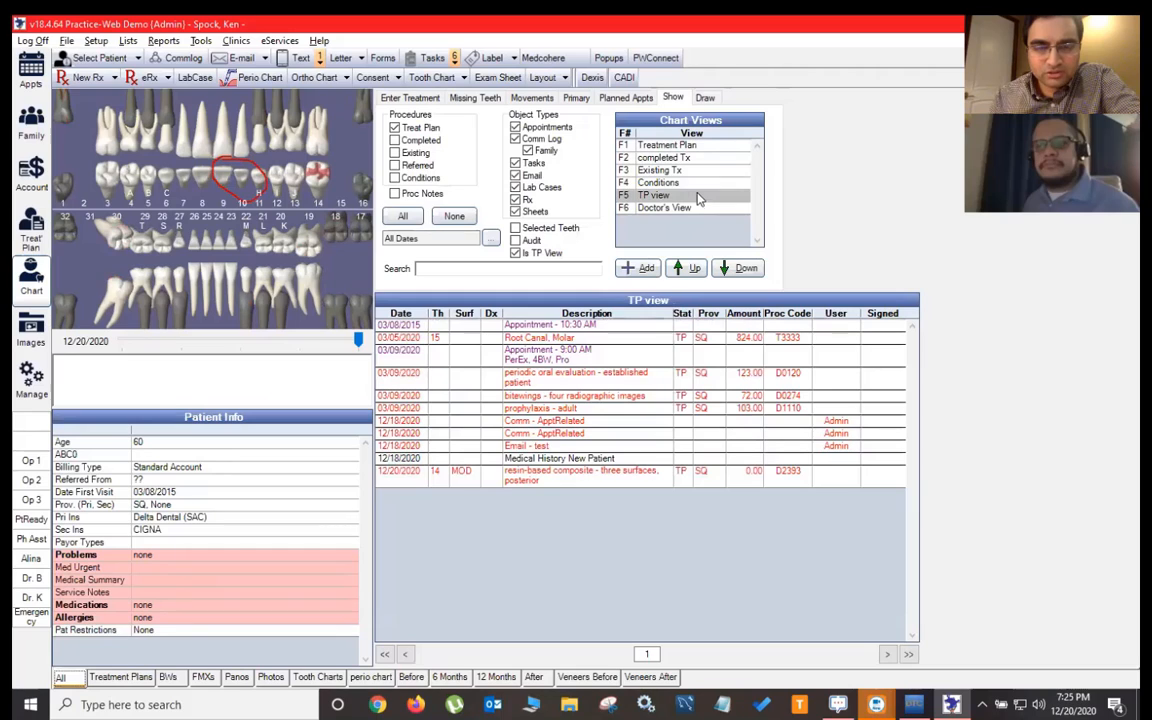
pyautogui.click(694, 184)
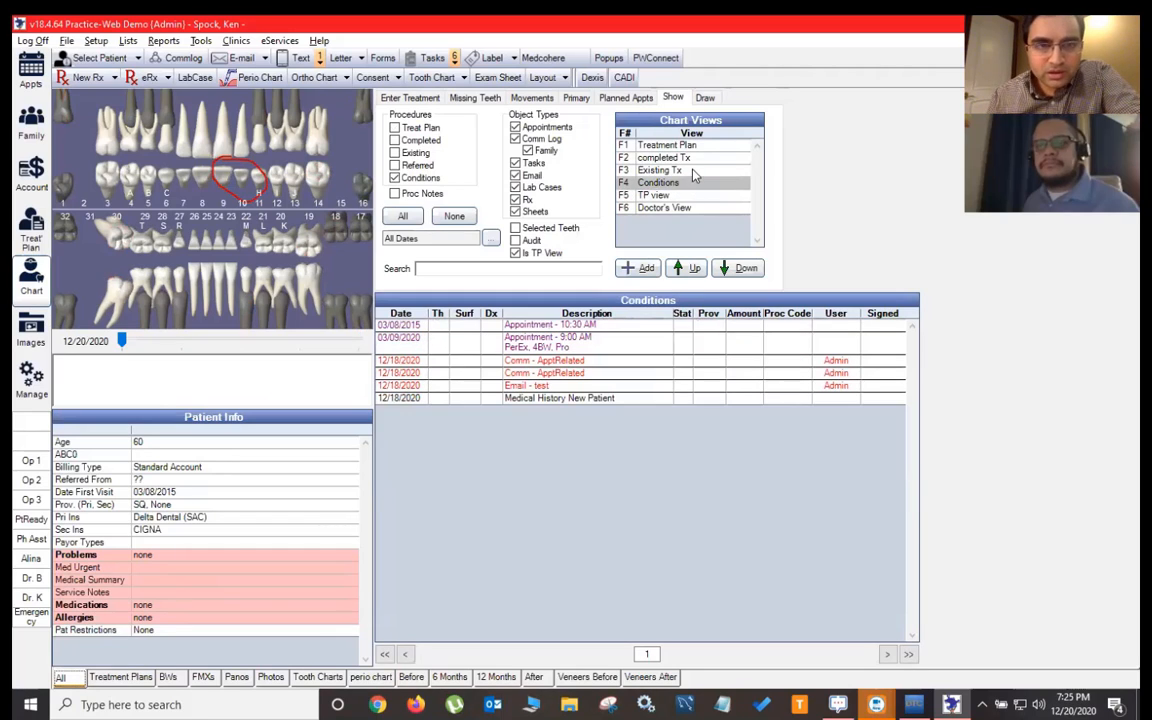
pyautogui.click(696, 171)
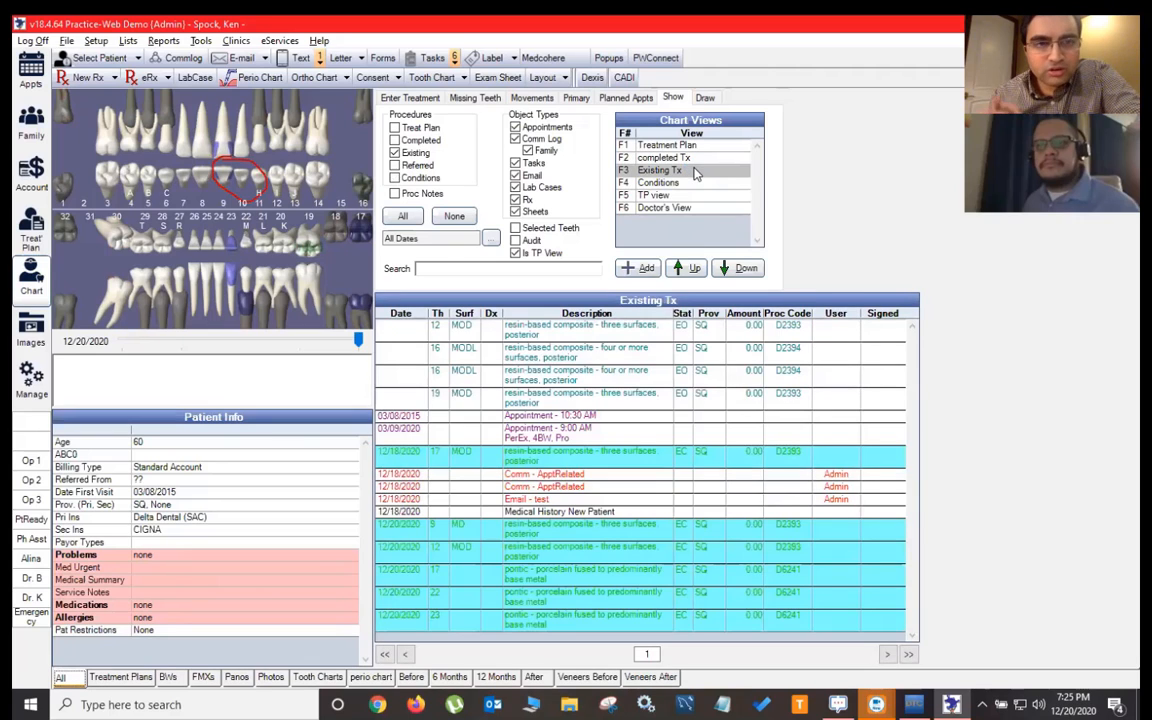
pyautogui.click(676, 208)
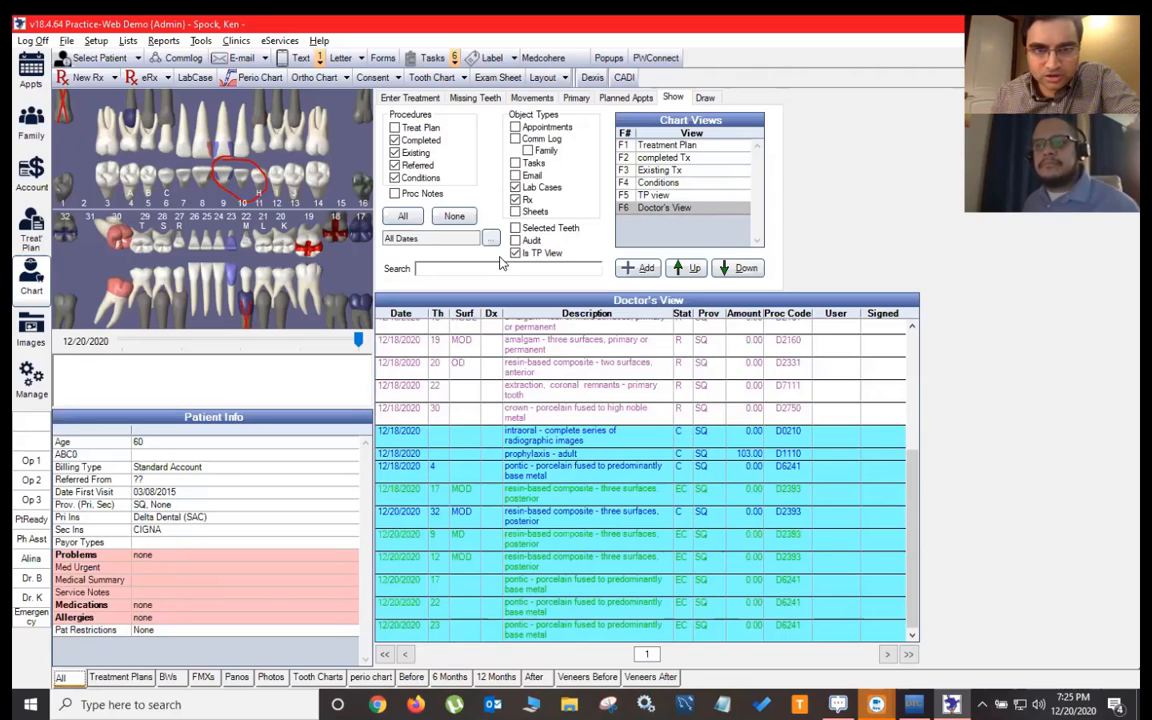
# - Limit the chart entries to selected teeth, show those for tooth 14, and remove the filter again
pyautogui.click(515, 228)
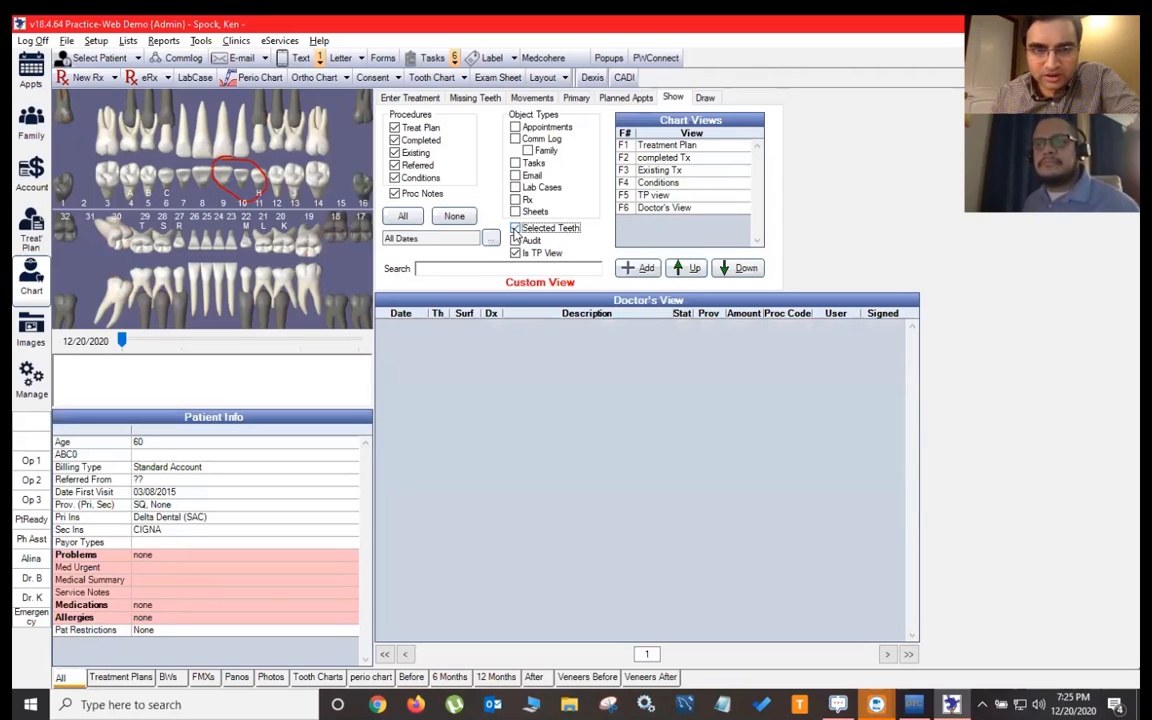
pyautogui.click(319, 178)
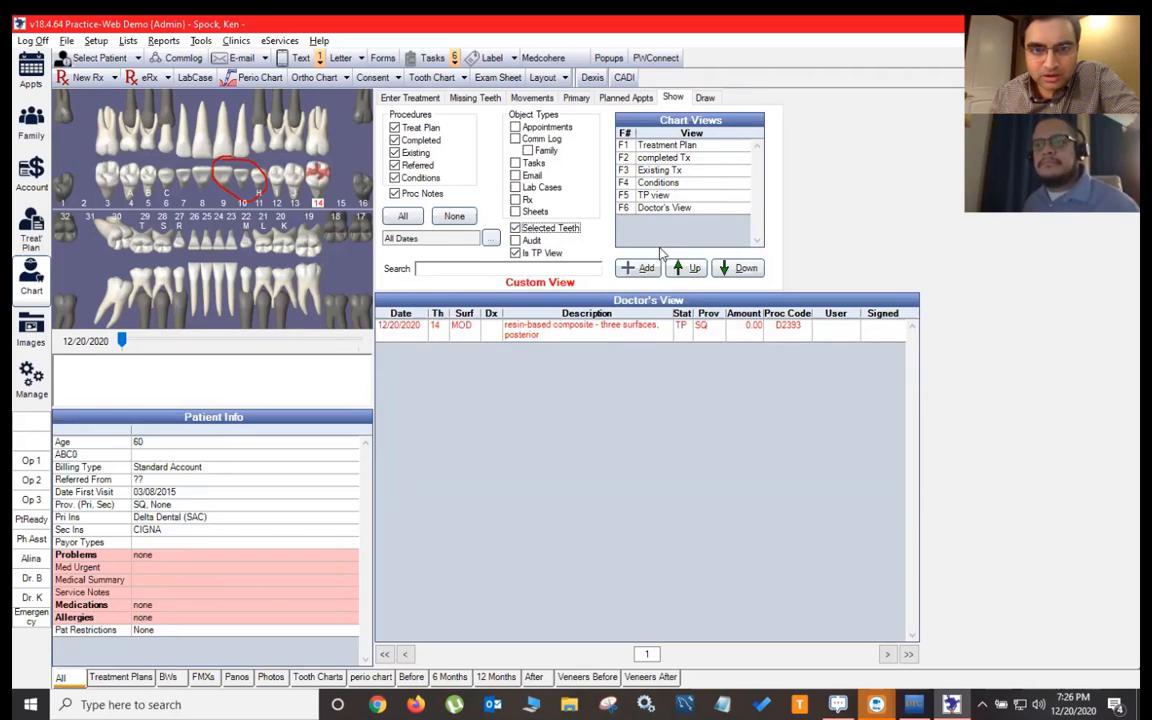
pyautogui.click(565, 229)
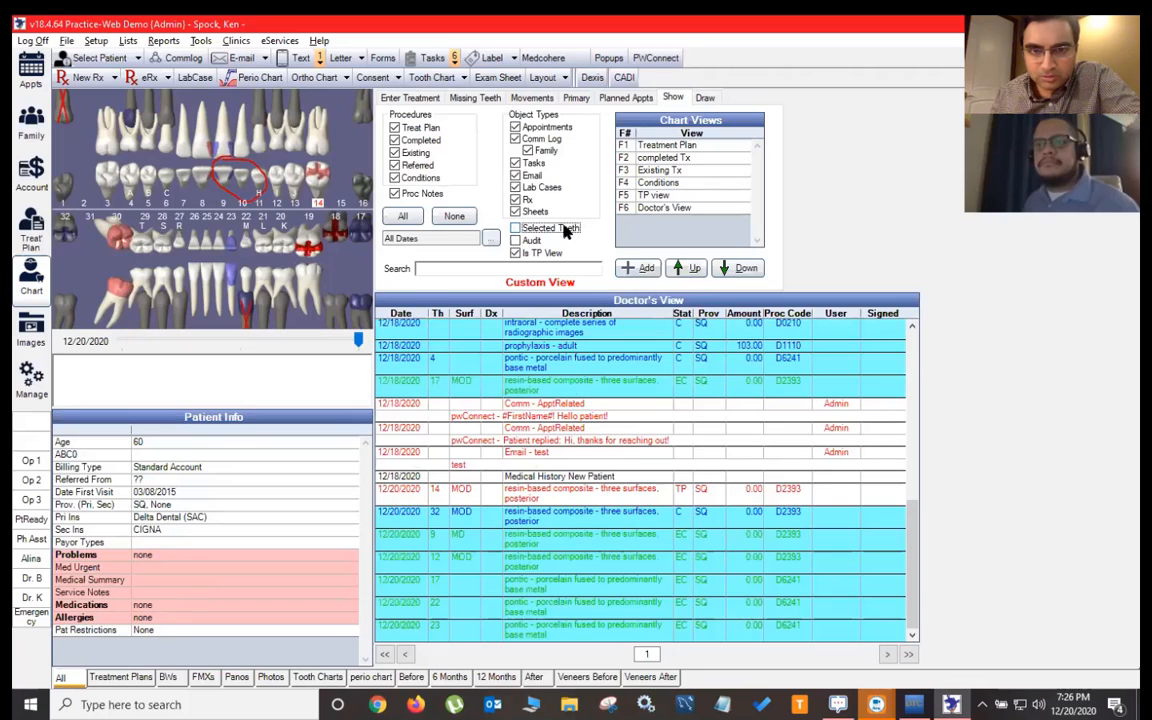
# - Reapply the Doctor's View and include all procedure and object types in the chart
pyautogui.click(666, 208)
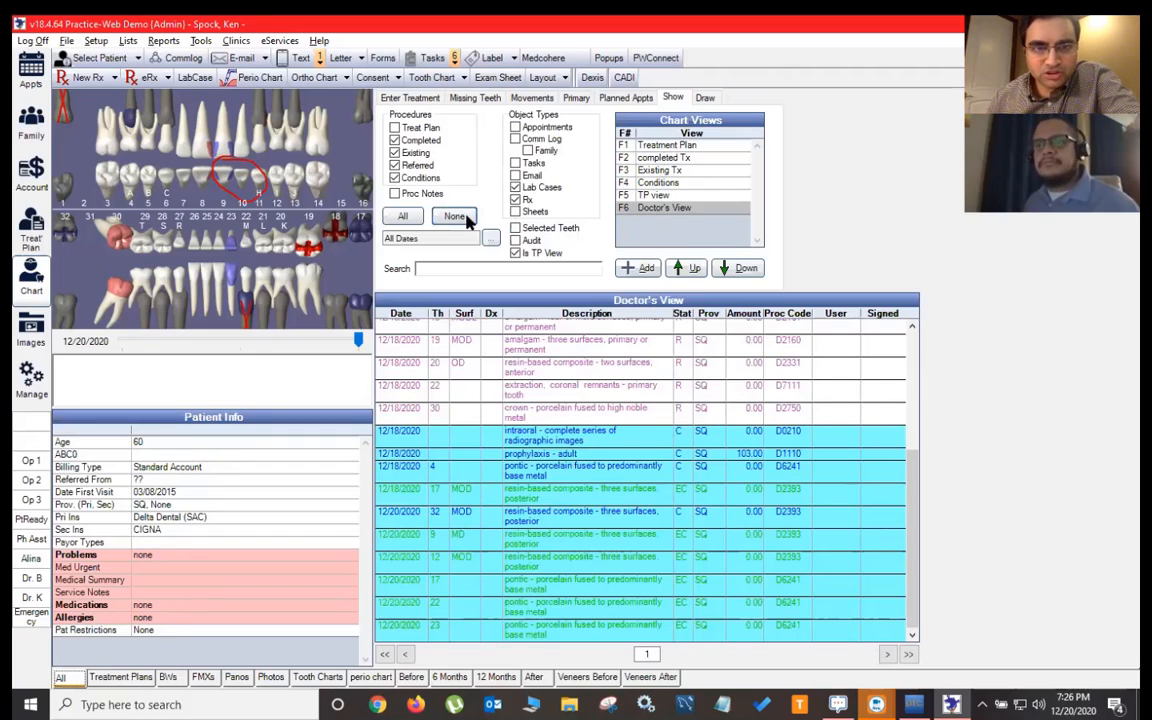
pyautogui.click(405, 218)
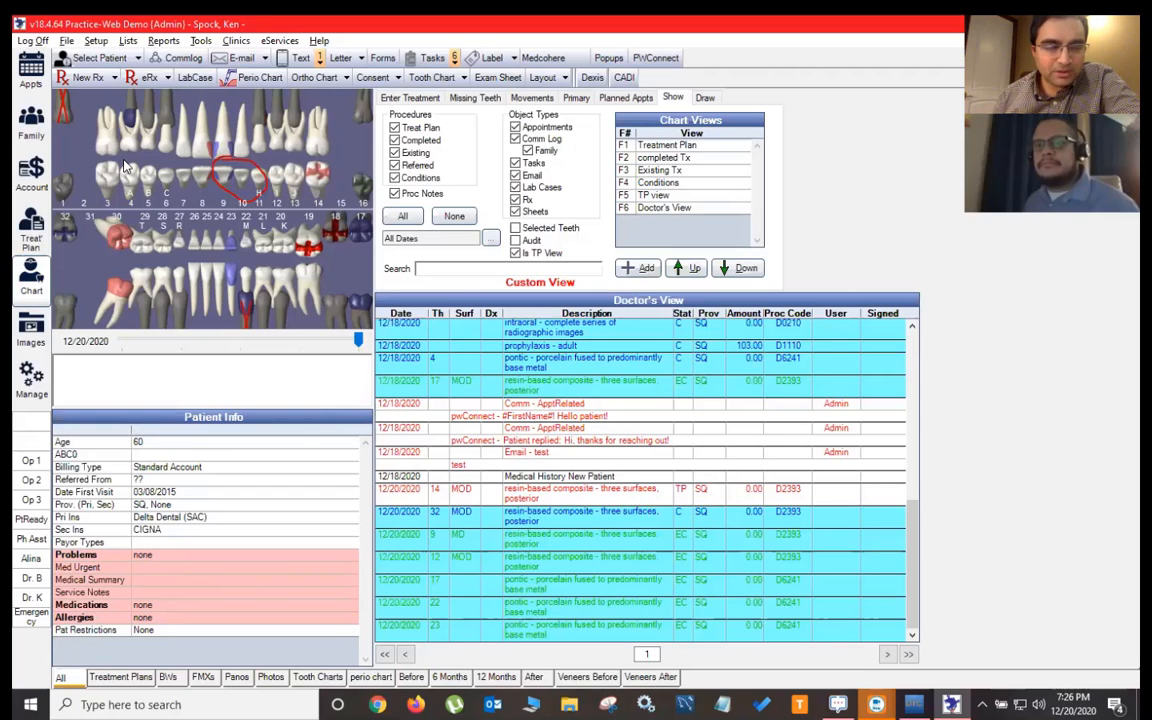
# - Start a lab case for the tooth resorations lab and set its due date using the bridge turnaround of 15 days
pyautogui.click(188, 78)
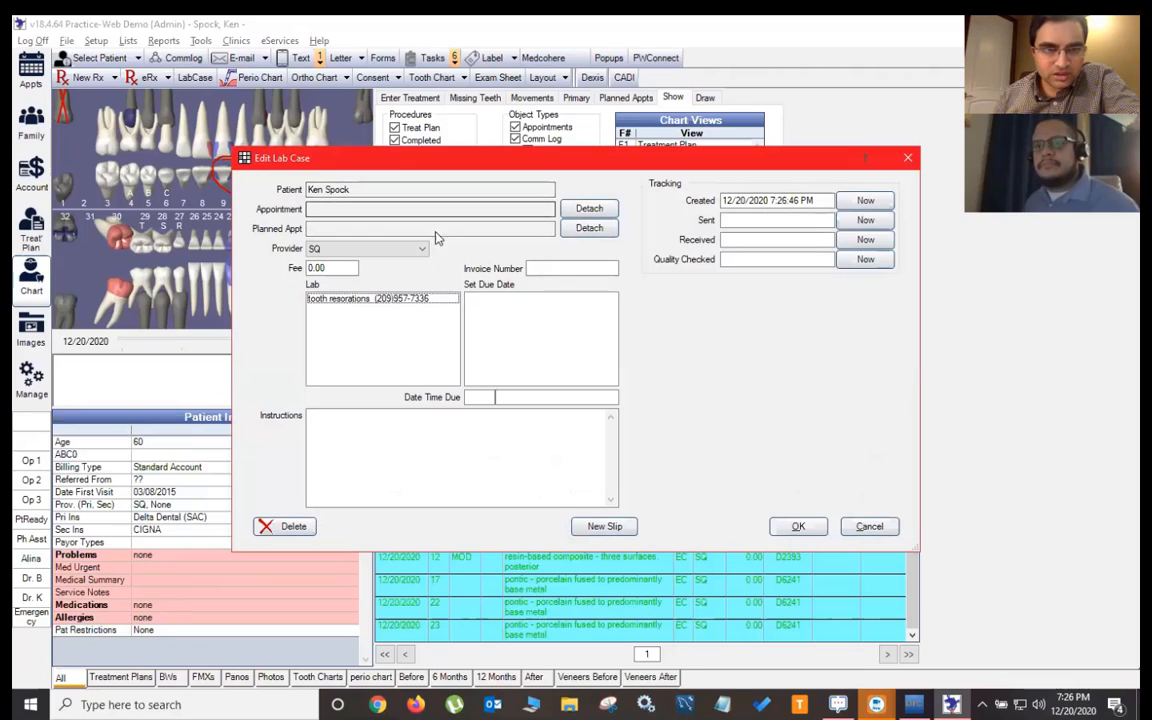
pyautogui.click(341, 302)
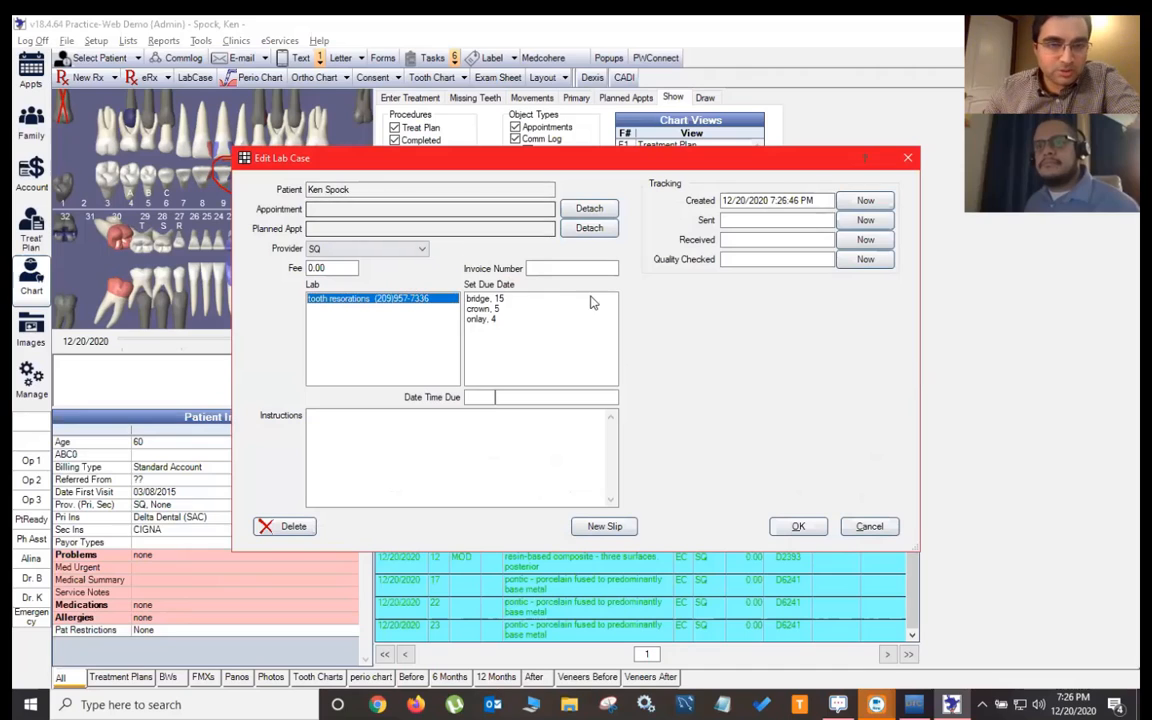
pyautogui.click(495, 299)
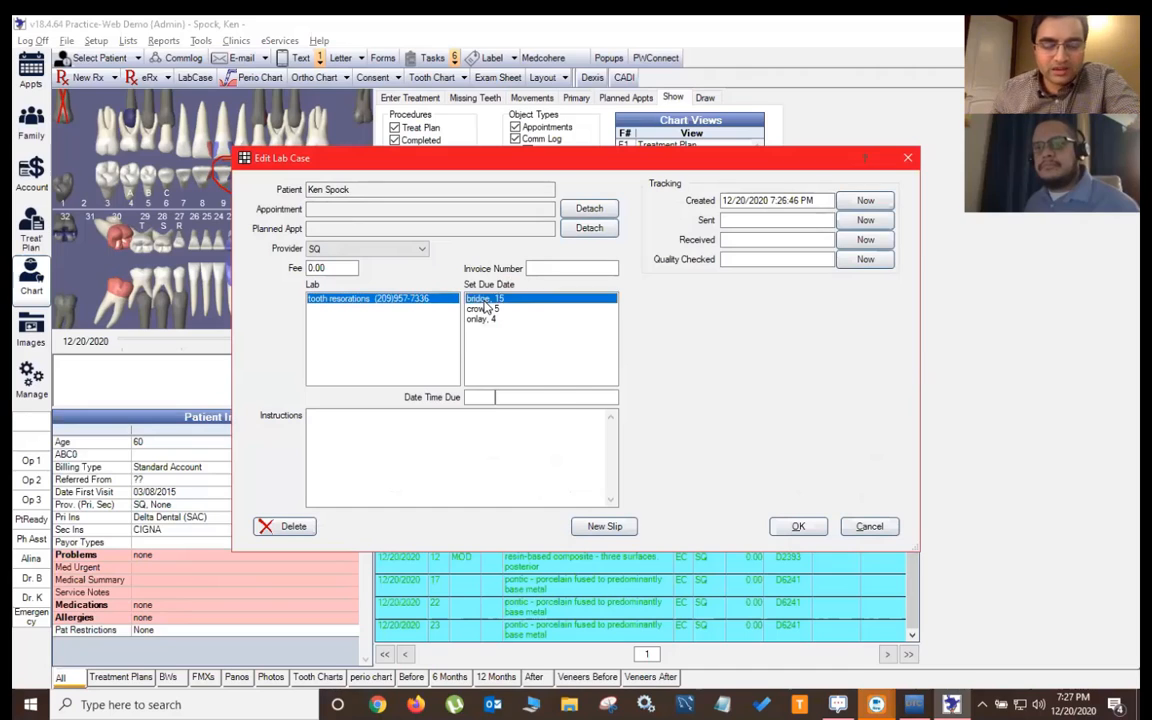
pyautogui.click(556, 398)
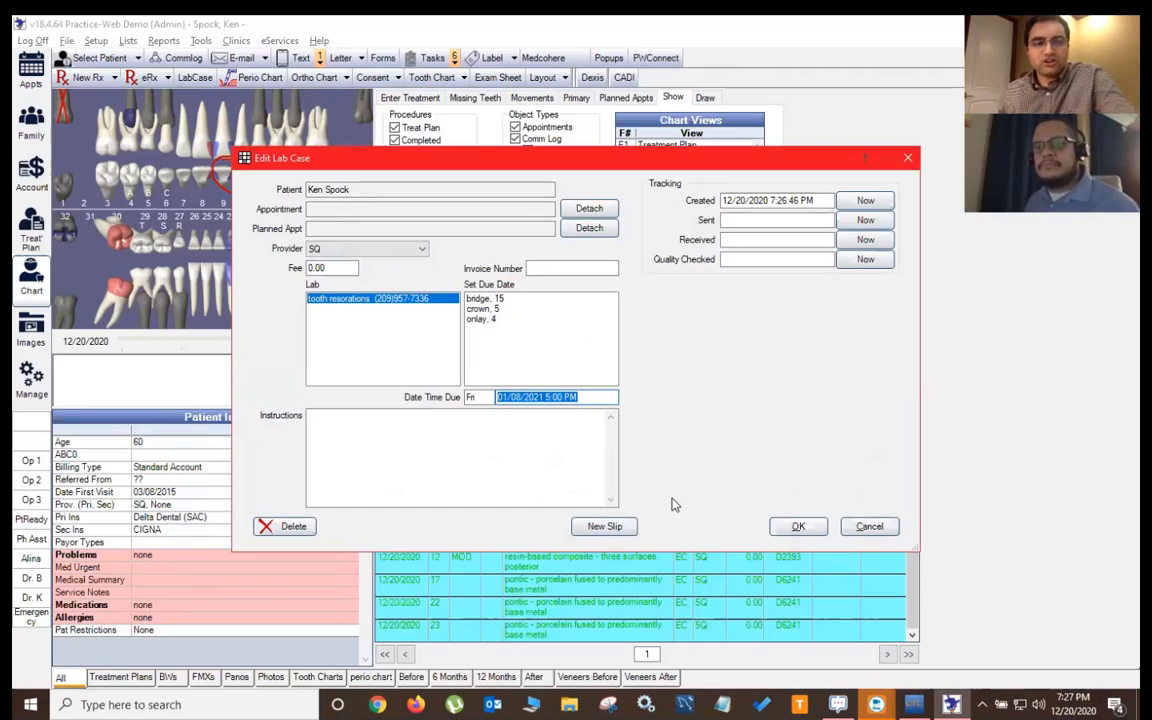
# - Enter "Crown on tooth 3" as the lab case instructions
pyautogui.click(489, 460)
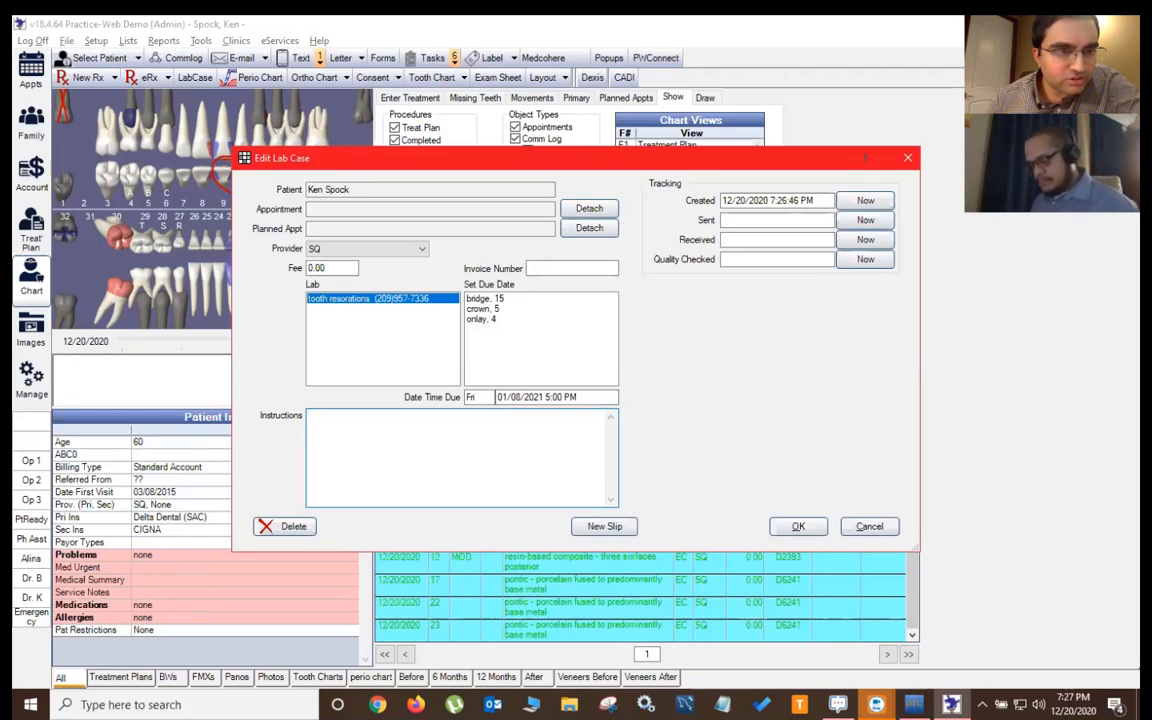
pyautogui.write('Cr')
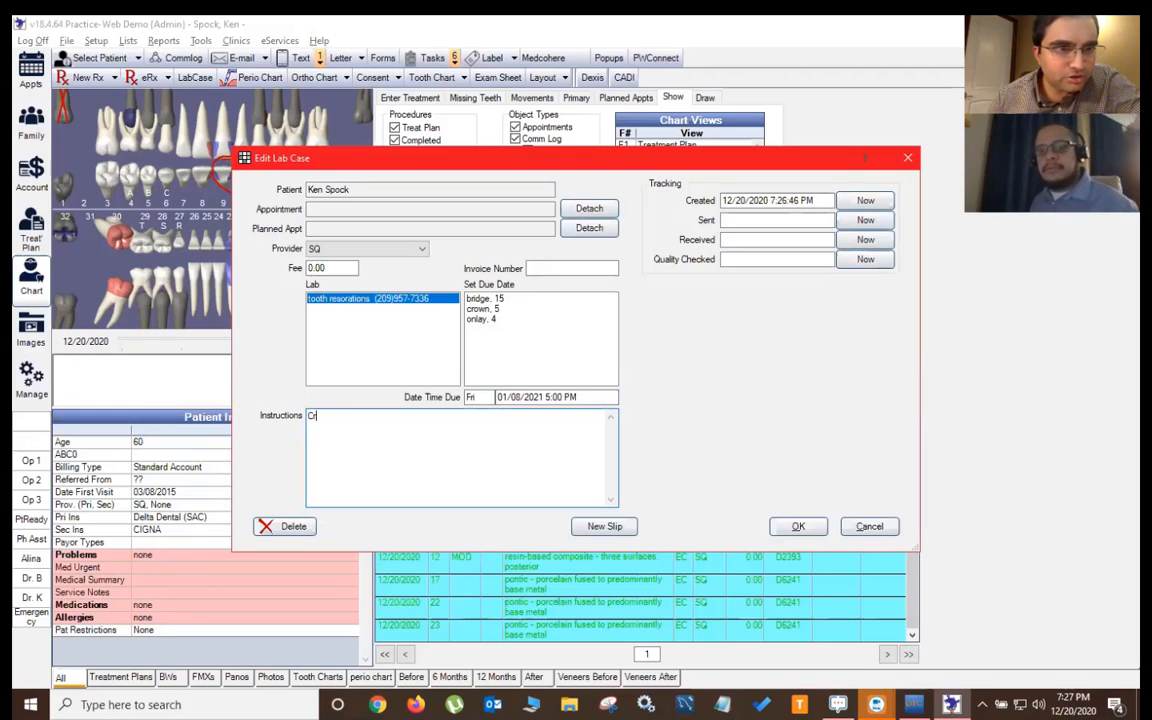
pyautogui.write('woown on t')
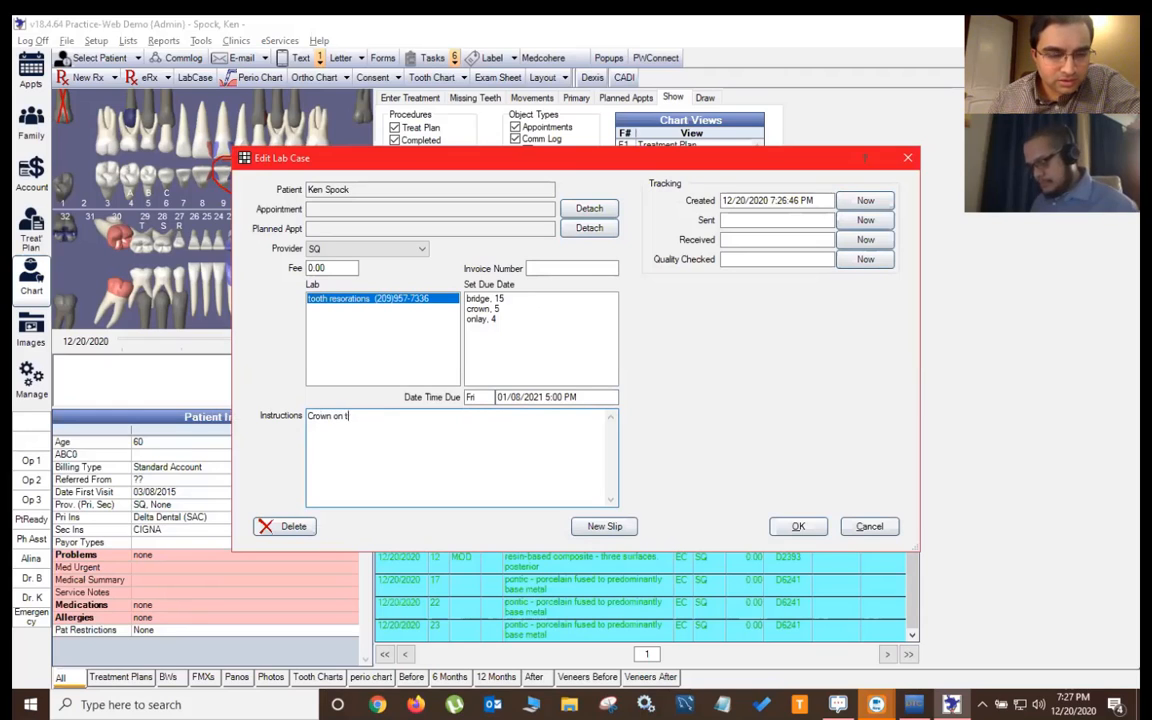
pyautogui.write('ooth 3')
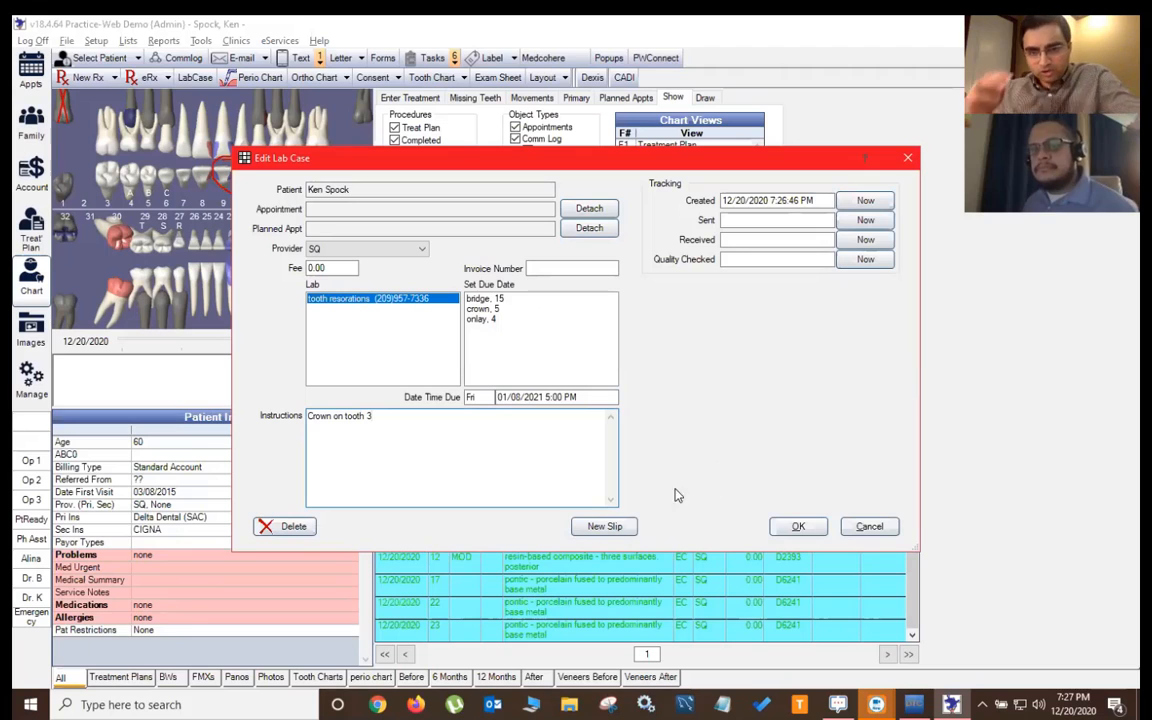
# - Create a new lab slip for the case and draw the doctor's signature on it
pyautogui.click(597, 527)
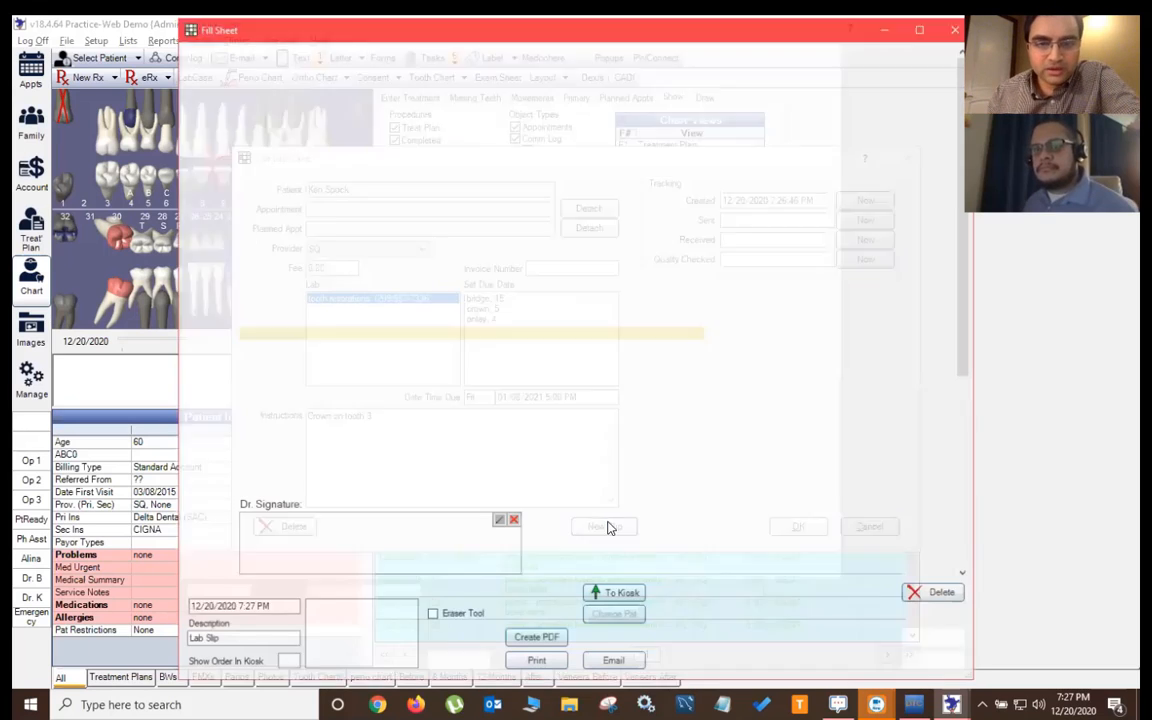
pyautogui.click(602, 361)
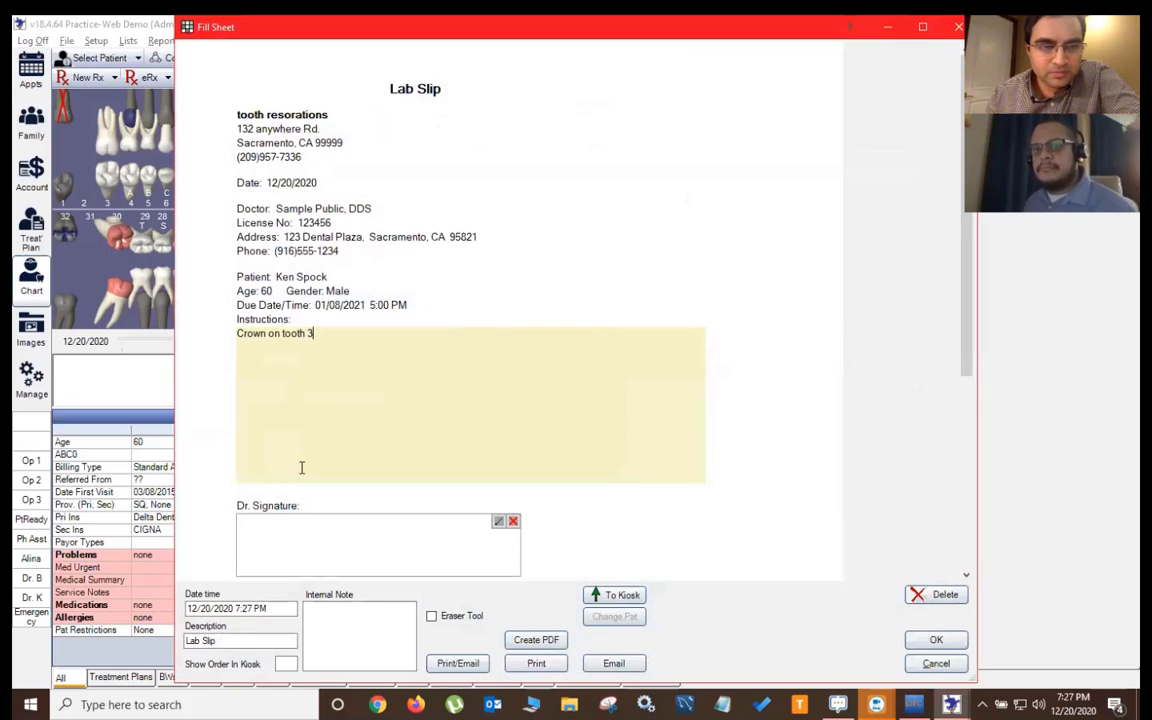
pyautogui.moveTo(278, 538)
pyautogui.mouseDown()
pyautogui.moveTo(270, 548)
pyautogui.moveTo(488, 554)
pyautogui.mouseUp()
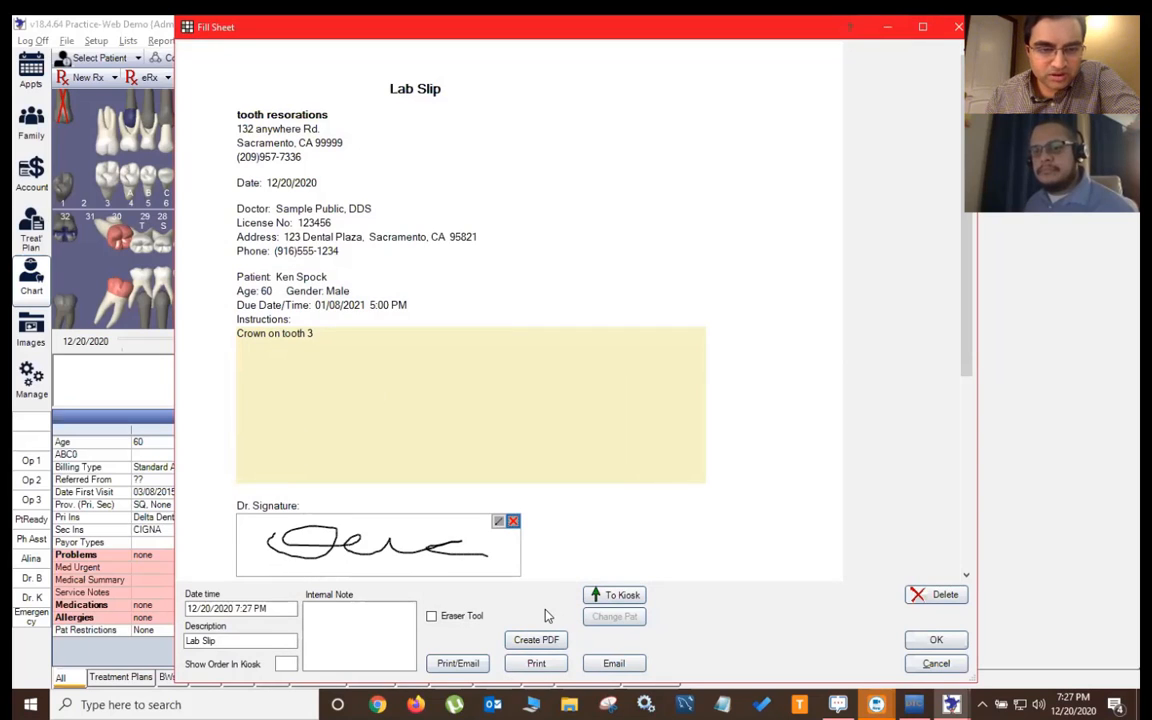
# - Email the lab slip to the lab with the message "please do"
pyautogui.click(617, 660)
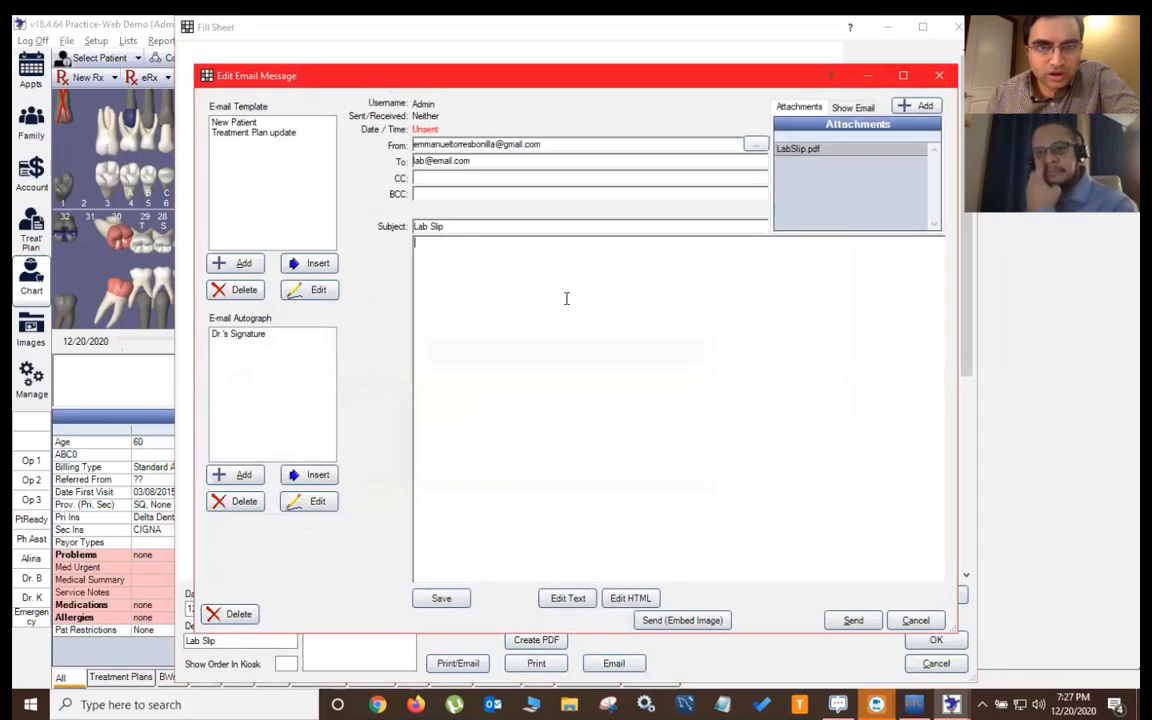
pyautogui.click(566, 298)
pyautogui.write('please ')
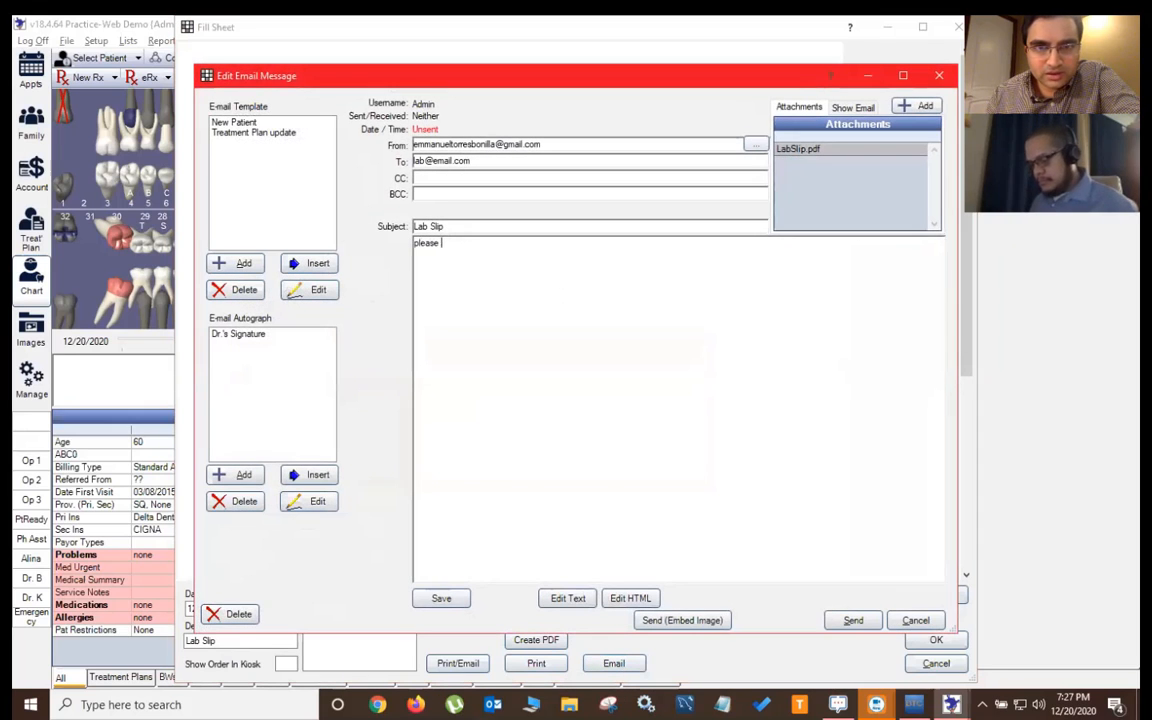
pyautogui.write('do')
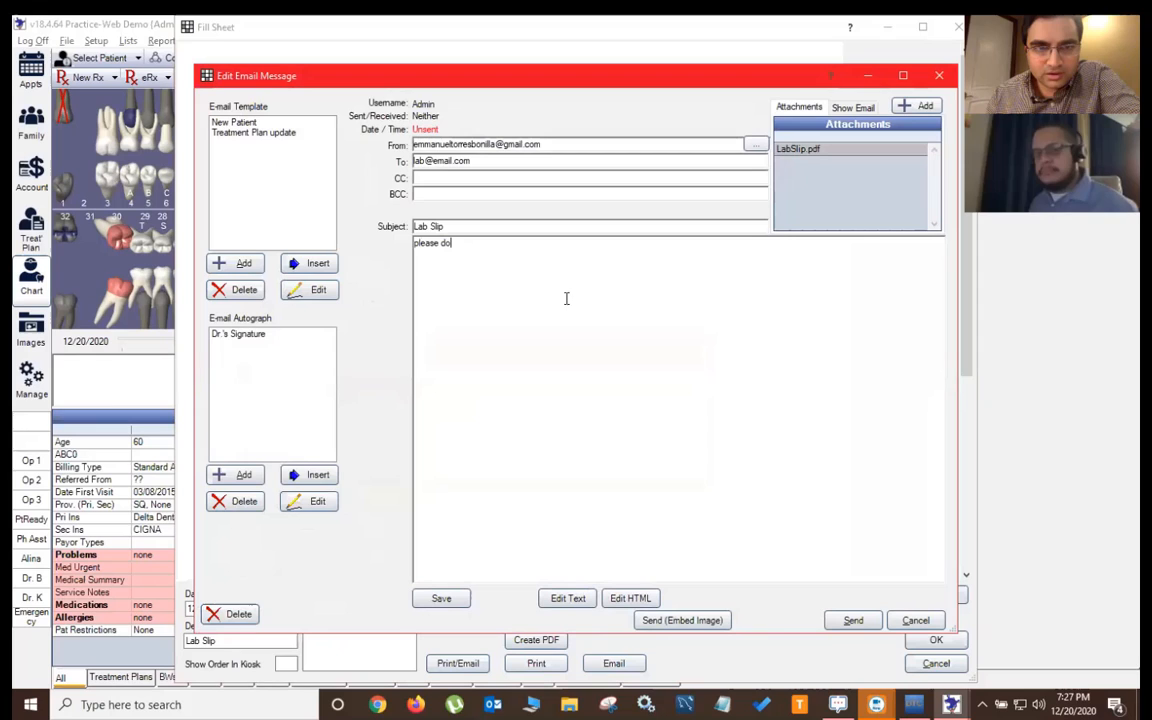
pyautogui.click(842, 621)
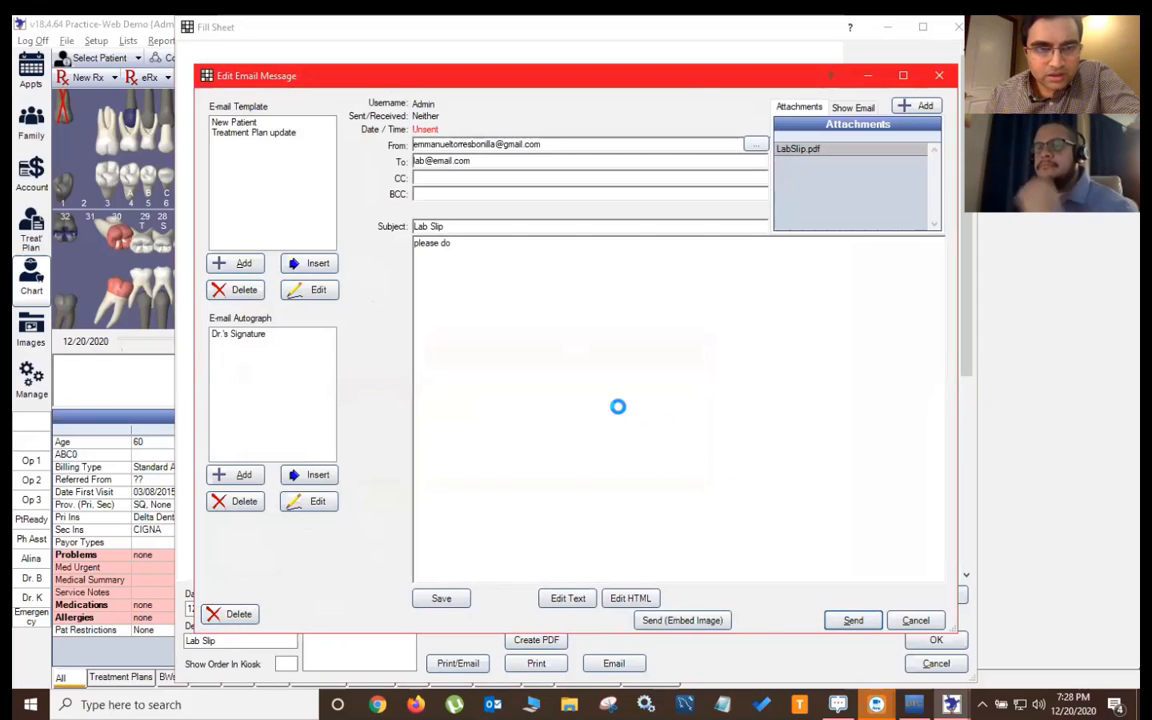
pyautogui.click(594, 412)
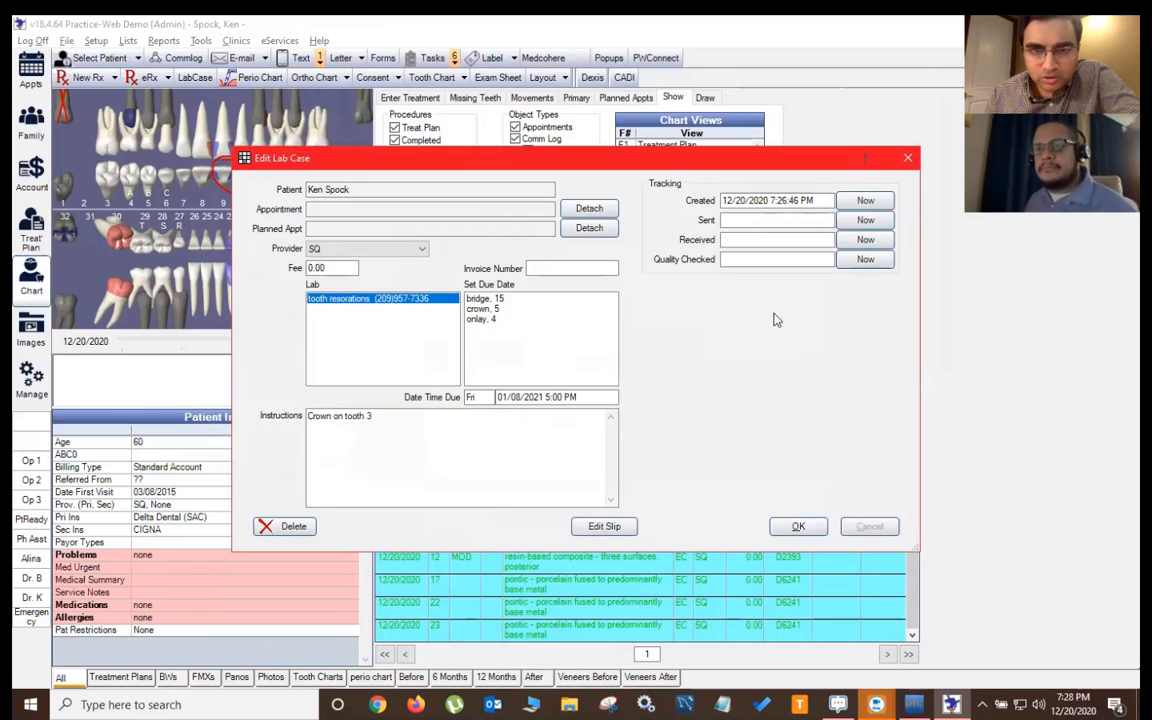
# - Stamp the lab case's Sent, Received and Quality Checked tracking fields with the current time and save the case
pyautogui.moveTo(812, 200); pyautogui.dragTo(686, 217)
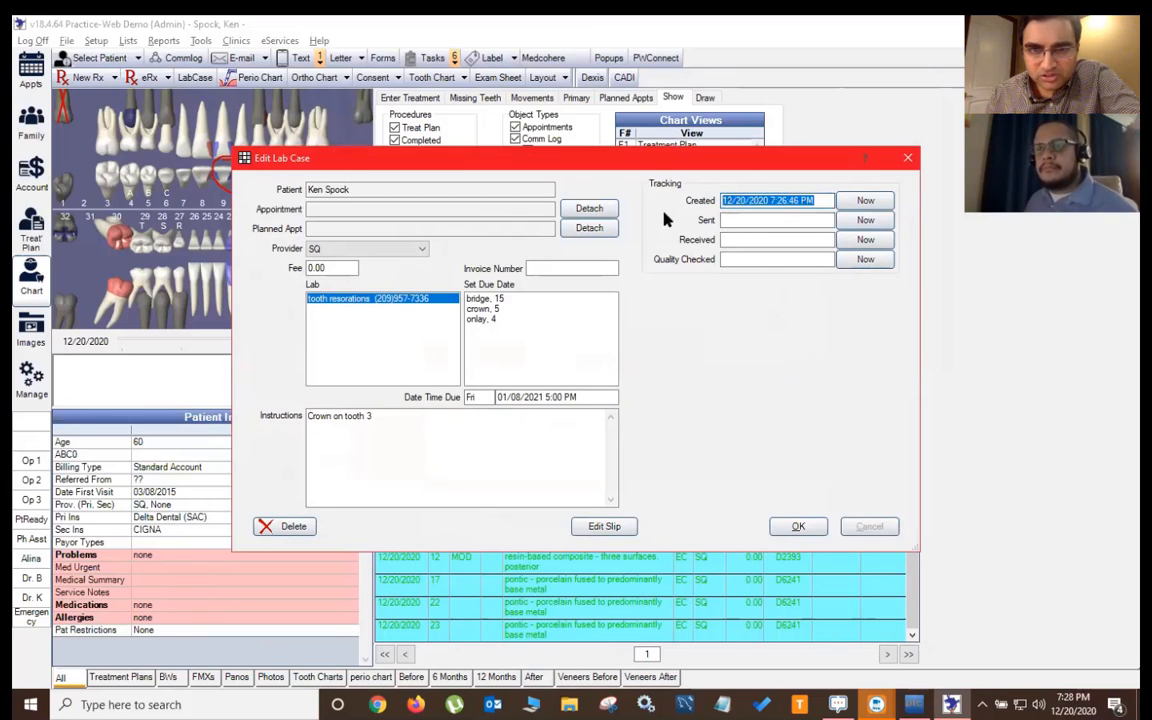
pyautogui.click(865, 220)
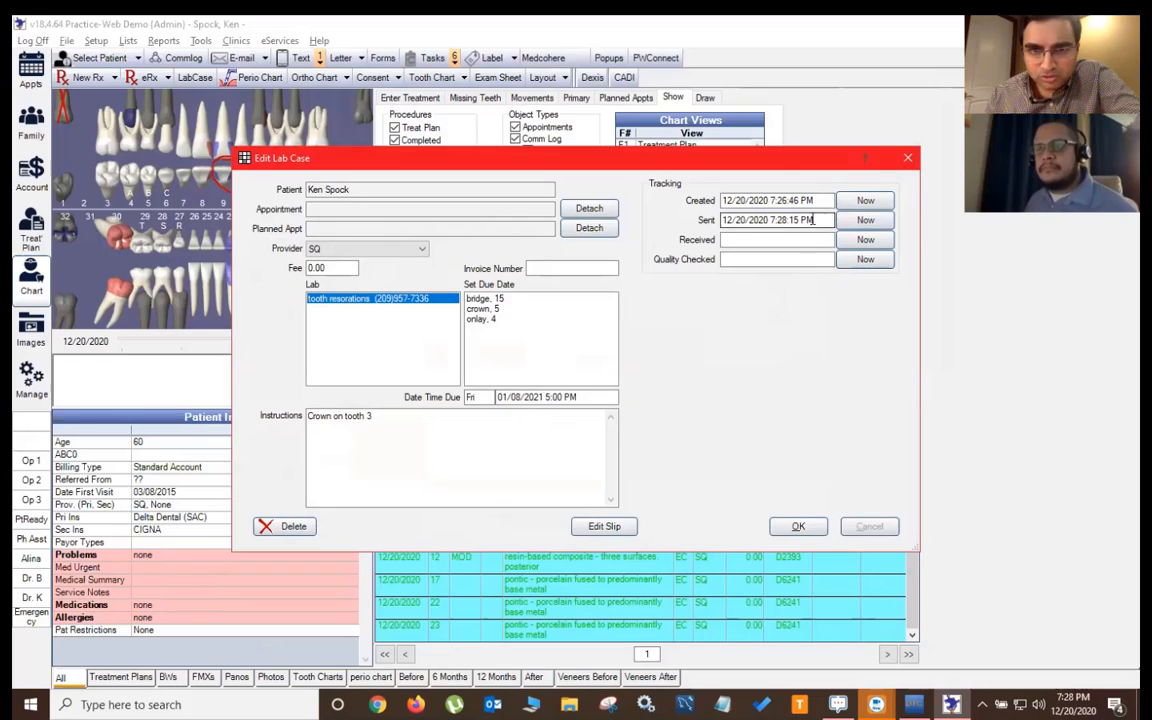
pyautogui.moveTo(812, 220); pyautogui.dragTo(636, 210)
pyautogui.click(847, 241)
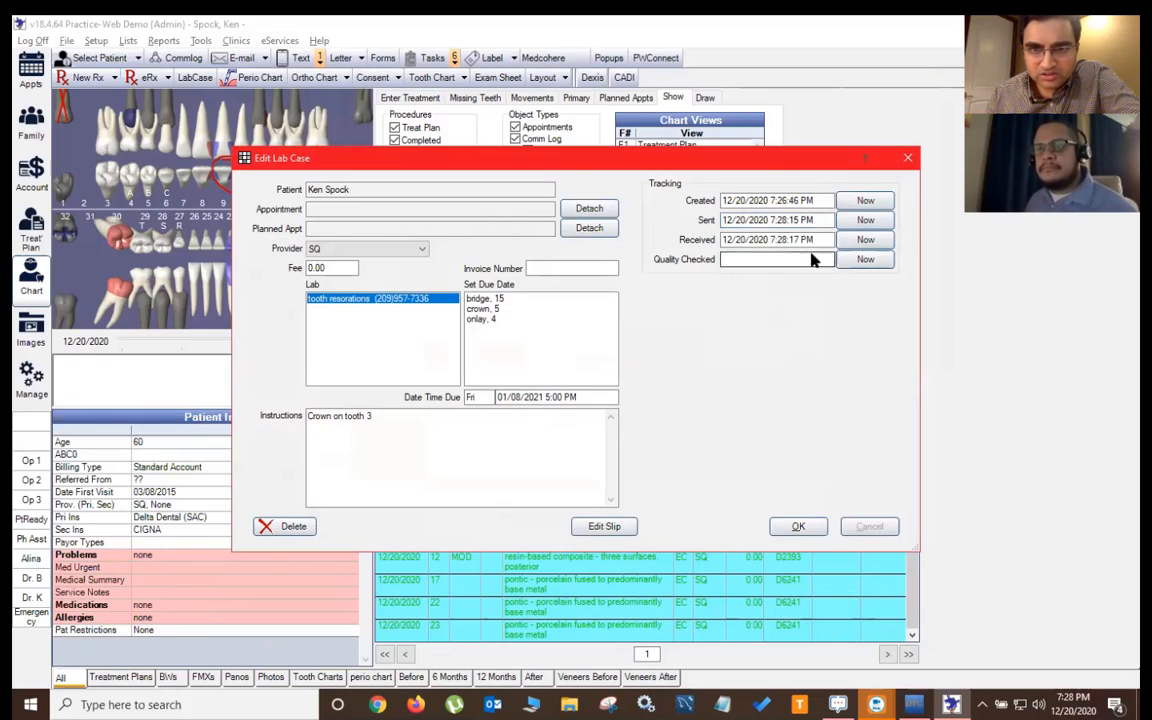
pyautogui.moveTo(812, 240); pyautogui.dragTo(675, 272)
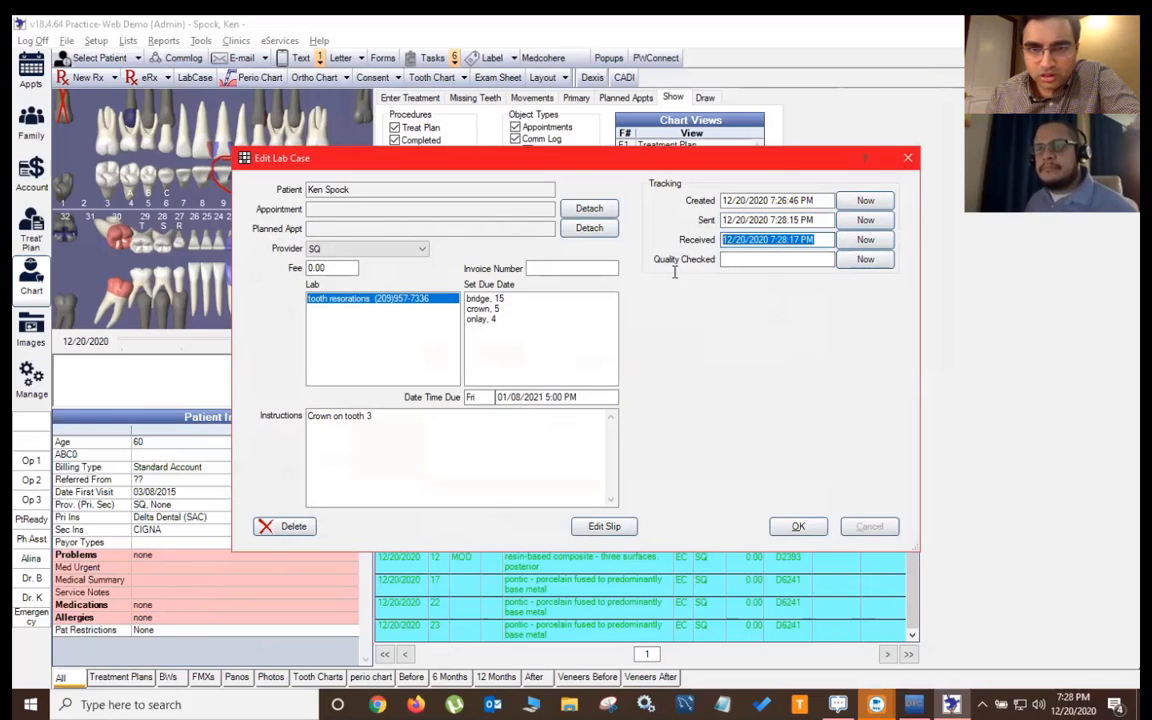
pyautogui.click(865, 260)
pyautogui.moveTo(812, 259); pyautogui.dragTo(717, 270)
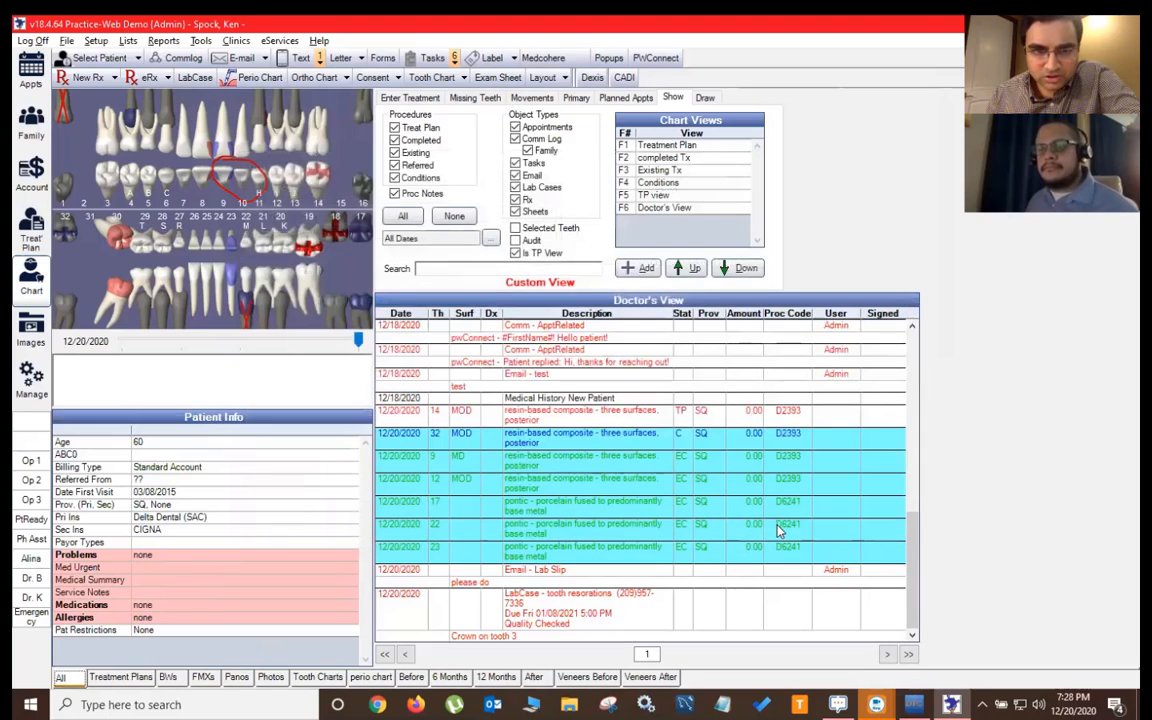
# - Reopen the saved lab case from the chart entries to review its details and tracking, and close it without changes
pyautogui.click(634, 572)
pyautogui.click(644, 619)
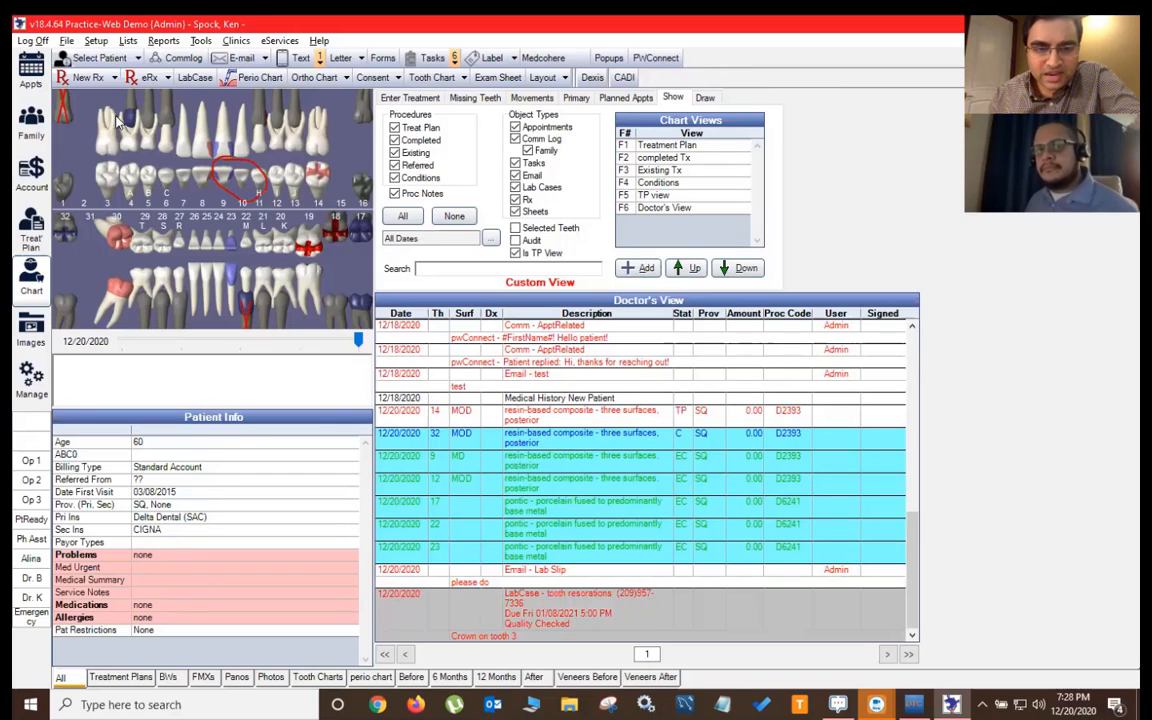
pyautogui.doubleClick(597, 620)
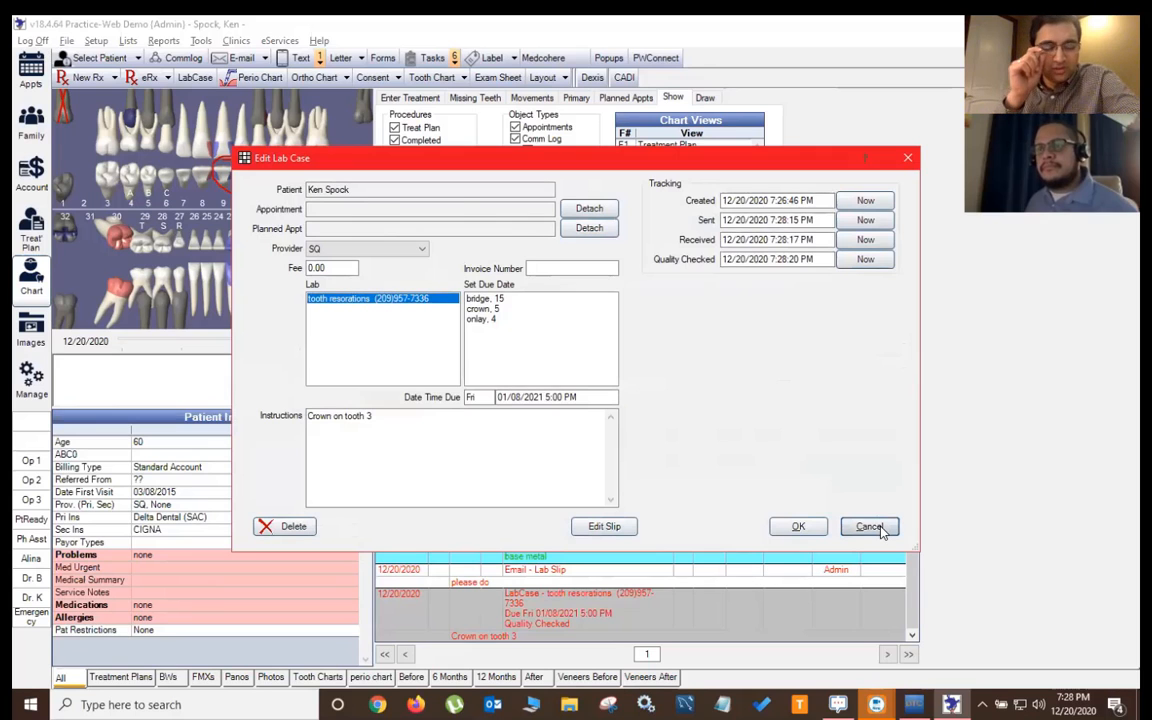
pyautogui.click(868, 527)
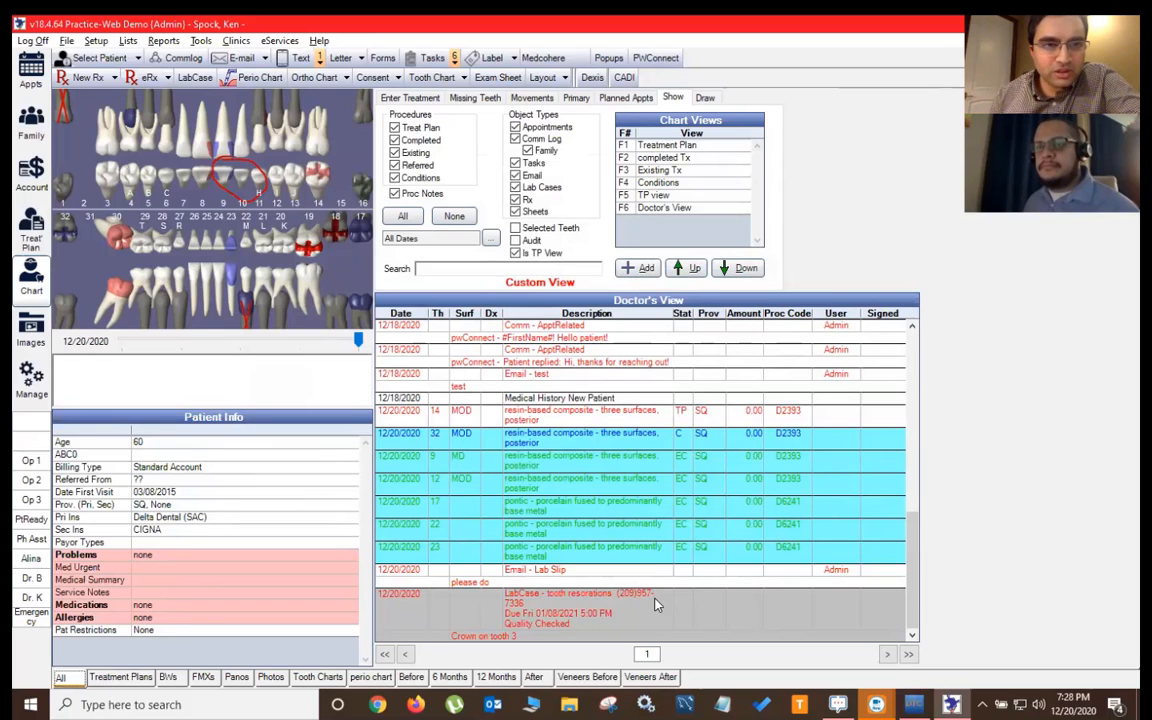
# - Chart a completed porcelain/ceramic crown on tooth 3 using the General procedure buttons
pyautogui.click(395, 99)
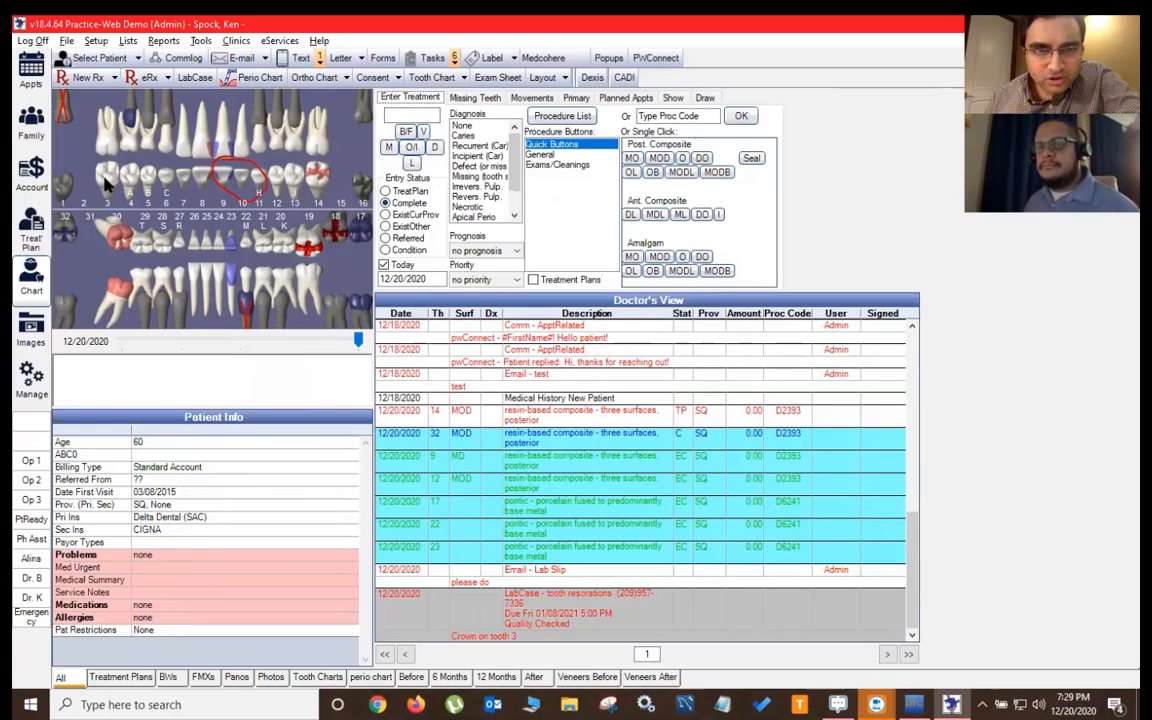
pyautogui.click(543, 156)
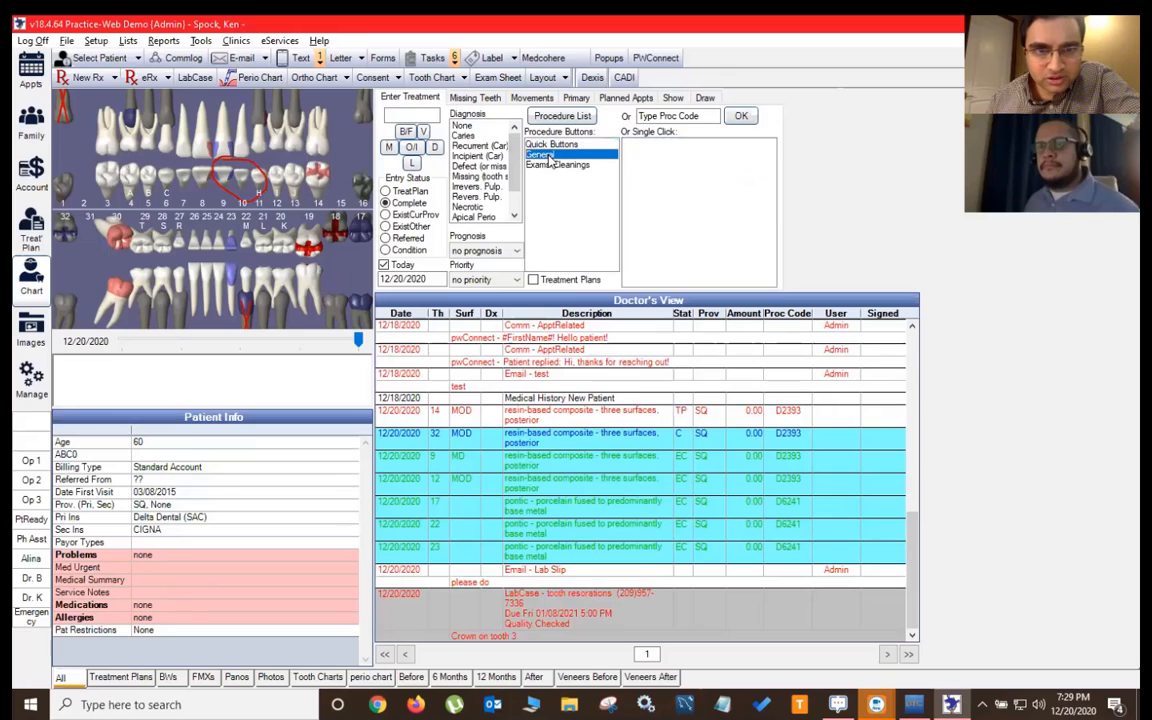
pyautogui.scroll(-3, 771, 192)
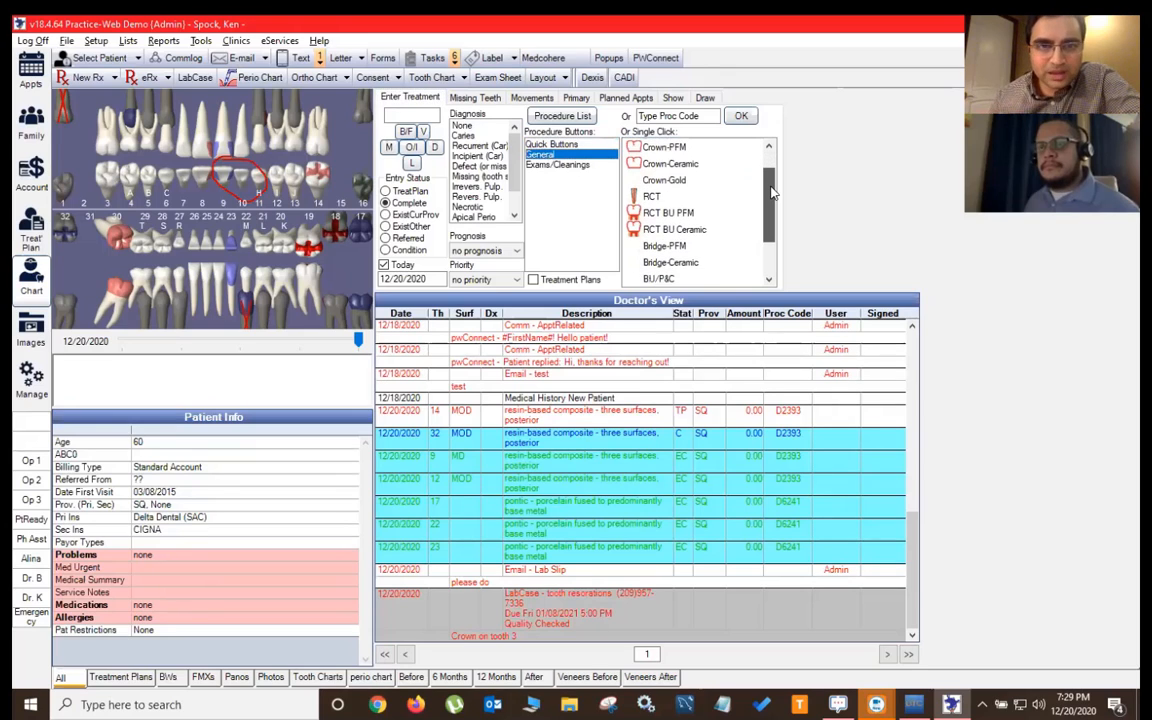
pyautogui.moveTo(771, 192); pyautogui.dragTo(773, 167)
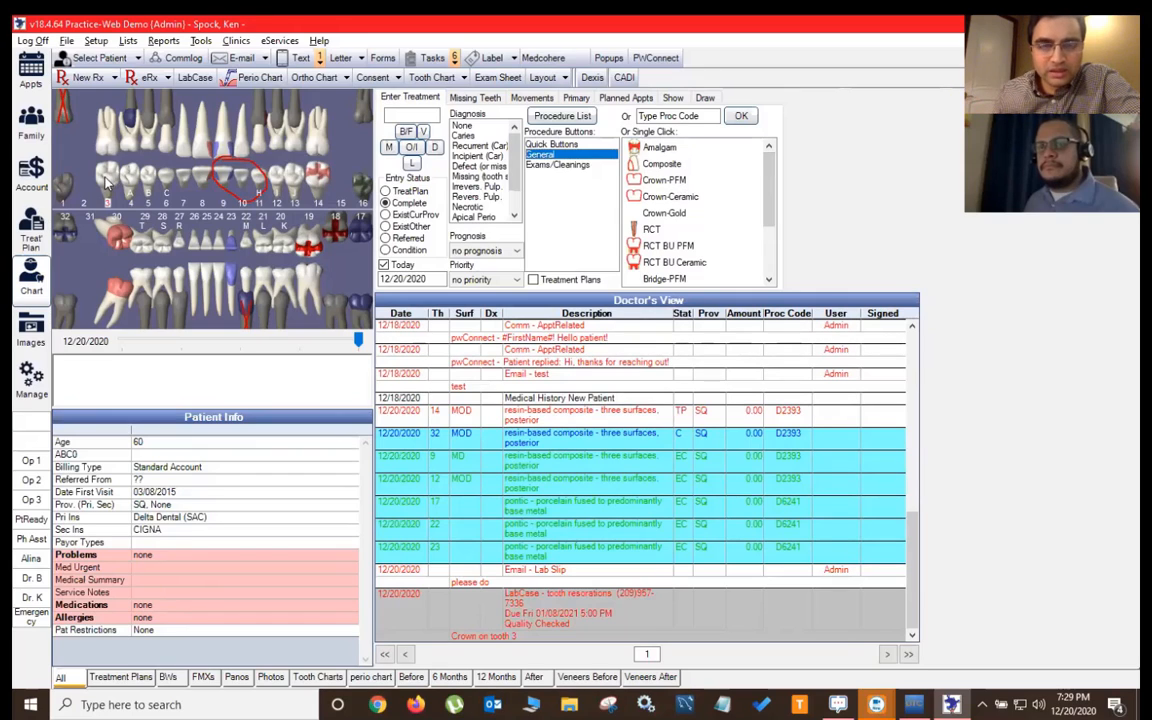
pyautogui.click(662, 196)
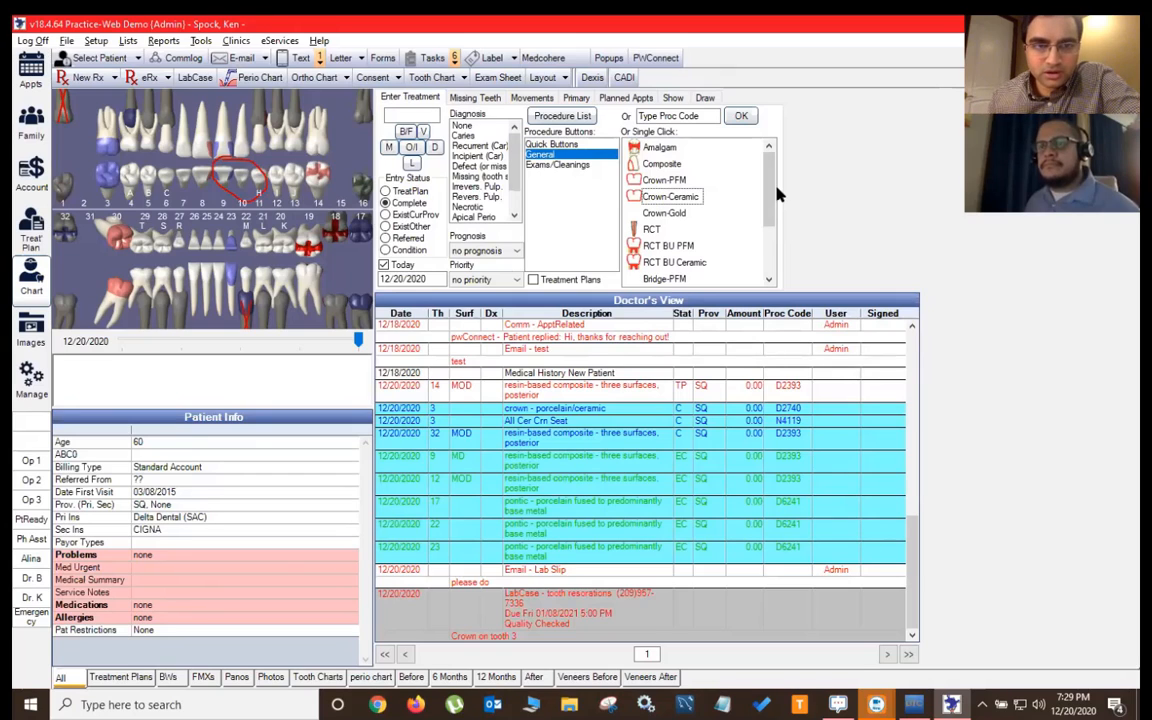
# - Chart completed periodontal scaling and root planing for all four quadrants, and try the SRP-Limited procedure
pyautogui.click(570, 166)
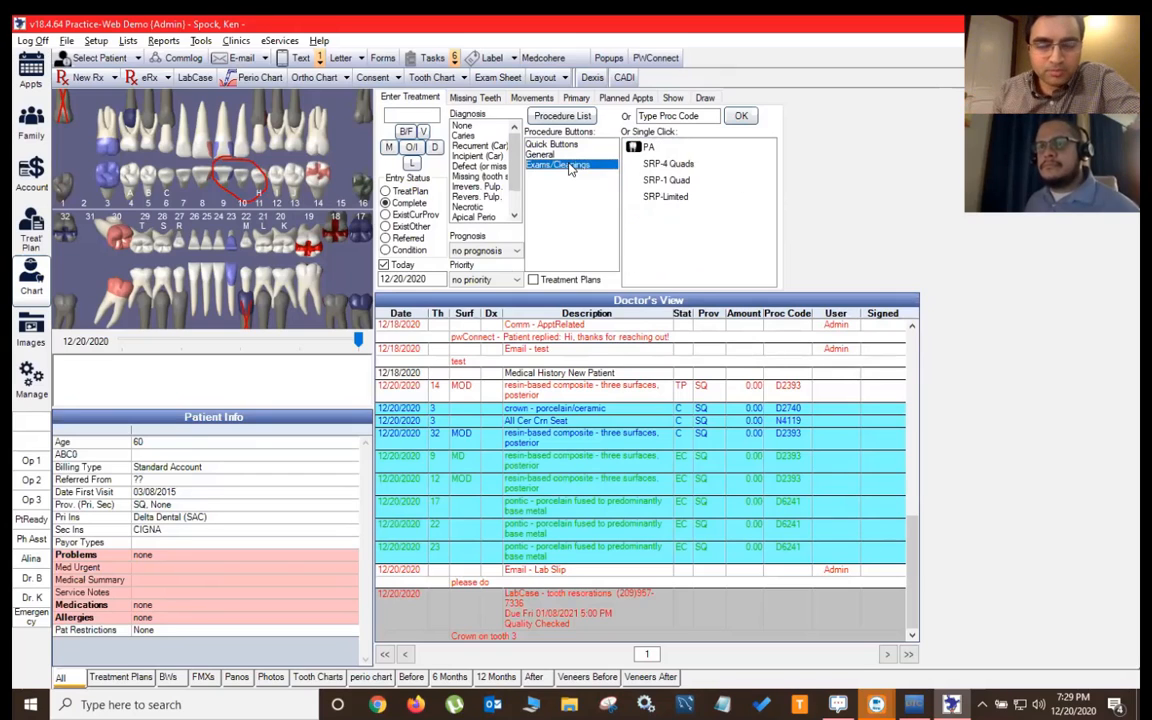
pyautogui.click(672, 164)
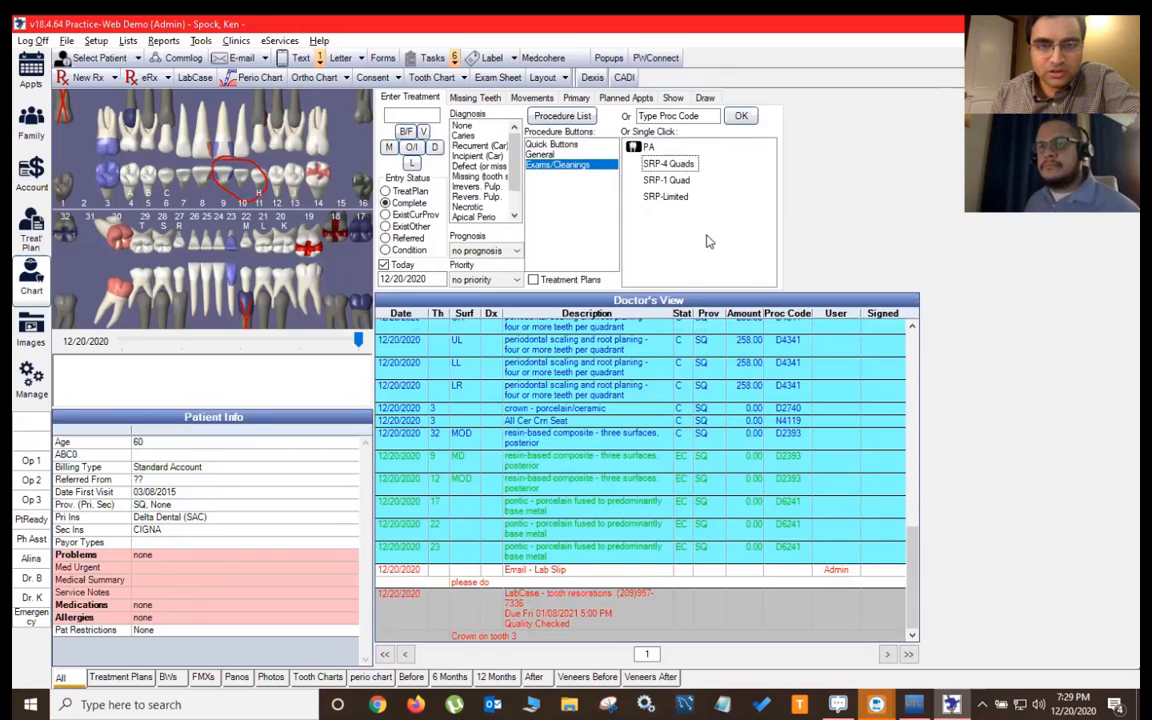
pyautogui.click(652, 198)
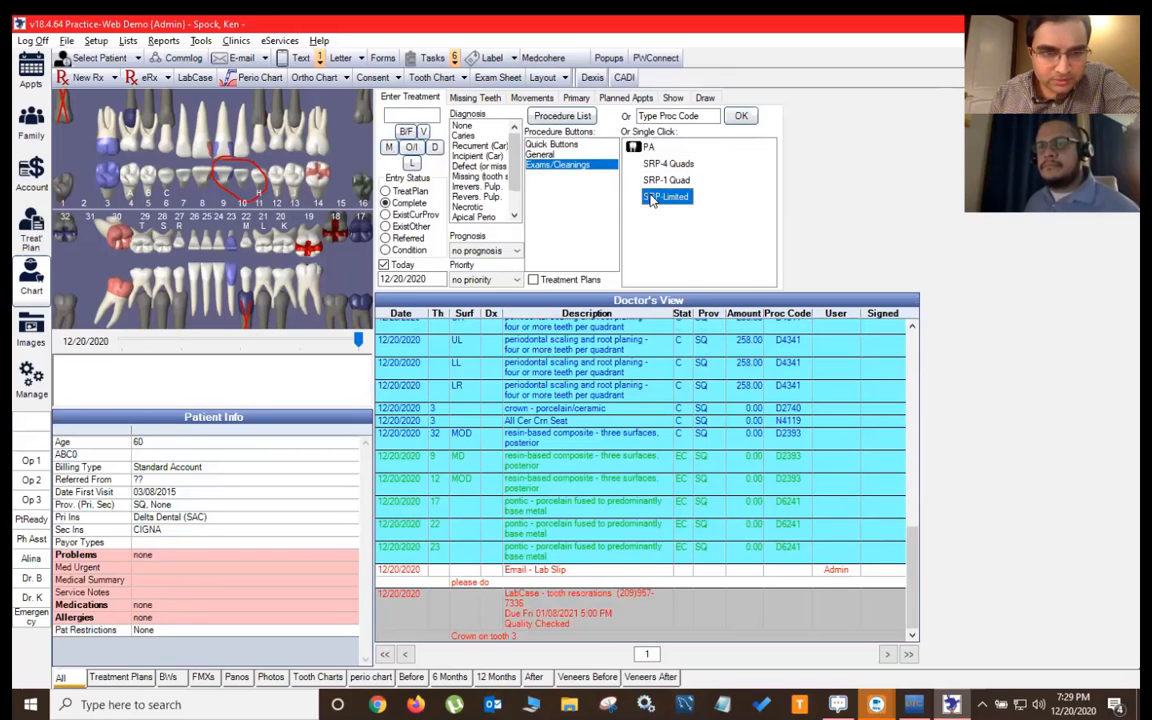
pyautogui.press('Return')
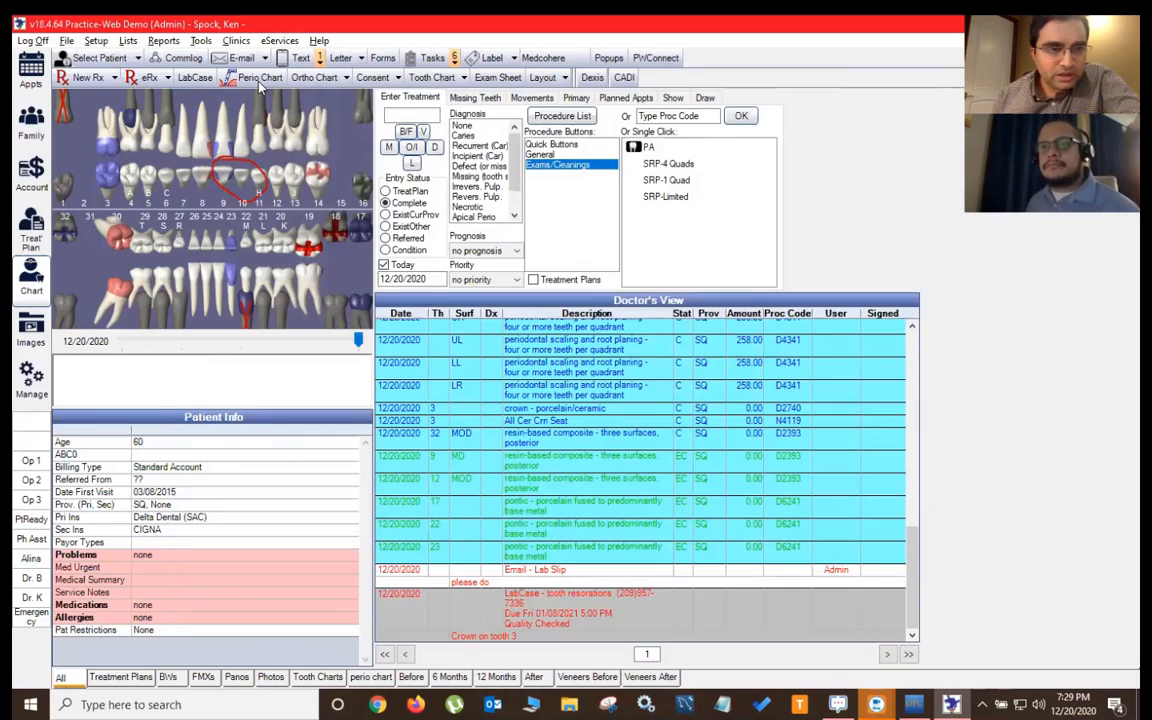
# - Add a perio exam and enter facial probing depths from tooth 1 (1, 5, 3) through tooth 13, turning voice entry on and off
pyautogui.click(270, 80)
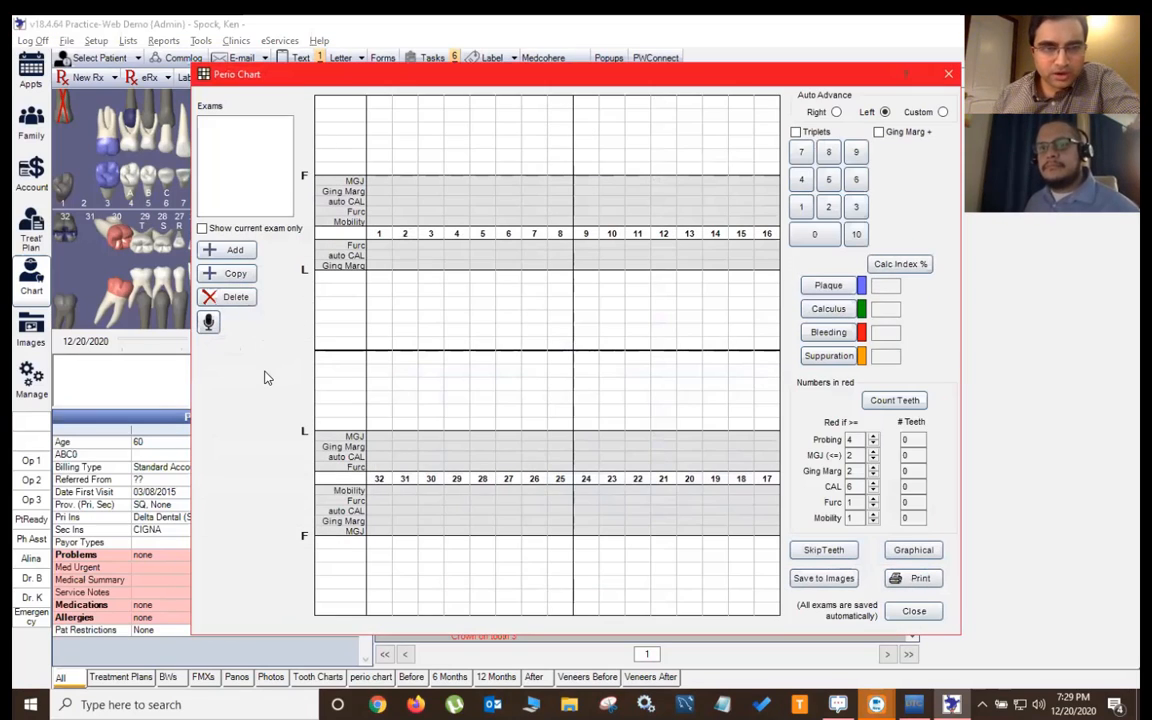
pyautogui.click(244, 251)
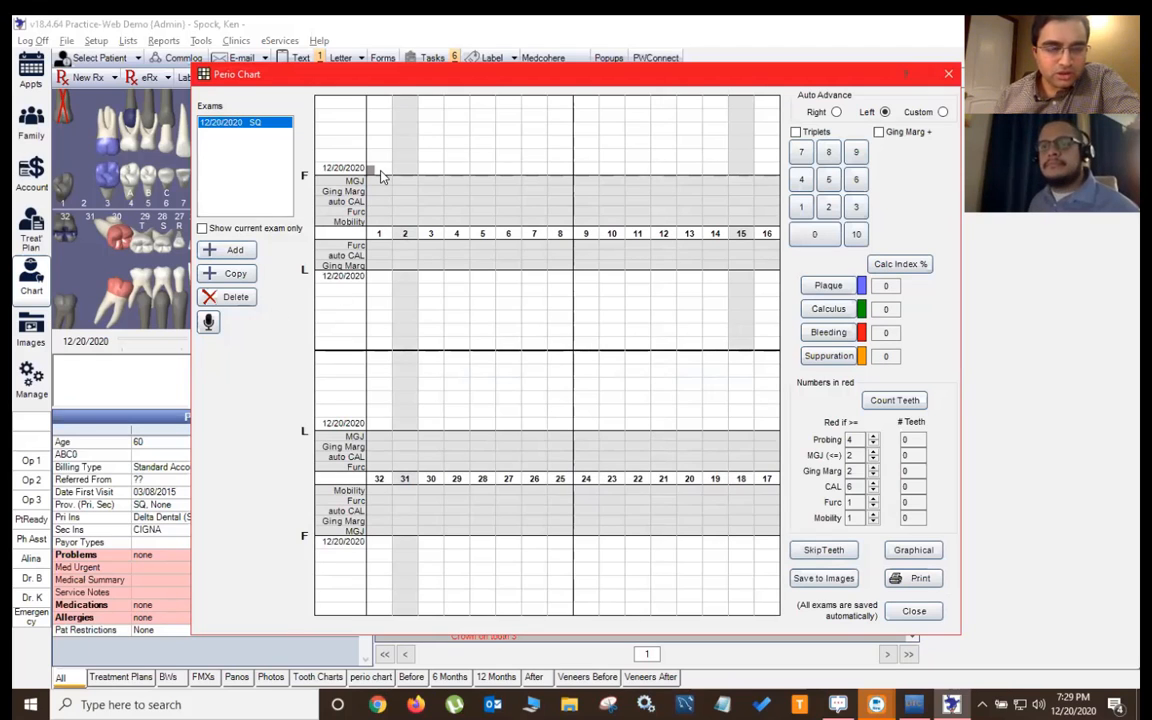
pyautogui.write('1631')
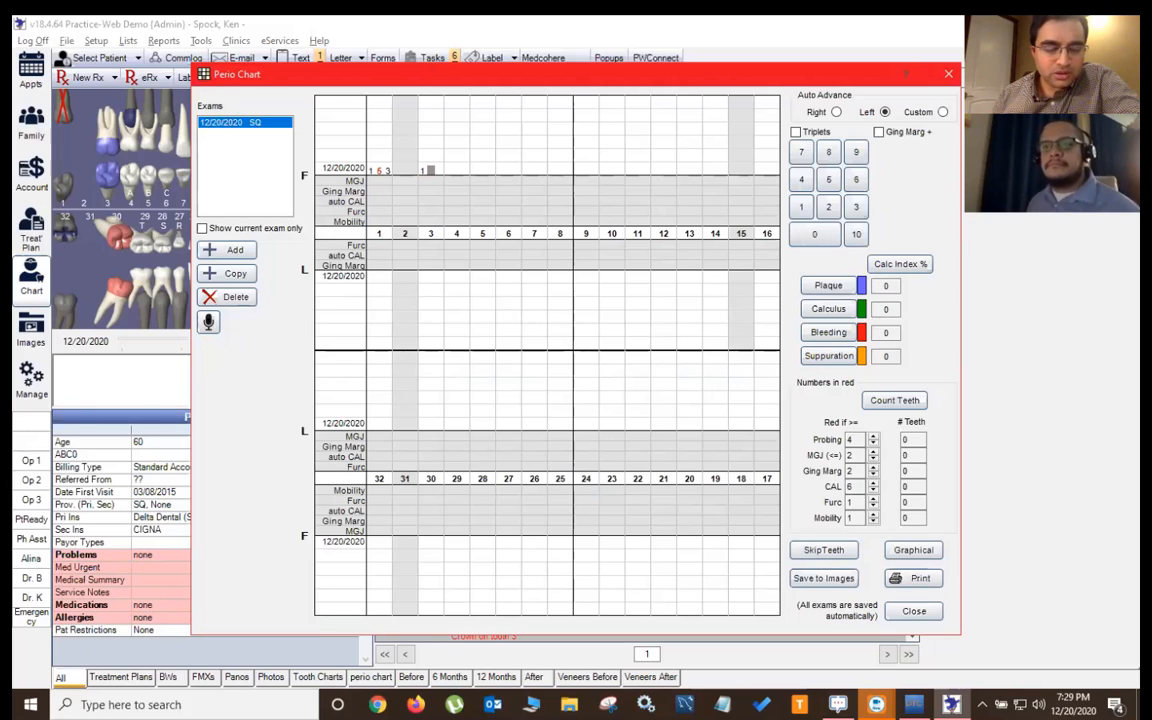
pyautogui.click(209, 322)
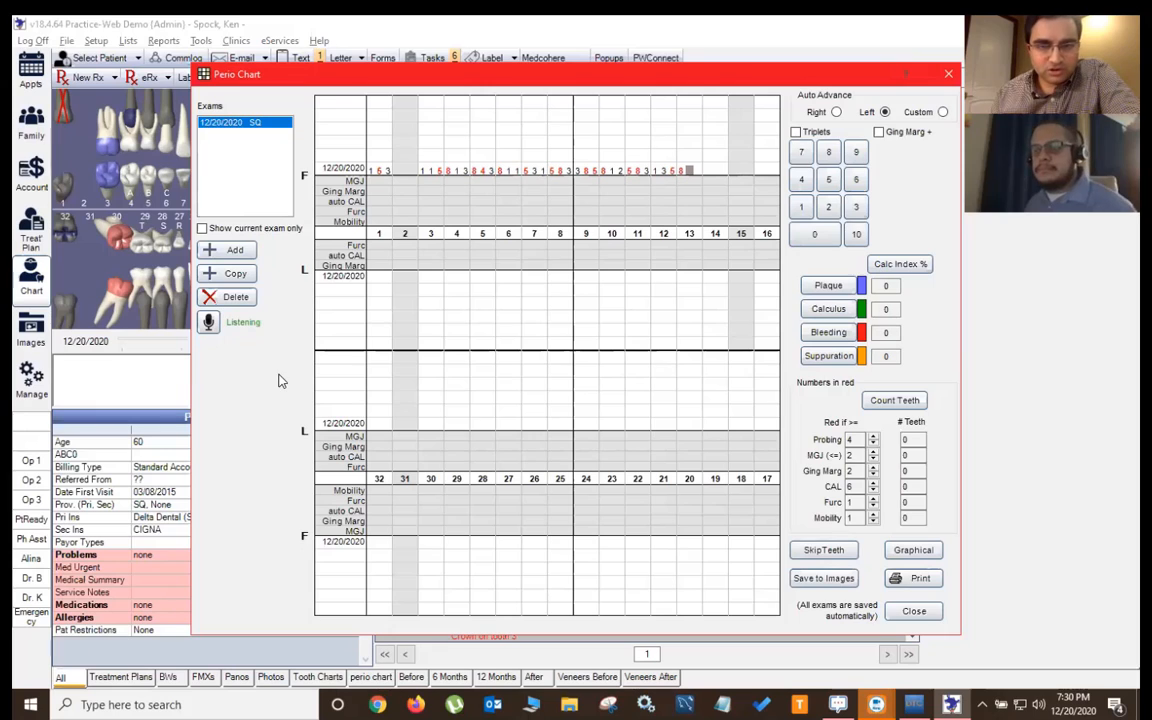
pyautogui.click(210, 326)
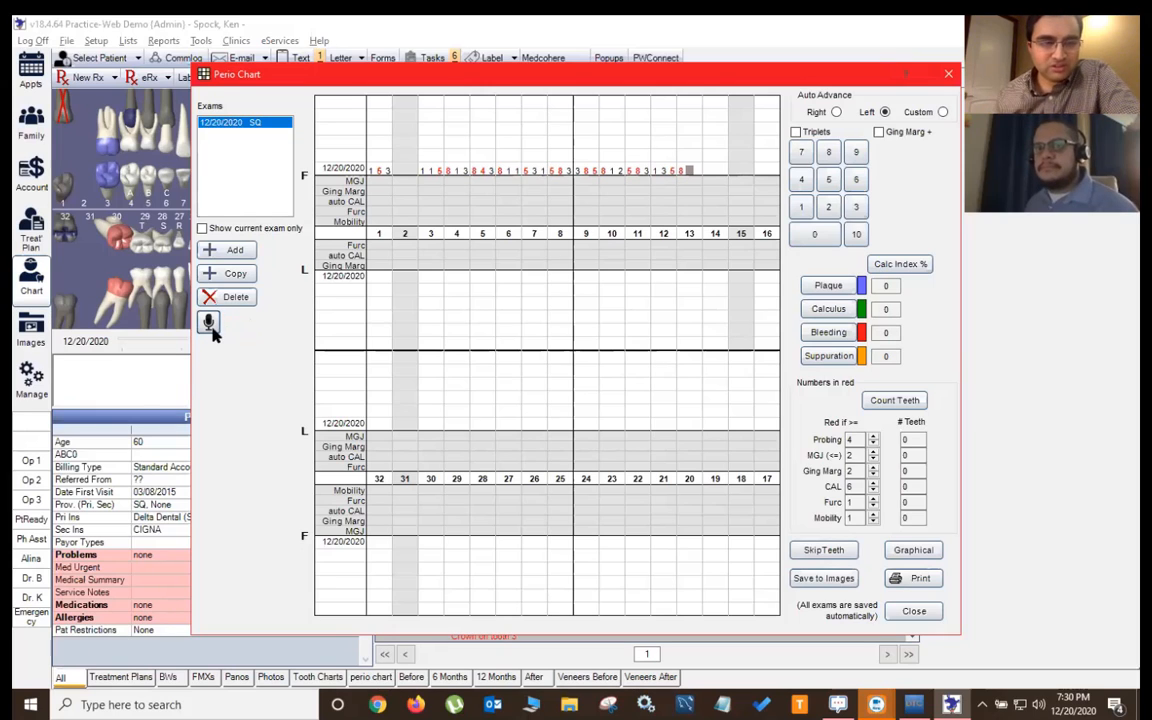
# - View the graphical version of the perio exam and close the perio chart
pyautogui.click(826, 549)
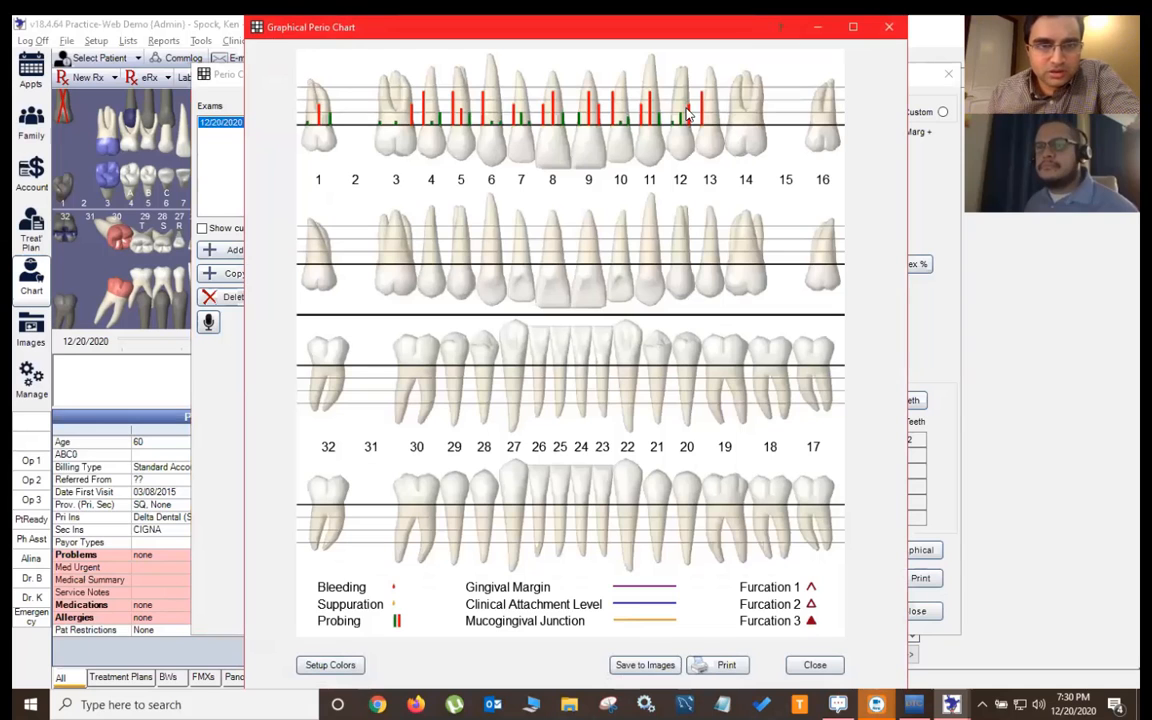
pyautogui.click(815, 665)
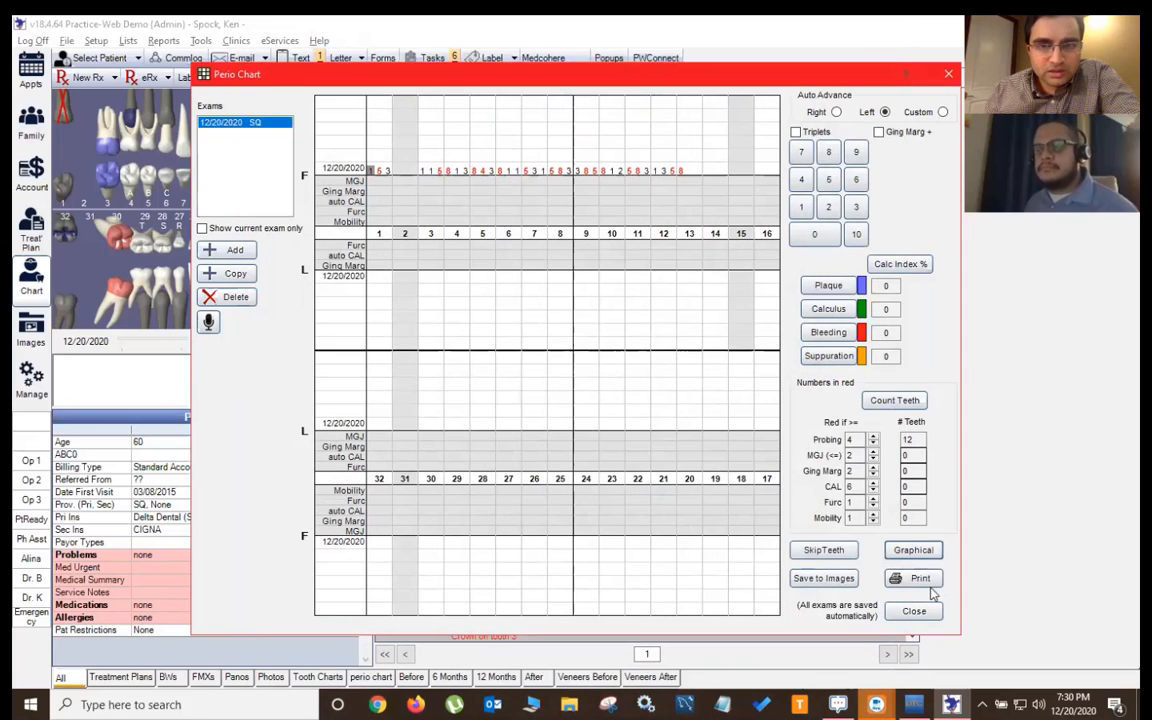
pyautogui.click(914, 612)
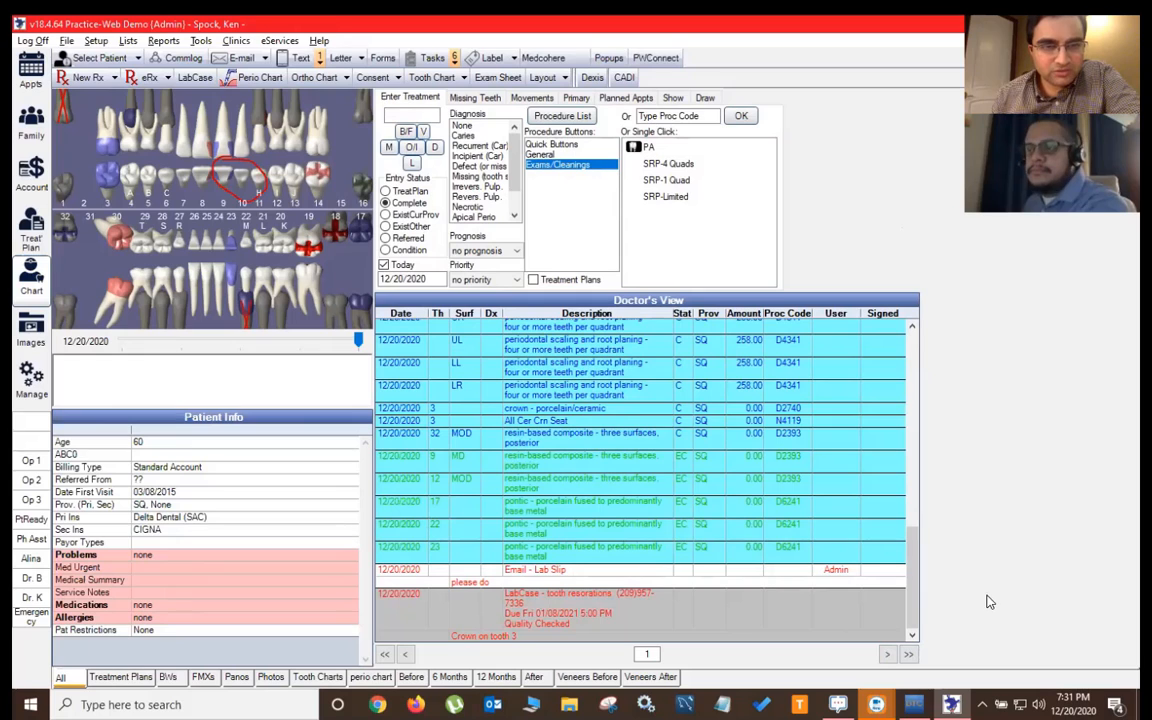
# - Open the patient's account, and switch to Data Team DDS to examine the transactions in its family ledger for comparison
pyautogui.click(30, 175)
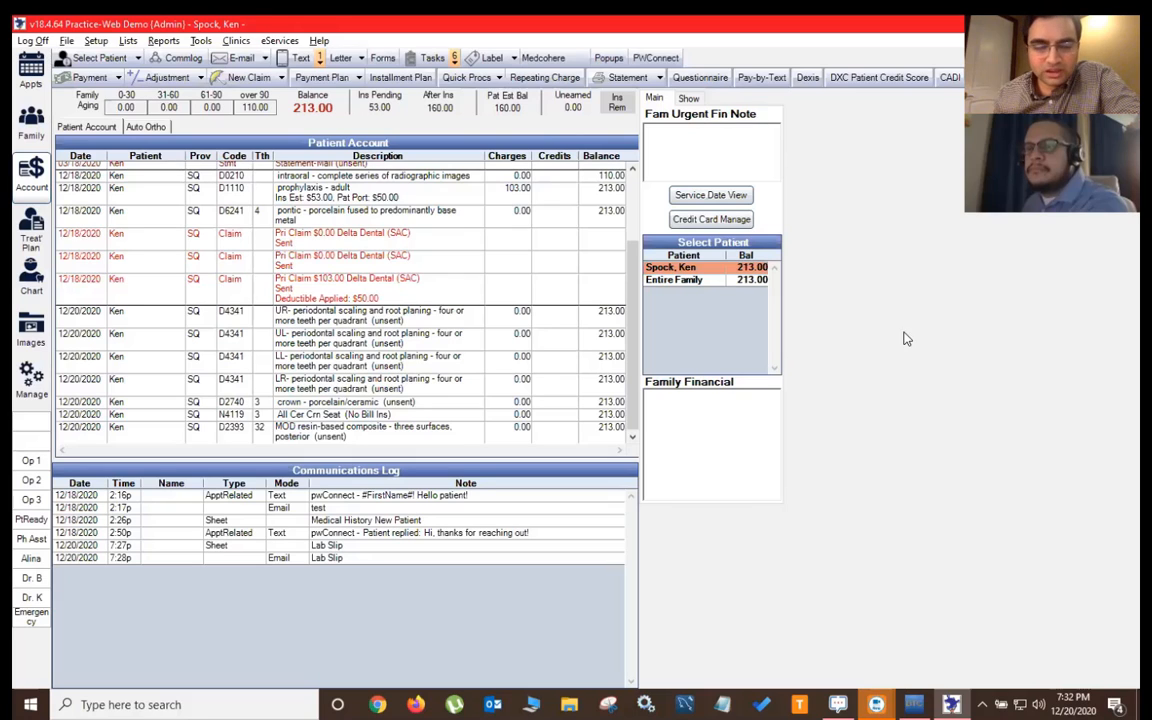
pyautogui.click(908, 699)
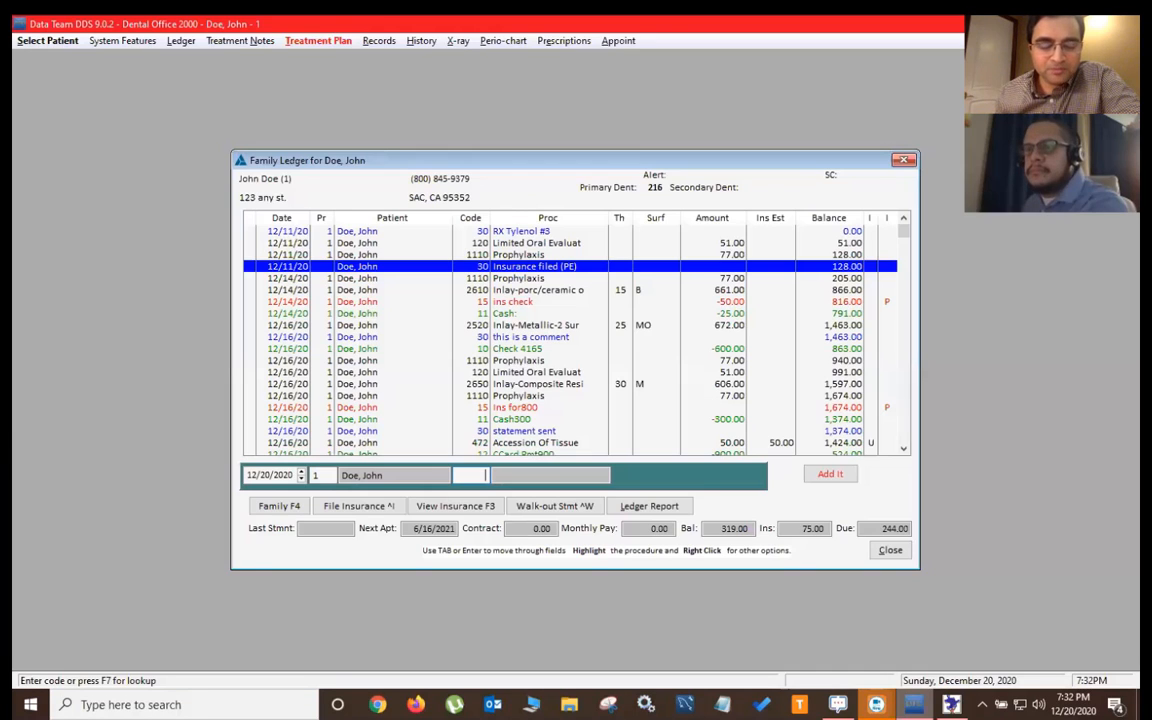
pyautogui.moveTo(617, 152); pyautogui.dragTo(598, 137)
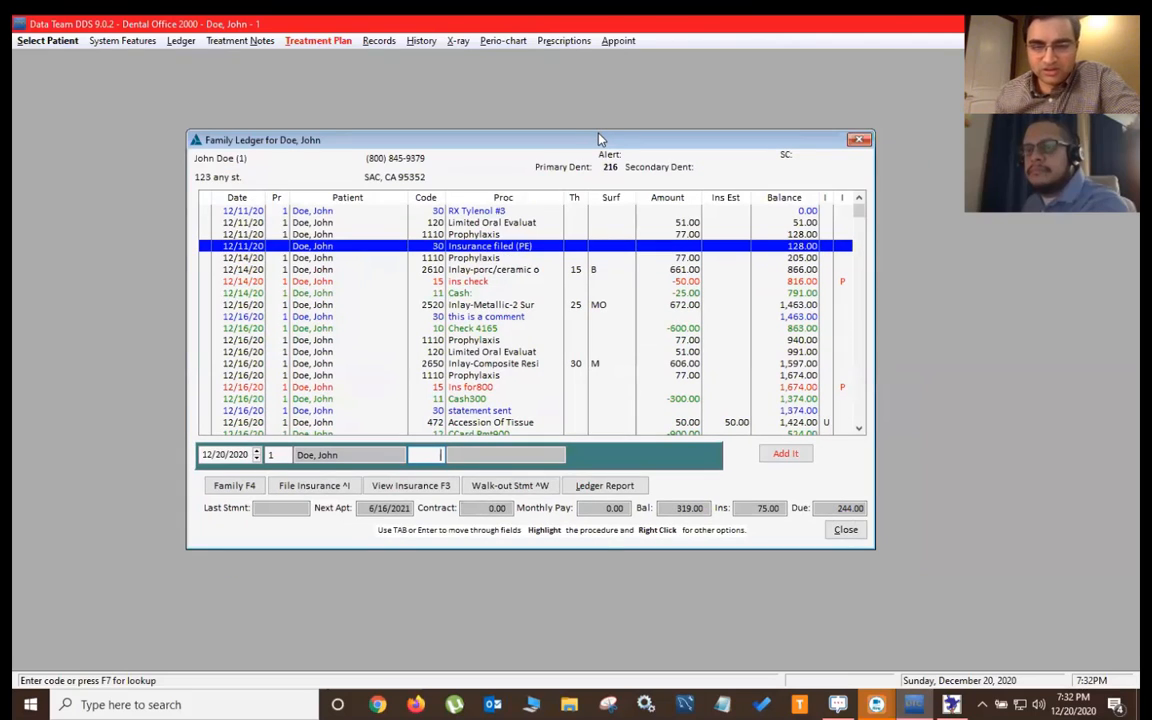
pyautogui.moveTo(600, 139); pyautogui.dragTo(615, 145)
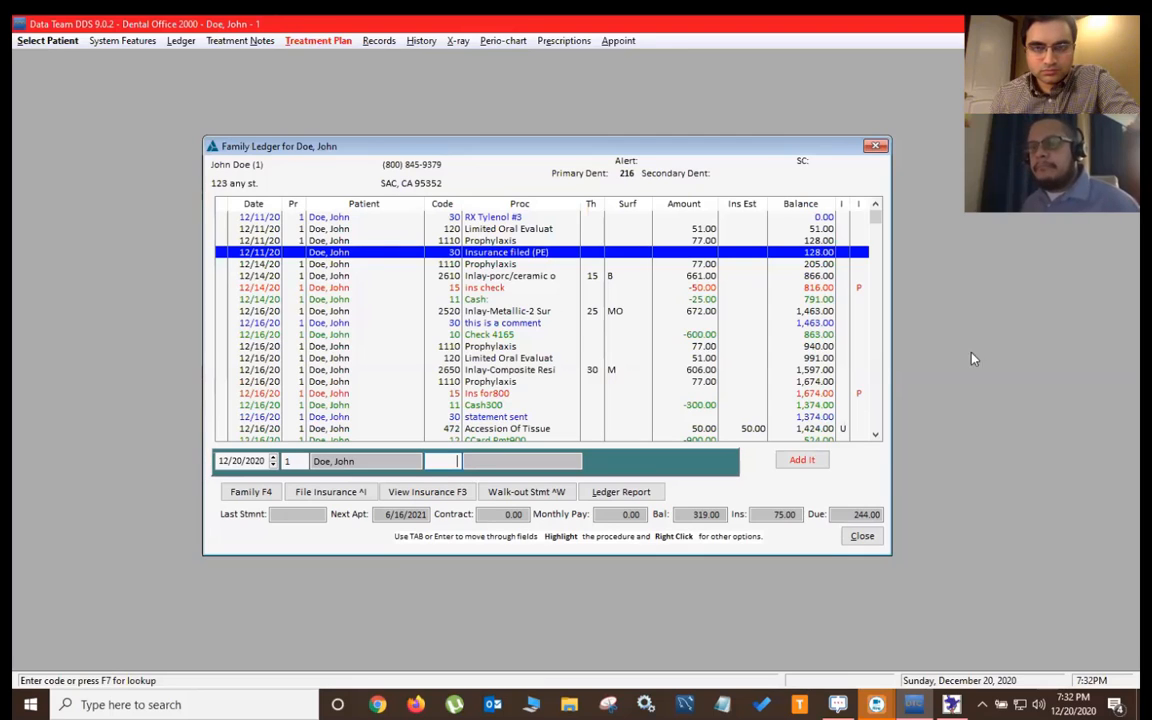
pyautogui.scroll(-1, 530, 357)
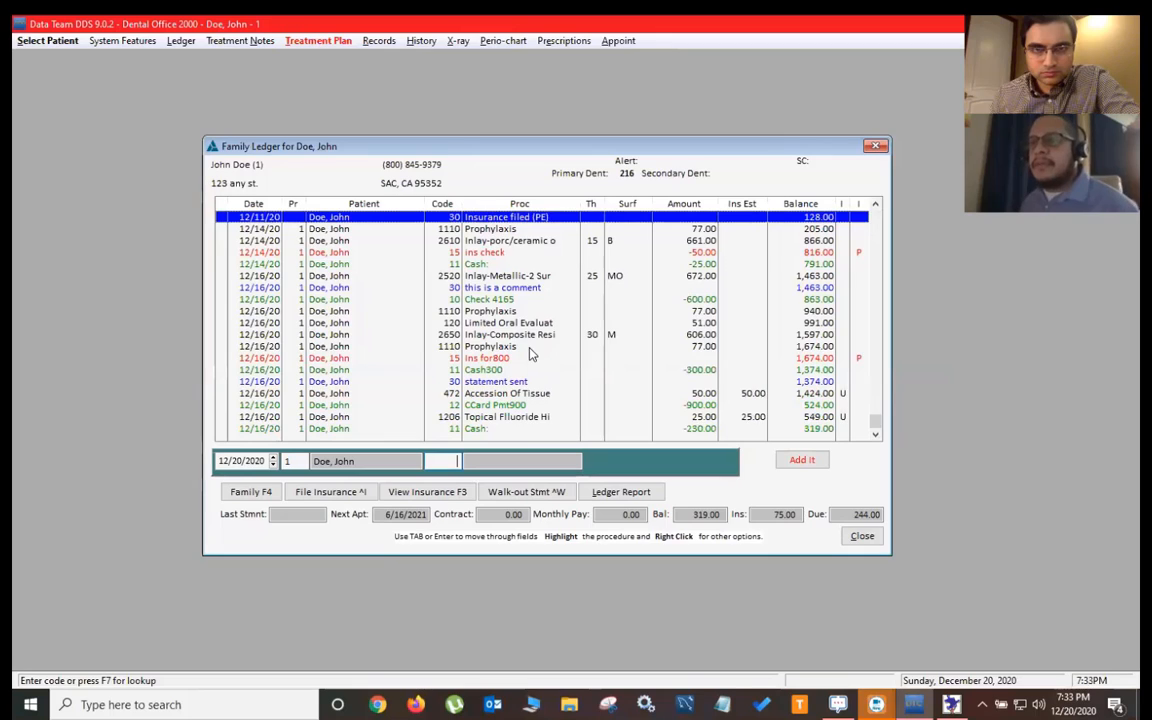
pyautogui.scroll(1, 530, 355)
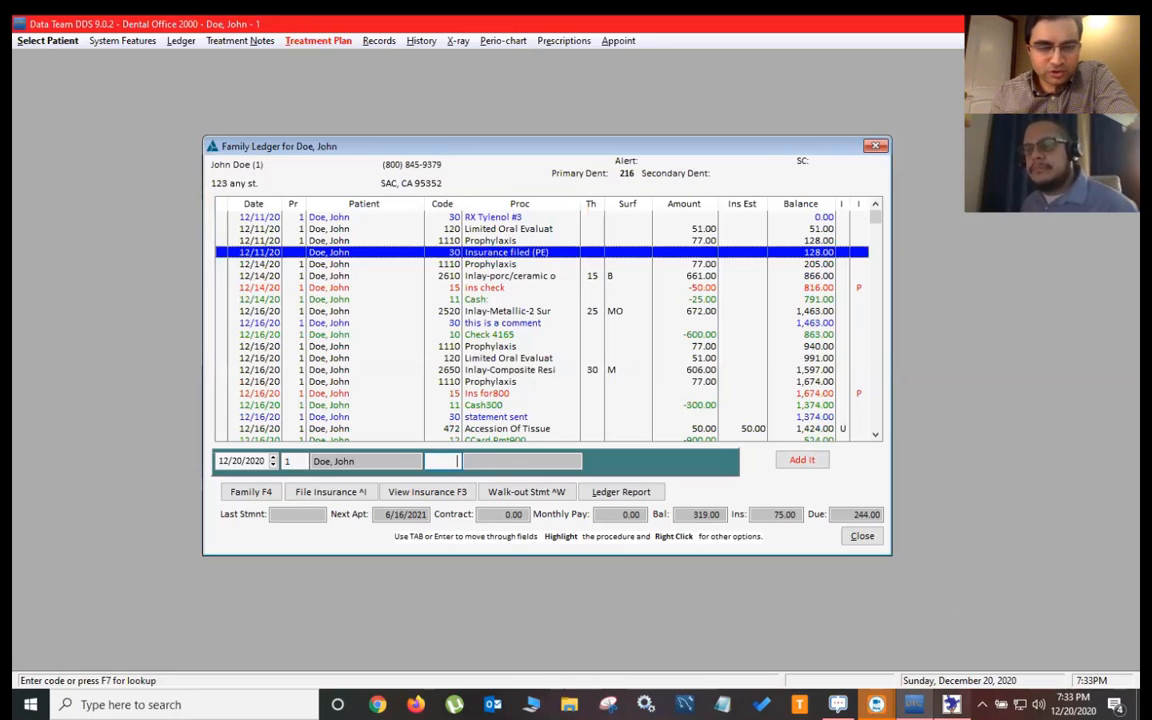
# - Switch back to Practice-Web and examine the procedures, check payment and insurance claims listed in the patient's account
pyautogui.click(951, 704)
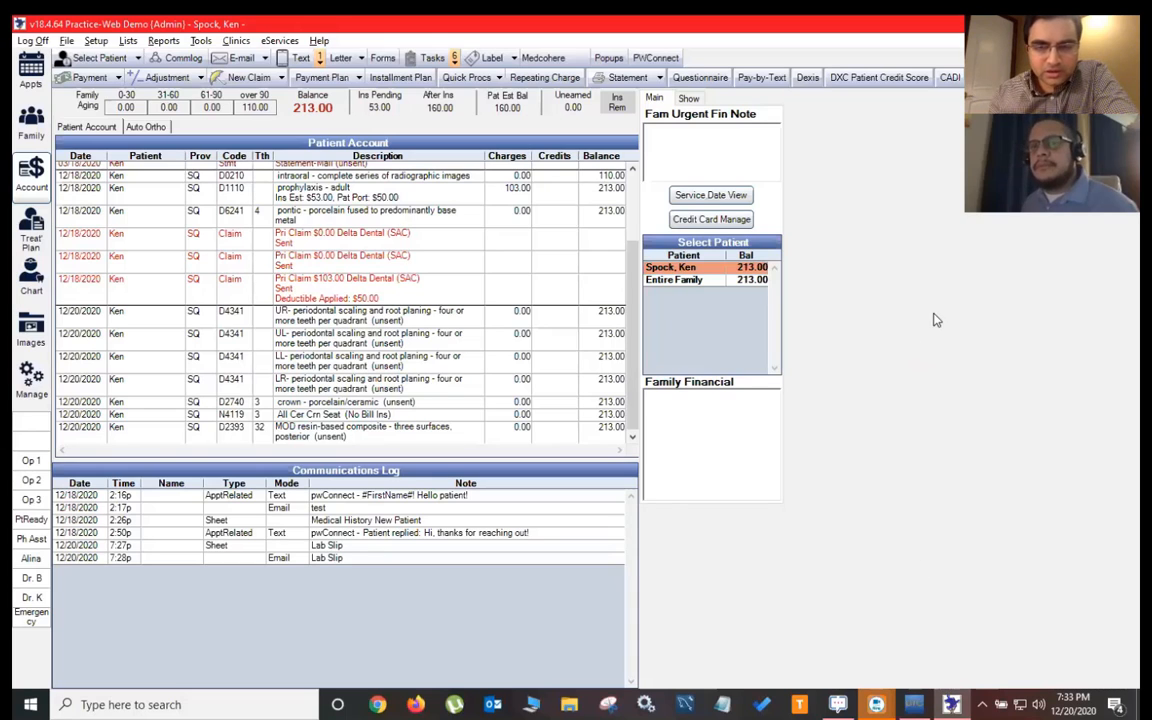
pyautogui.scroll(4, 298, 373)
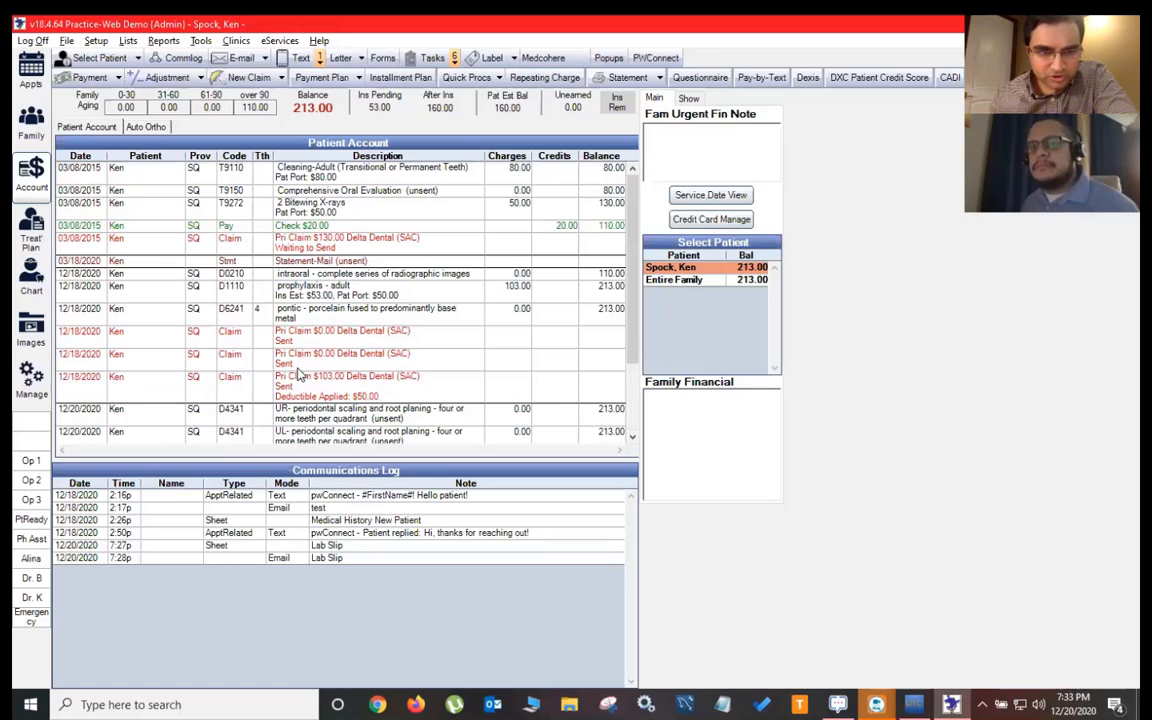
pyautogui.click(284, 190)
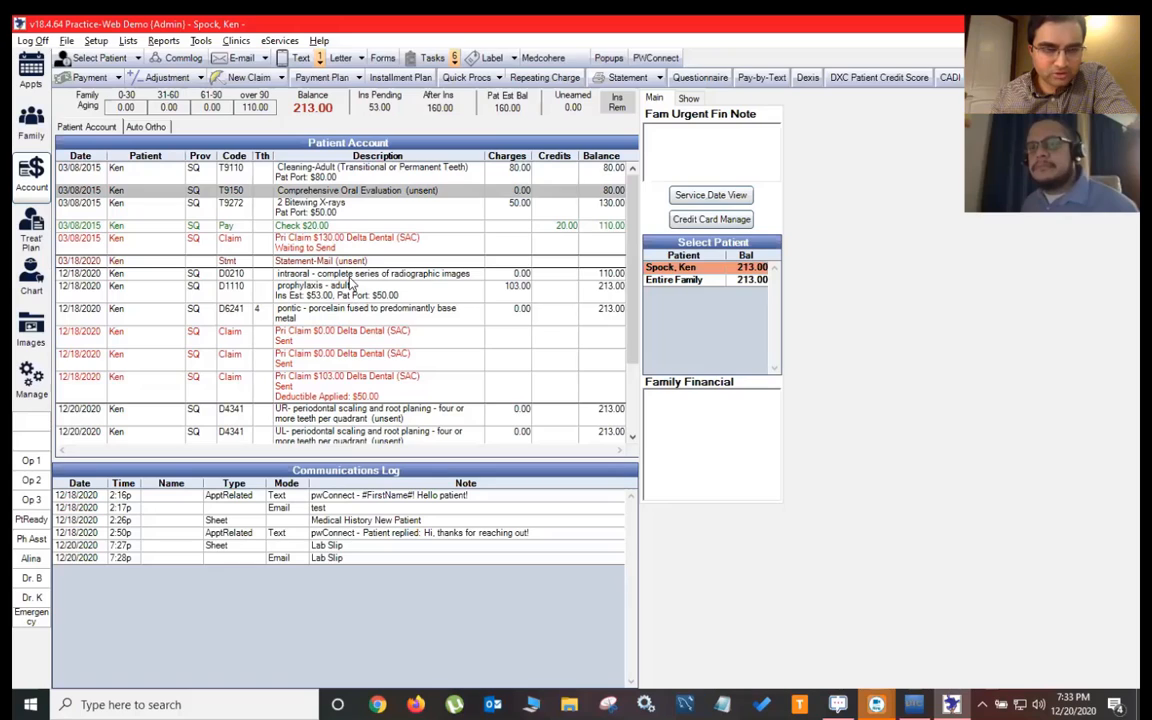
pyautogui.click(322, 227)
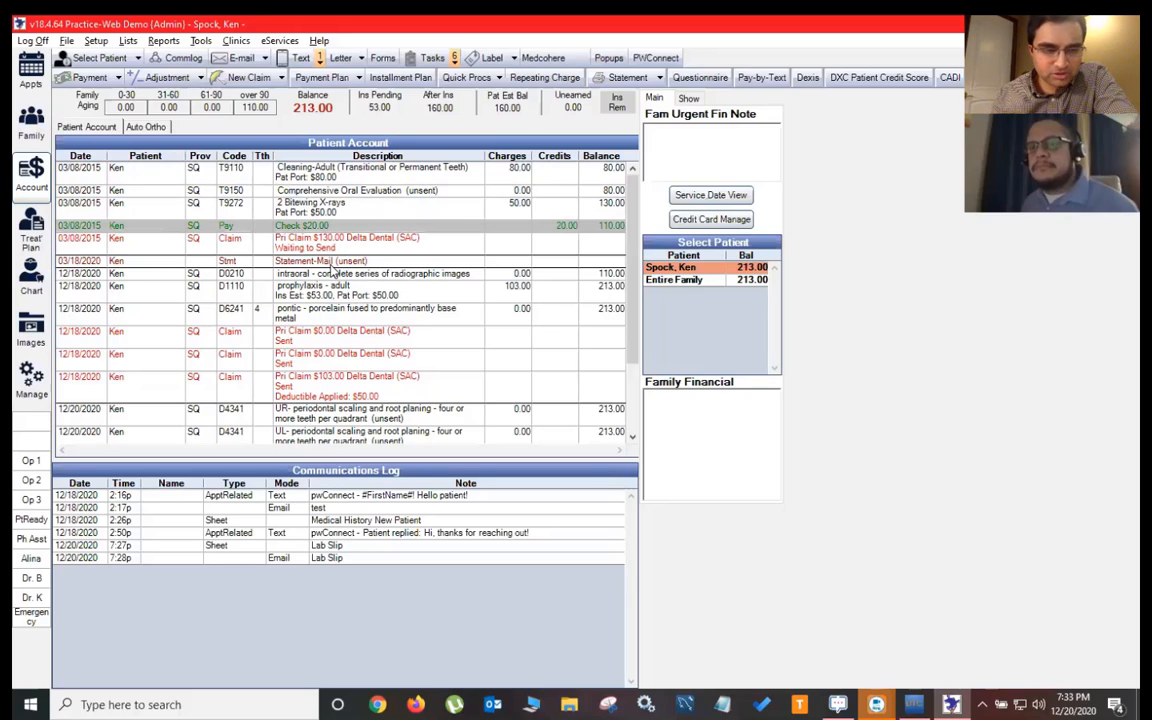
pyautogui.click(315, 290)
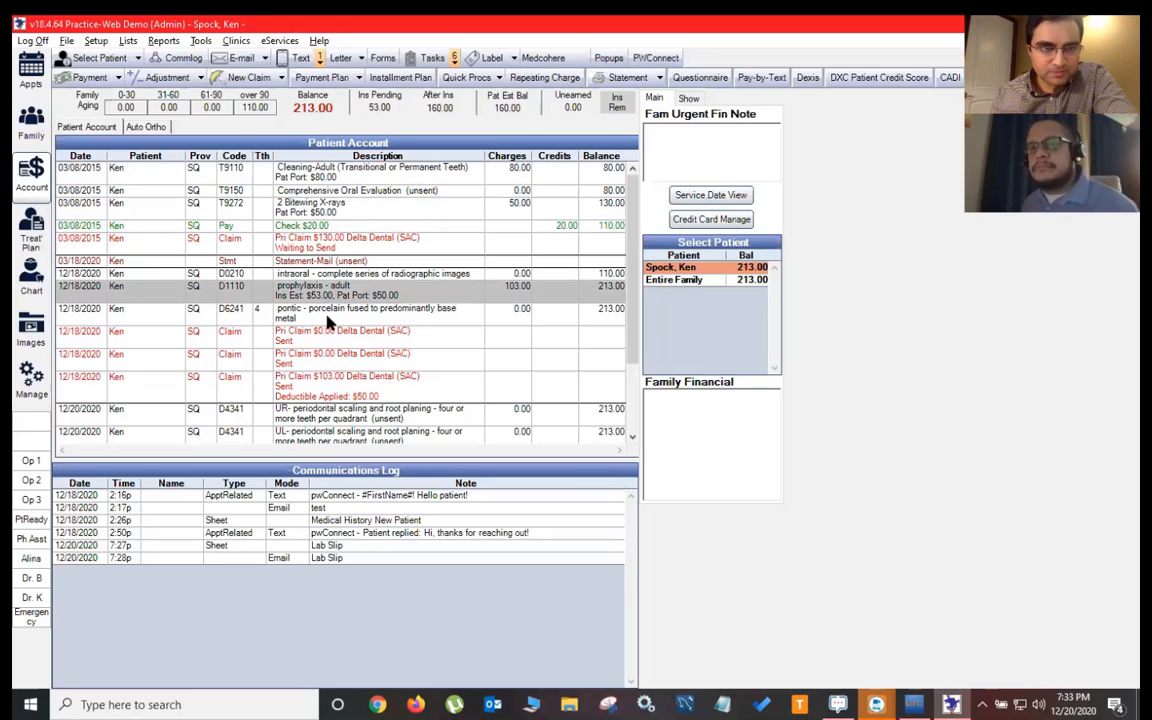
pyautogui.click(338, 415)
pyautogui.scroll(-3, 338, 415)
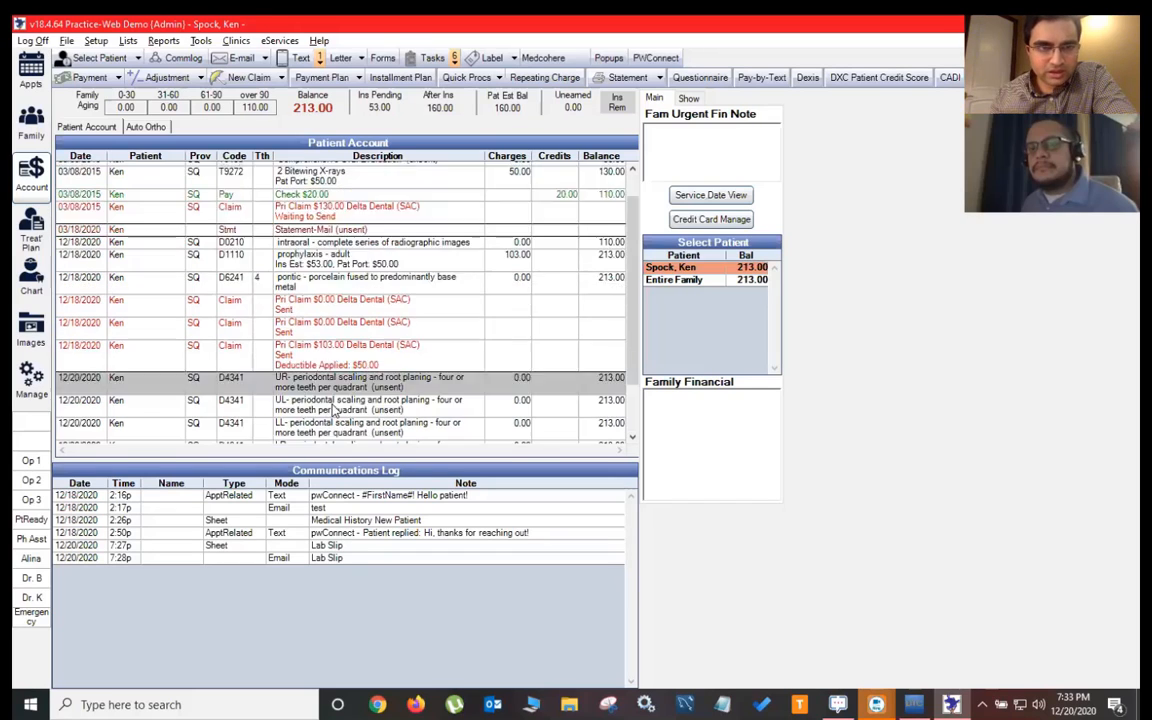
pyautogui.click(298, 350)
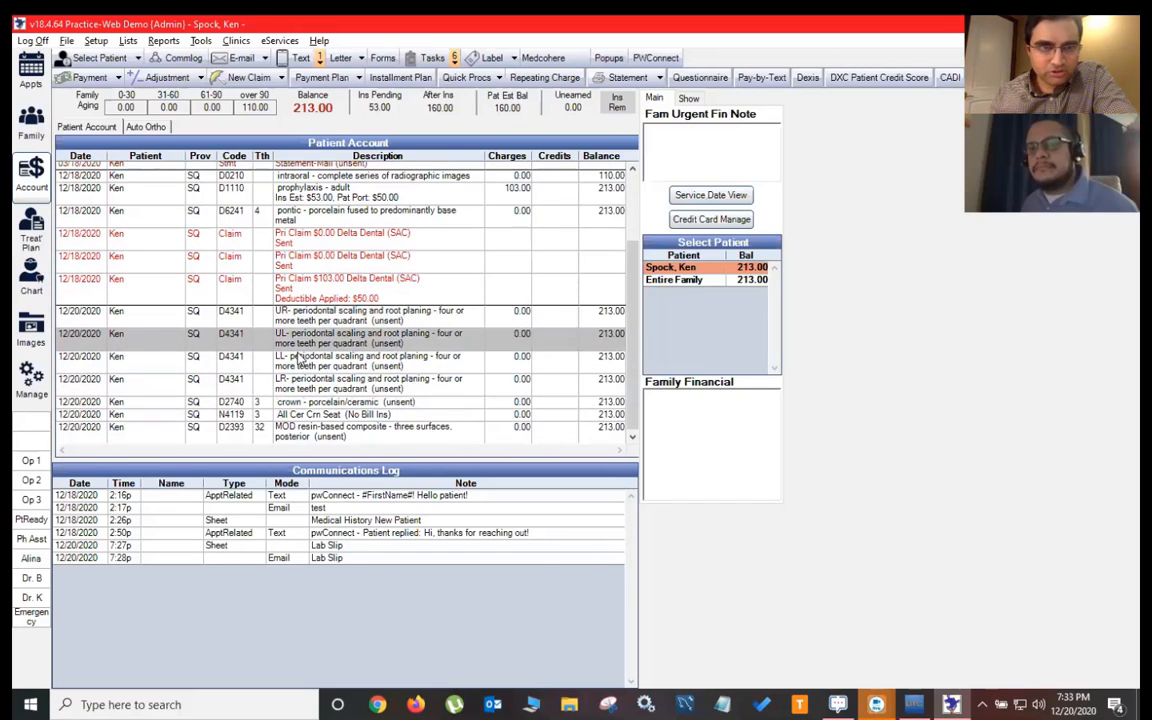
pyautogui.click(300, 360)
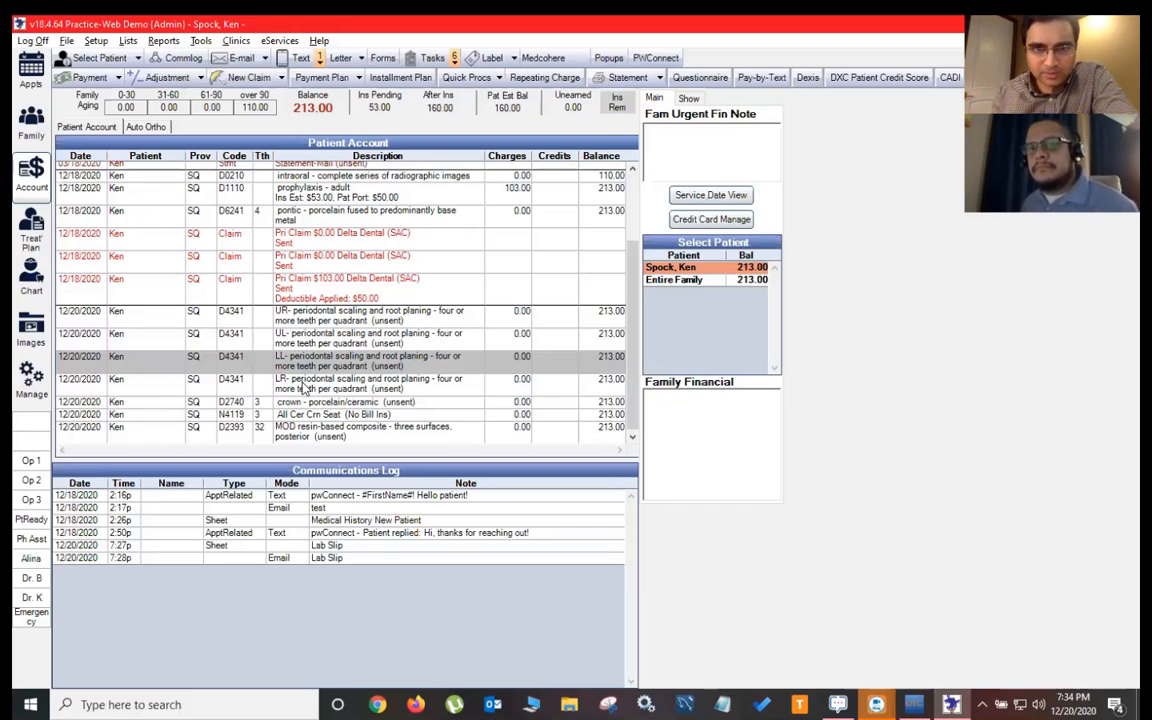
pyautogui.scroll(3, 305, 380)
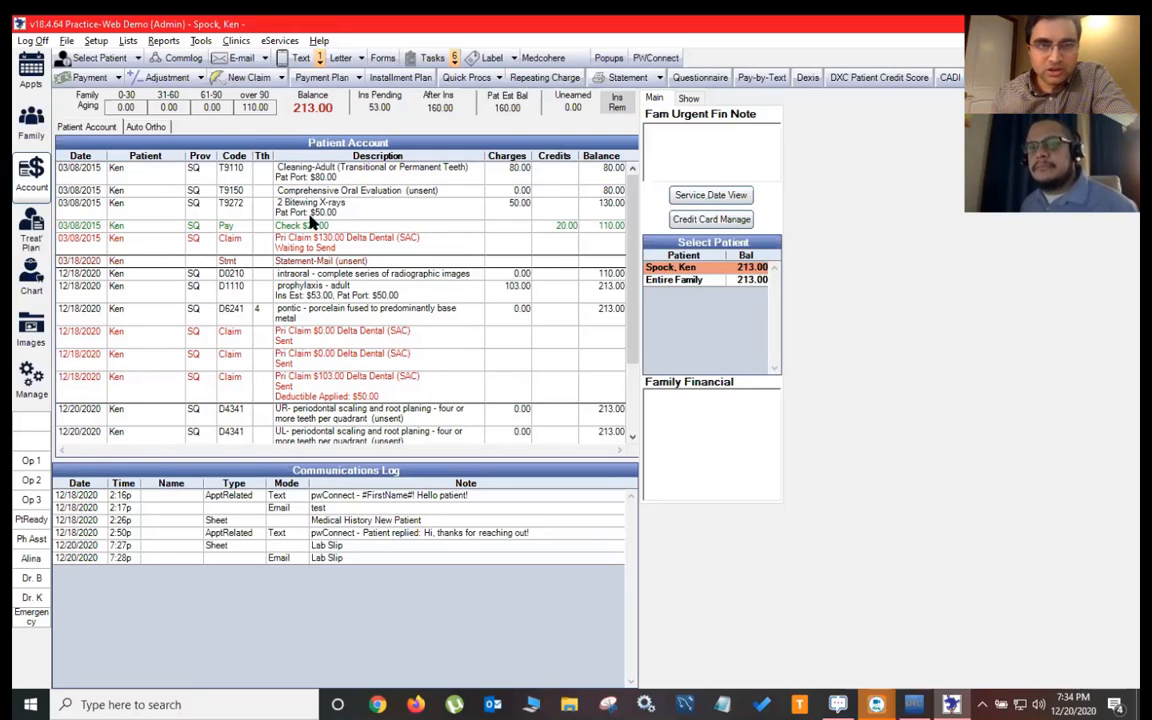
# - Examine the Lab Slip and Medical History entries in the communications log and the tooth 4 pontic entry in the account
pyautogui.click(350, 557)
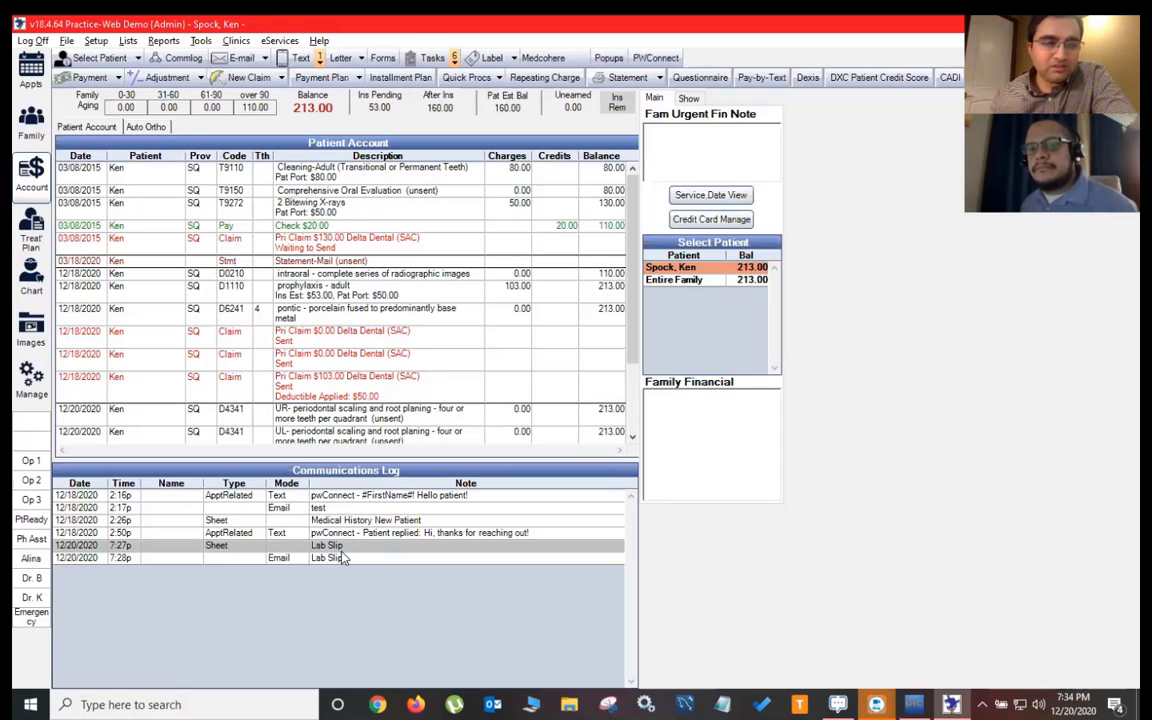
pyautogui.click(355, 520)
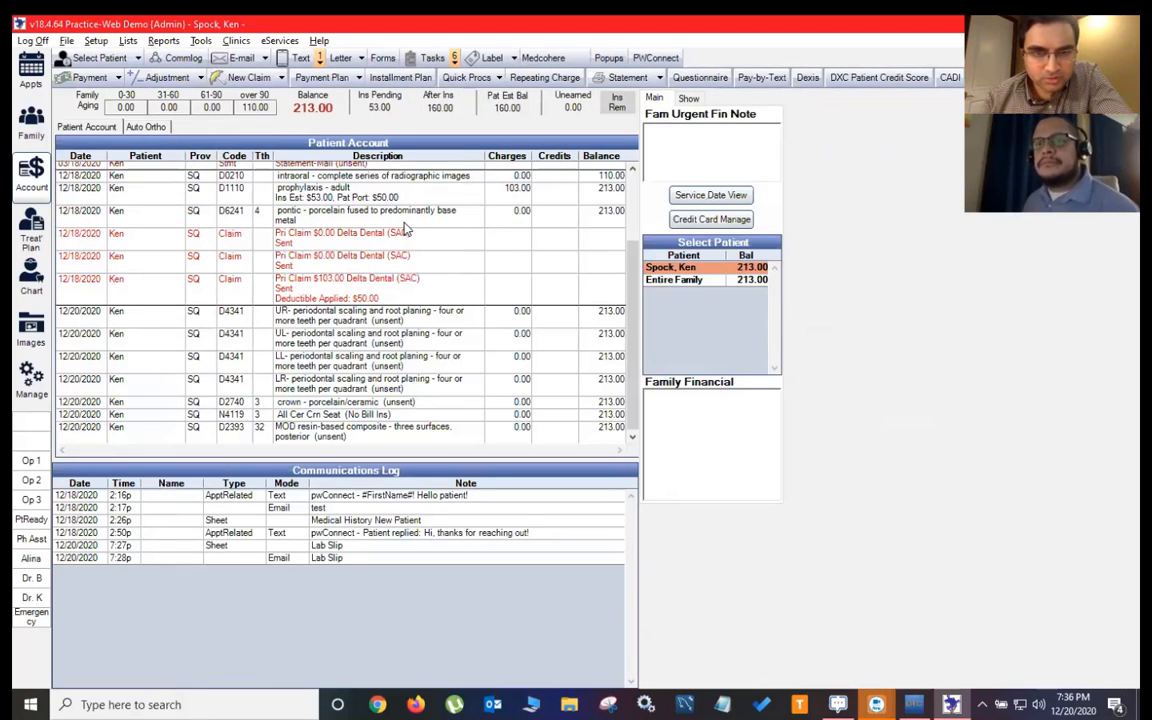
pyautogui.click(315, 212)
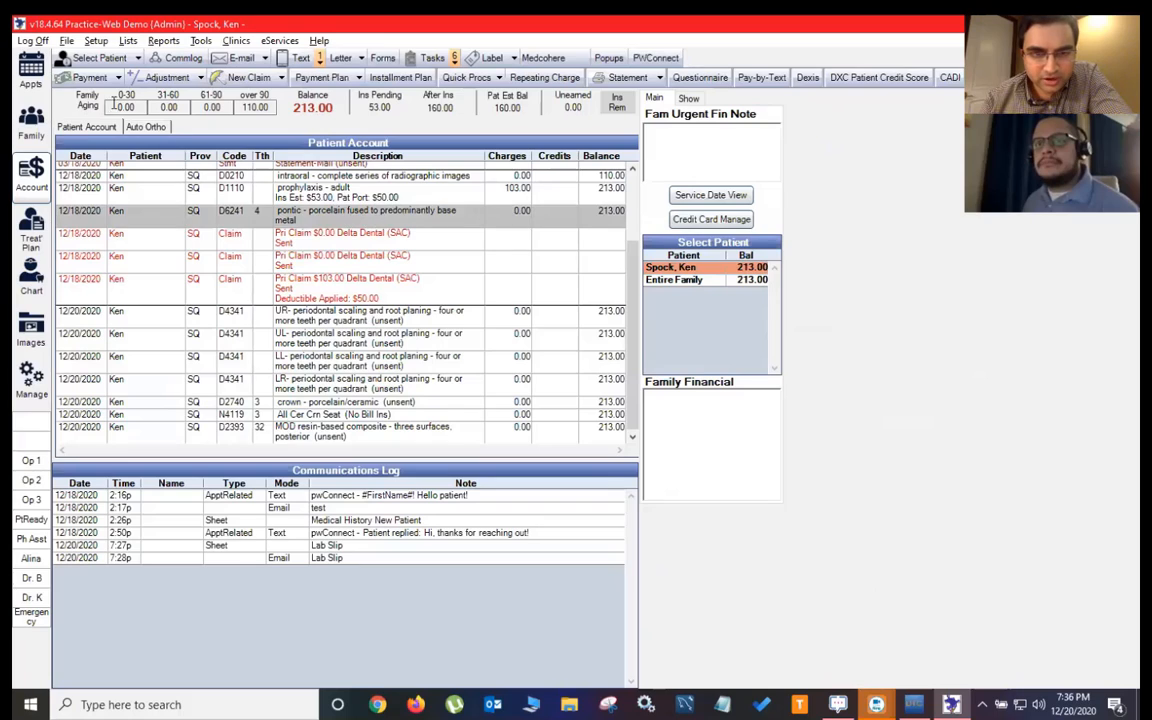
# - Record a 20.00 credit card payment on the patient's account, keeping the prepayment split
pyautogui.click(68, 82)
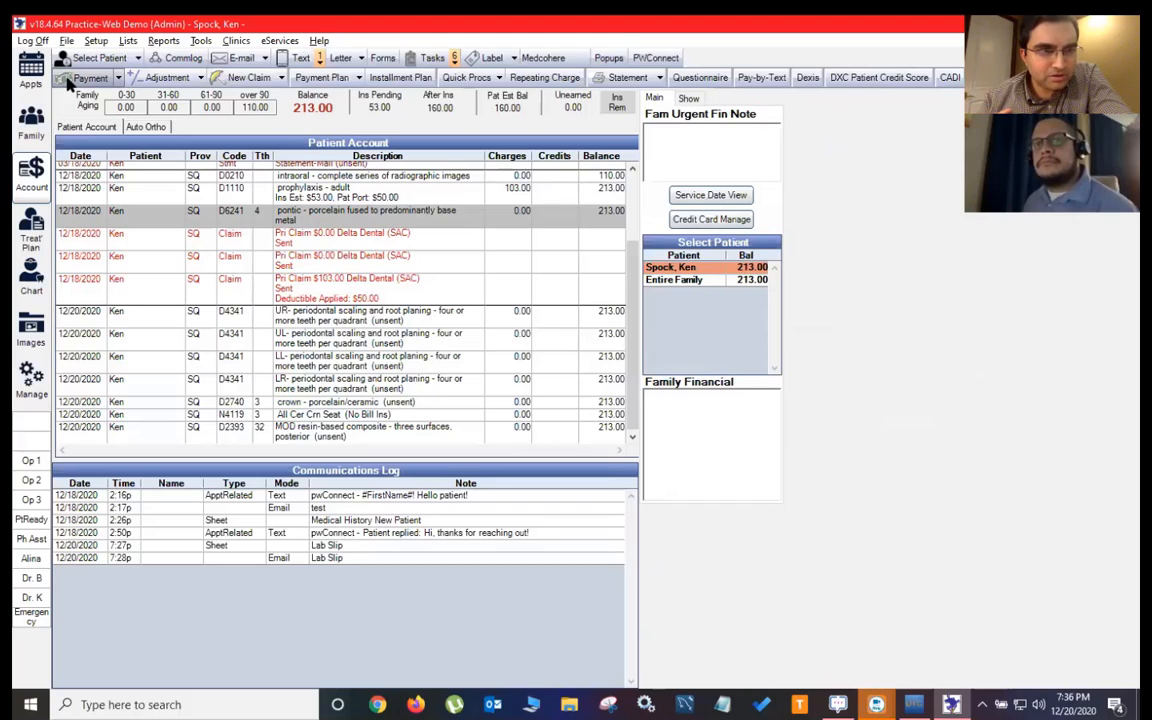
pyautogui.write('20')
pyautogui.press('Return')
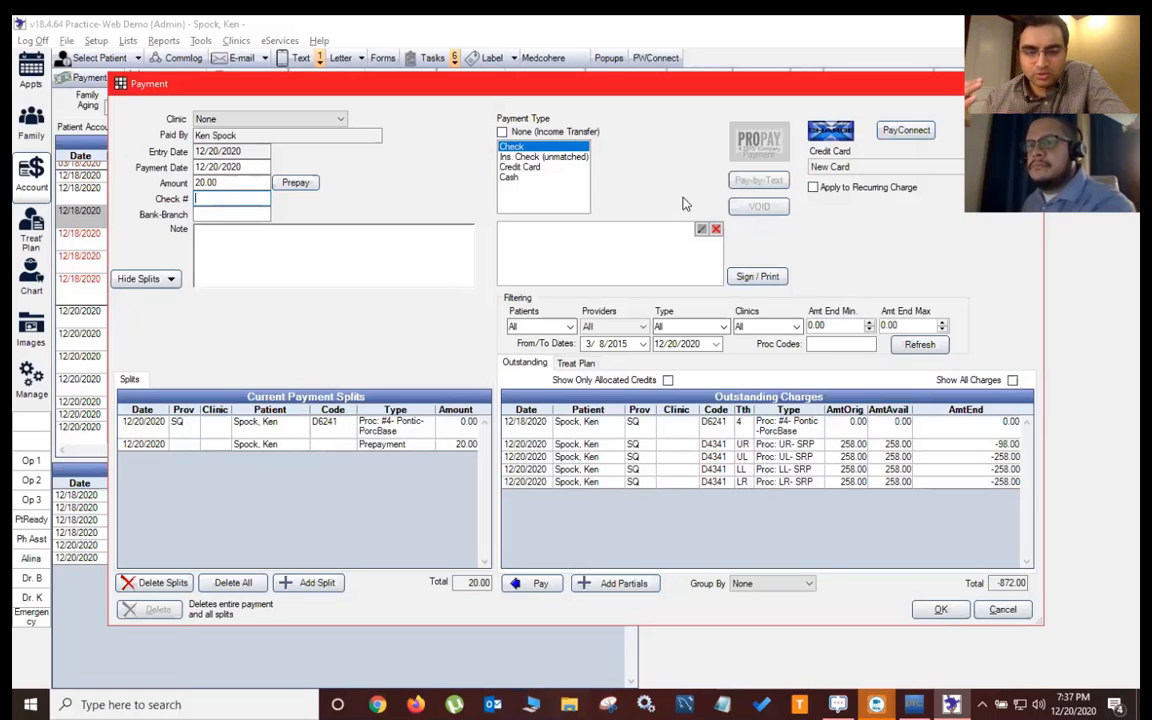
pyautogui.click(521, 167)
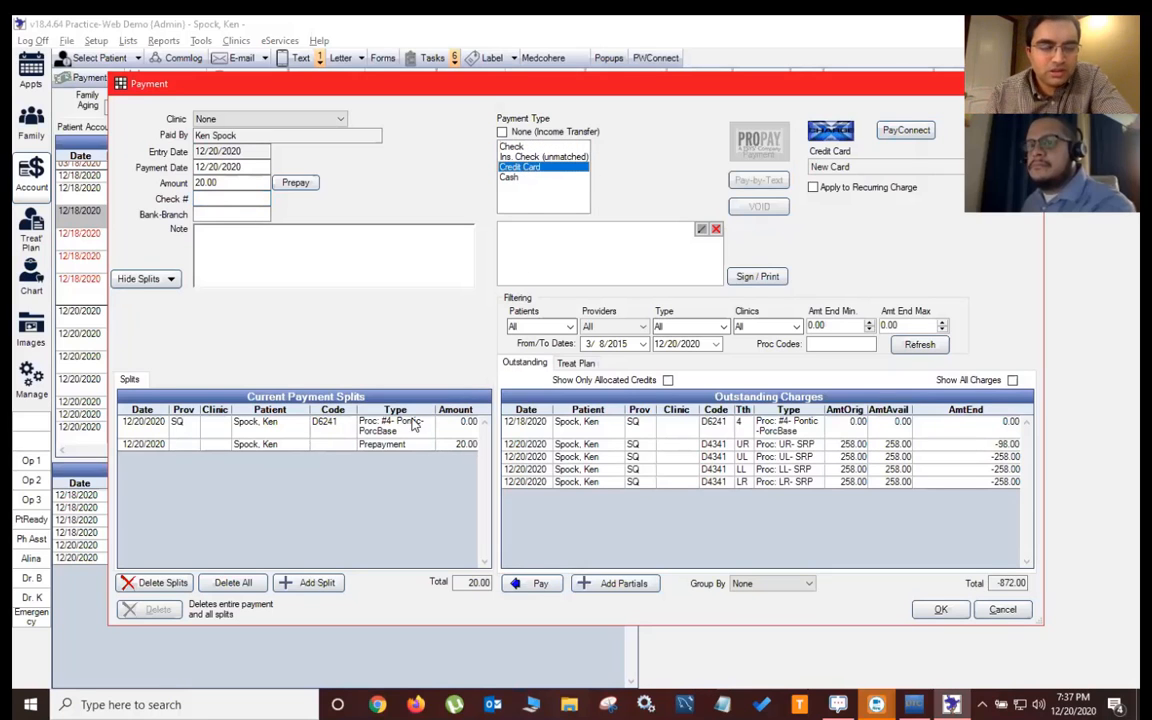
pyautogui.click(941, 610)
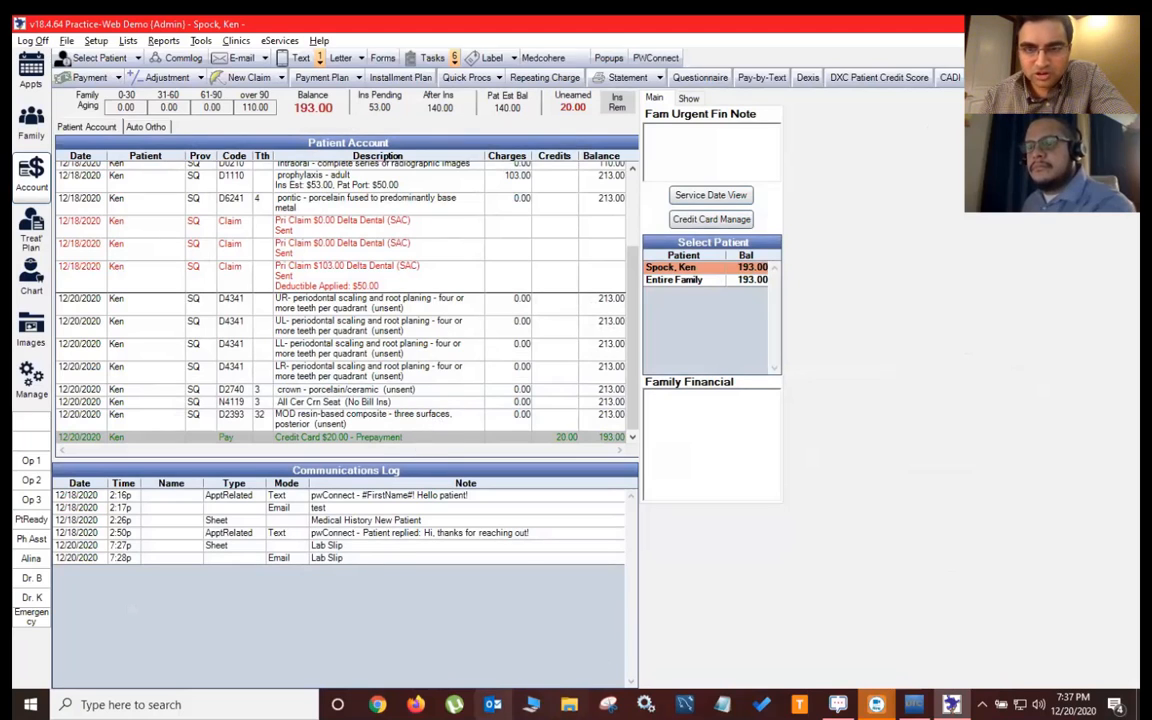
# - Open the new credit card prepayment entry in the account to view its payment type, splits and outstanding charges
pyautogui.click(377, 705)
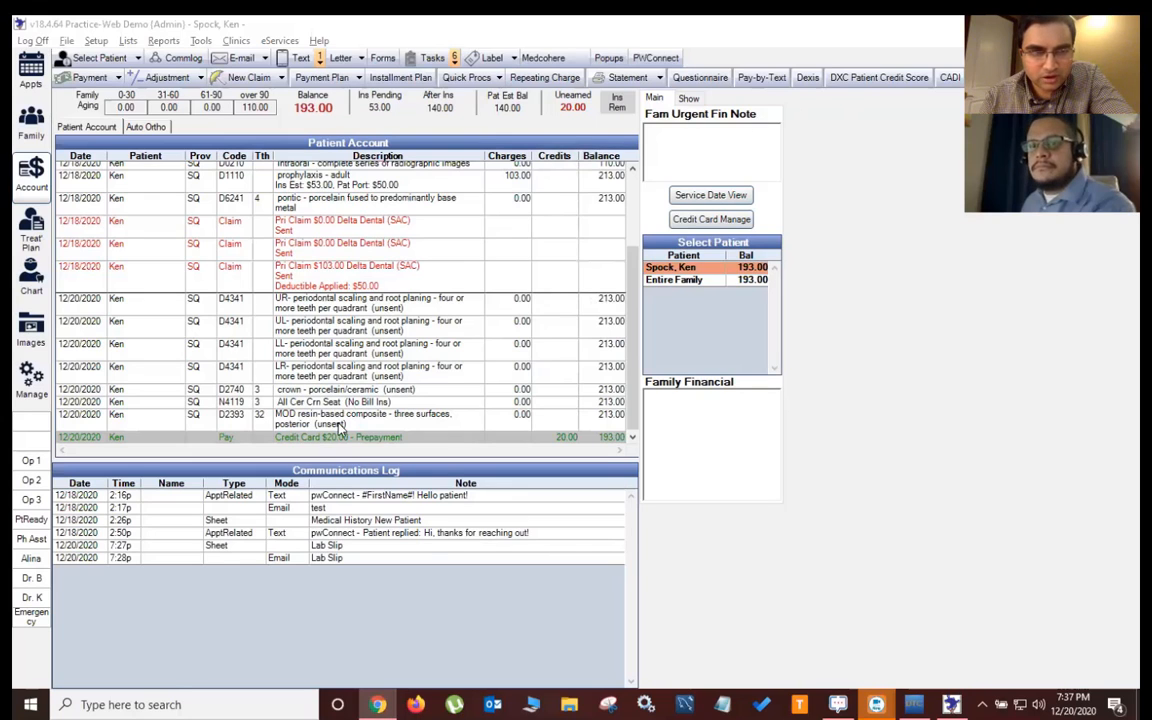
pyautogui.click(339, 441)
pyautogui.doubleClick(339, 441)
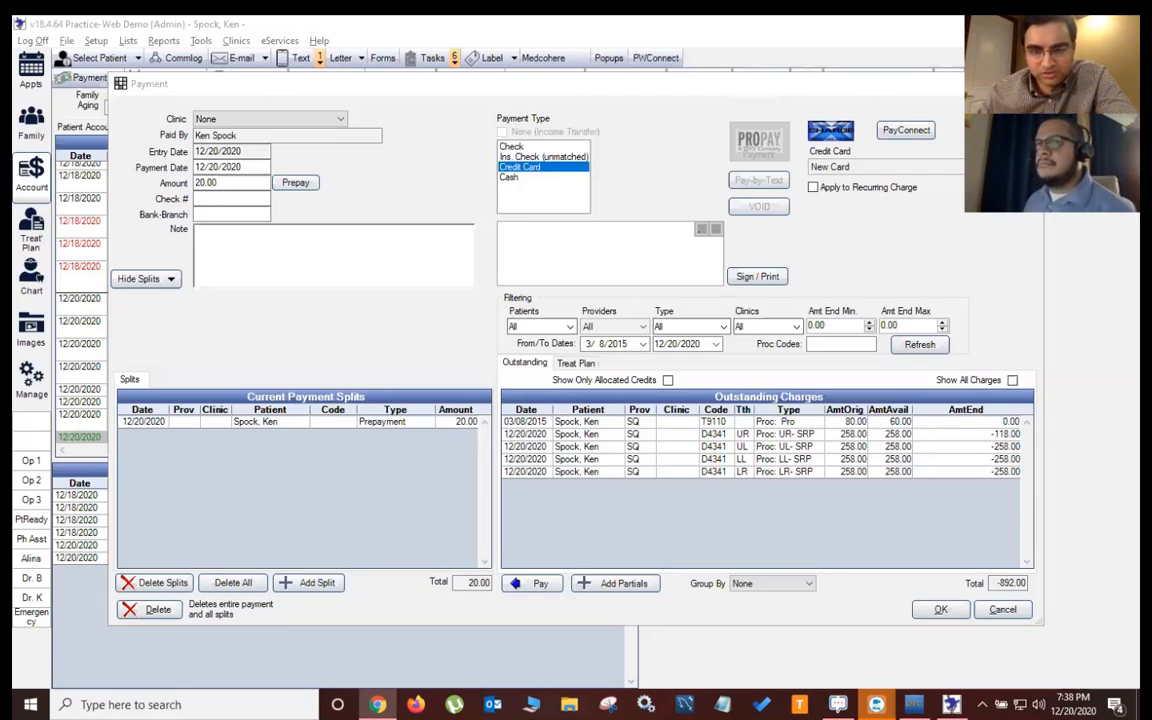
# - Switch to Chrome and examine the sample text message, payment, confirmation and receipt screens on the Pay-by-Text page
pyautogui.hotkey('alt', 'Tab')
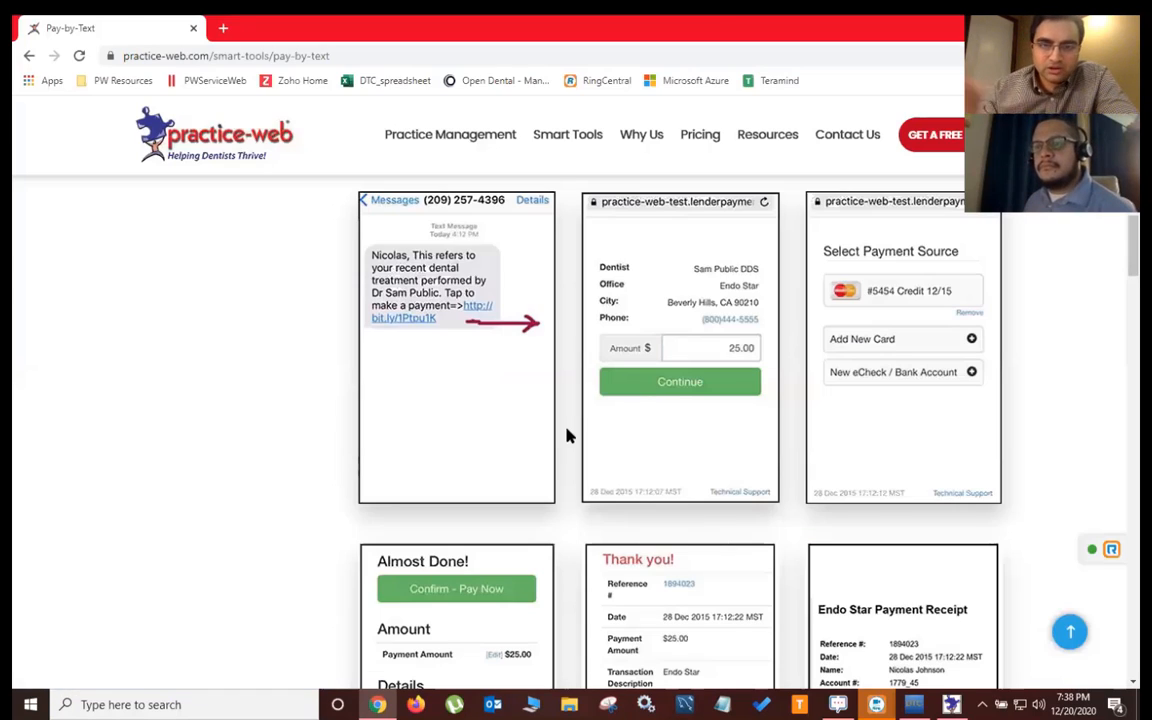
pyautogui.scroll(-2, 503, 470)
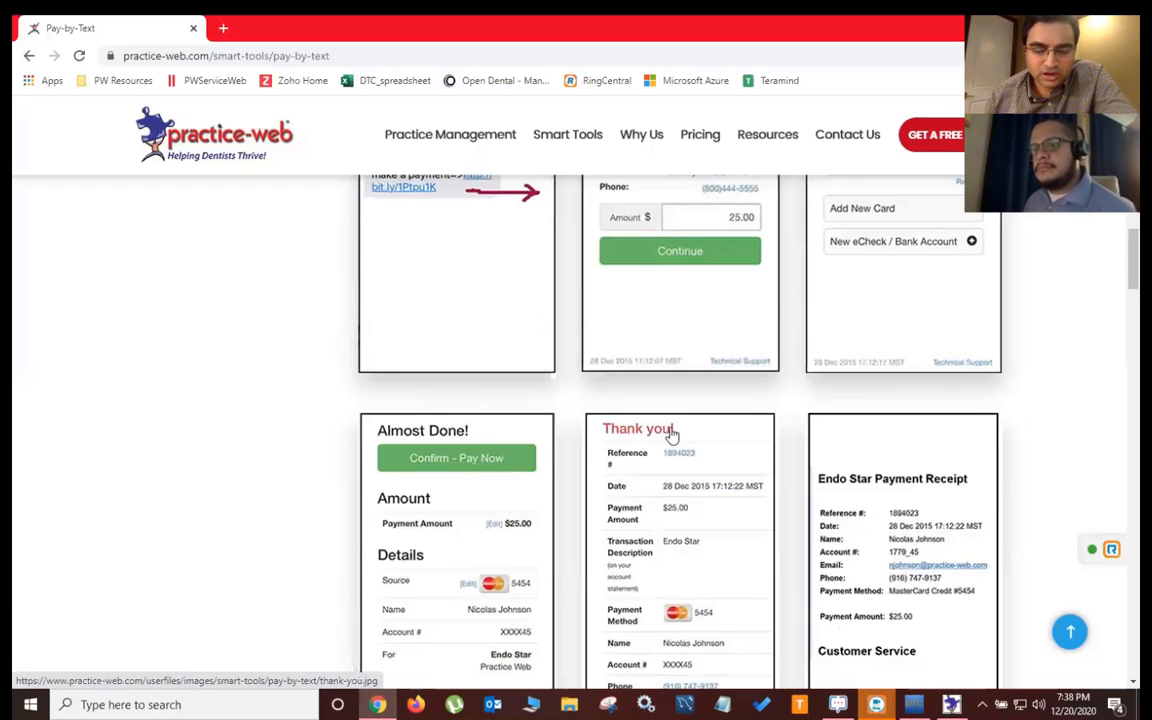
pyautogui.scroll(-2, 672, 433)
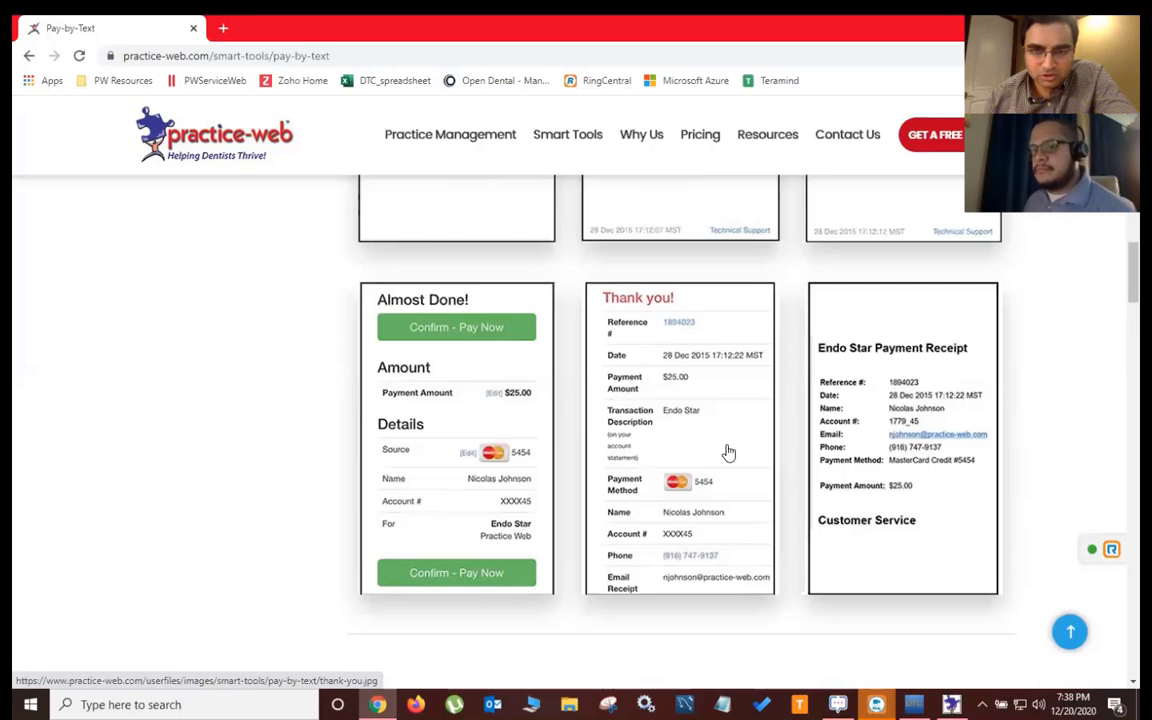
pyautogui.scroll(2, 729, 453)
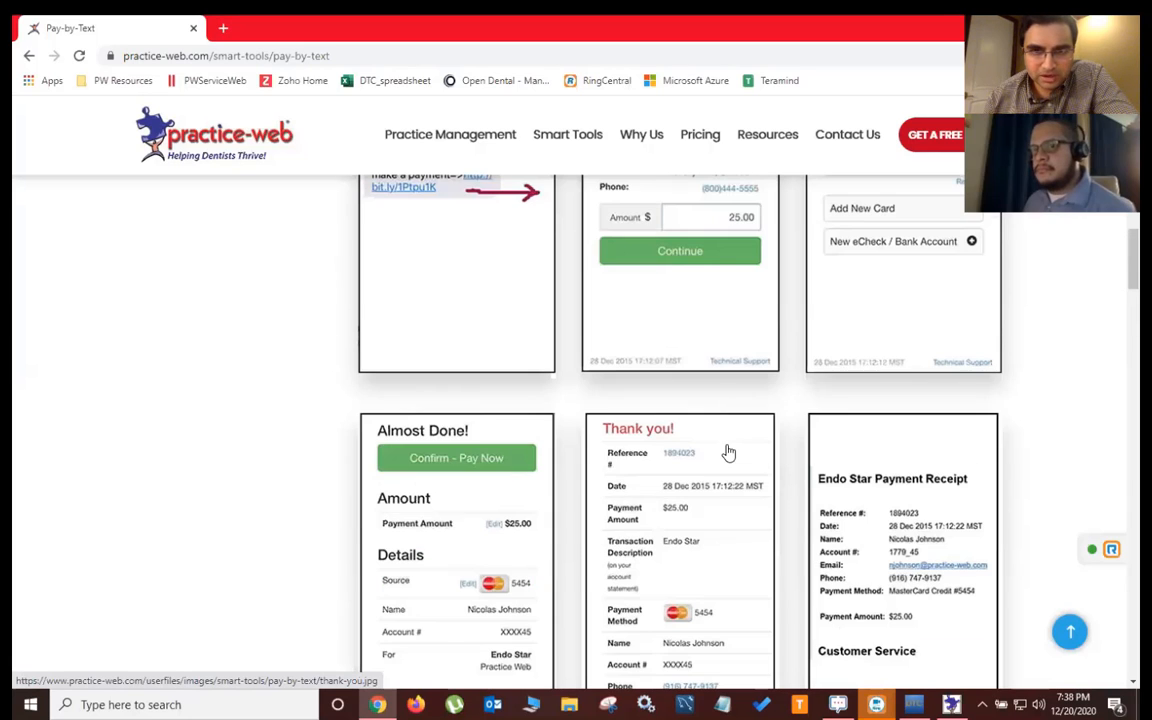
pyautogui.scroll(2, 729, 453)
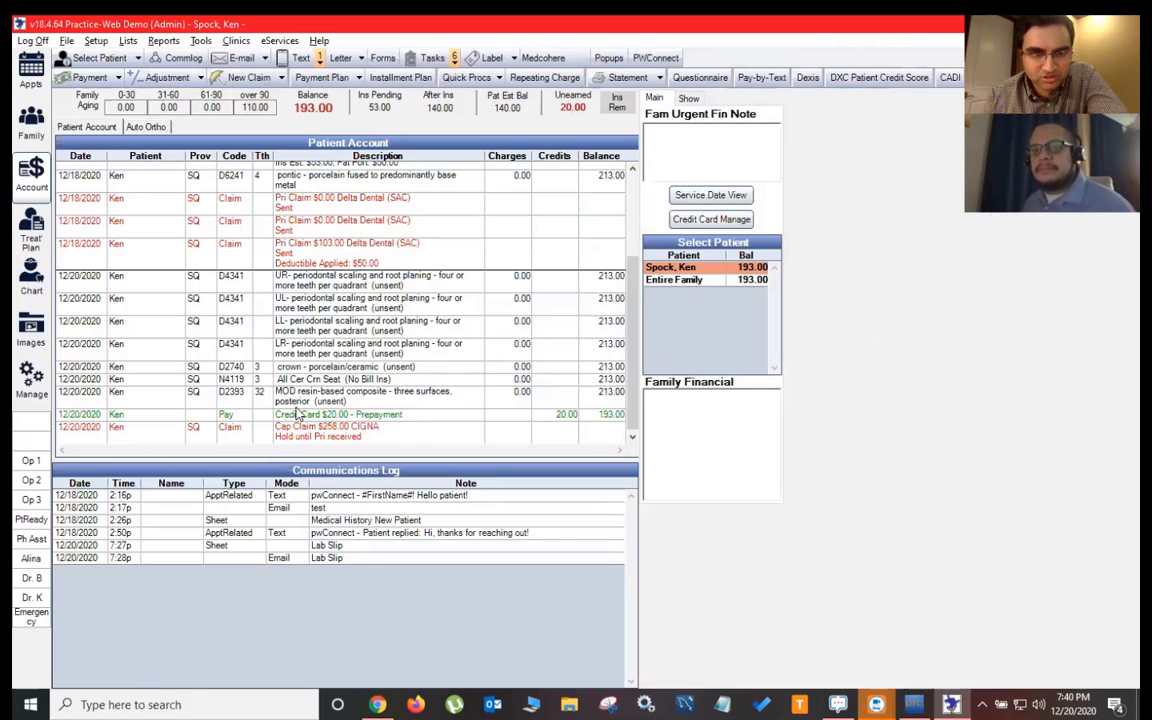
# - Create a primary Delta Dental (SAC) claim for the tooth 3 porcelain/ceramic crown and view its DXC attachment options
pyautogui.click(316, 368)
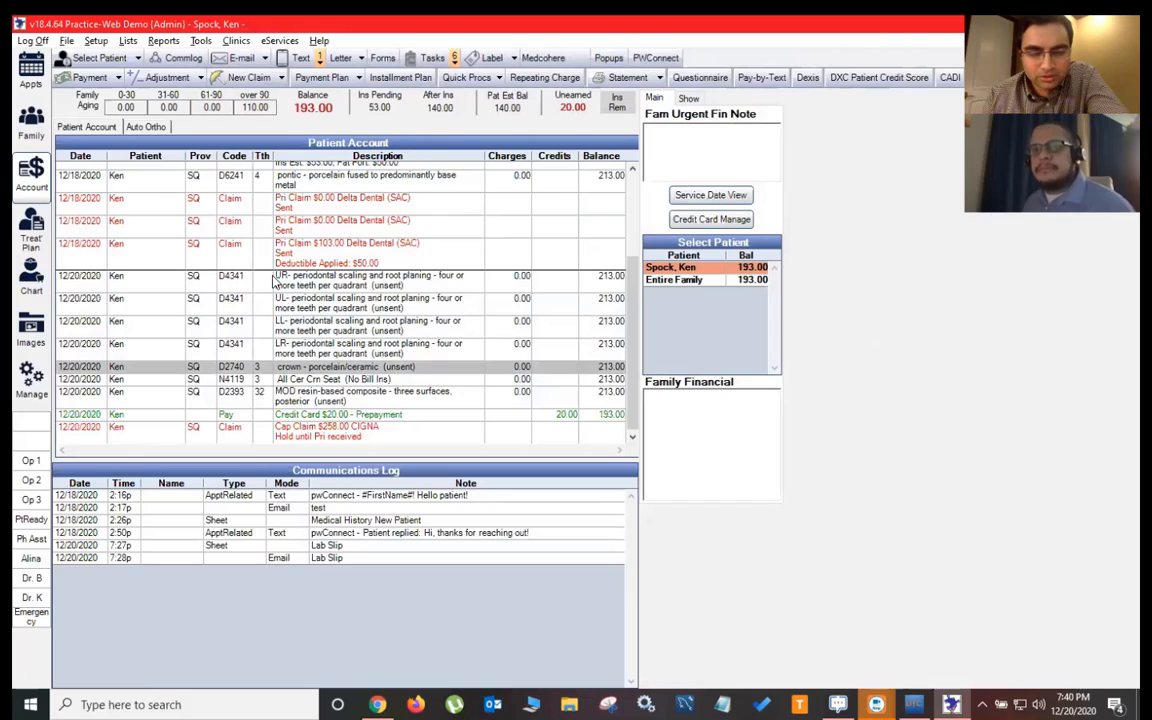
pyautogui.click(240, 77)
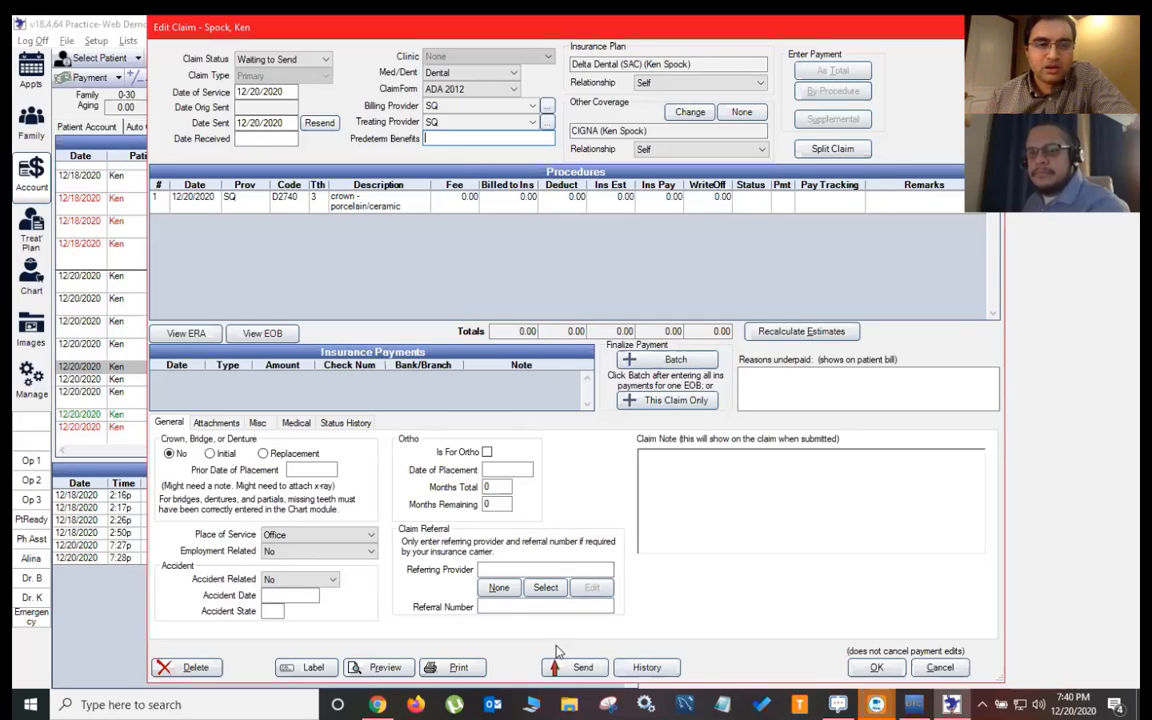
pyautogui.click(225, 425)
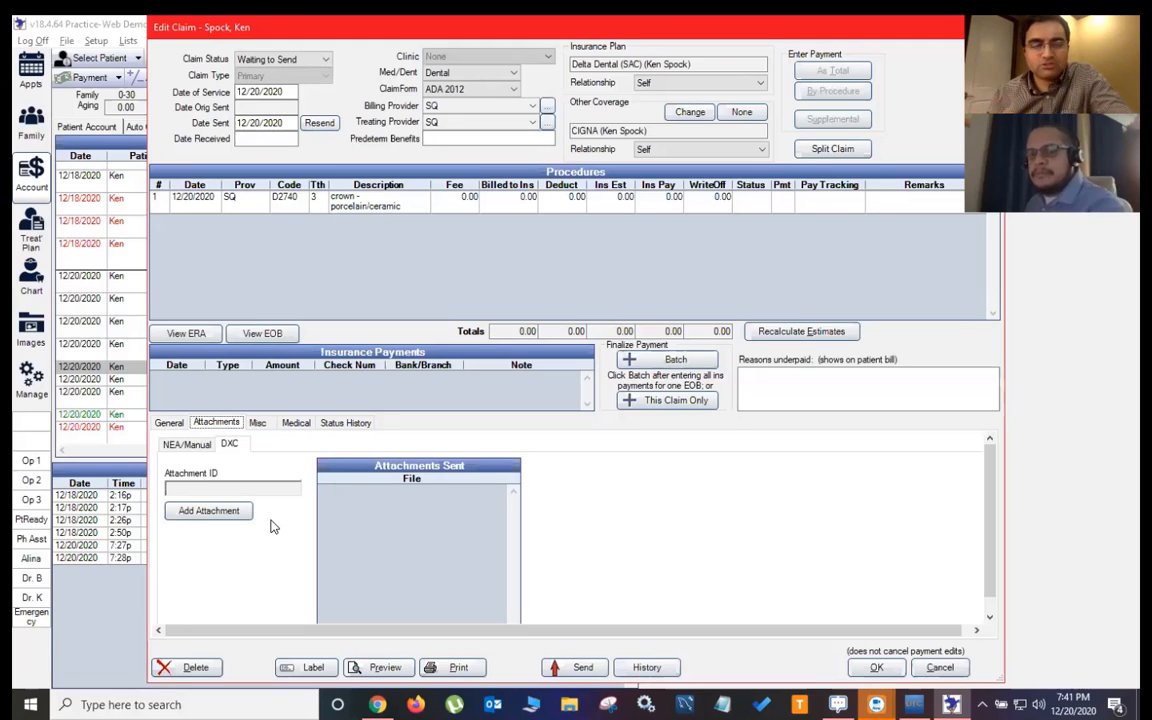
pyautogui.click(169, 424)
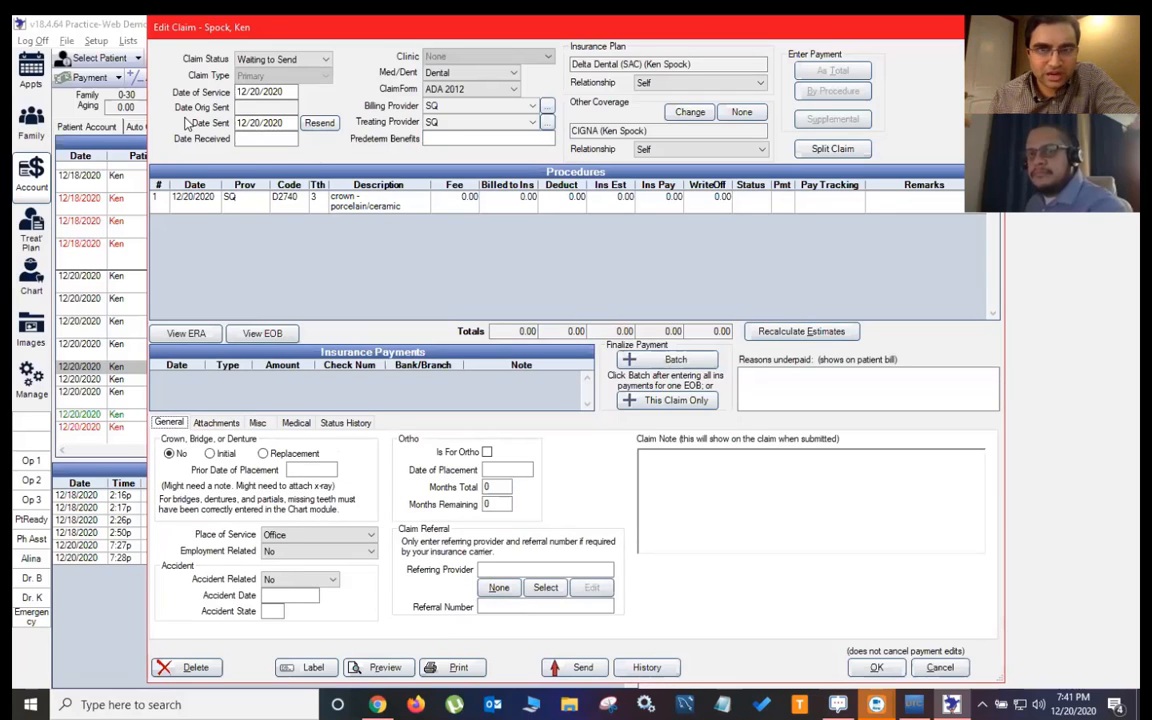
# - Set the crown claim's status to Sent - Verified and save the claim
pyautogui.click(254, 64)
pyautogui.click(306, 208)
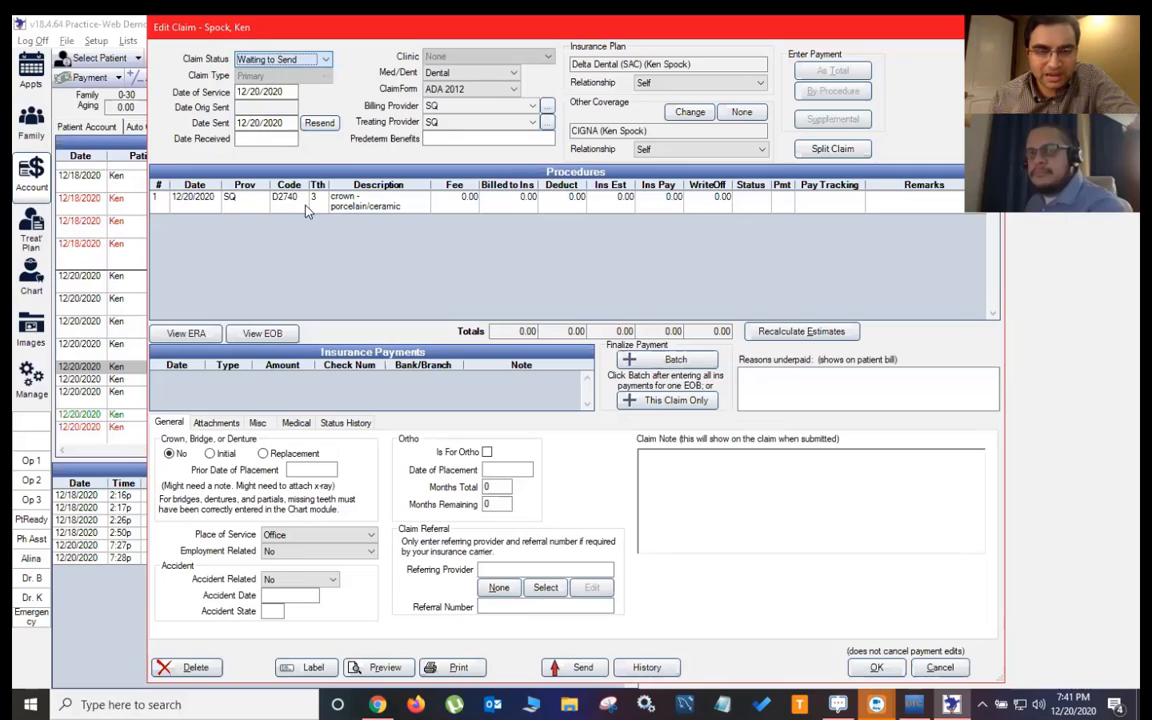
pyautogui.click(254, 63)
pyautogui.click(258, 114)
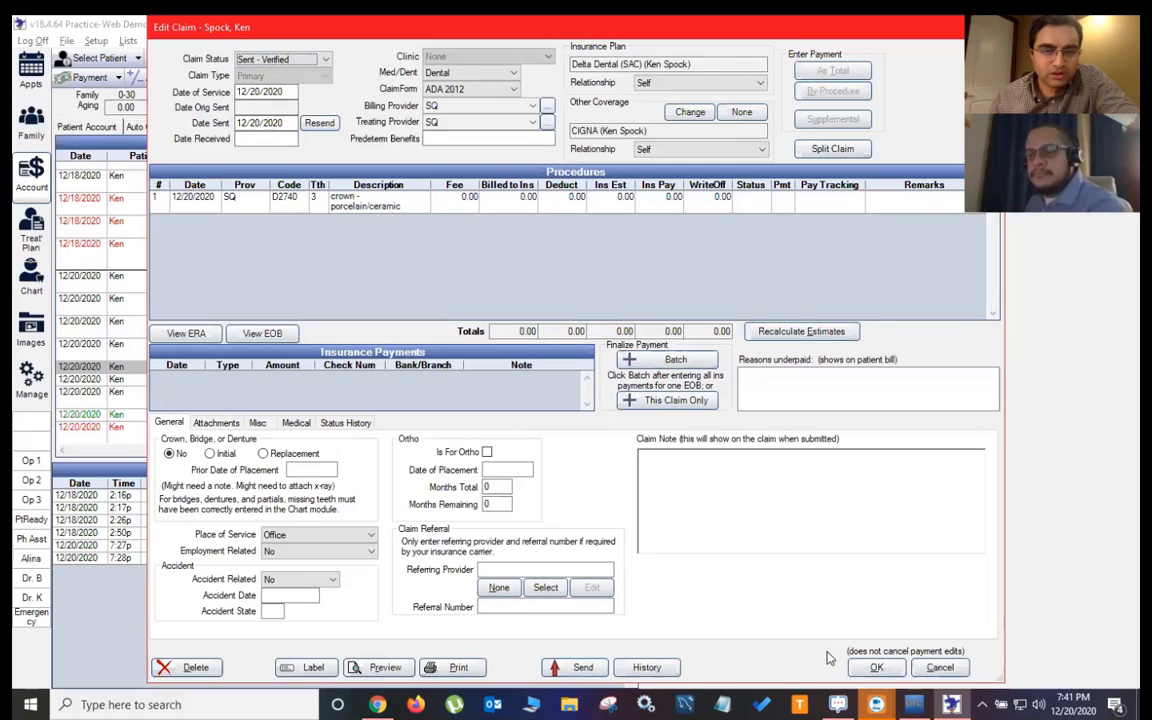
pyautogui.click(860, 668)
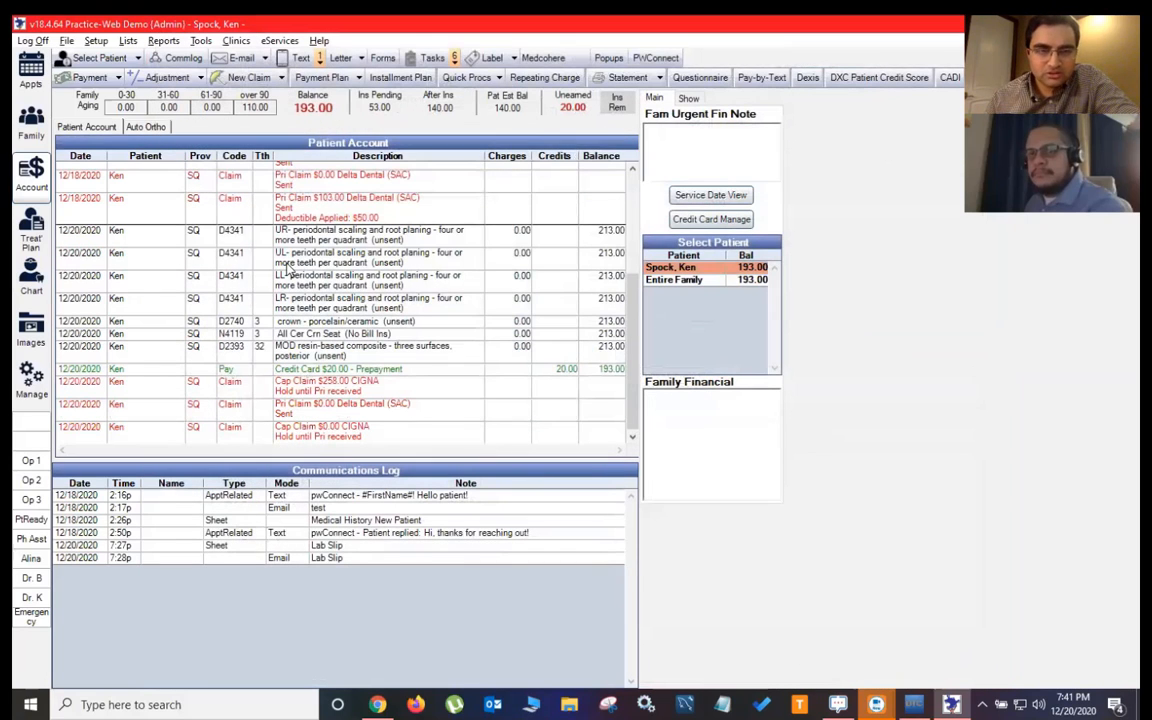
# - Create a CIGNA preauthorization for the periodic oral evaluation in the active treatment plan, with Self as the relationship to subscriber
pyautogui.click(38, 236)
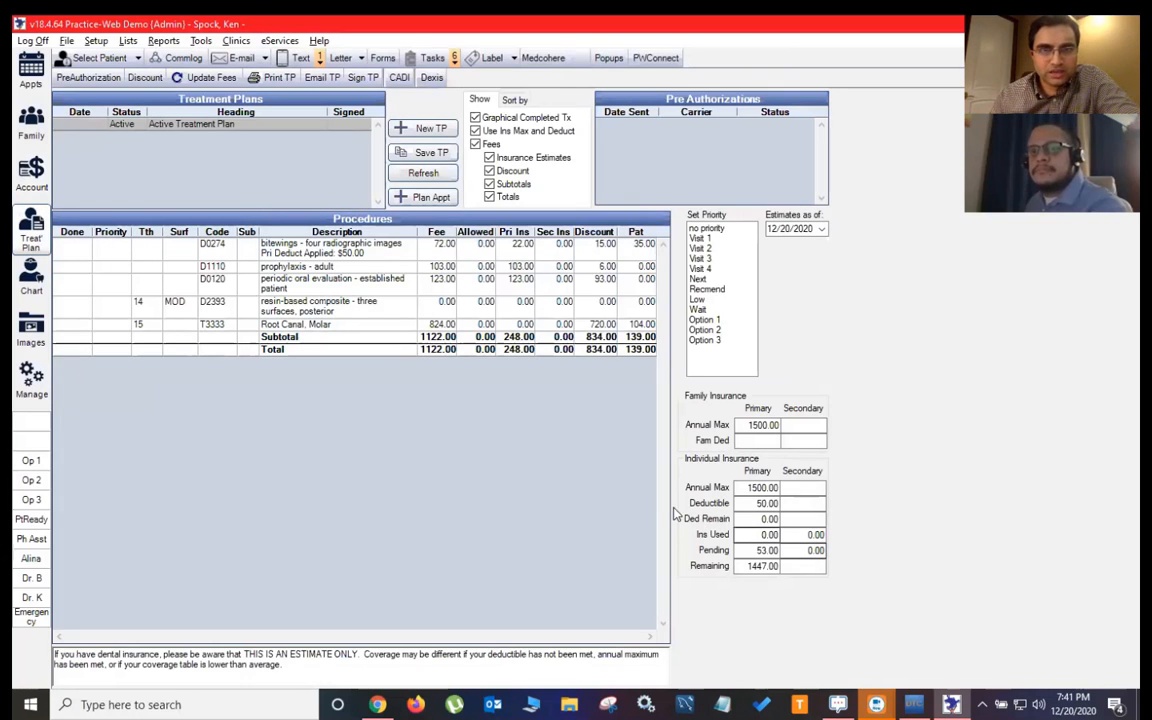
pyautogui.click(304, 288)
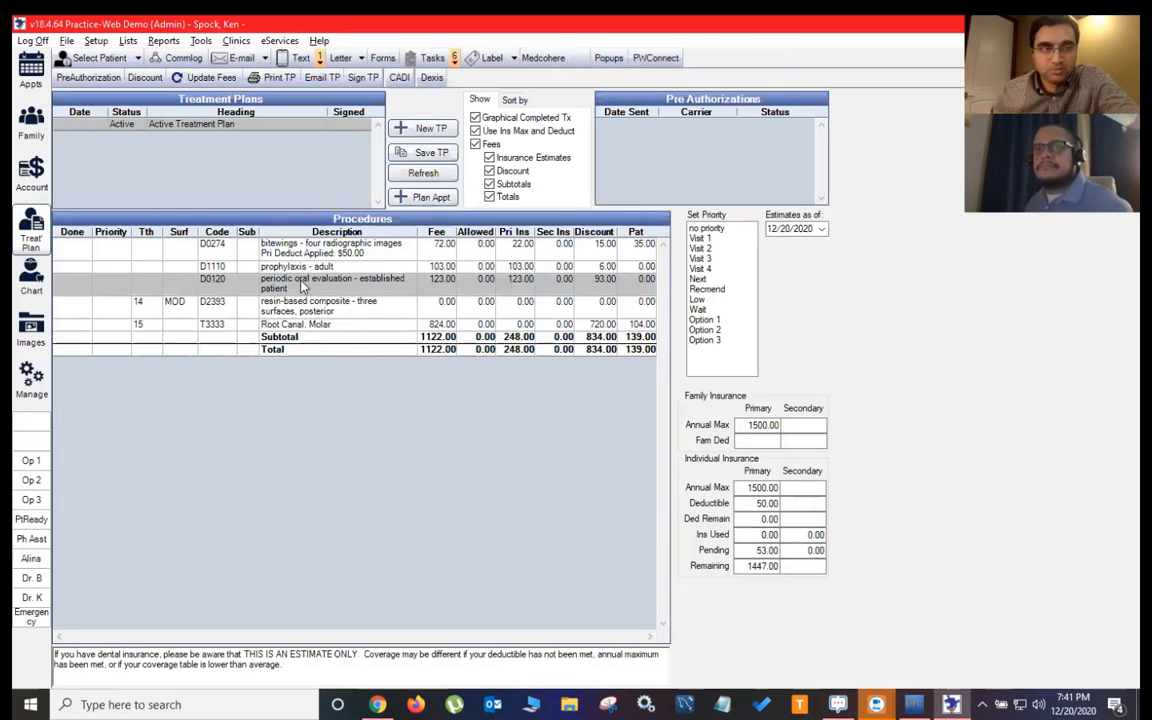
pyautogui.click(106, 80)
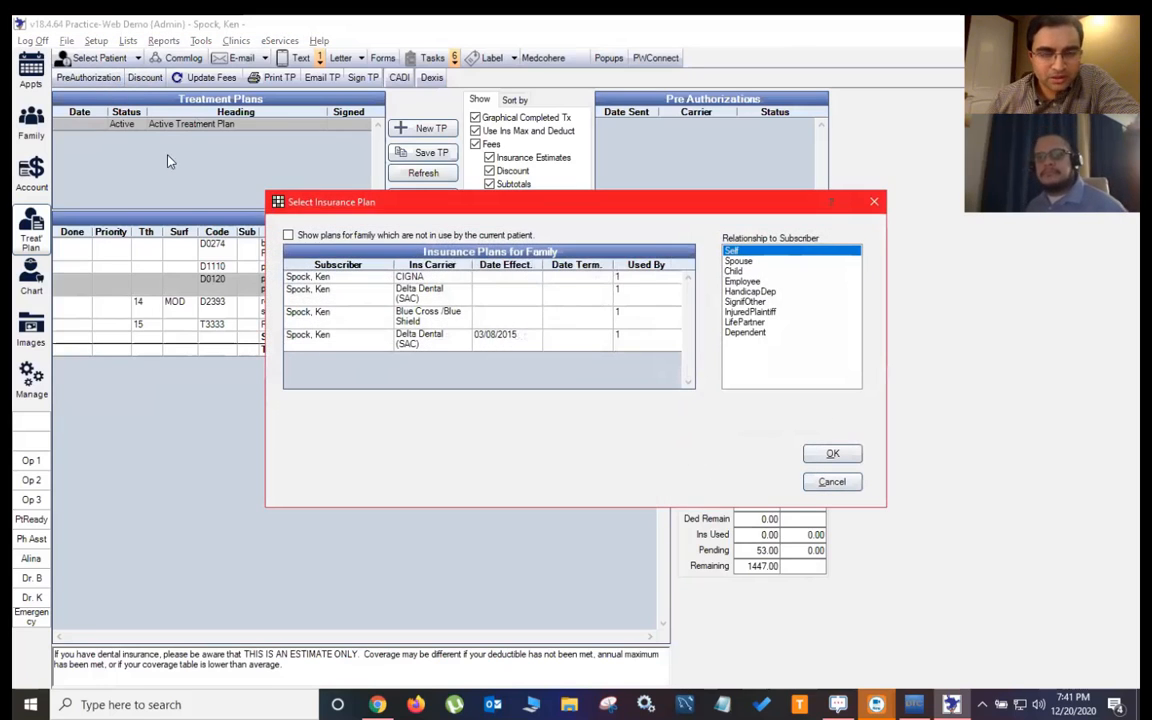
pyautogui.click(350, 278)
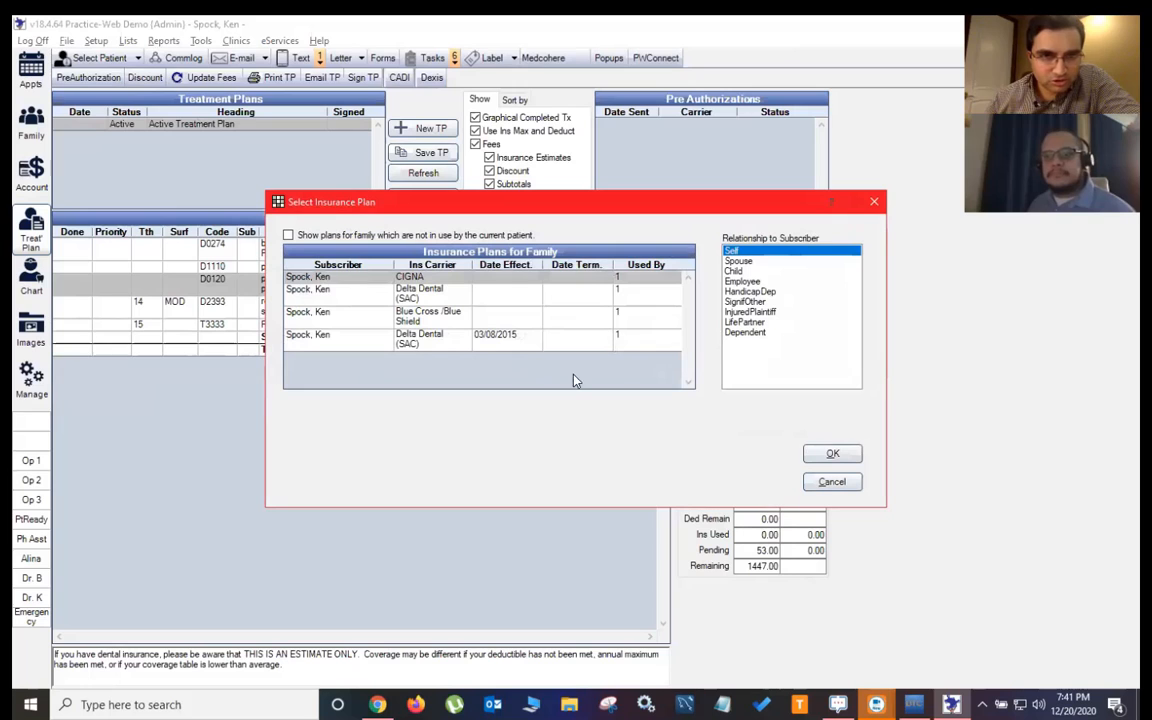
pyautogui.click(836, 455)
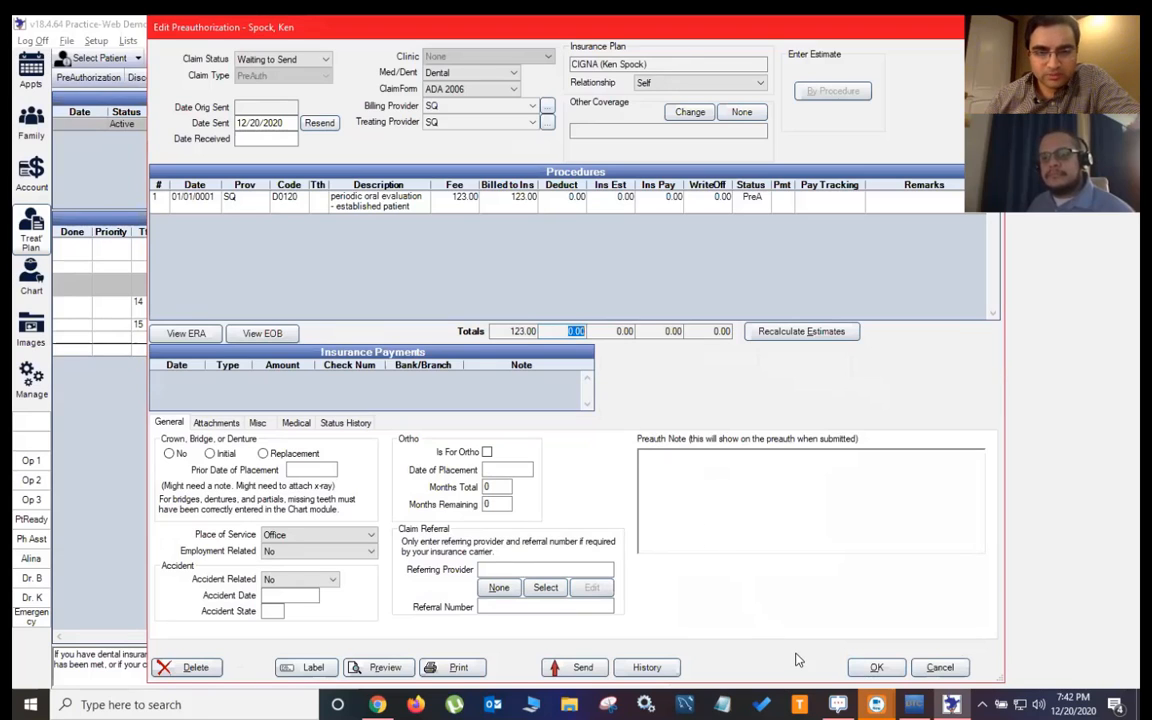
# - View the preauthorization's attachment options, and save it with Waiting to Send status despite the missing data
pyautogui.click(222, 423)
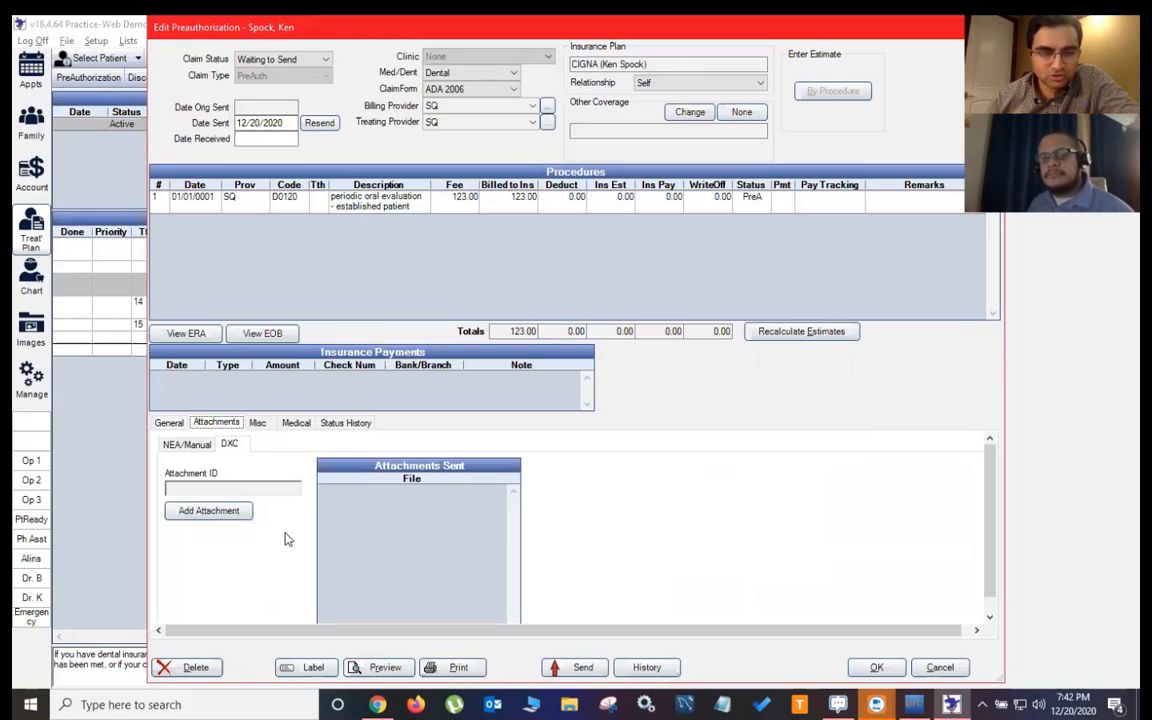
pyautogui.click(170, 423)
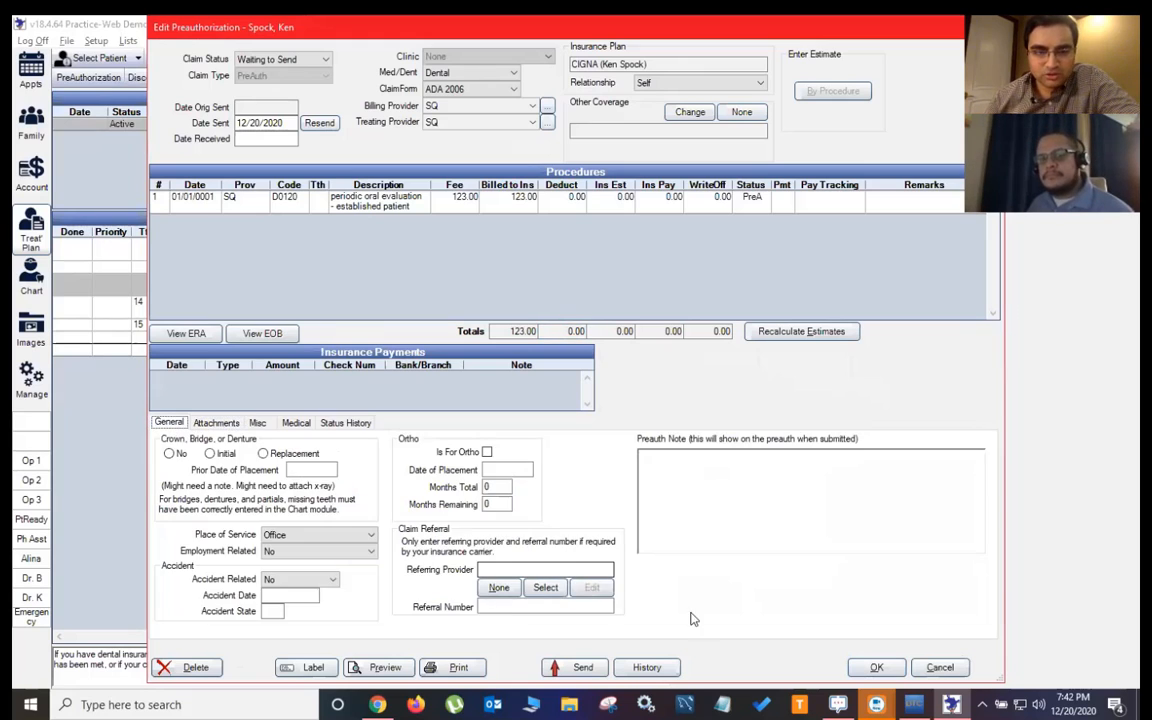
pyautogui.click(868, 670)
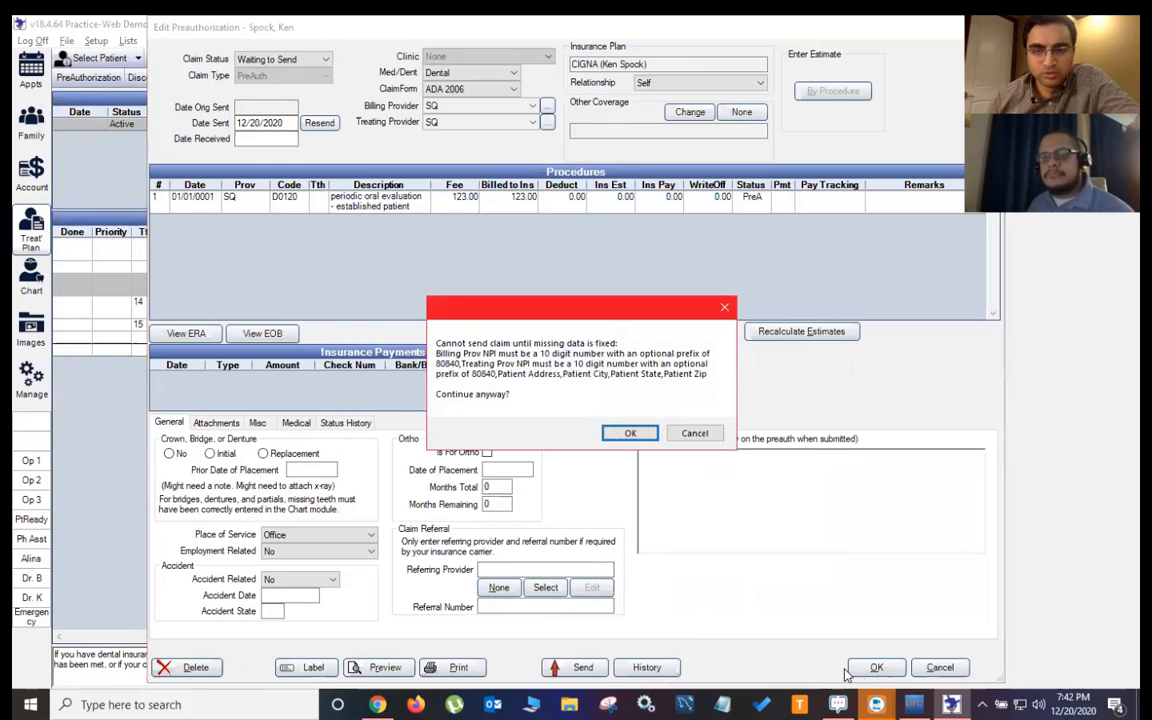
pyautogui.click(628, 434)
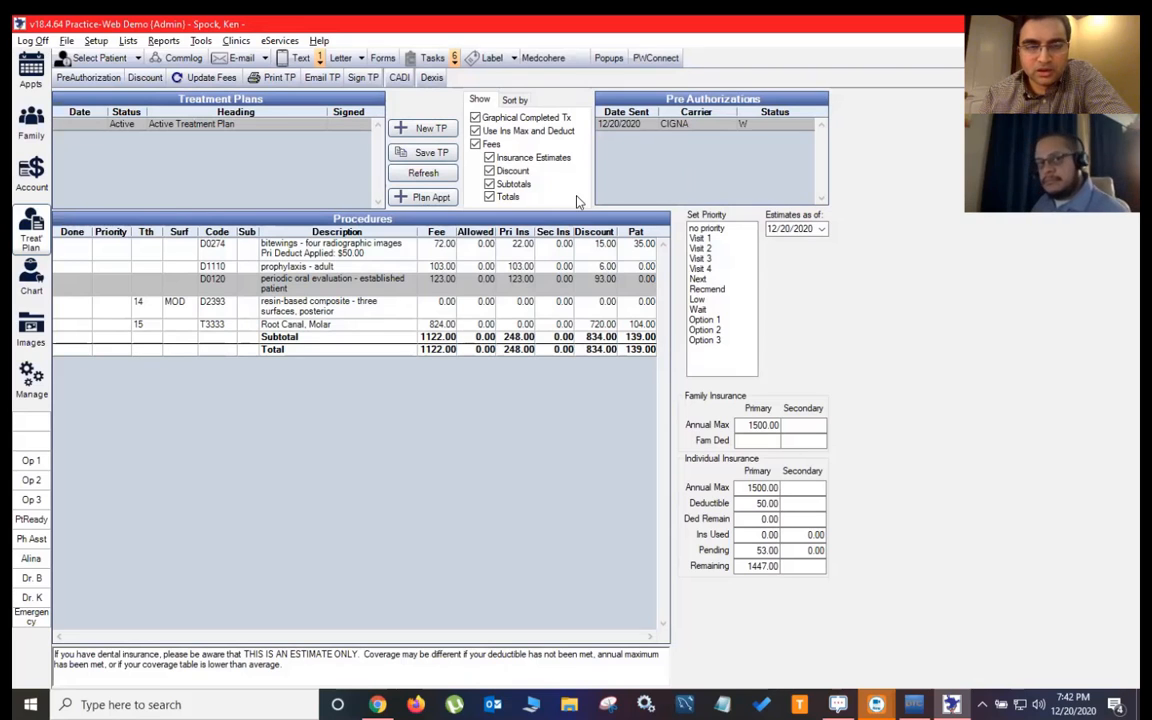
# - Open the Practice-Web appointment schedule and examine the day's appointments across the operatories
pyautogui.click(31, 70)
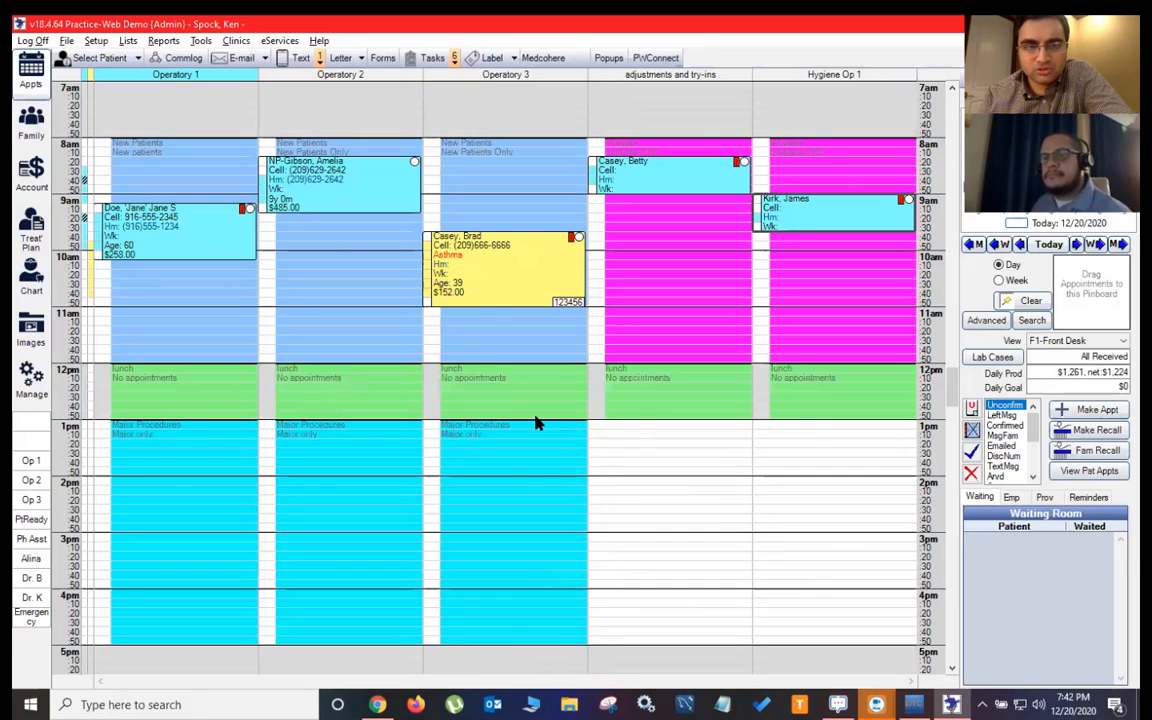
pyautogui.scroll(-3, 535, 423)
pyautogui.scroll(3, 446, 413)
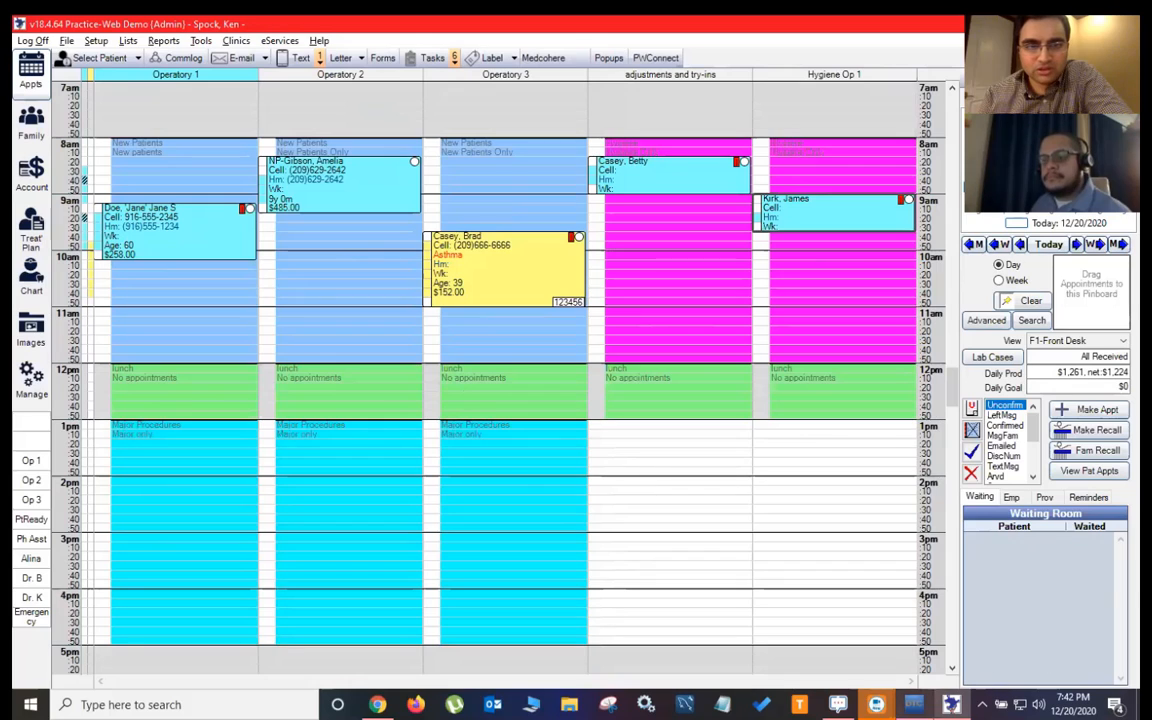
# - Switch to the Data Team Scheduler and book the listed patient in chair 1 on 12/20/2020 at 9:10AM for 50 minutes
pyautogui.click(914, 705)
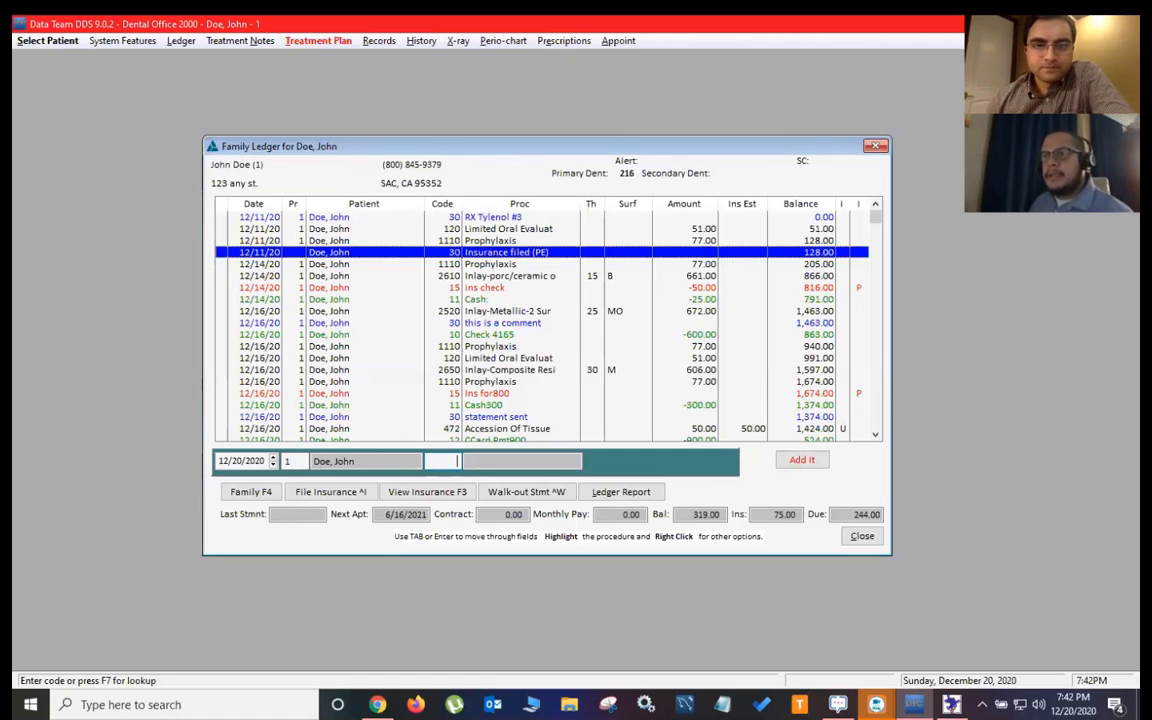
pyautogui.click(1086, 23)
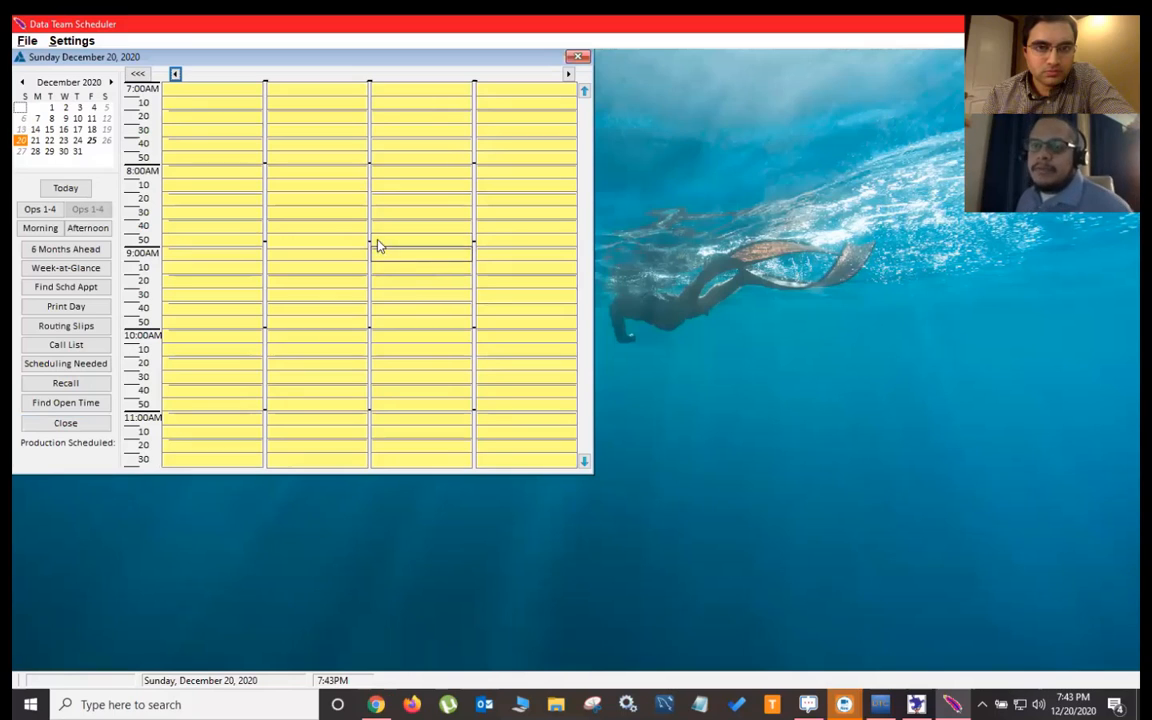
pyautogui.click(279, 145)
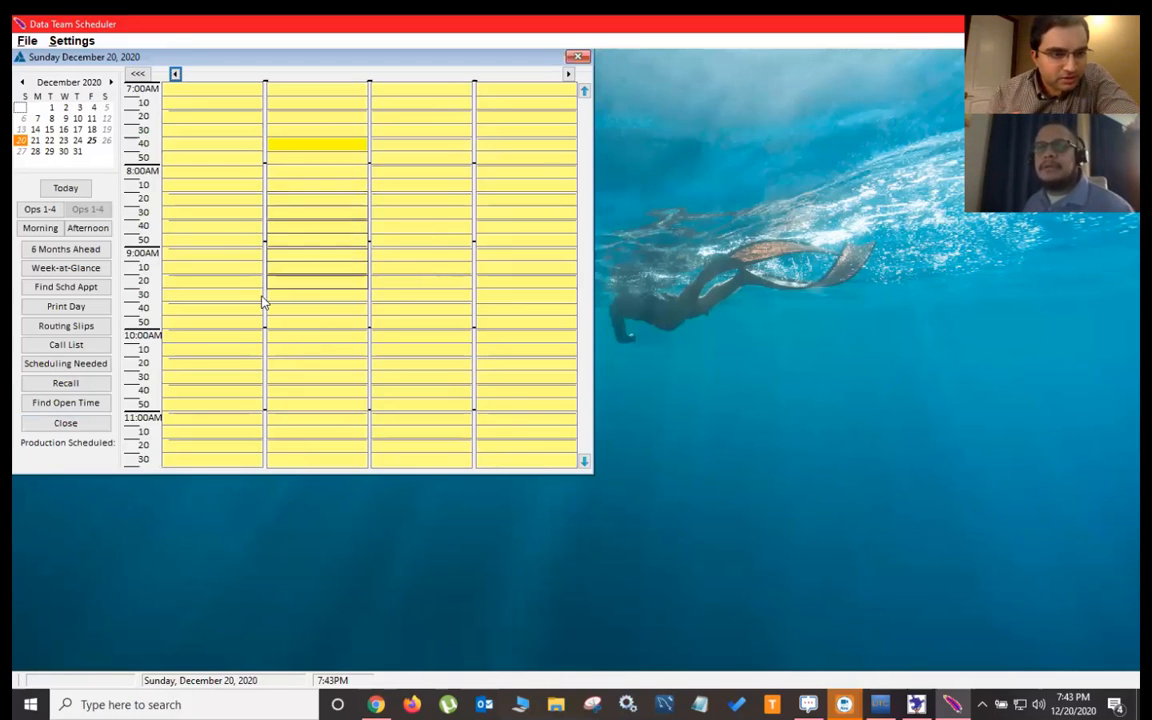
pyautogui.moveTo(244, 267); pyautogui.dragTo(237, 348)
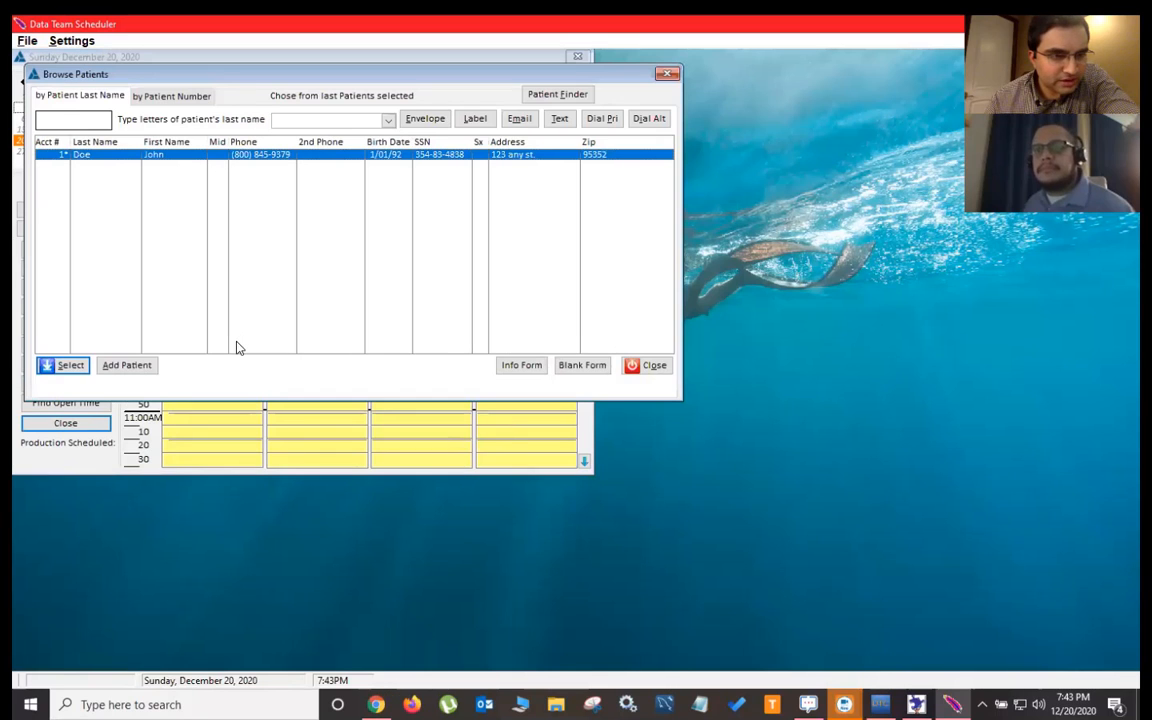
pyautogui.click(66, 365)
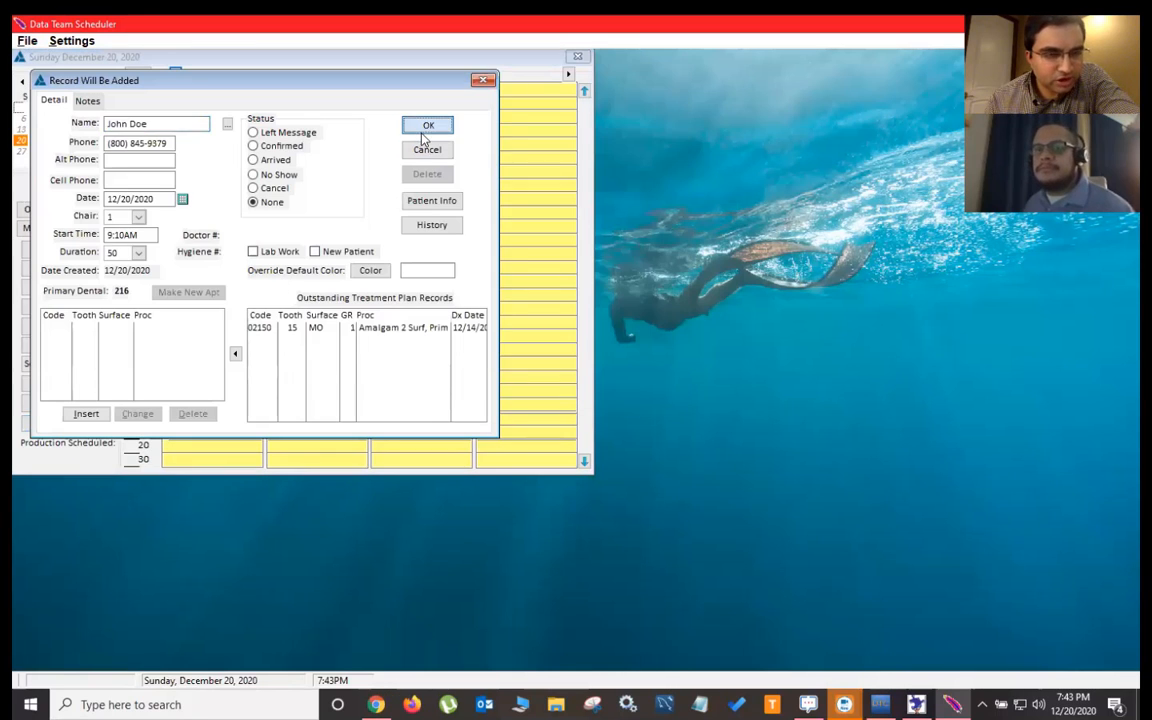
pyautogui.click(427, 124)
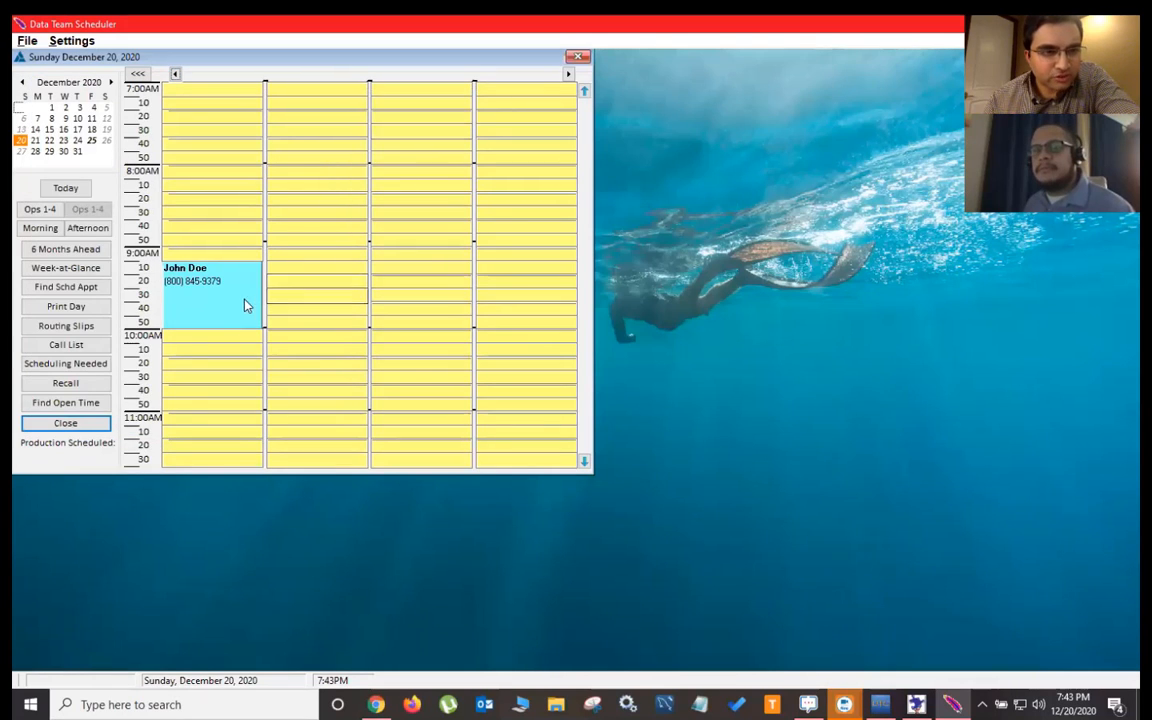
# - Switch to Practice-Web and start a Major Procedures blockout at 1:00 PM in the adjustments and try-ins operatory
pyautogui.click(245, 228)
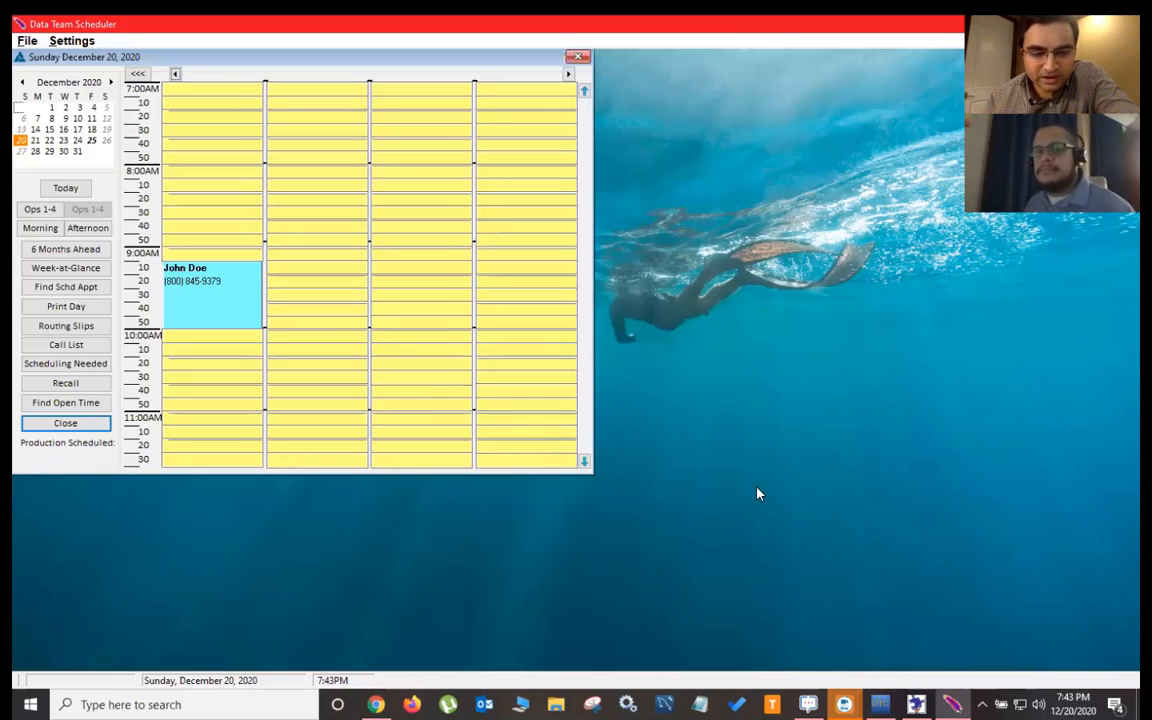
pyautogui.click(915, 700)
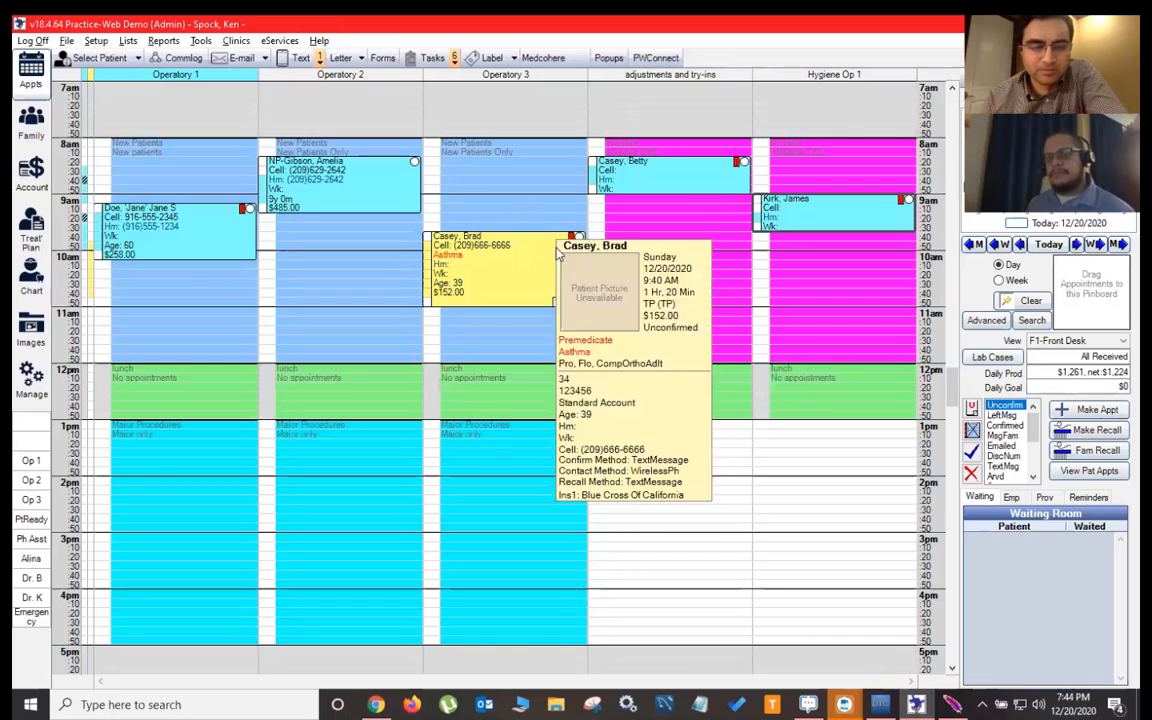
pyautogui.rightClick(607, 432)
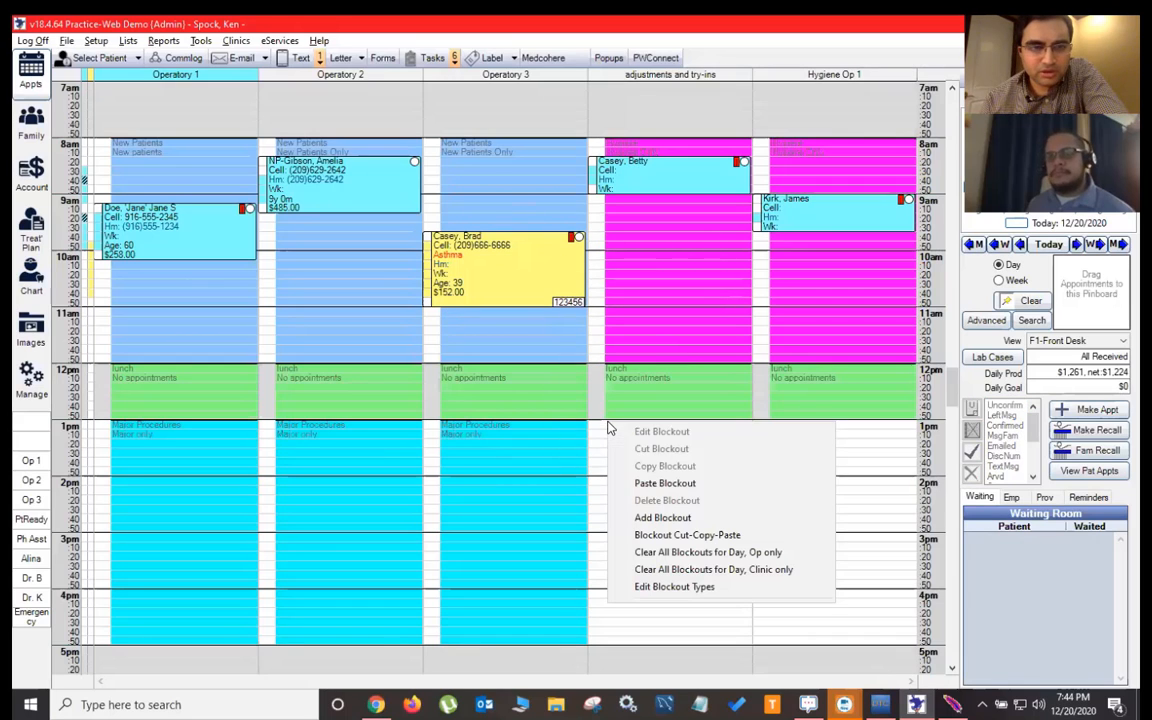
pyautogui.click(653, 511)
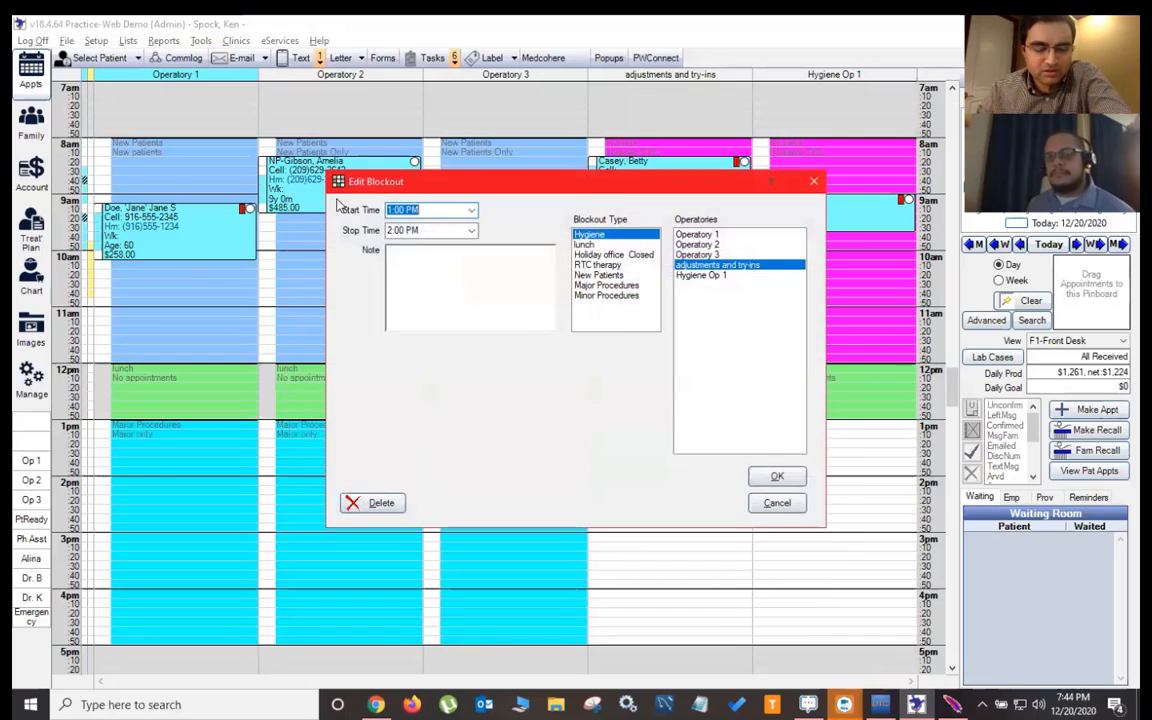
pyautogui.click(582, 287)
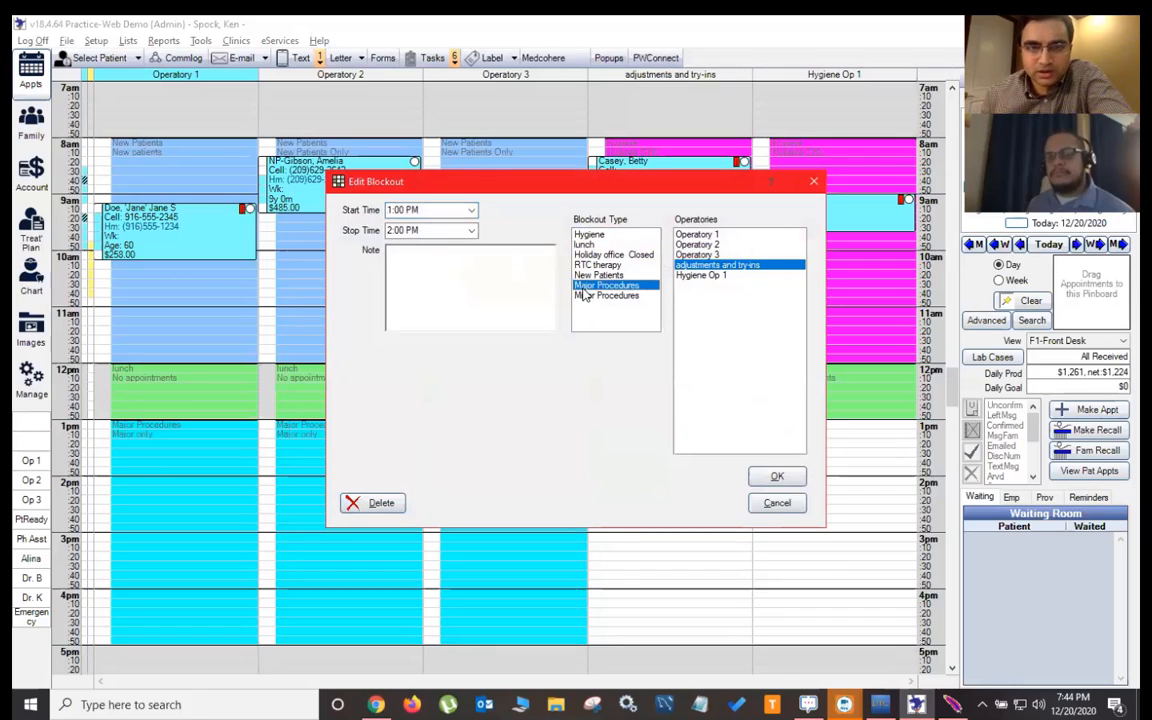
# - Add the note "for major work" to the blockout, set its stop time to 5:00 PM, and save it
pyautogui.click(430, 261)
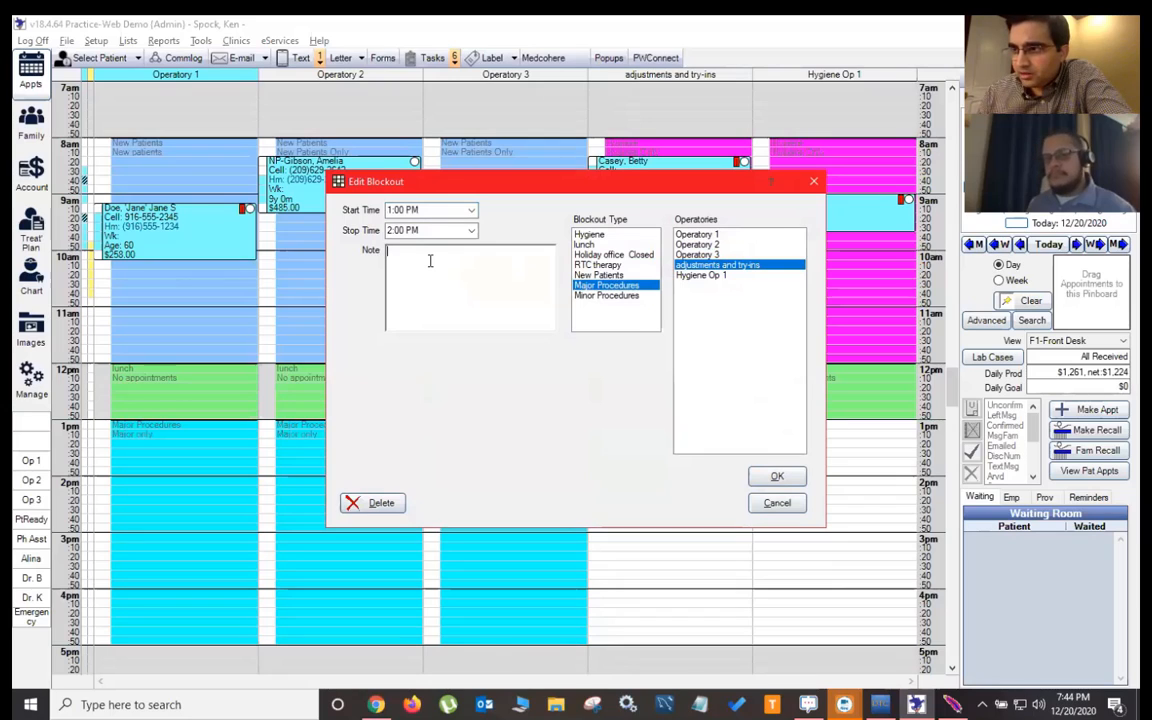
pyautogui.write('r')
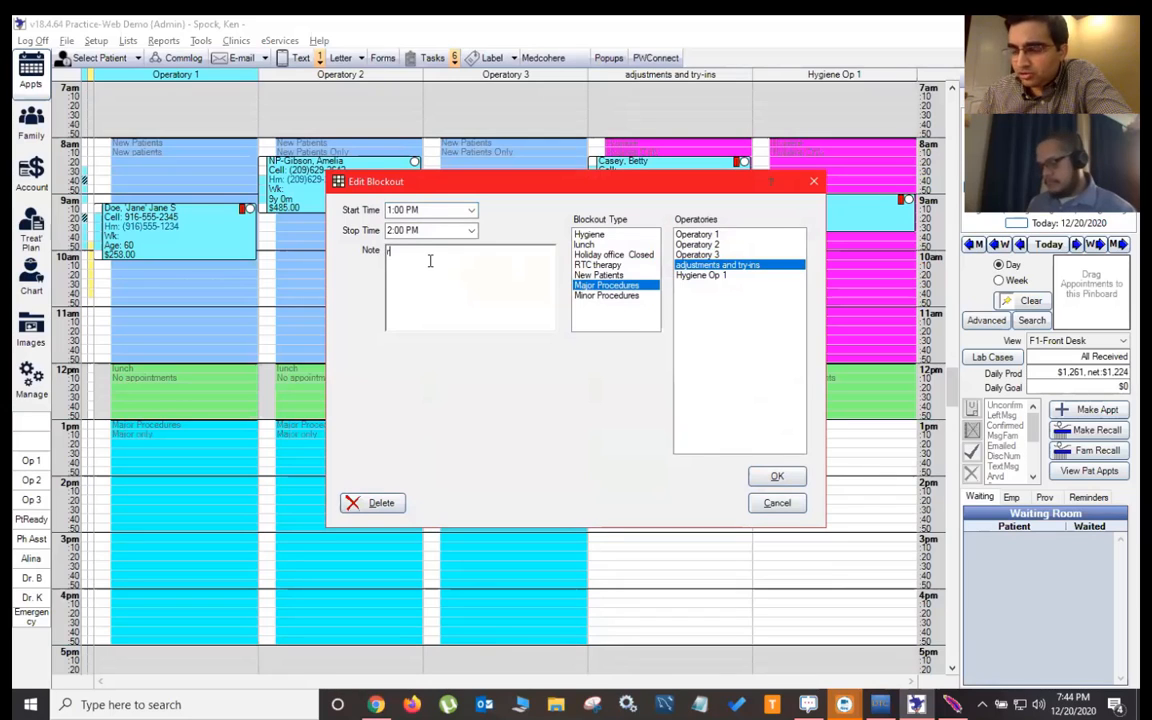
pyautogui.write('or major')
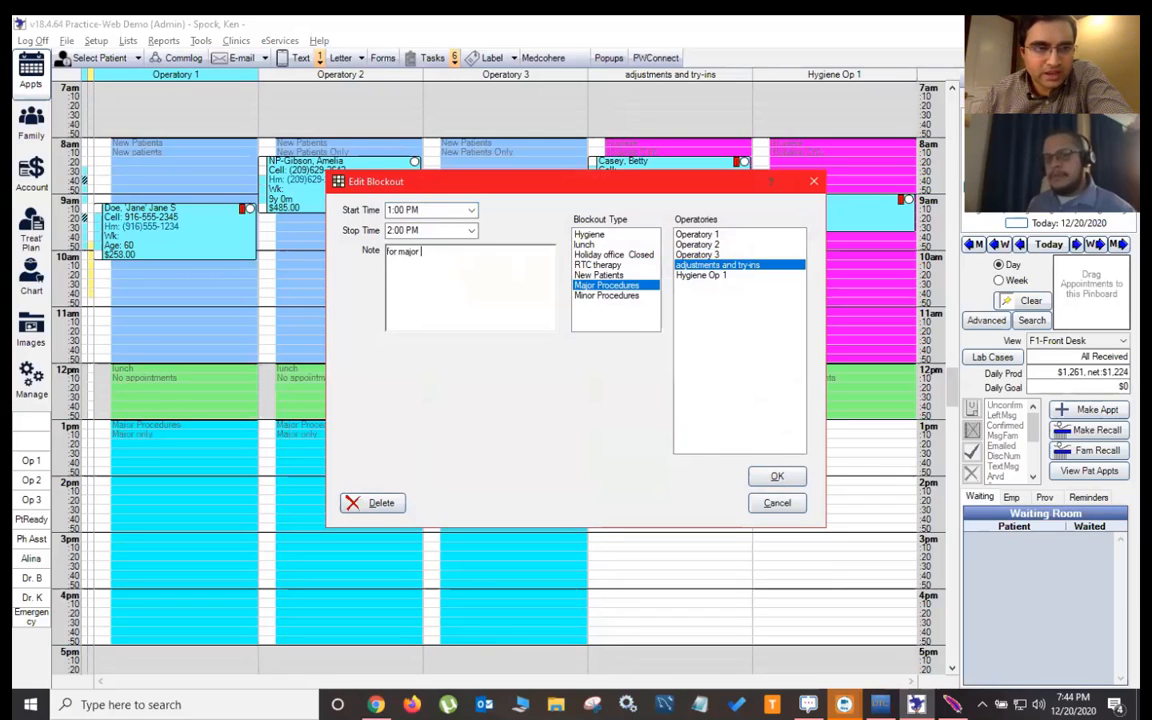
pyautogui.write(' work')
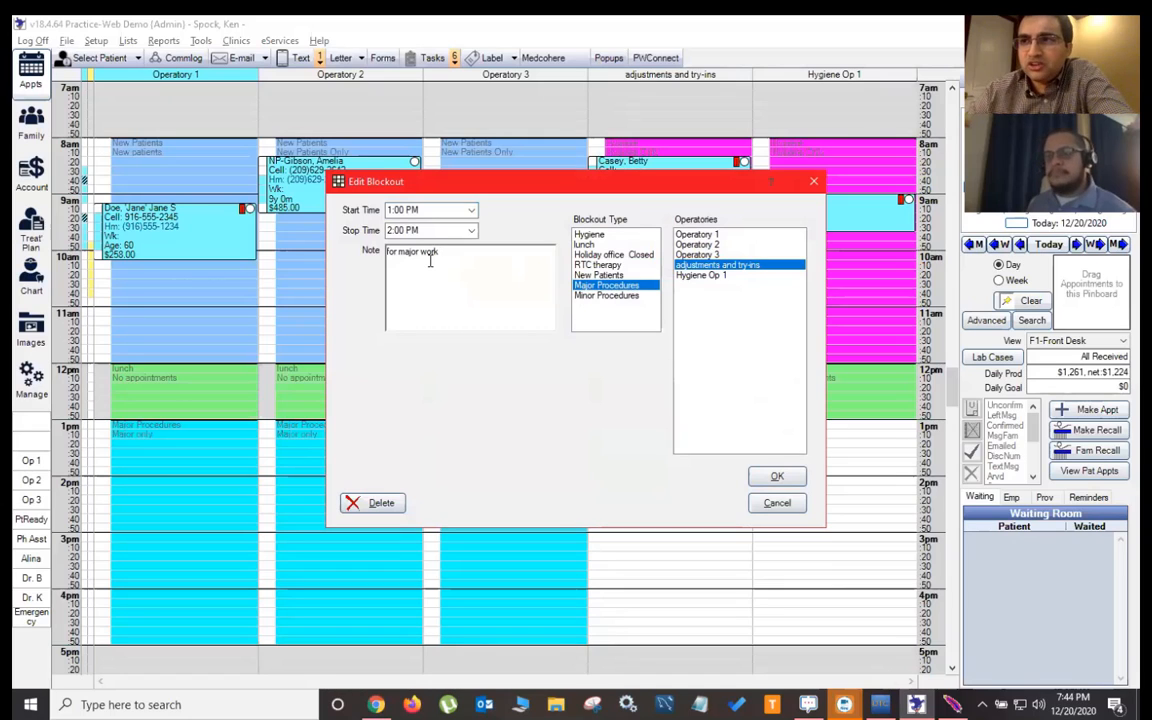
pyautogui.click(473, 231)
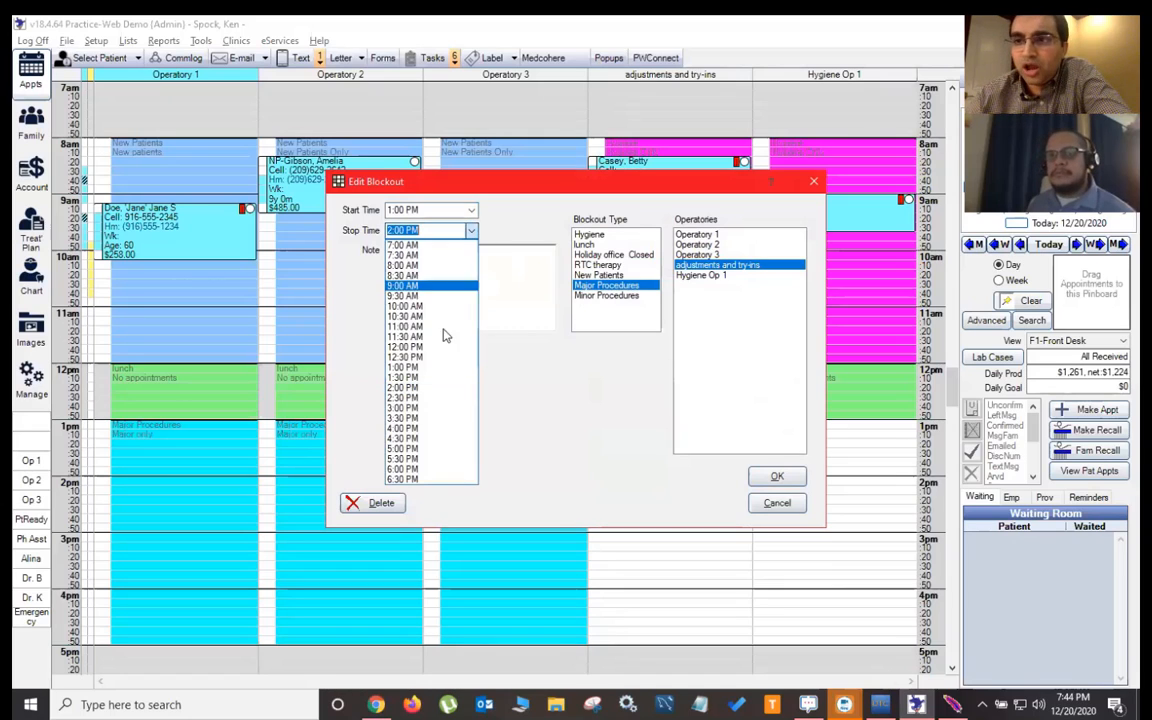
pyautogui.click(404, 450)
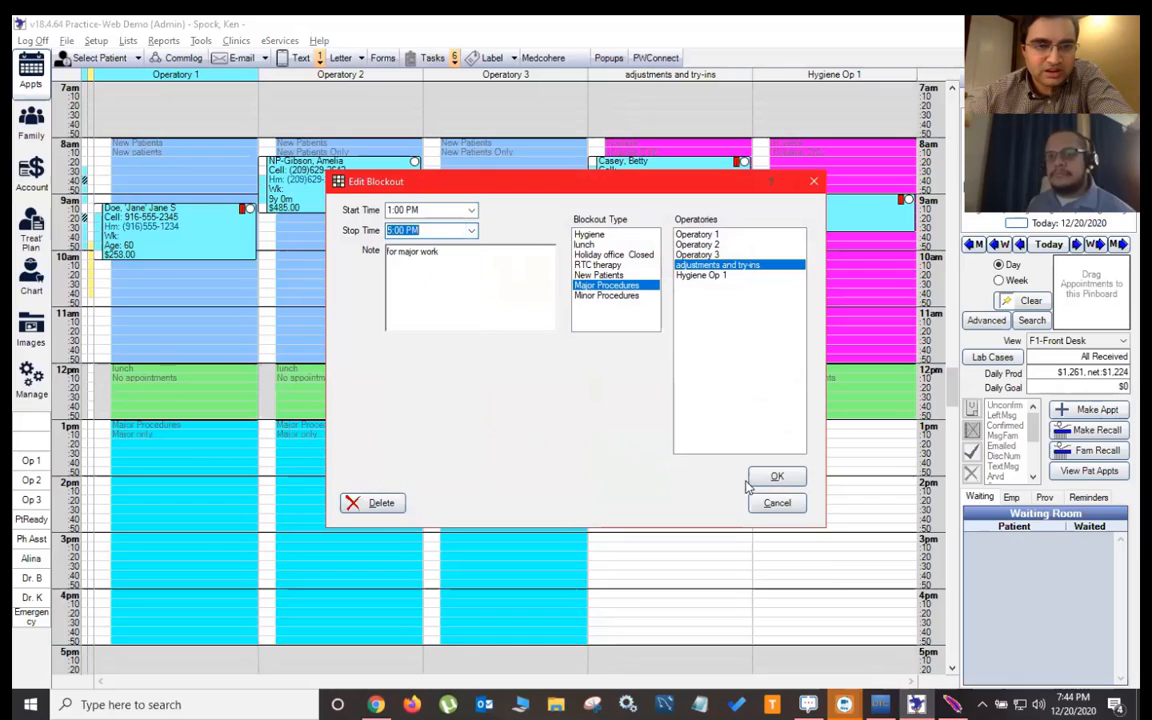
pyautogui.click(783, 483)
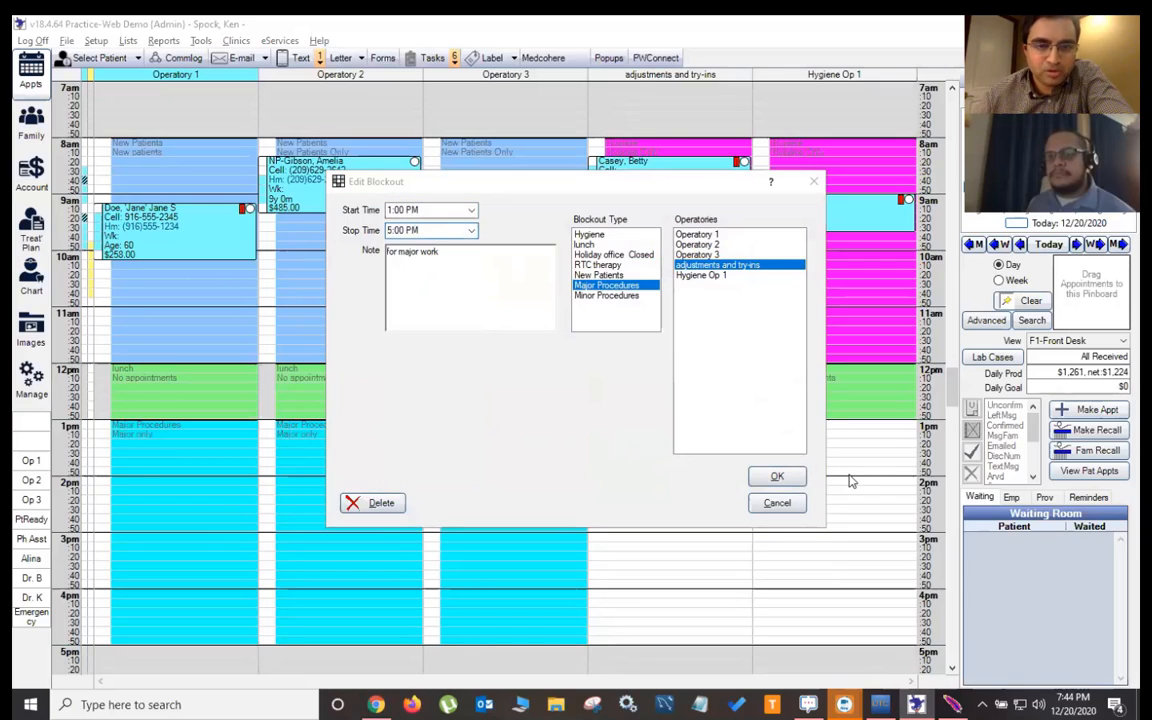
pyautogui.click(777, 478)
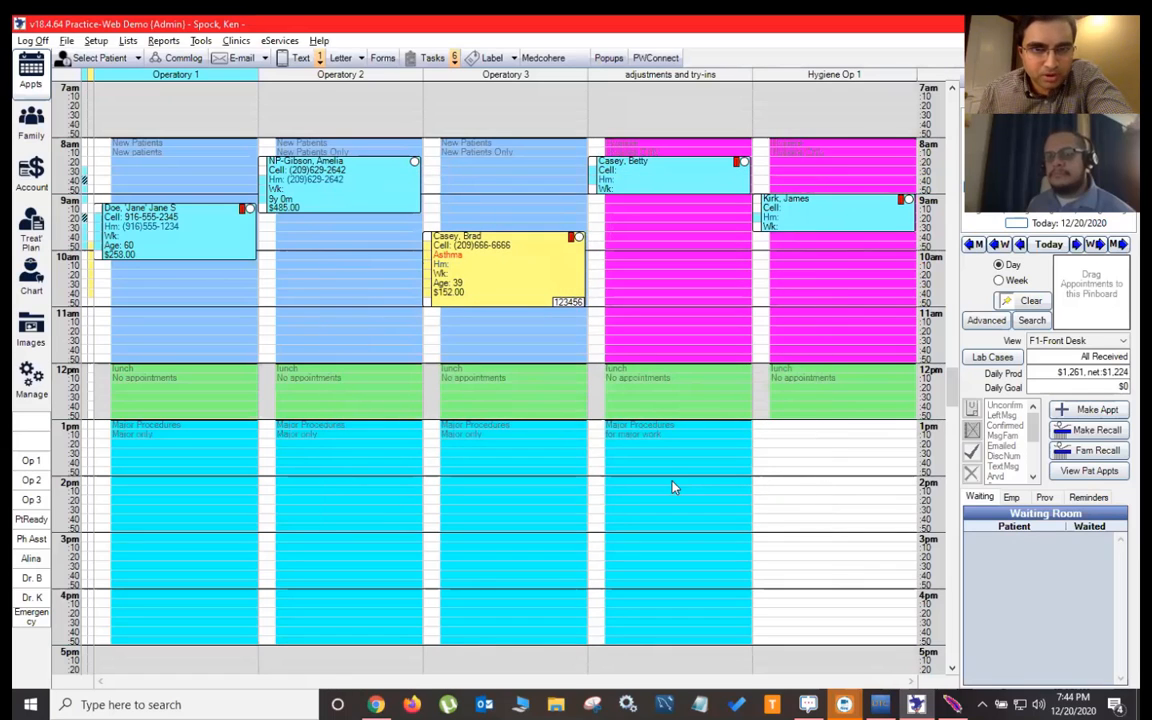
# - Copy Operatory 1's morning New Patients blockout into Hygiene Op 1 starting at 1 PM
pyautogui.rightClick(173, 167)
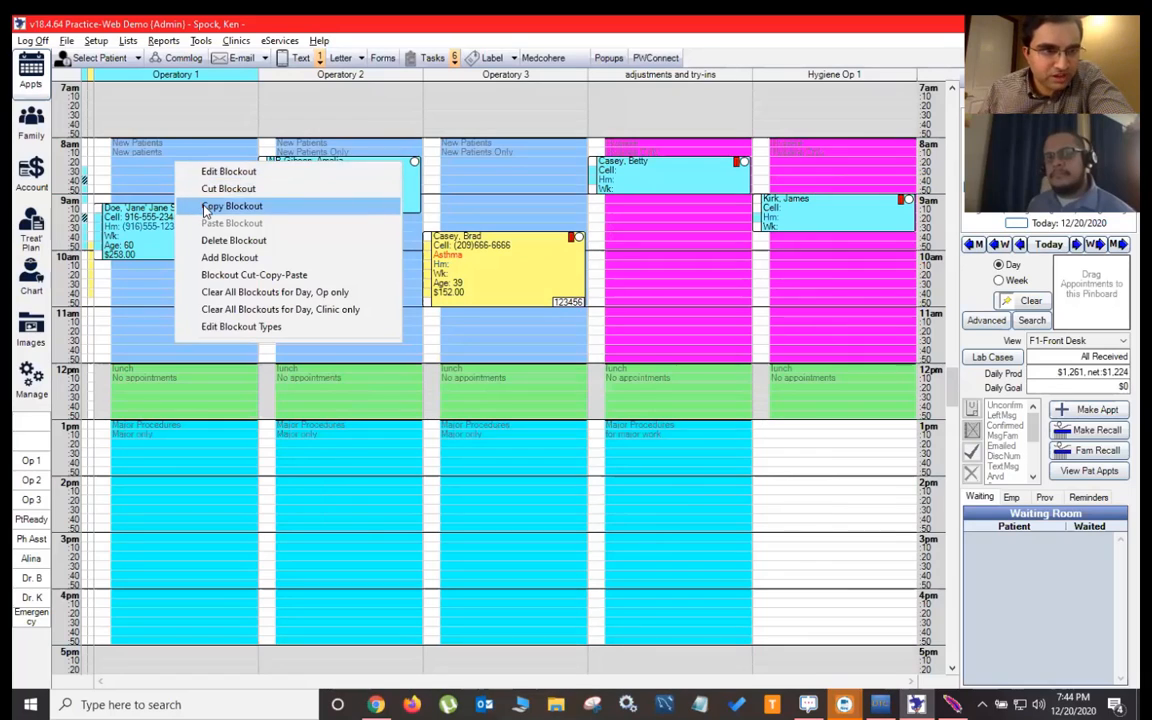
pyautogui.click(198, 203)
pyautogui.rightClick(783, 430)
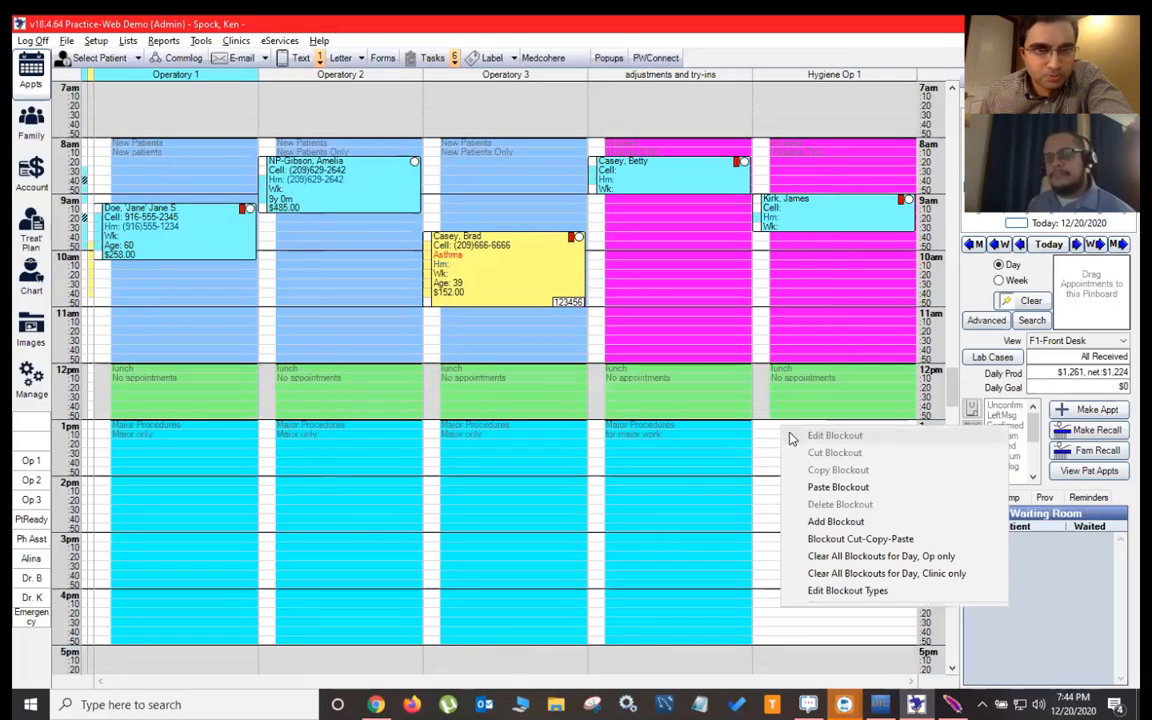
pyautogui.click(825, 484)
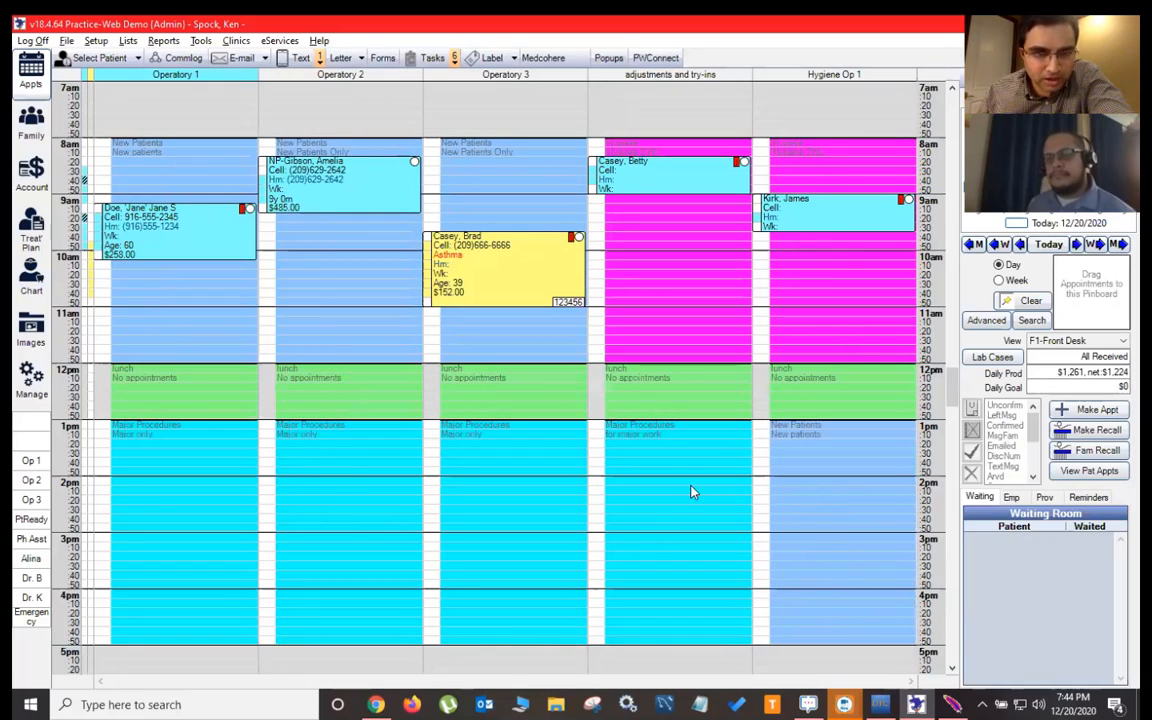
# - Replace Operatory 2's afternoon Major Procedures blockout with a copy of the morning blockout from Hygiene Op 1
pyautogui.rightClick(785, 148)
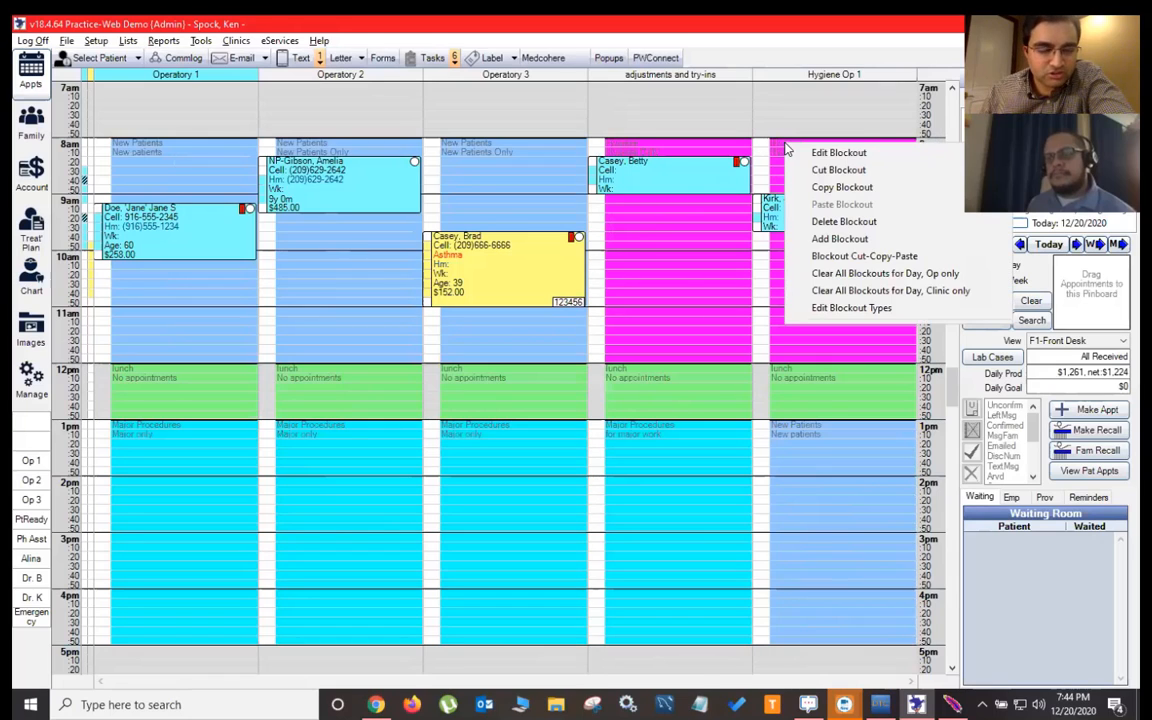
pyautogui.click(827, 188)
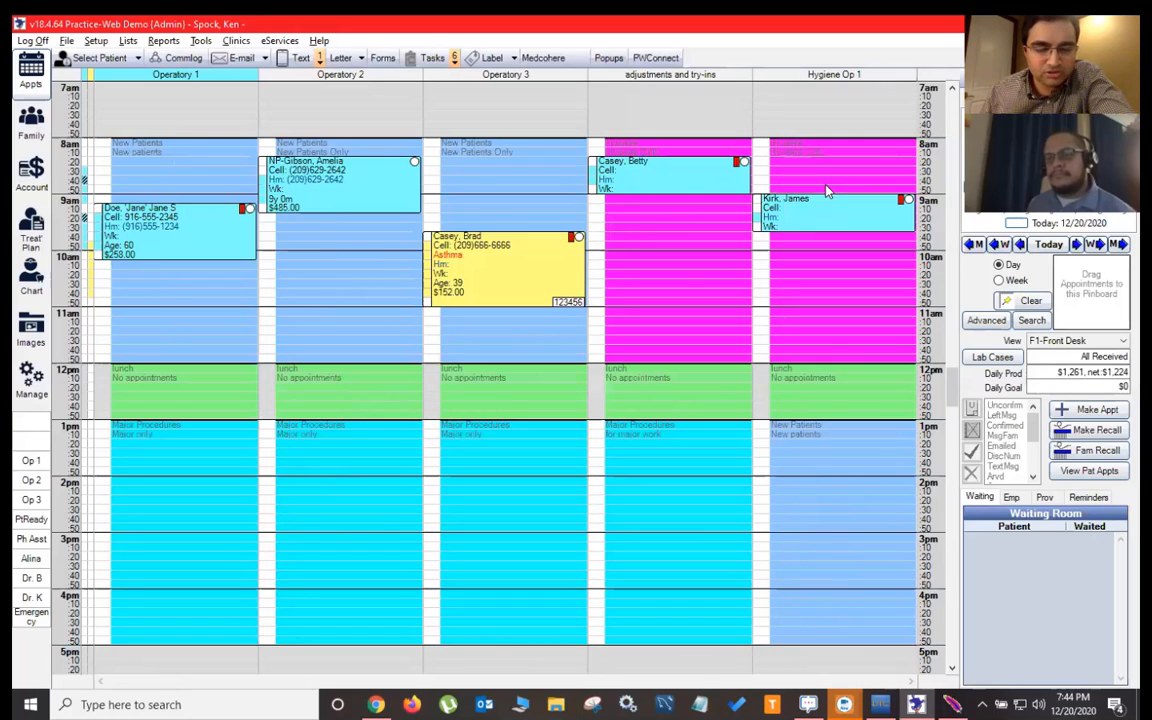
pyautogui.rightClick(328, 431)
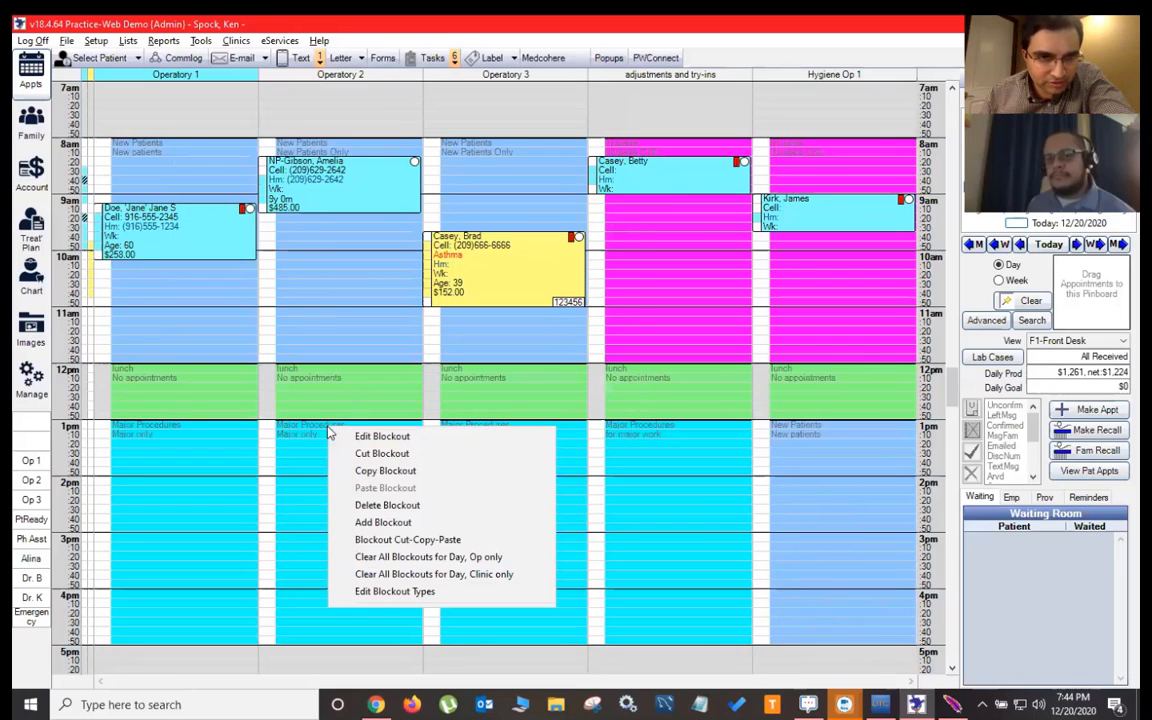
pyautogui.click(393, 507)
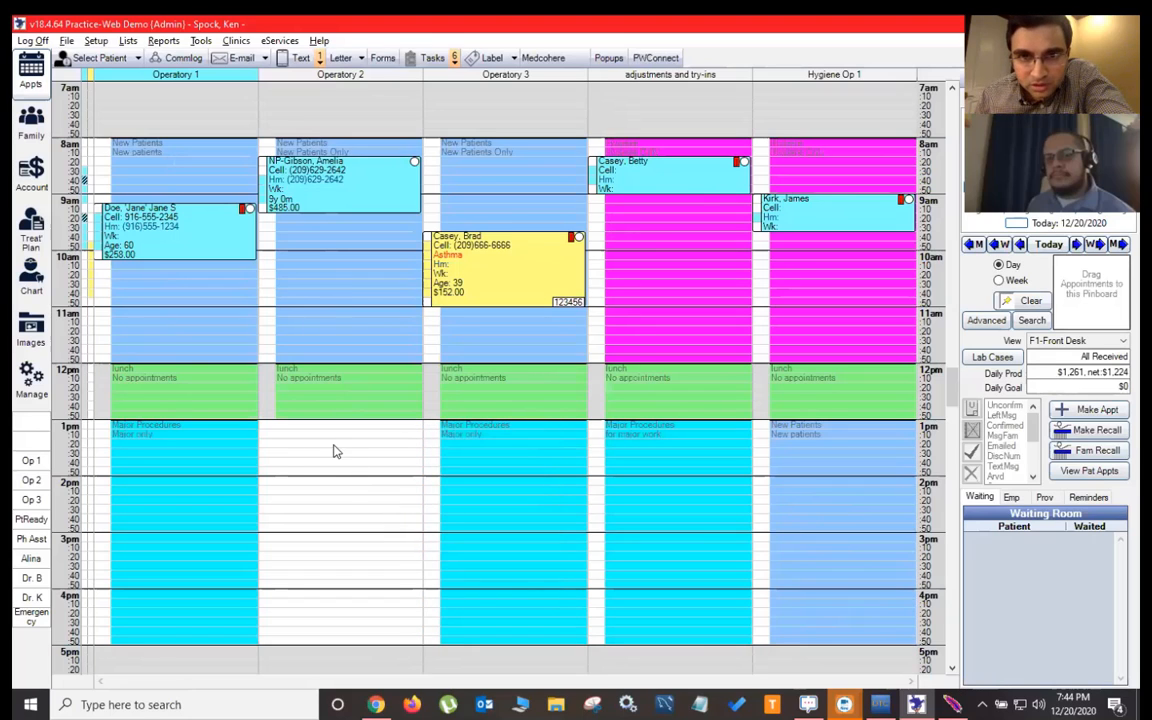
pyautogui.rightClick(305, 430)
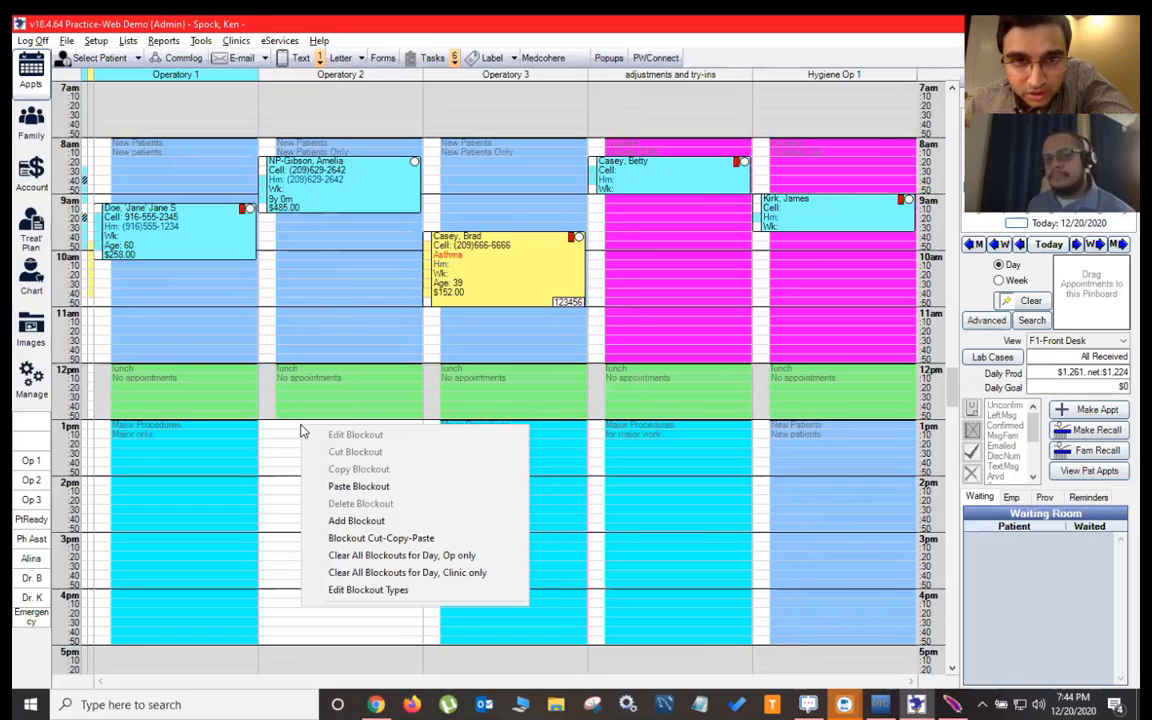
pyautogui.click(345, 487)
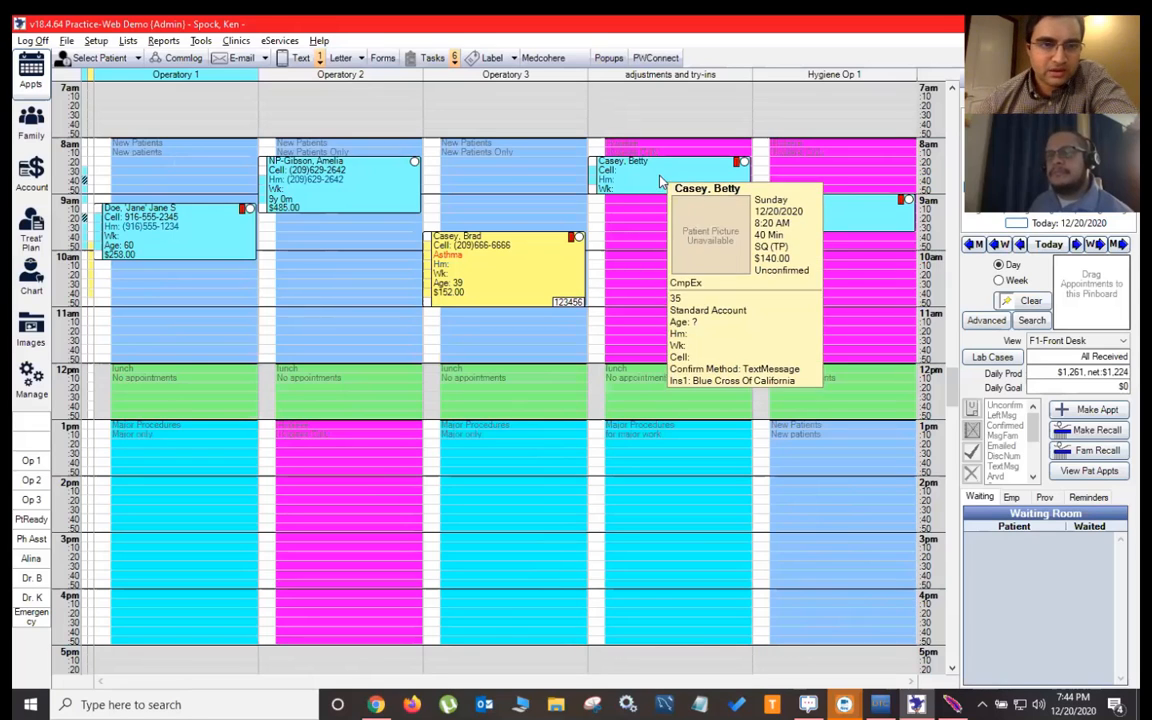
# - Try to move the 8:20 AM appointment in the adjustments and try-ins operatory into its 12 PM lunch blockout
pyautogui.moveTo(663, 186); pyautogui.dragTo(688, 390)
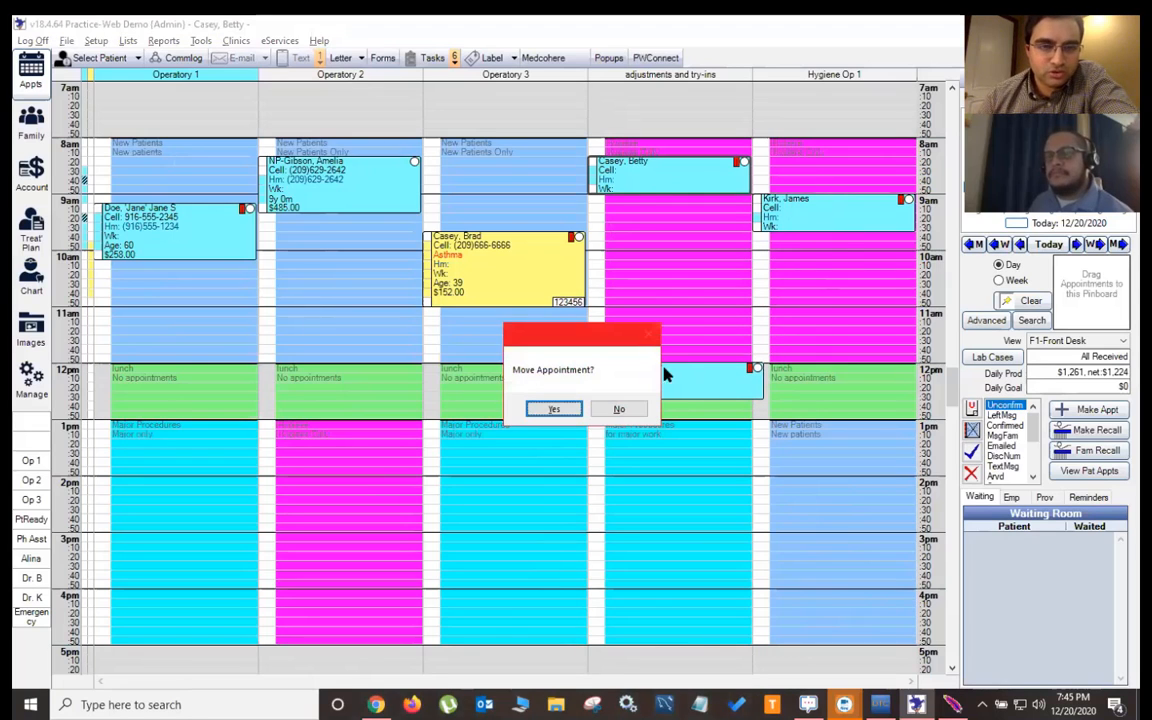
pyautogui.click(554, 410)
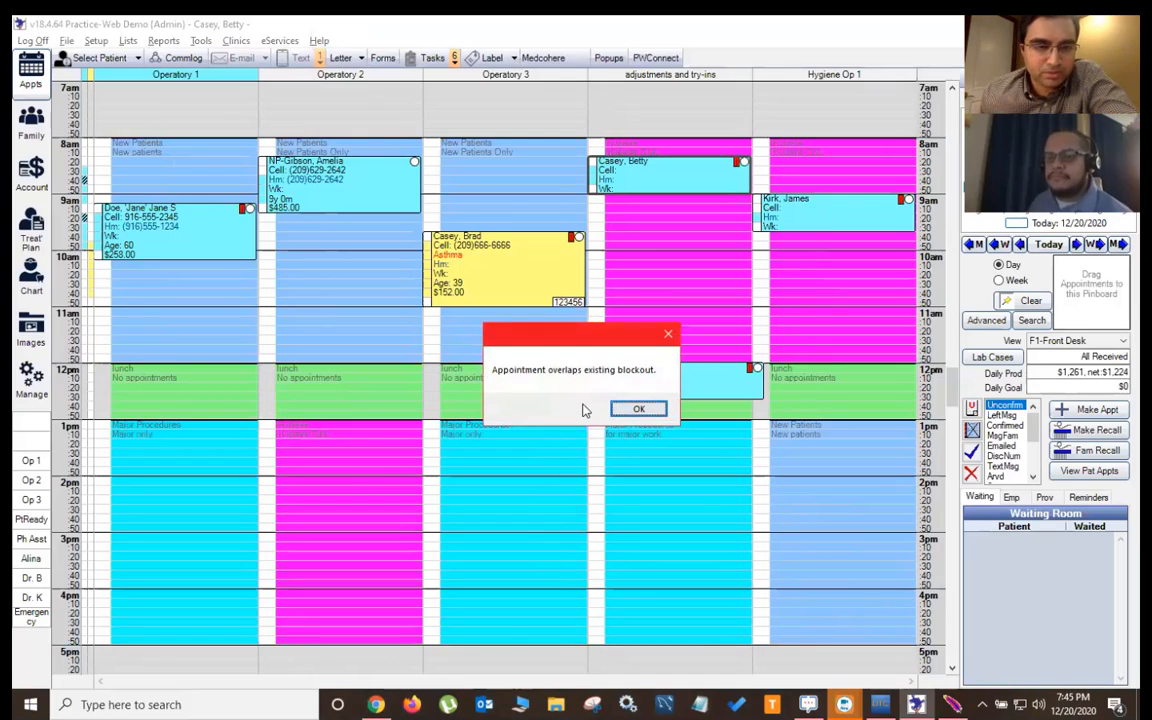
pyautogui.click(620, 411)
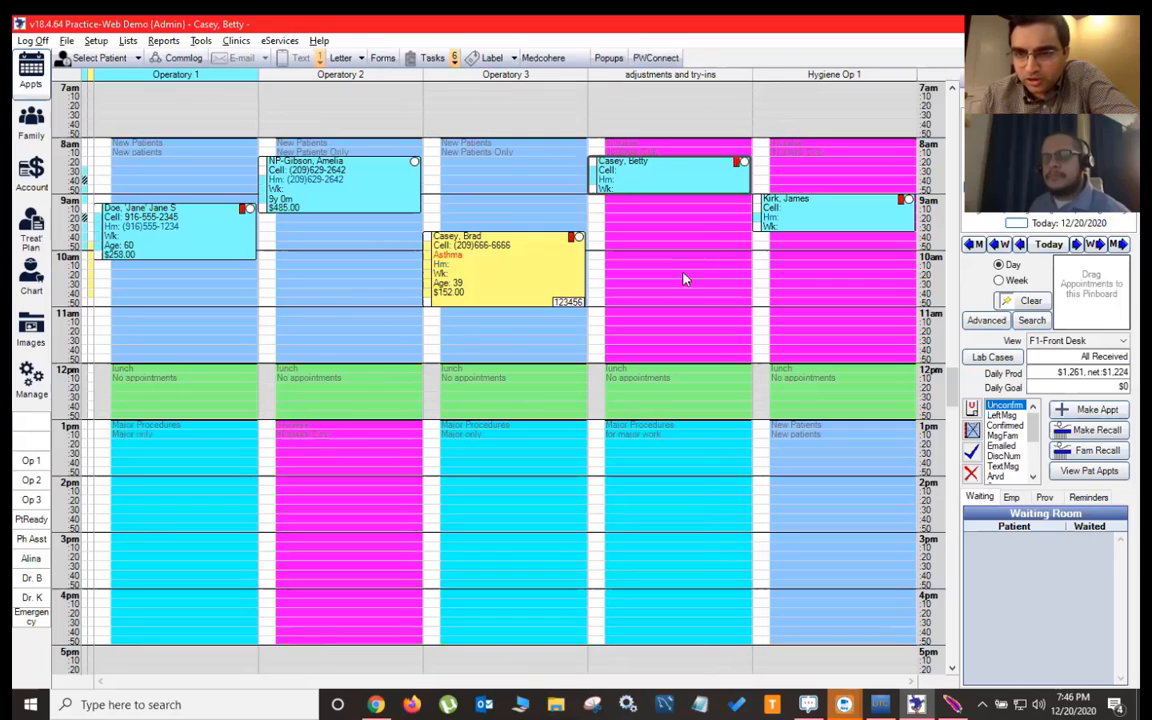
# - Switch the schedule to the F4-HIPAA view and examine the details displayed on the appointments
pyautogui.click(1050, 342)
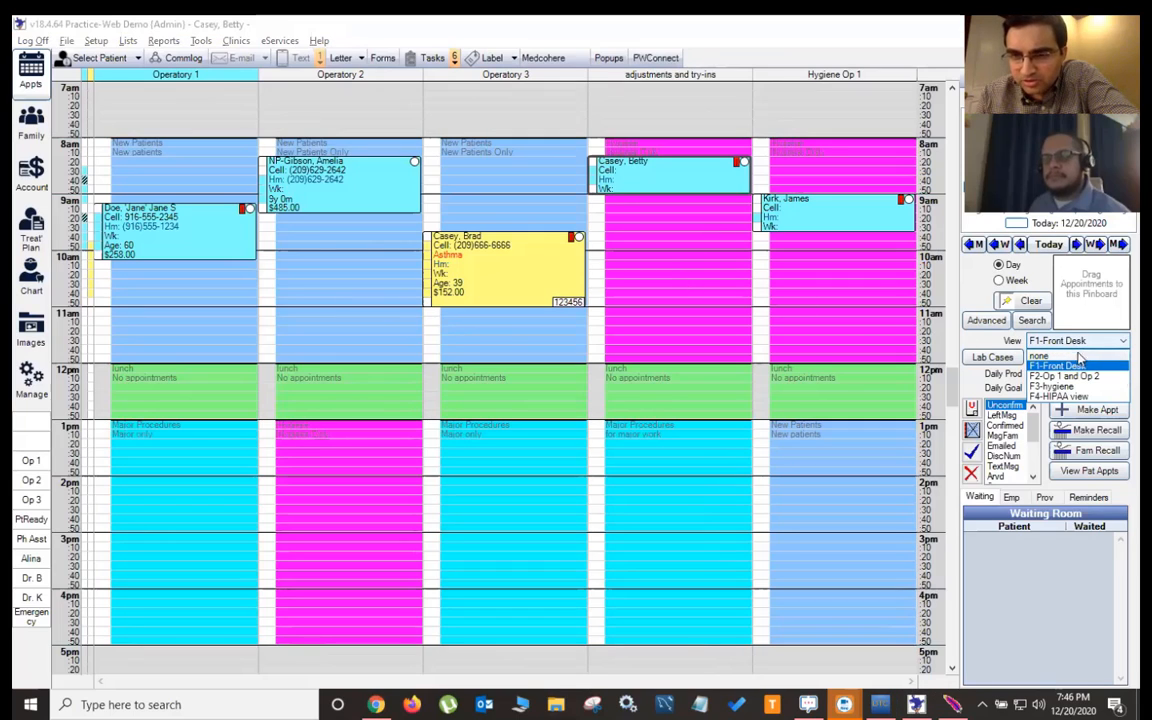
pyautogui.click(1093, 397)
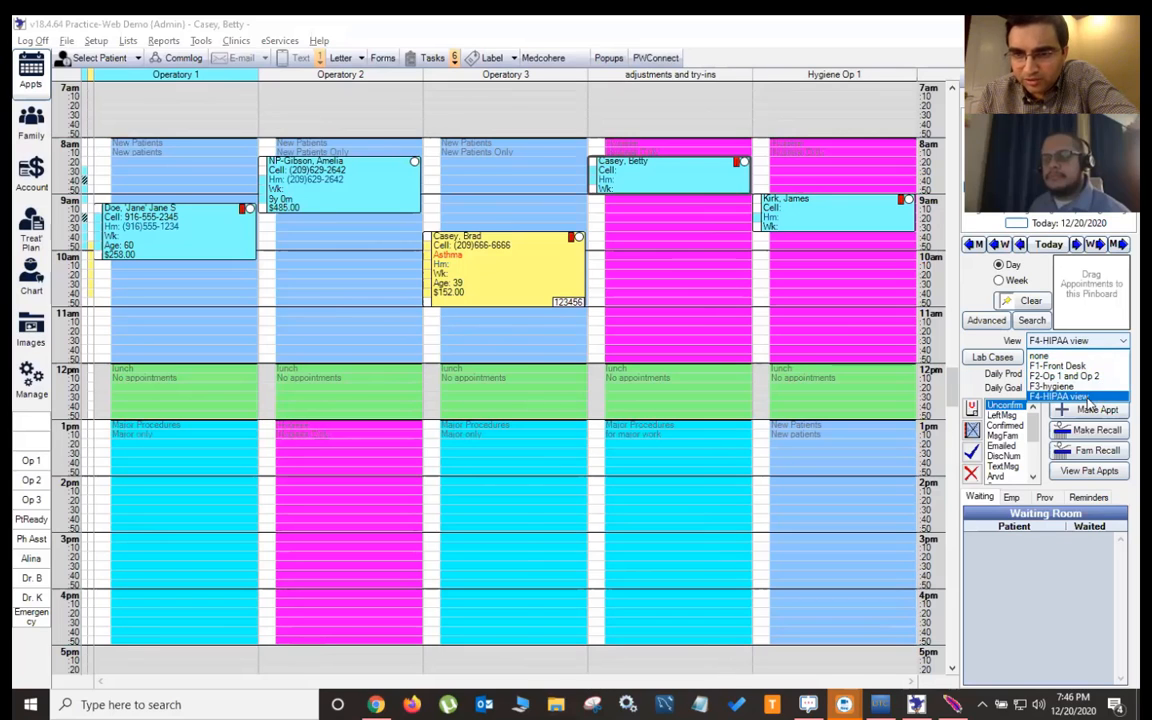
pyautogui.moveTo(517, 236)
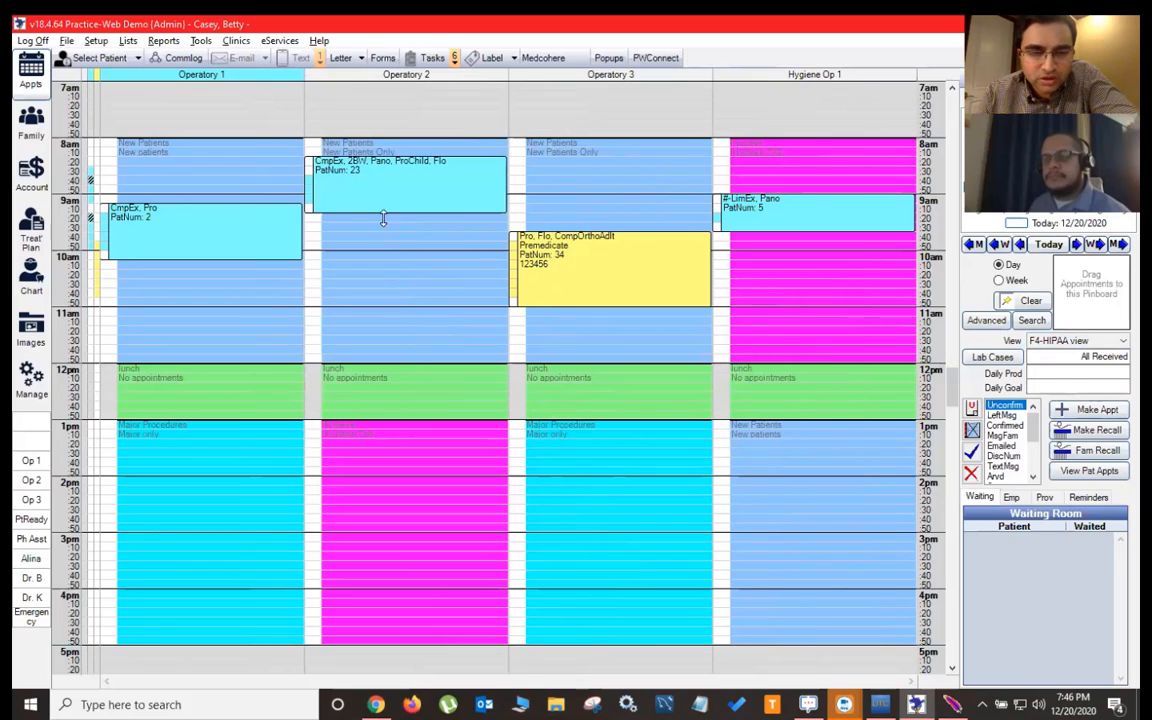
pyautogui.moveTo(226, 238)
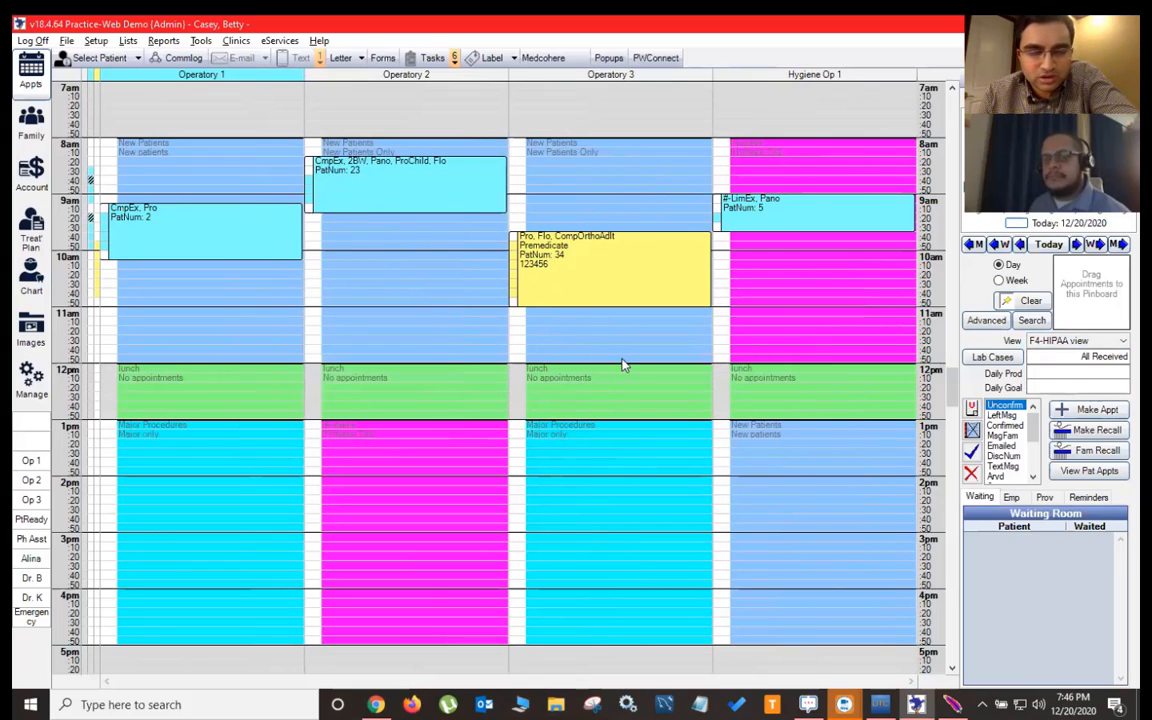
pyautogui.click(1062, 344)
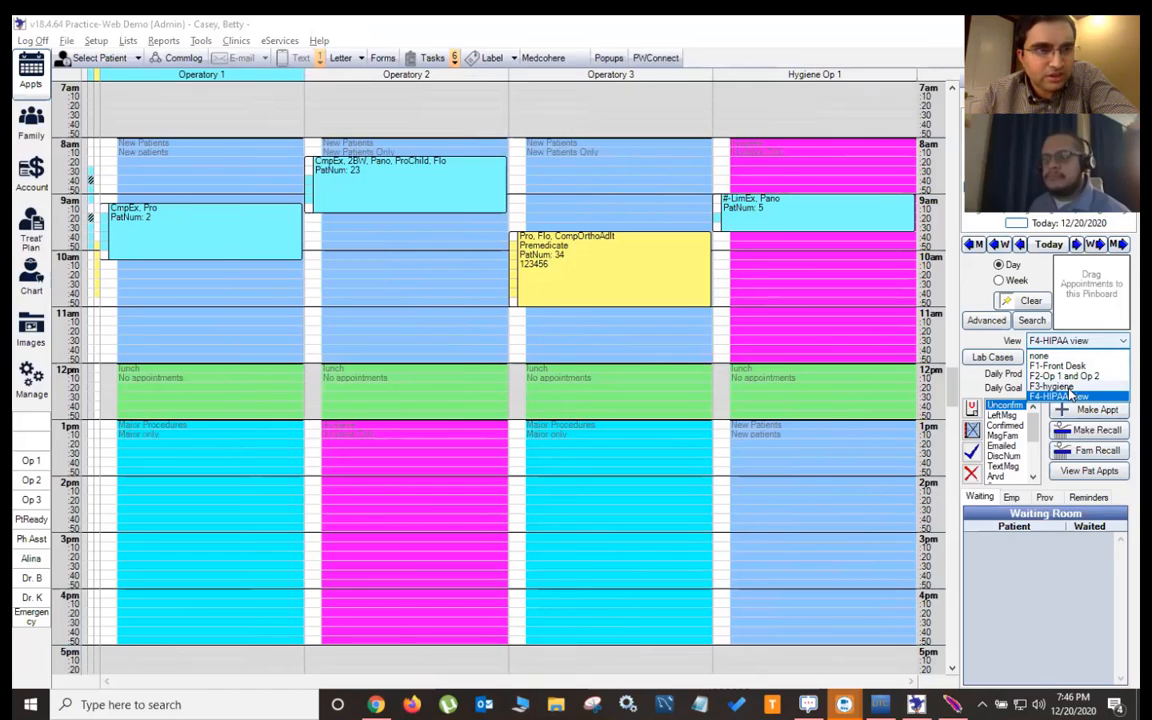
# - Open the F3-hygiene appointment view for editing and make TP its only selected provider bar
pyautogui.click(100, 42)
pyautogui.click(97, 41)
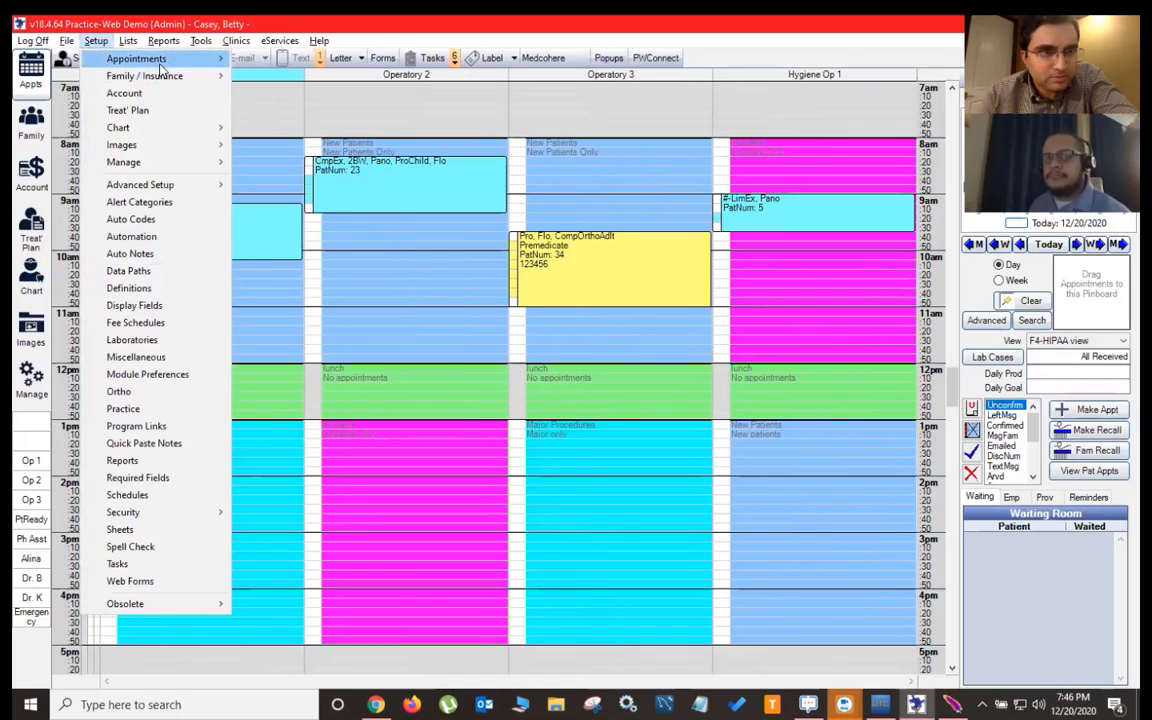
pyautogui.moveTo(160, 62)
pyautogui.click(312, 135)
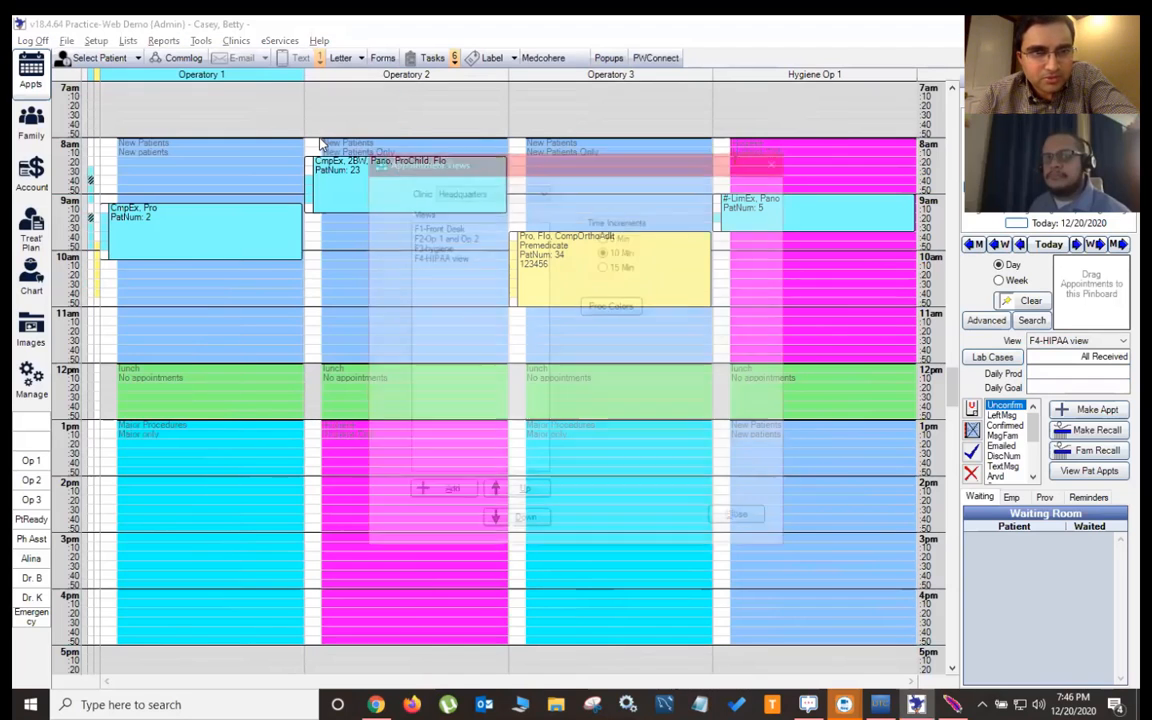
pyautogui.click(437, 247)
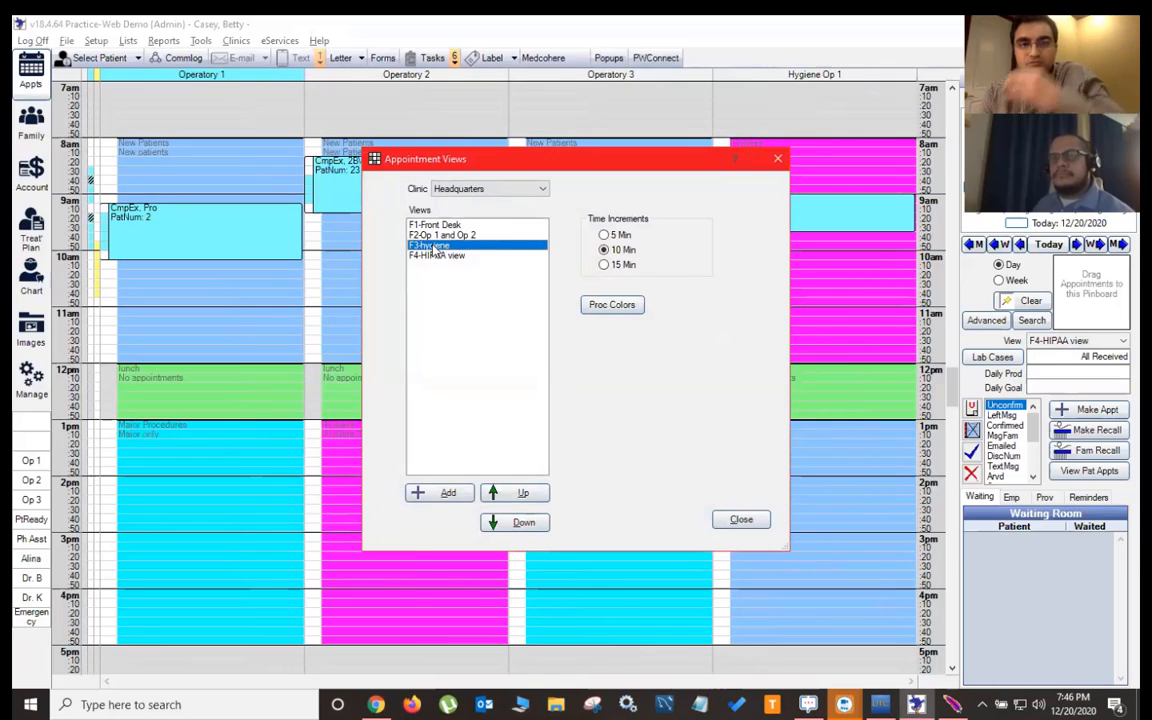
pyautogui.doubleClick(435, 249)
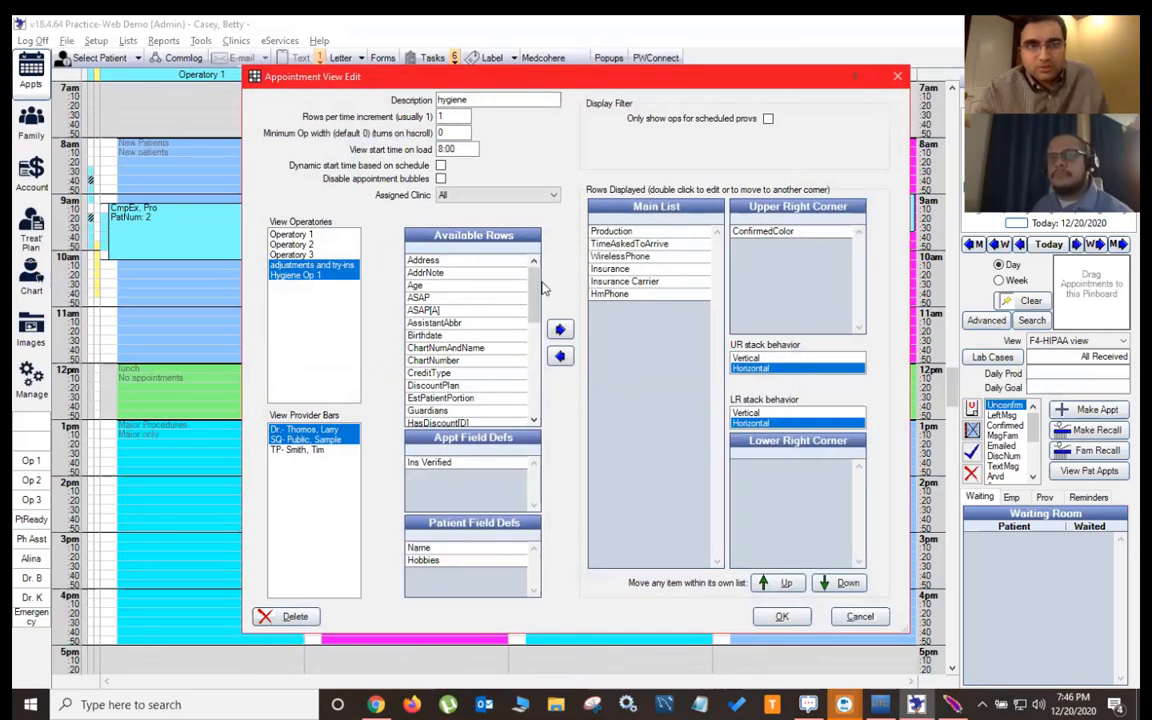
pyautogui.scroll(-3, 533, 320)
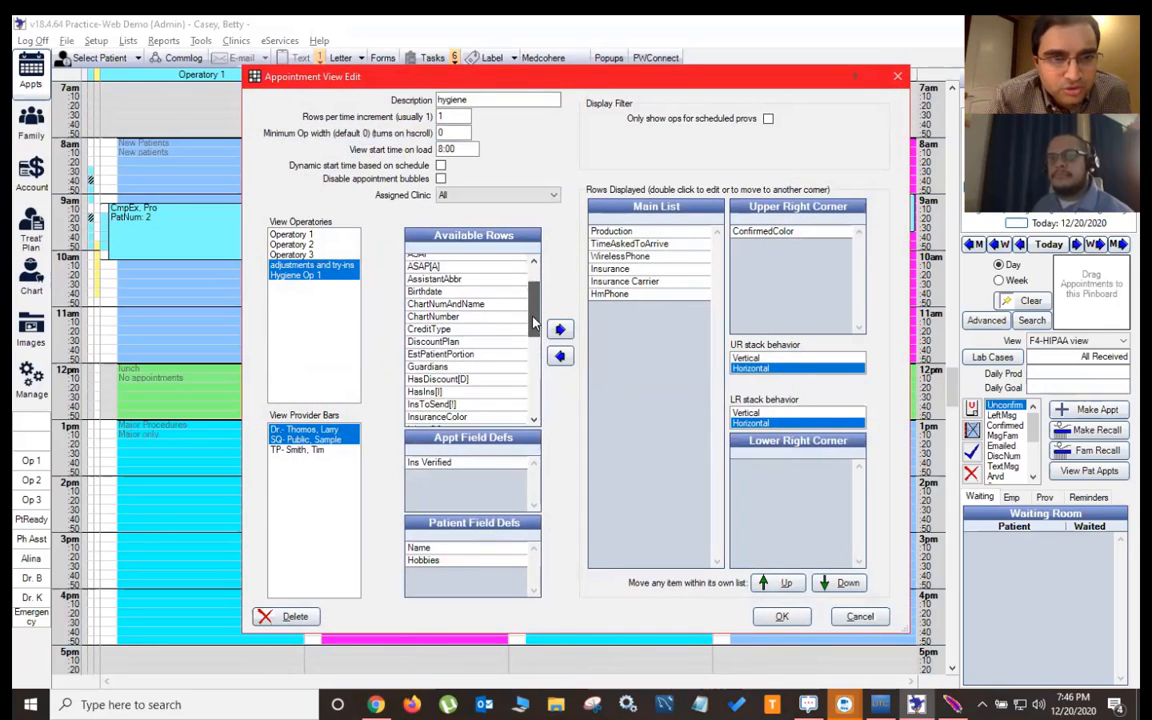
pyautogui.moveTo(533, 318); pyautogui.dragTo(529, 385)
pyautogui.click(298, 451)
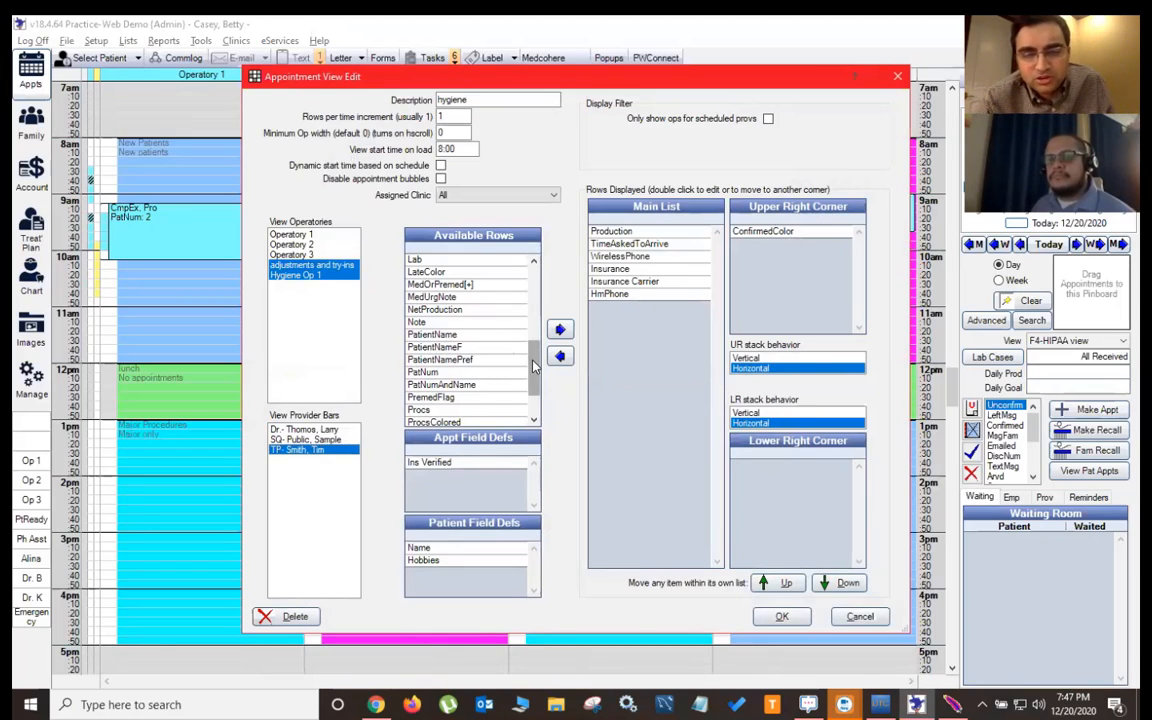
# - Add the WkPhone and Guardians rows to the hygiene view's main list
pyautogui.moveTo(533, 369); pyautogui.dragTo(535, 387)
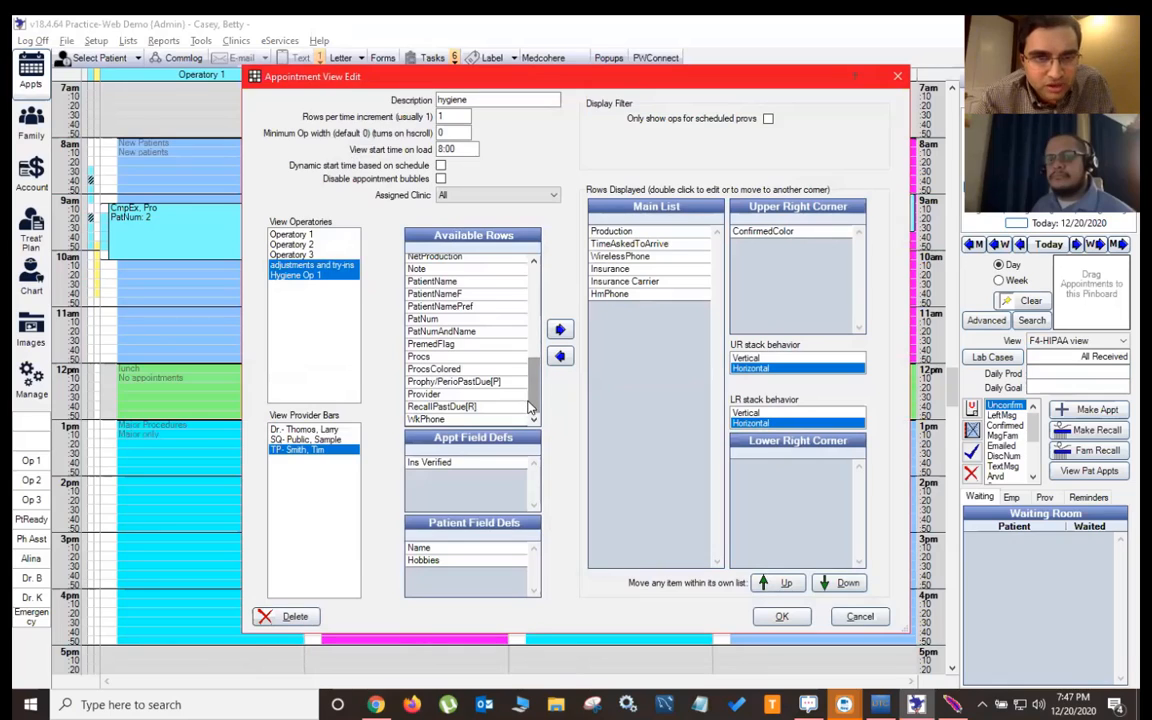
pyautogui.click(470, 419)
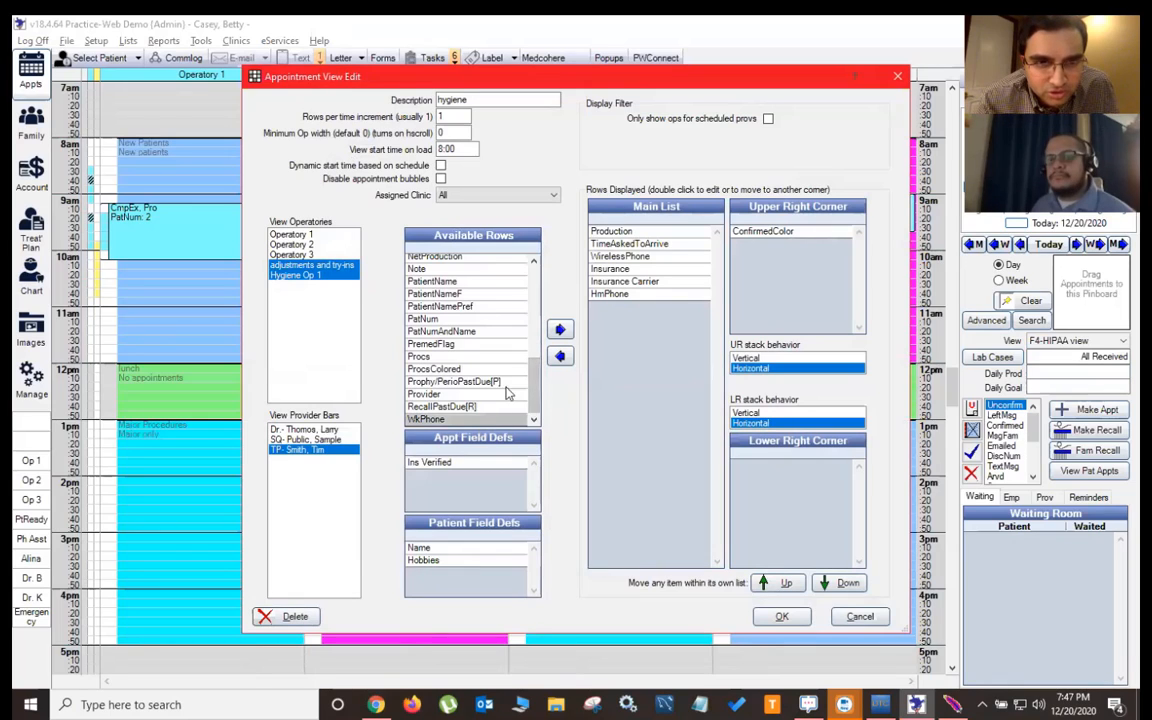
pyautogui.click(561, 330)
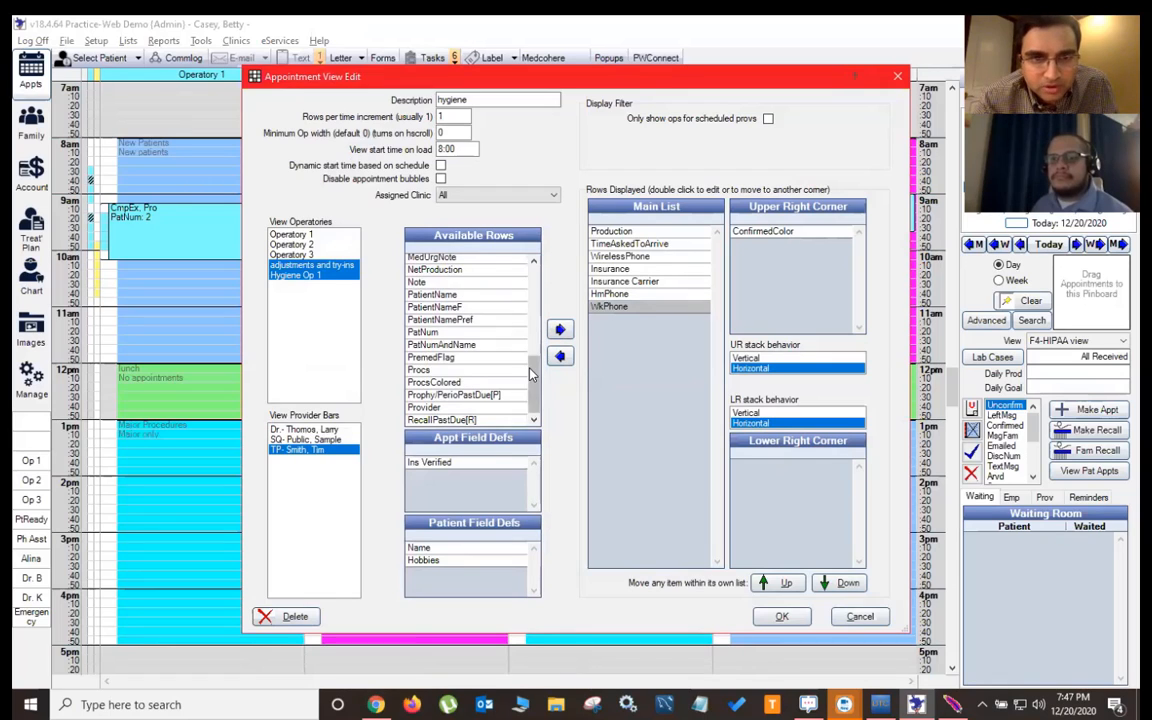
pyautogui.moveTo(531, 373); pyautogui.dragTo(522, 296)
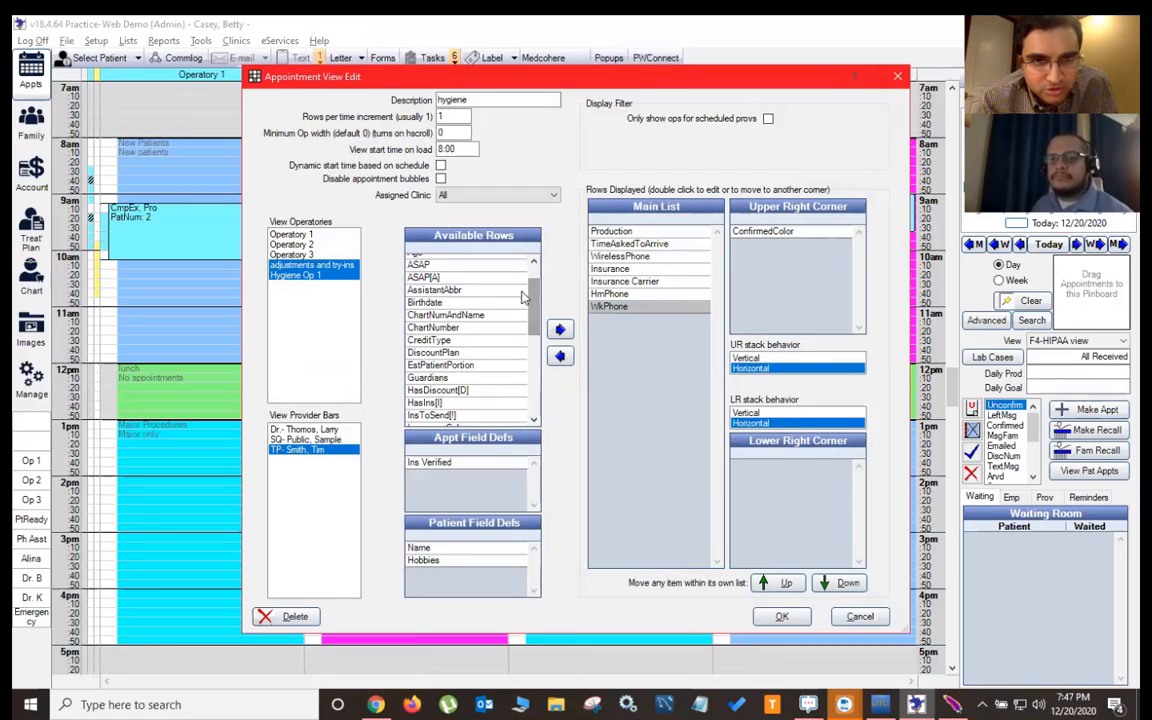
pyautogui.click(477, 379)
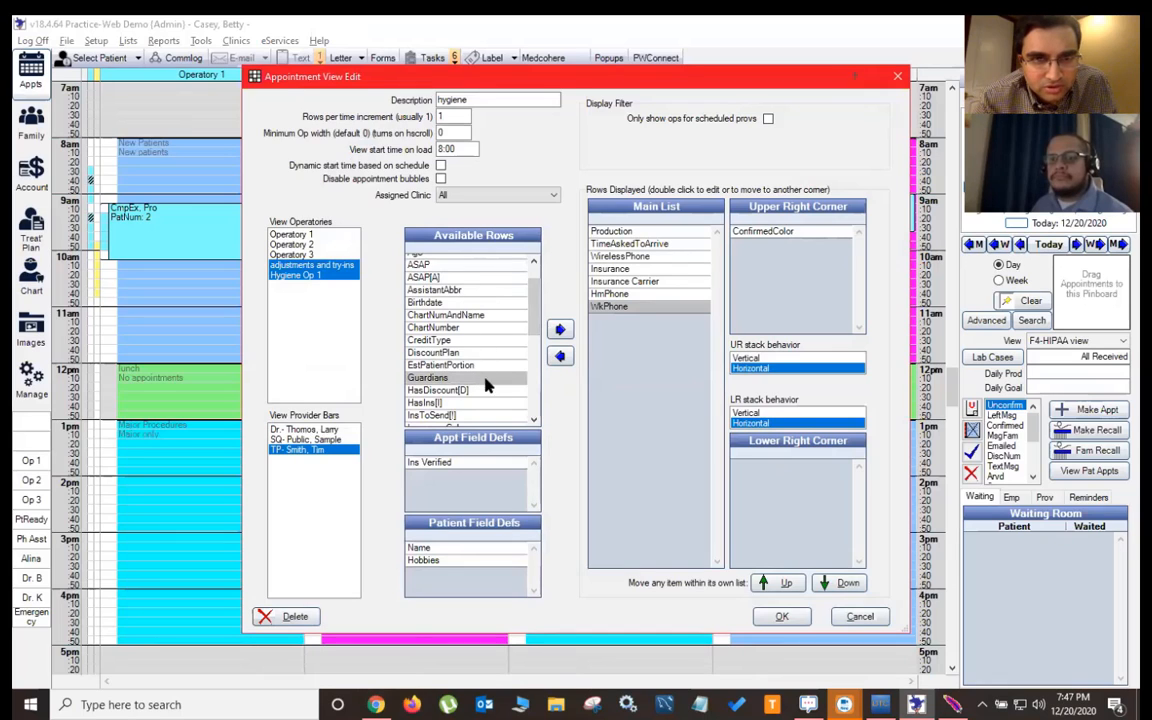
pyautogui.click(560, 329)
# - Add the MedUrgNote row to the hygiene view's main list, save the view and return to the schedule
pyautogui.scroll(-3, 468, 370)
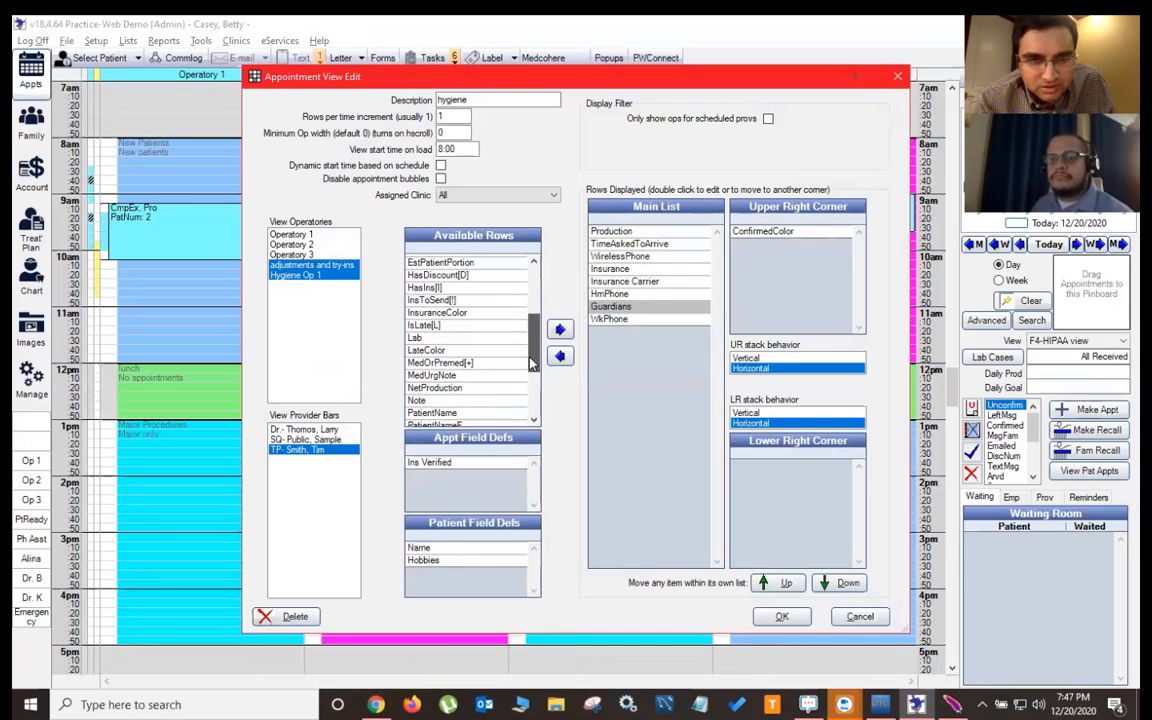
pyautogui.click(474, 358)
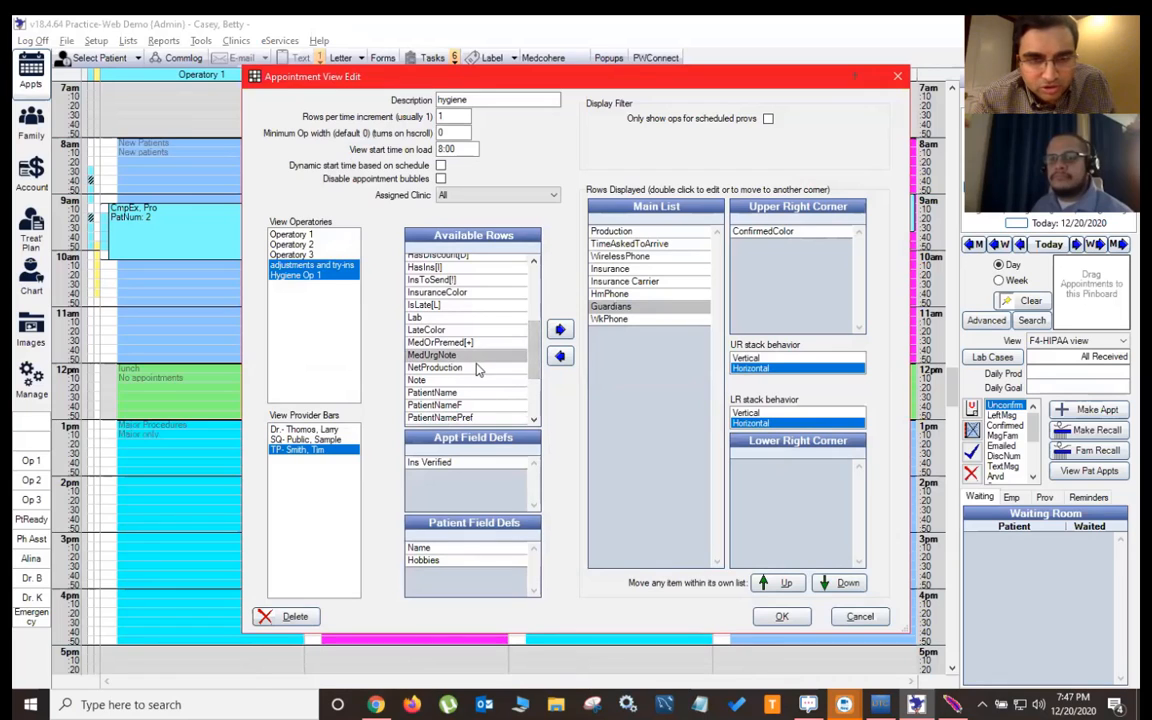
pyautogui.click(560, 331)
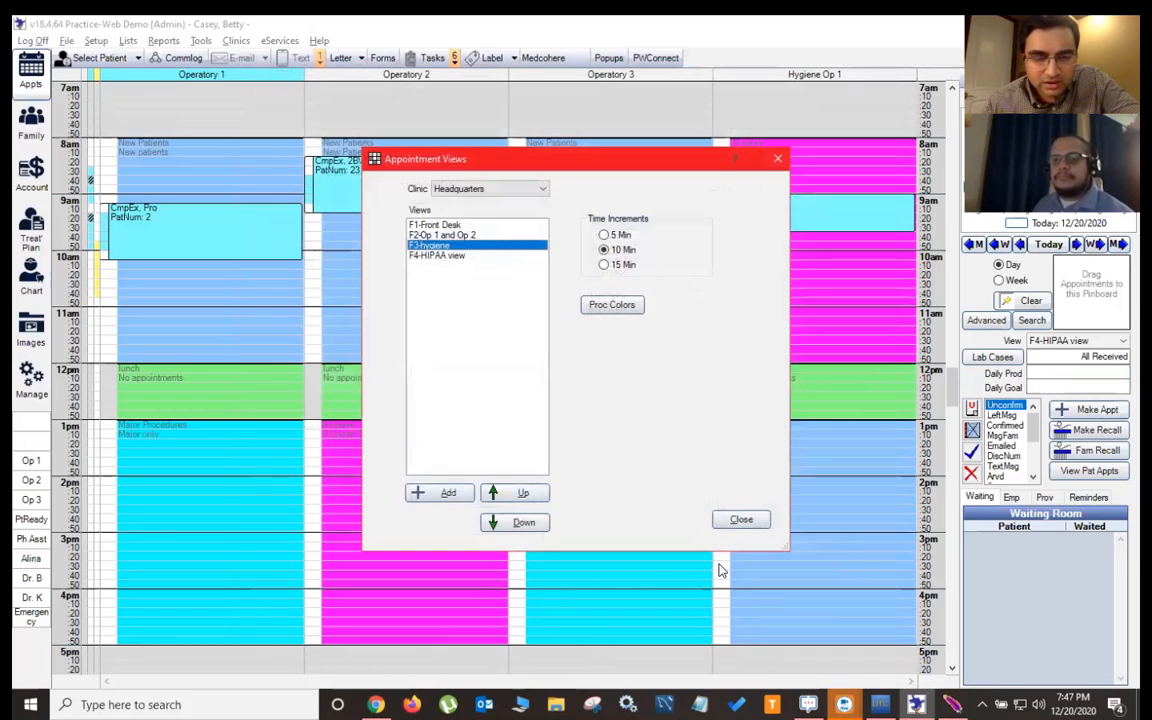
pyautogui.click(781, 616)
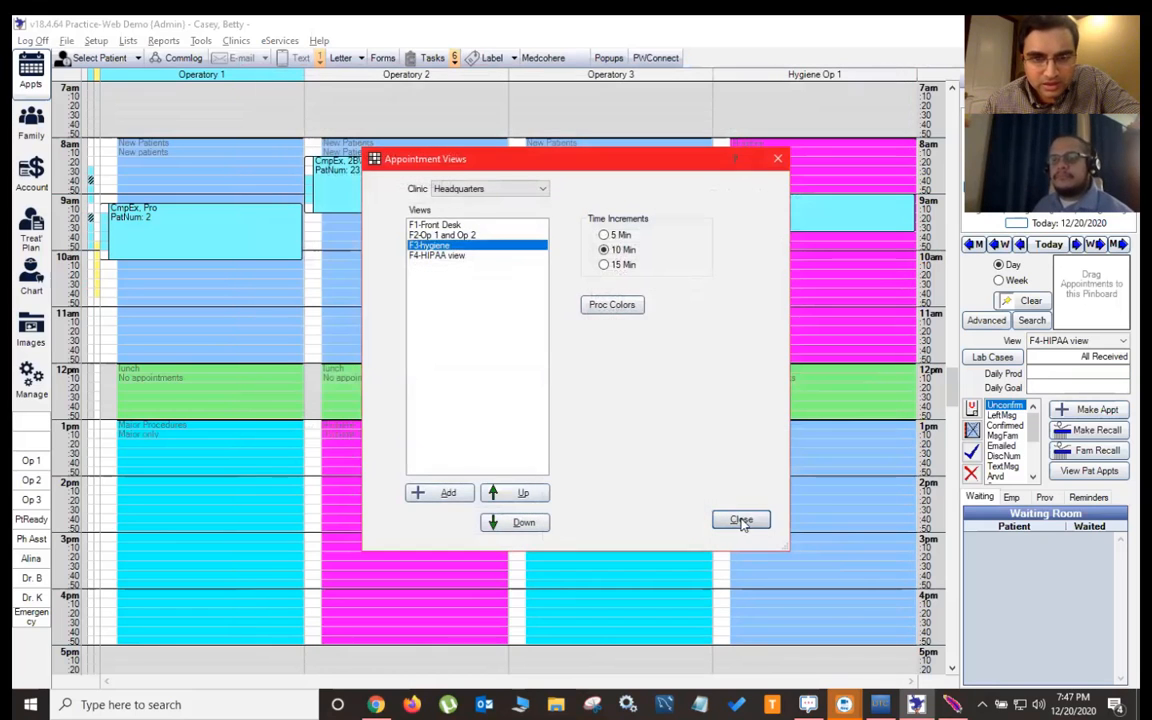
pyautogui.click(741, 520)
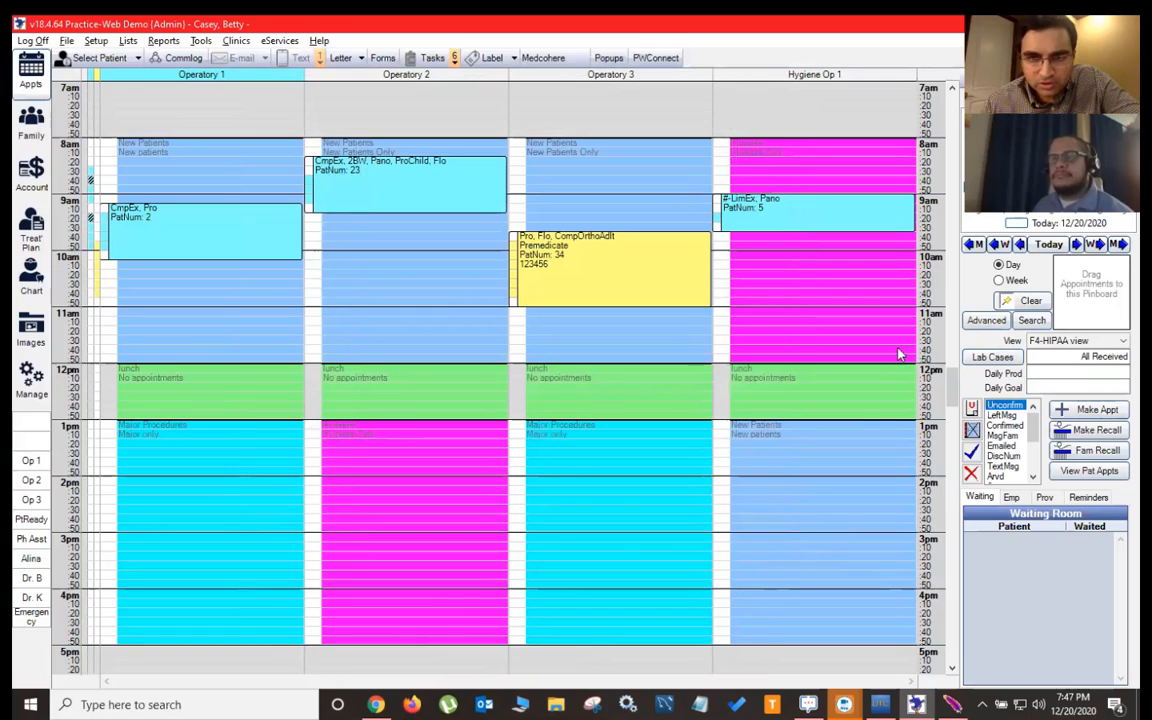
# - Select the 9:40 AM appointment in Operatory 3 and open the Appointment Lists overview
pyautogui.click(580, 274)
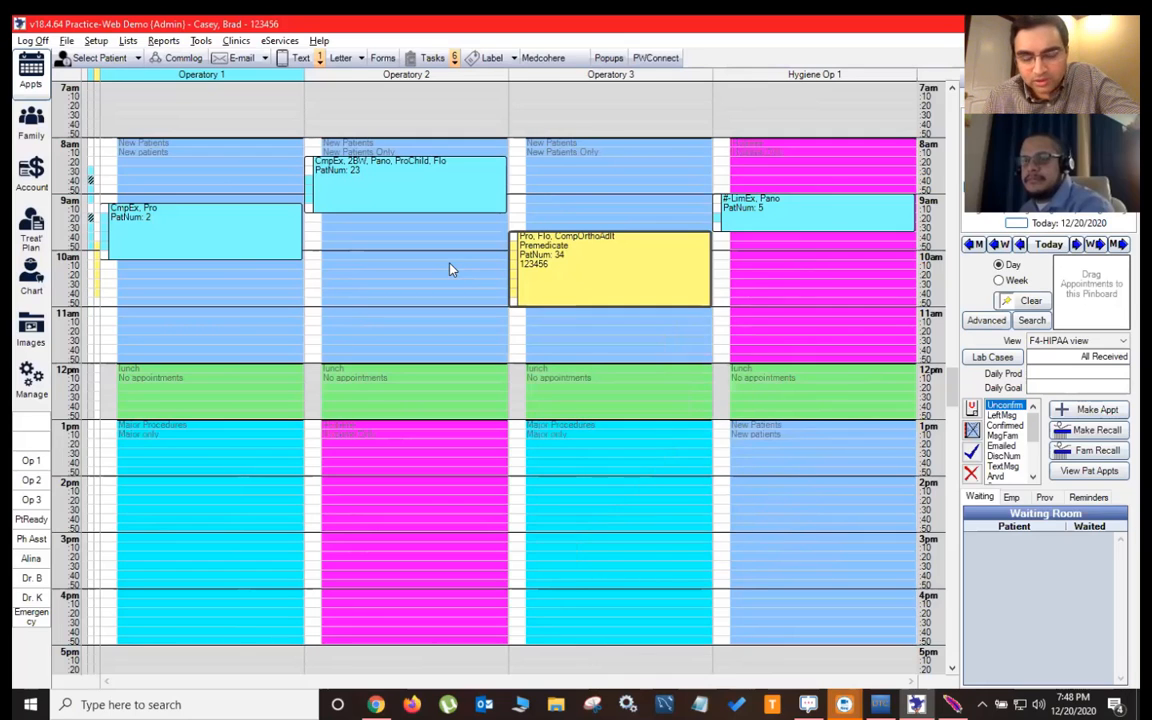
pyautogui.moveTo(428, 188)
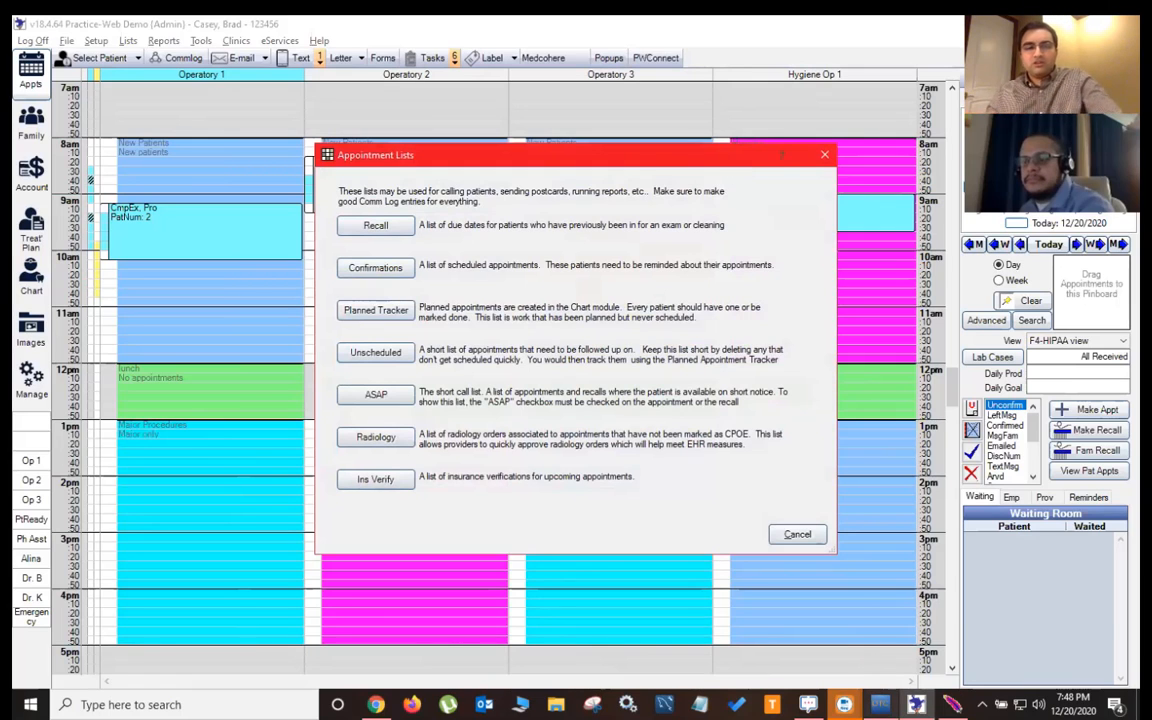
# - Switch to Data Team DDS to view the open family ledger, and return to Practice-Web to close the Appointment Lists
pyautogui.click(880, 704)
pyautogui.moveTo(904, 82); pyautogui.dragTo(896, 16)
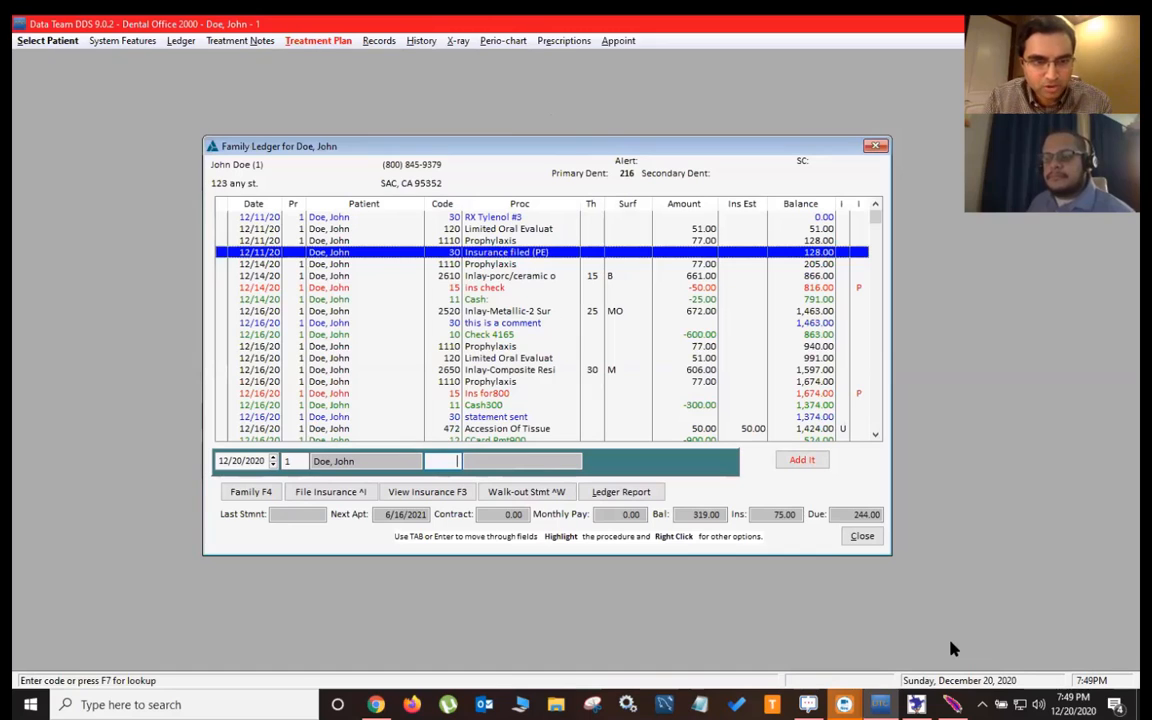
pyautogui.hotkey('alt', 'Tab')
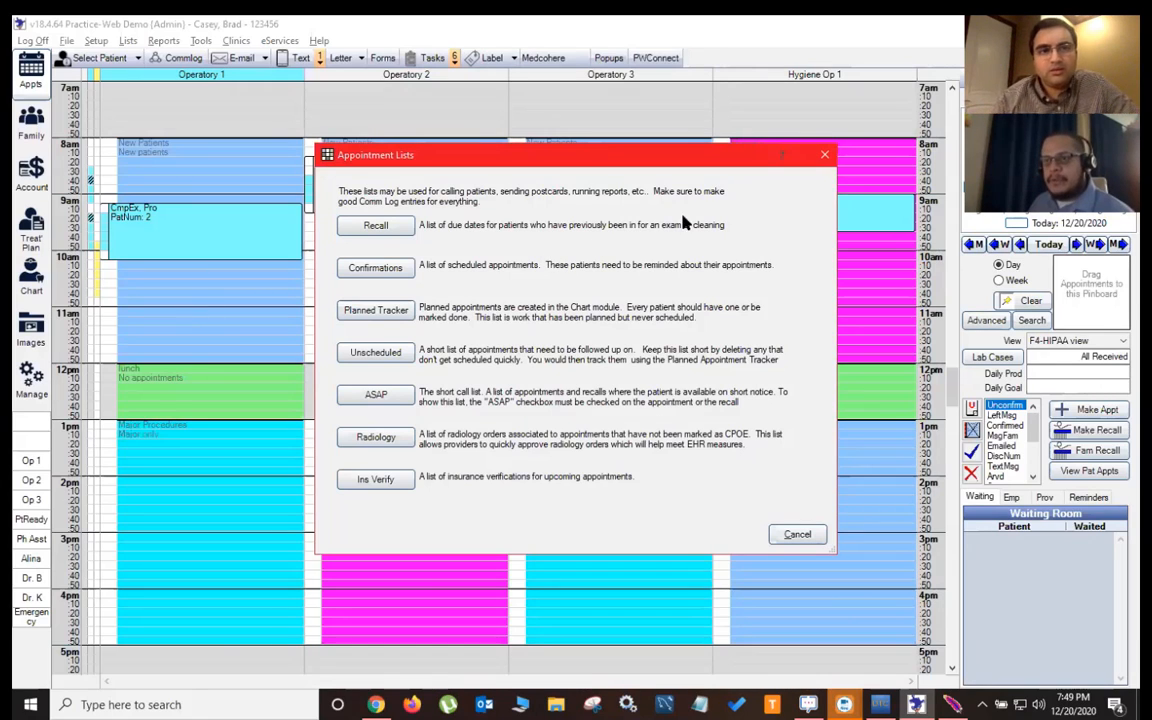
pyautogui.click(824, 155)
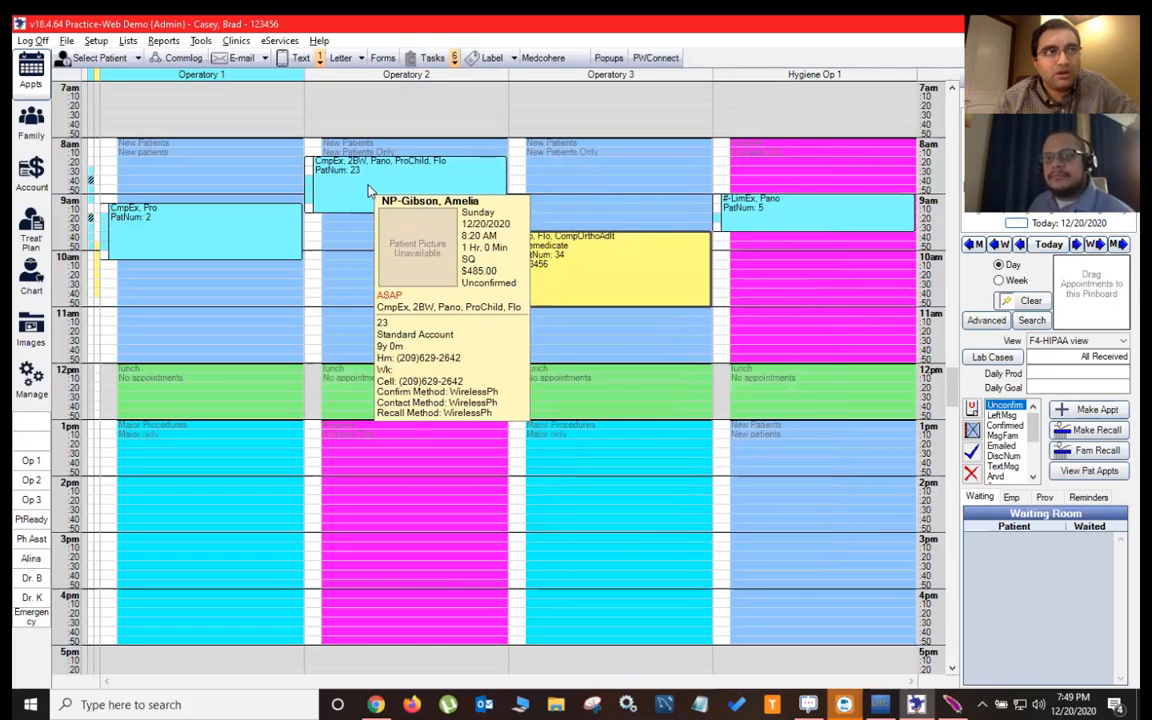
# - Switch the schedule to the F1-Front Desk view and select the last patient in the patient list
pyautogui.click(1105, 341)
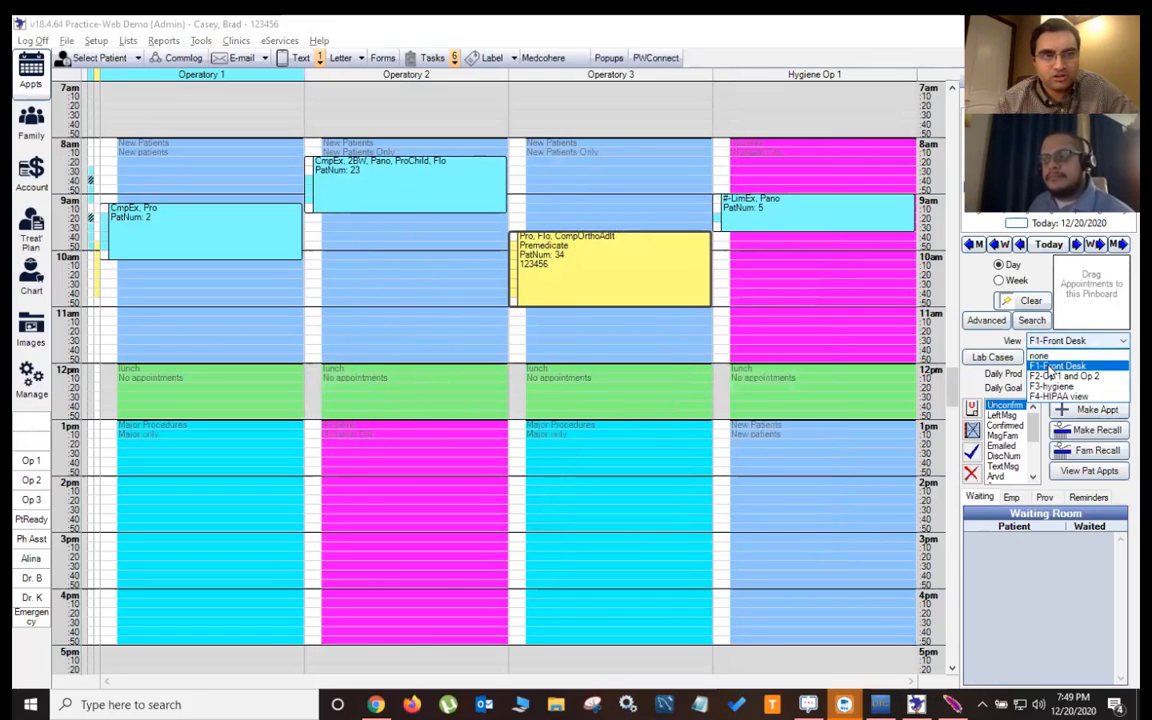
pyautogui.click(1070, 358)
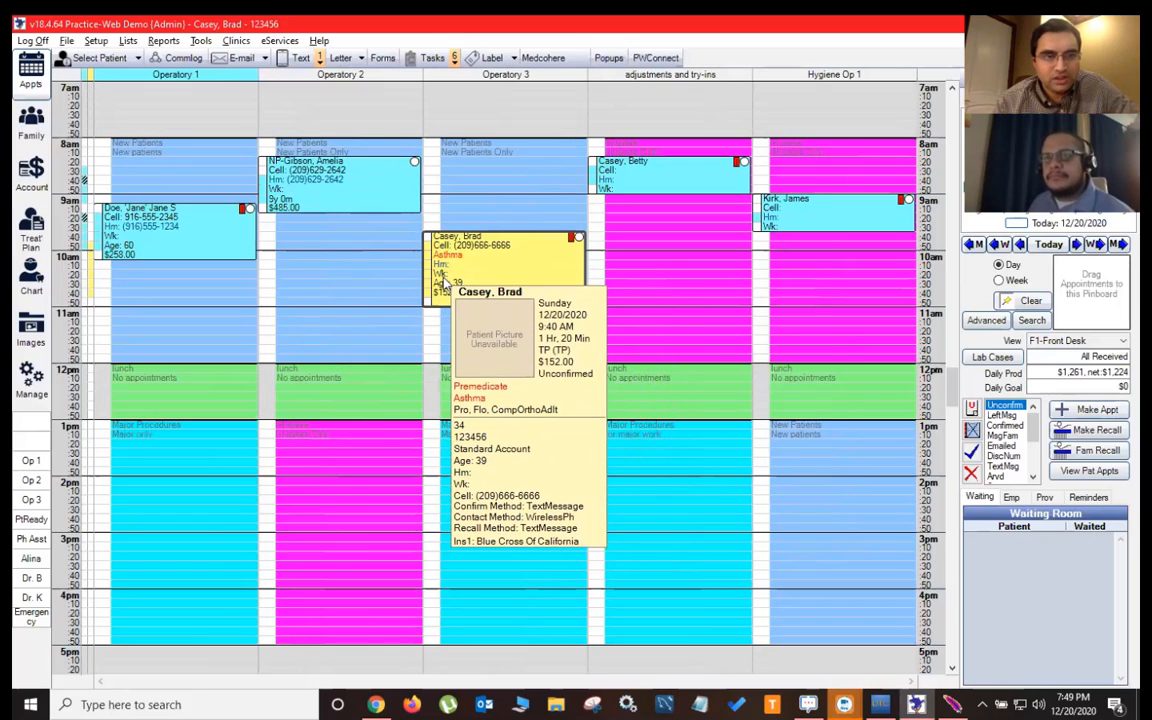
pyautogui.click(105, 58)
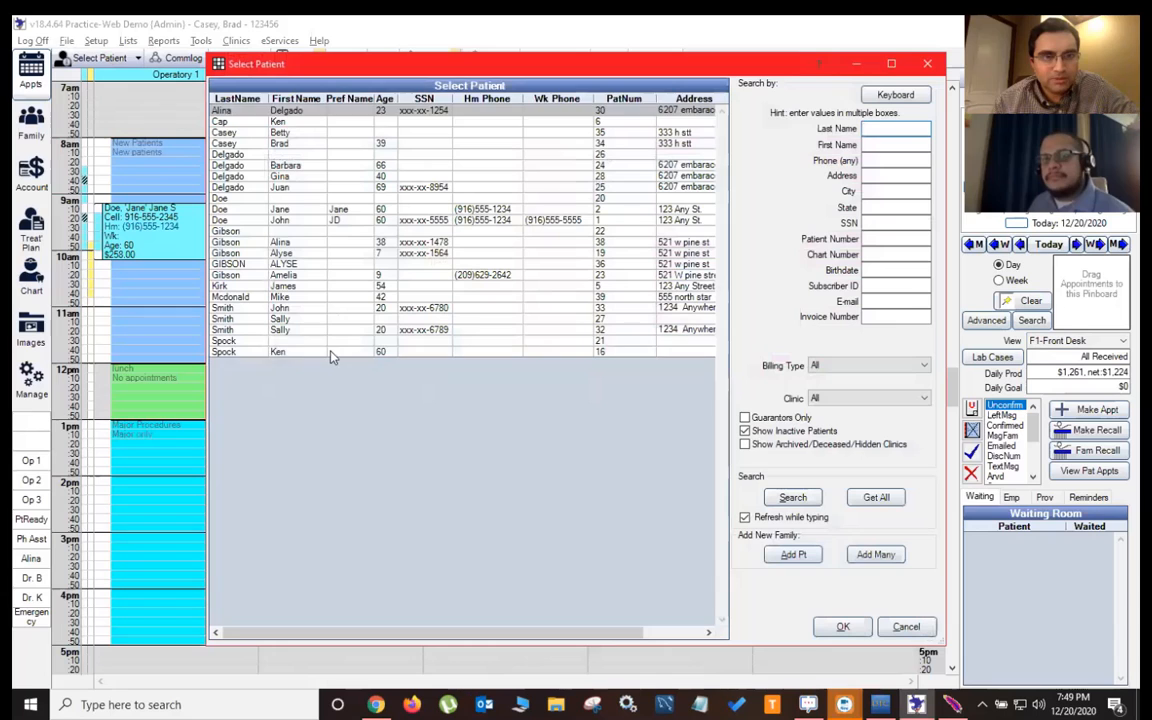
pyautogui.click(333, 354)
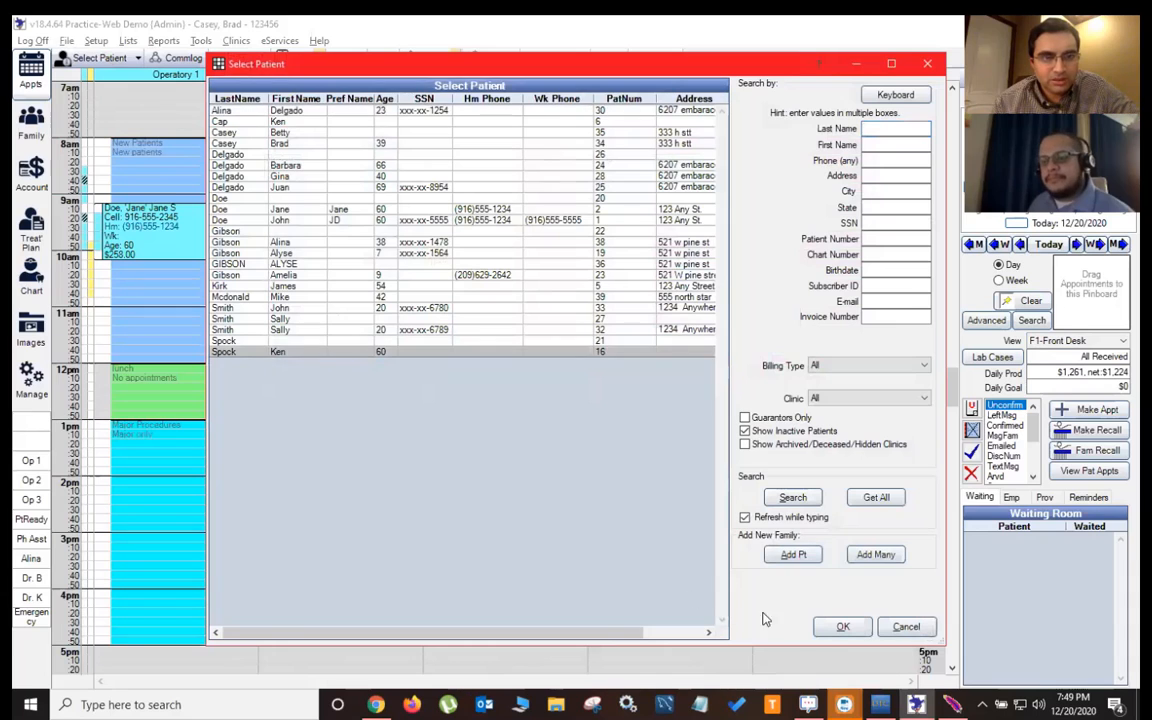
pyautogui.click(843, 626)
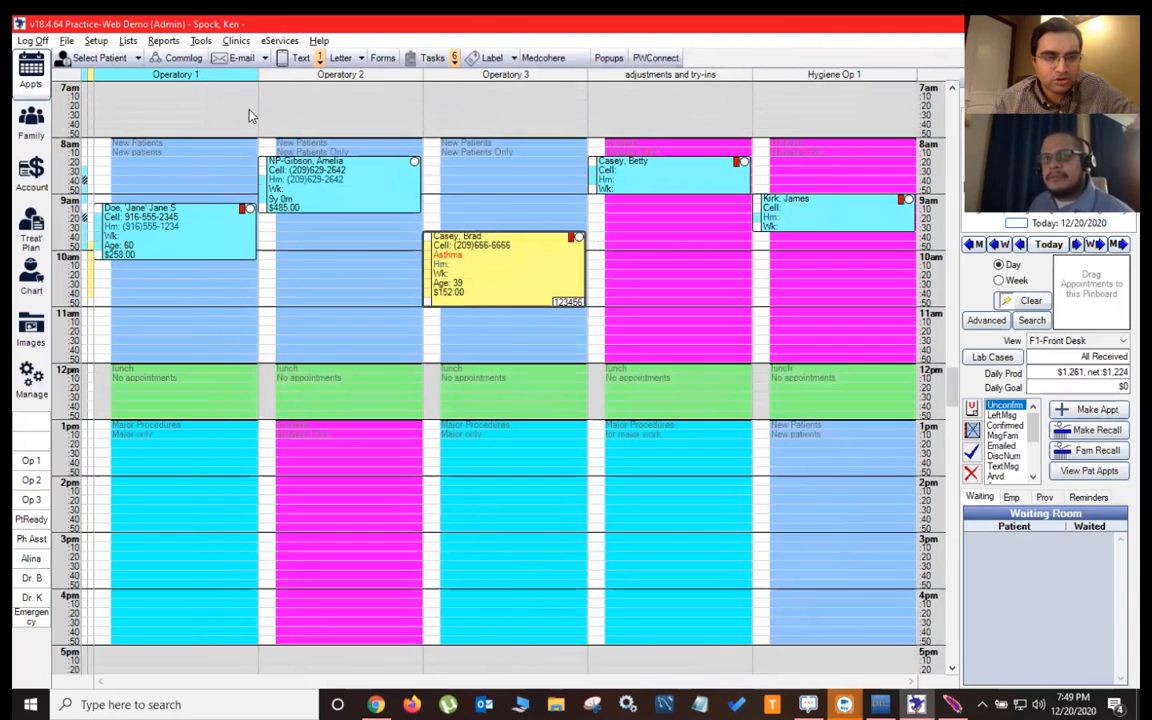
# - Send the selected patient an e-mail filled in from the New Patient template
pyautogui.click(236, 57)
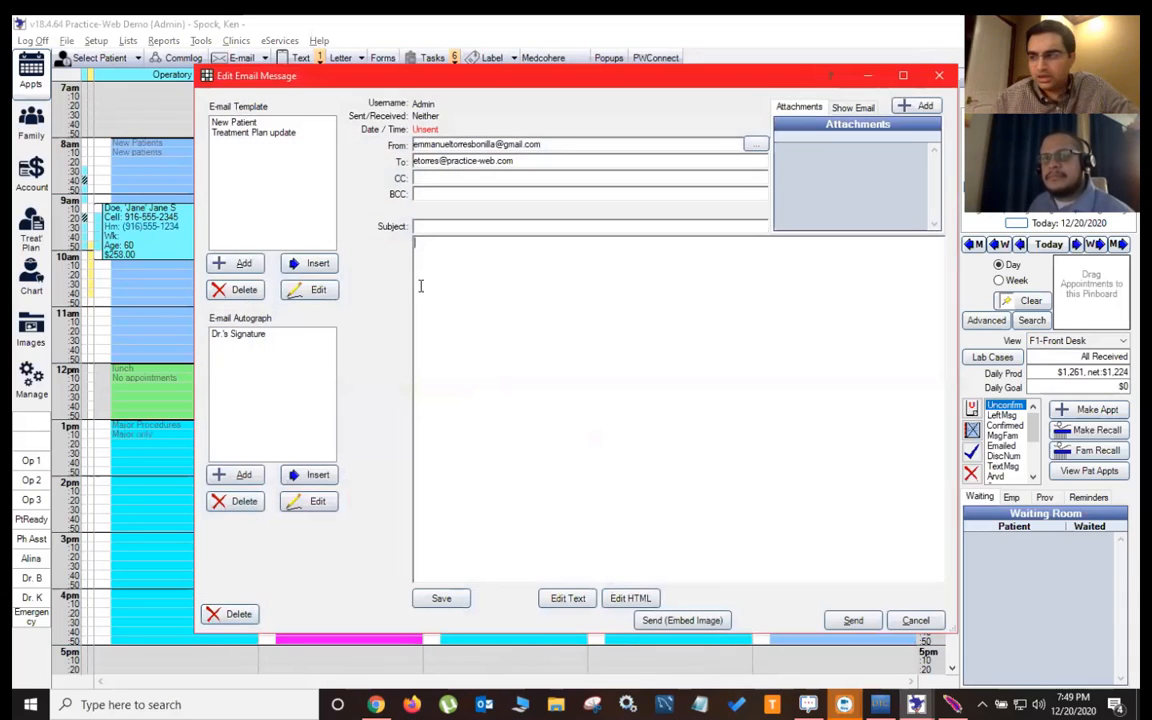
pyautogui.click(228, 123)
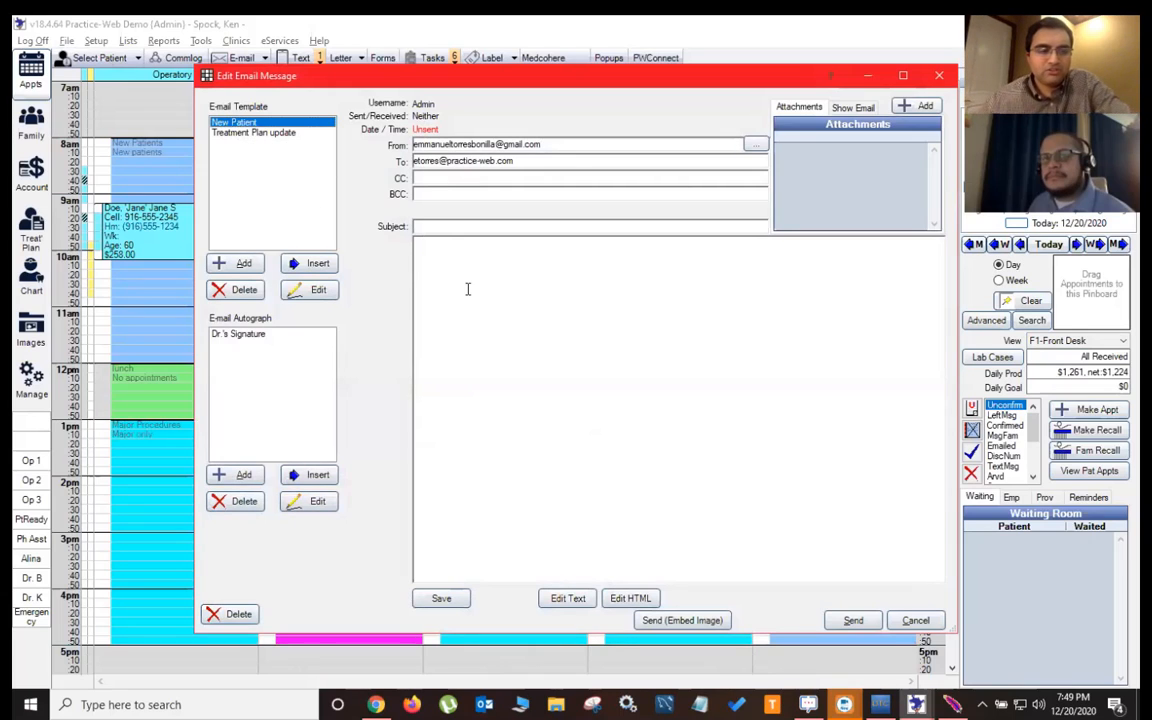
pyautogui.click(317, 264)
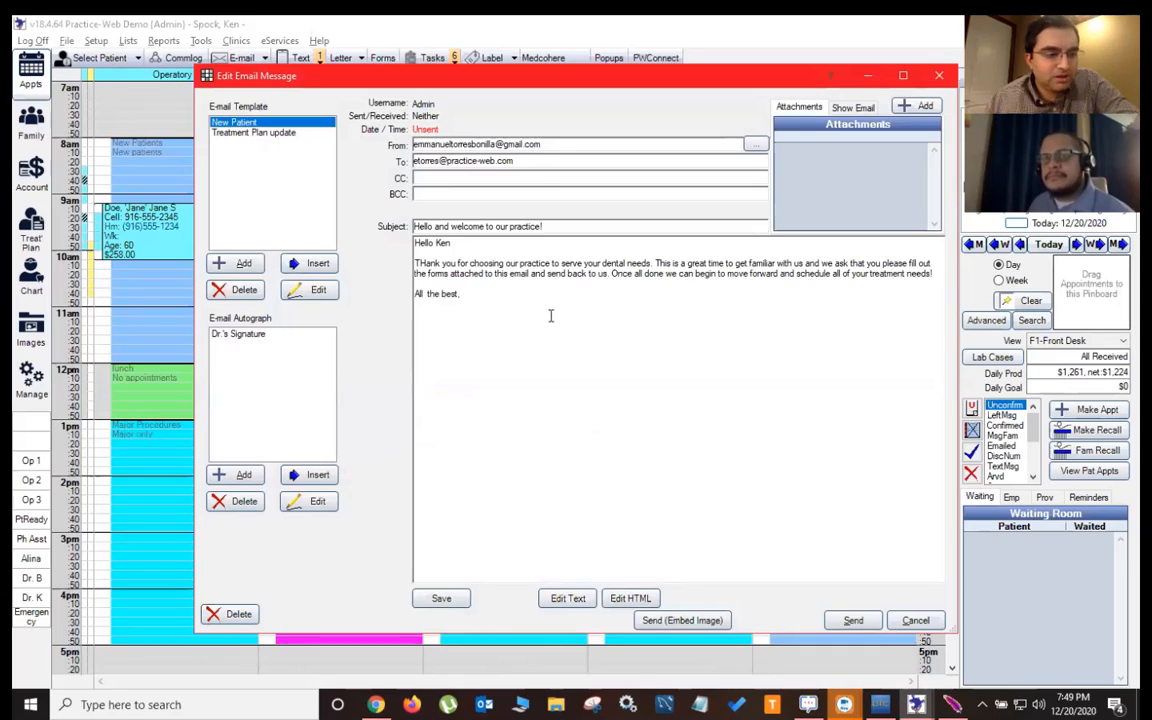
pyautogui.click(838, 621)
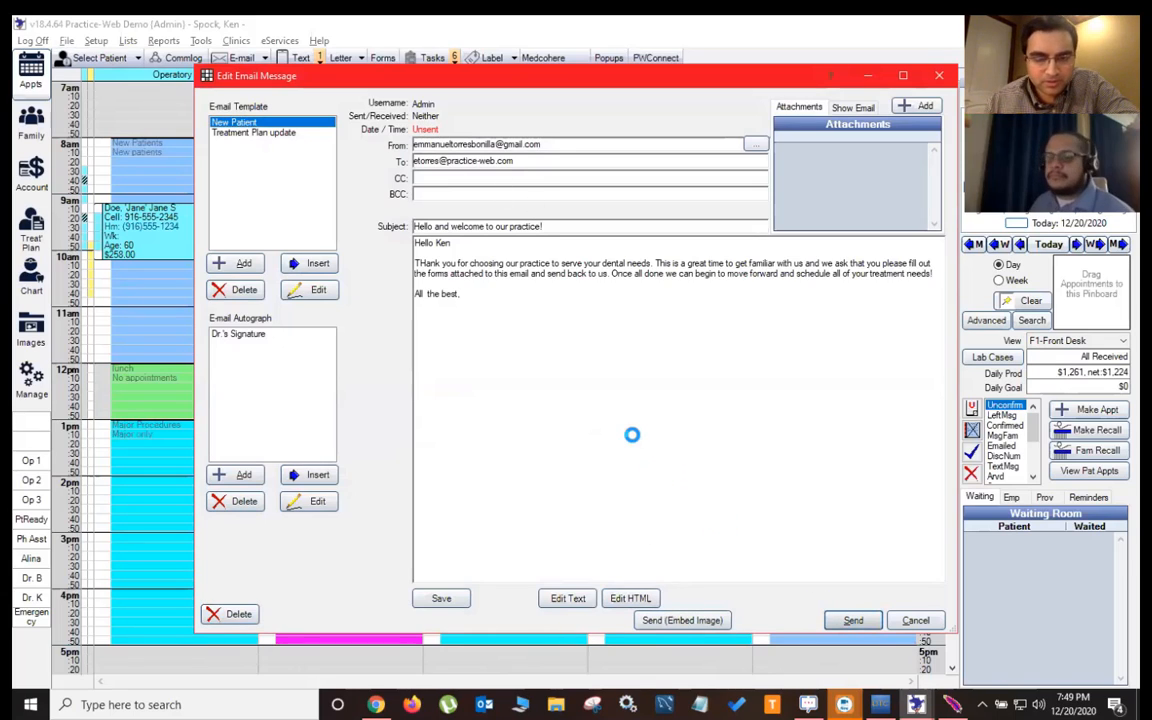
pyautogui.click(605, 410)
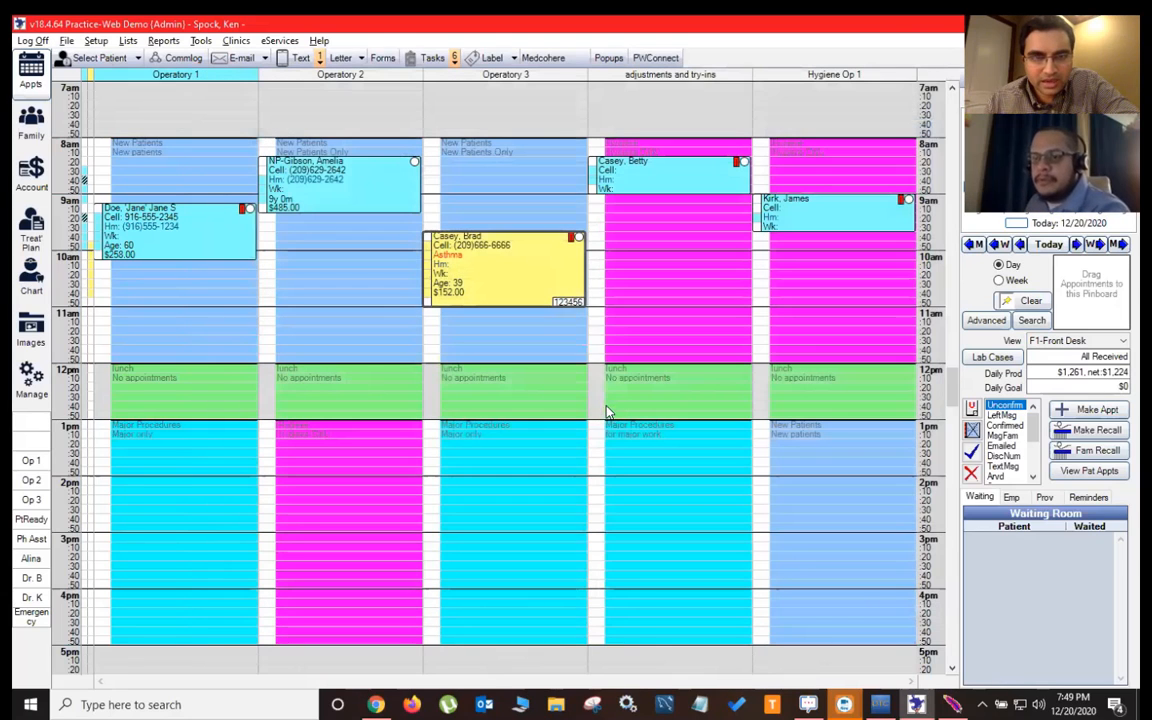
pyautogui.click(626, 283)
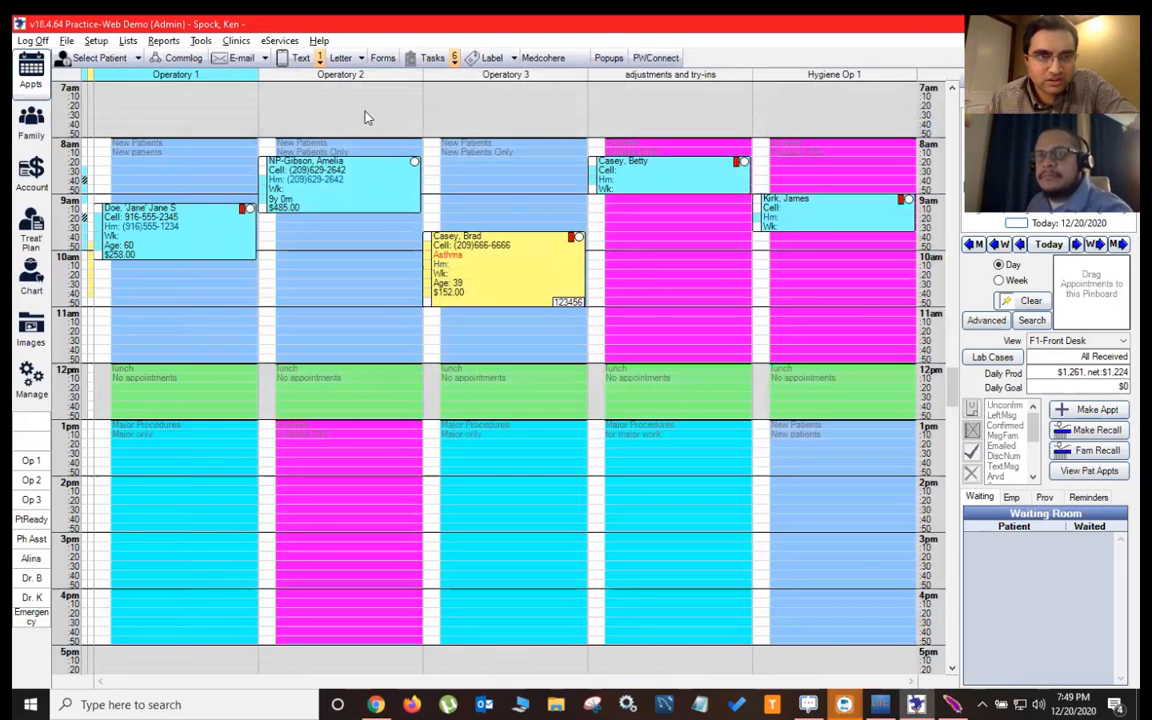
# - Send the selected patient a text message with "Hi patient!" added after the #FirstName#! placeholder
pyautogui.moveTo(492, 303)
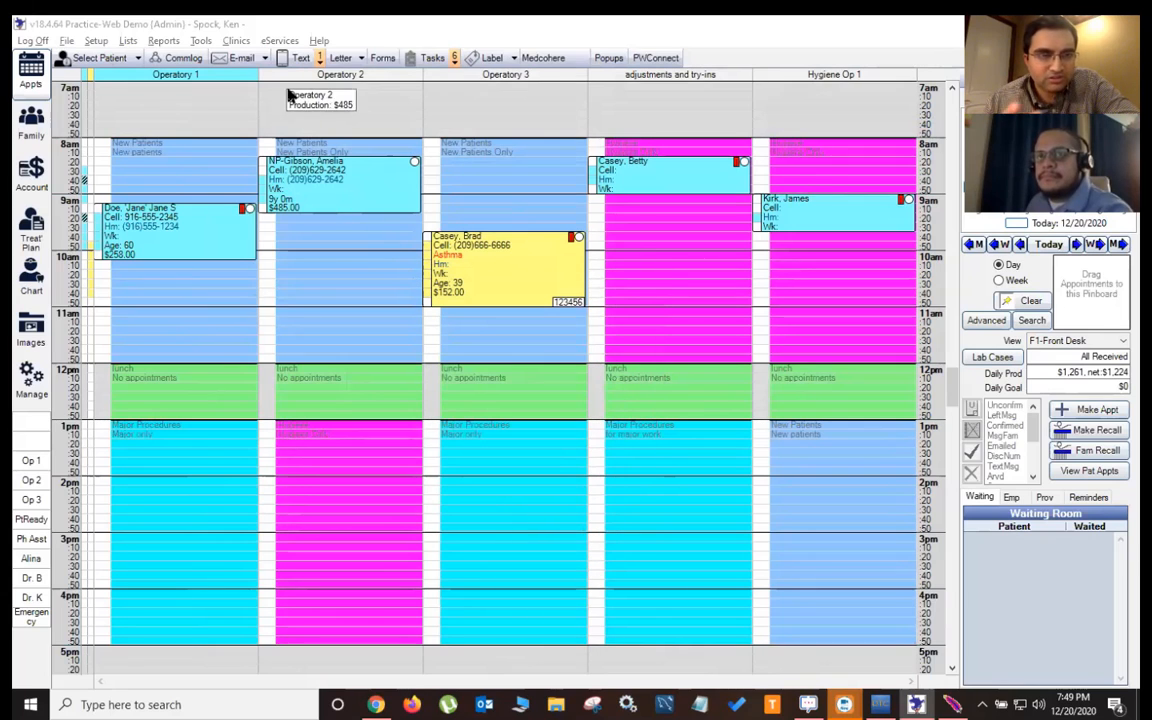
pyautogui.click(297, 57)
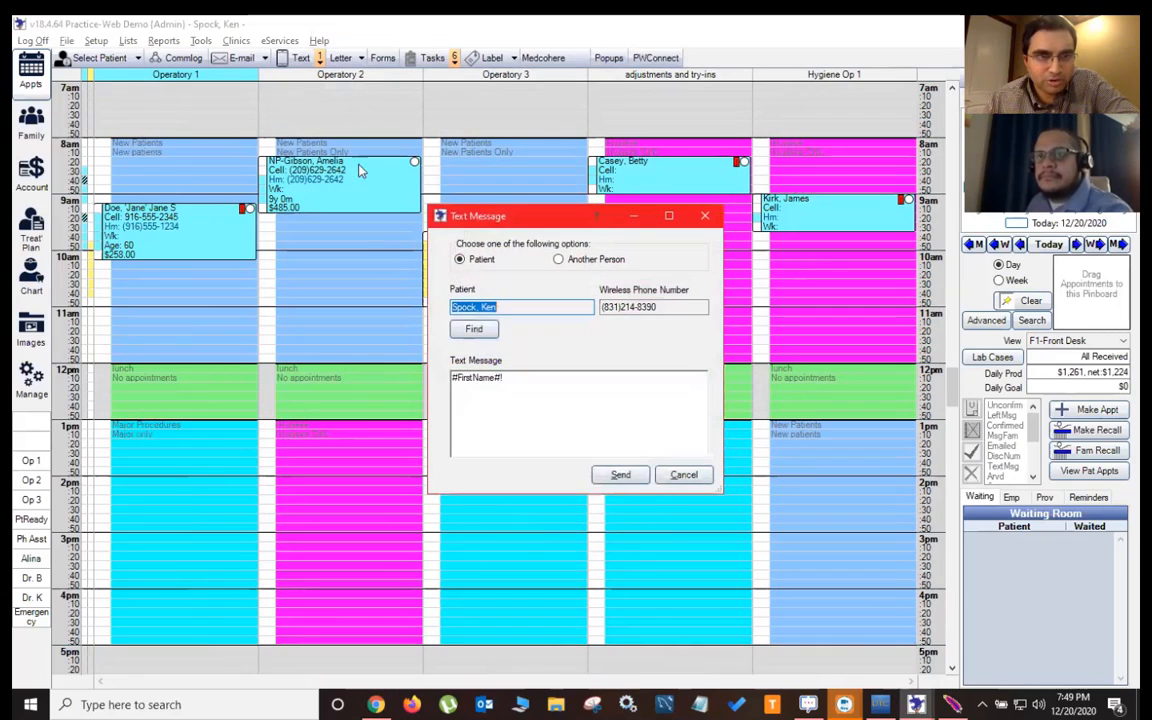
pyautogui.click(537, 390)
pyautogui.write('Hi patient')
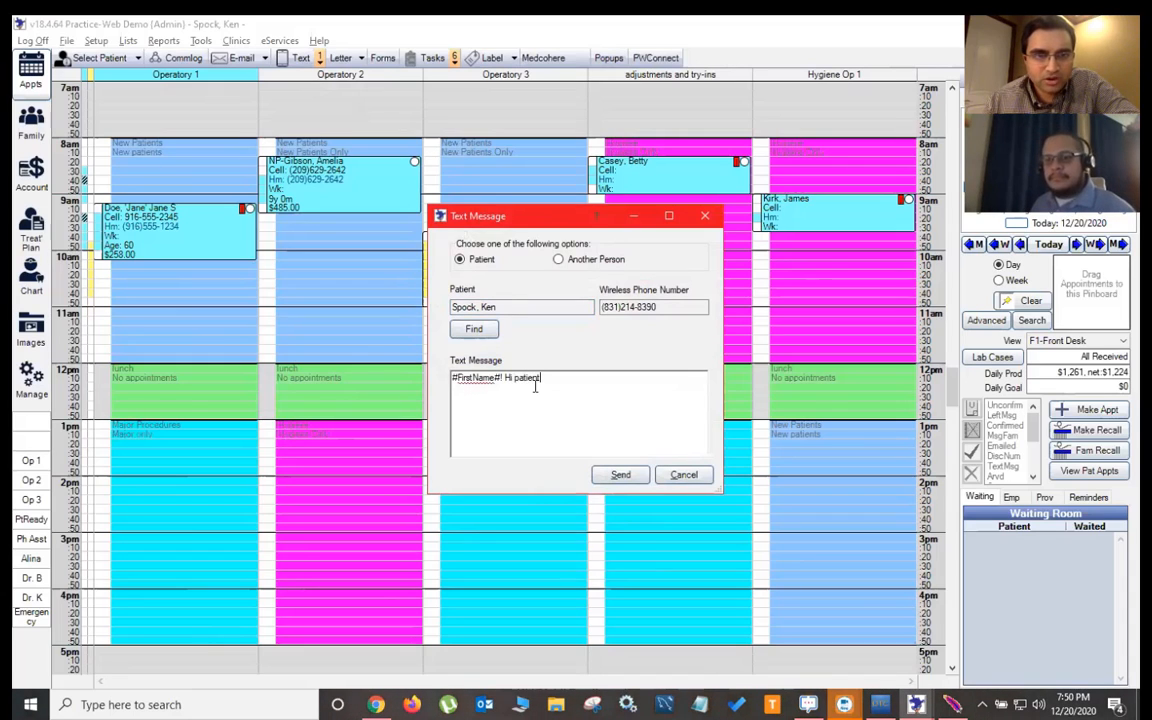
pyautogui.write('!')
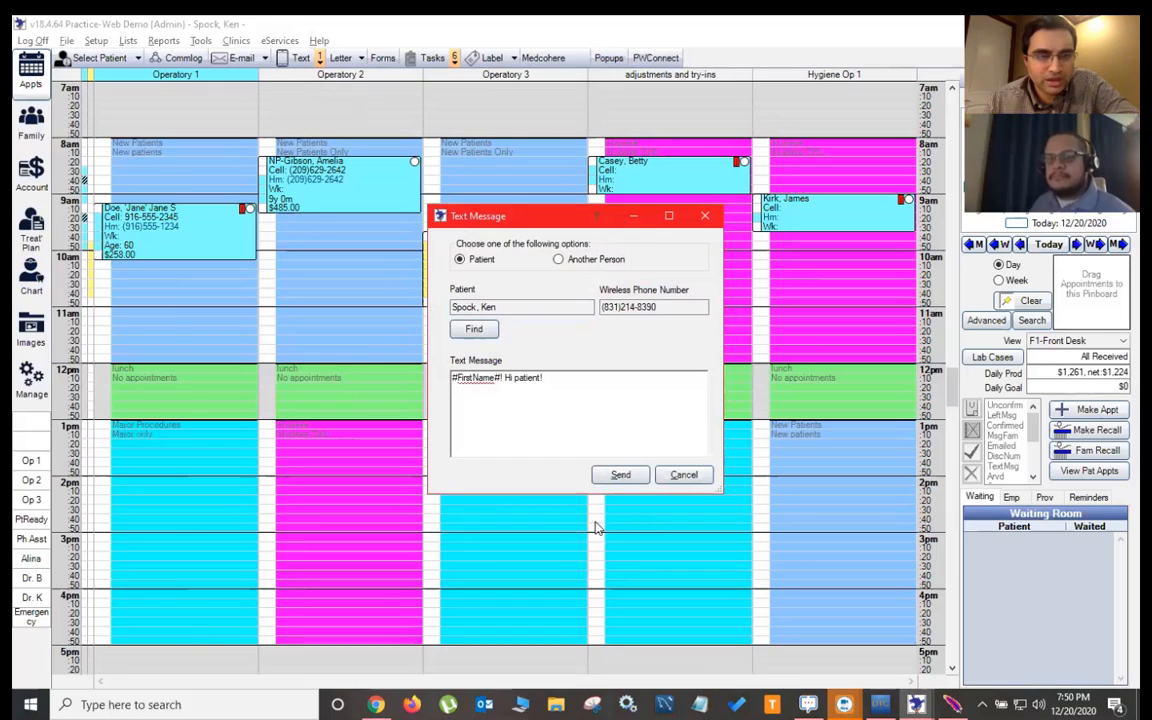
pyautogui.click(609, 473)
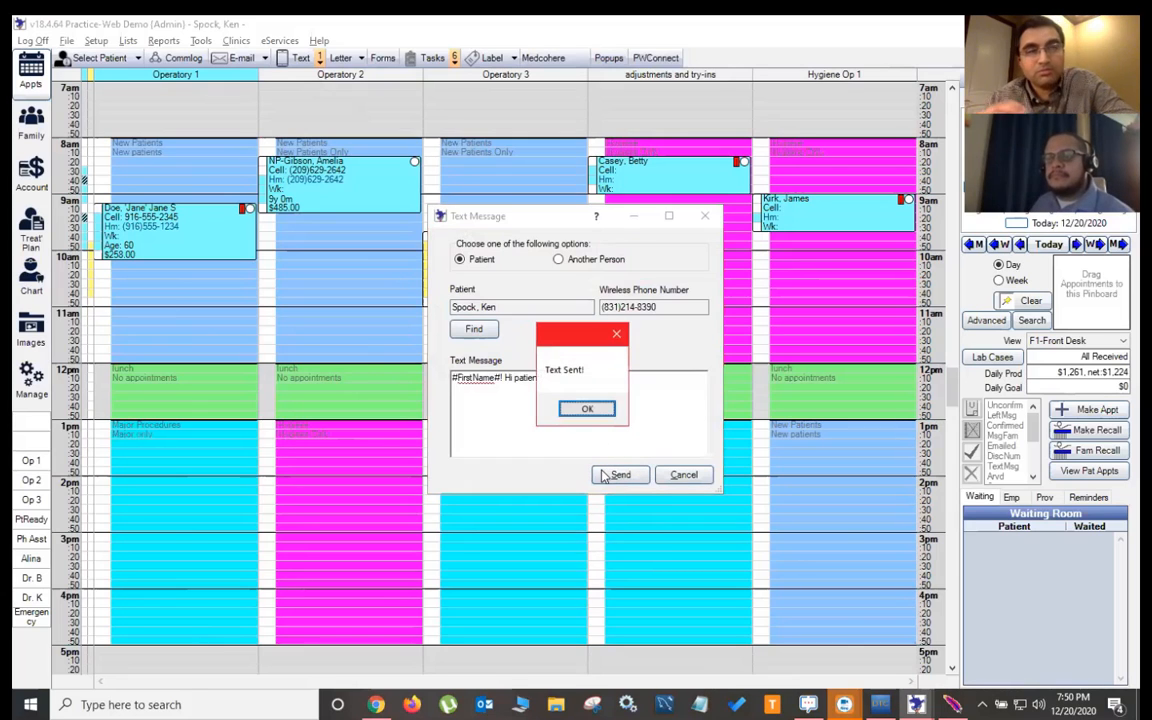
pyautogui.click(588, 405)
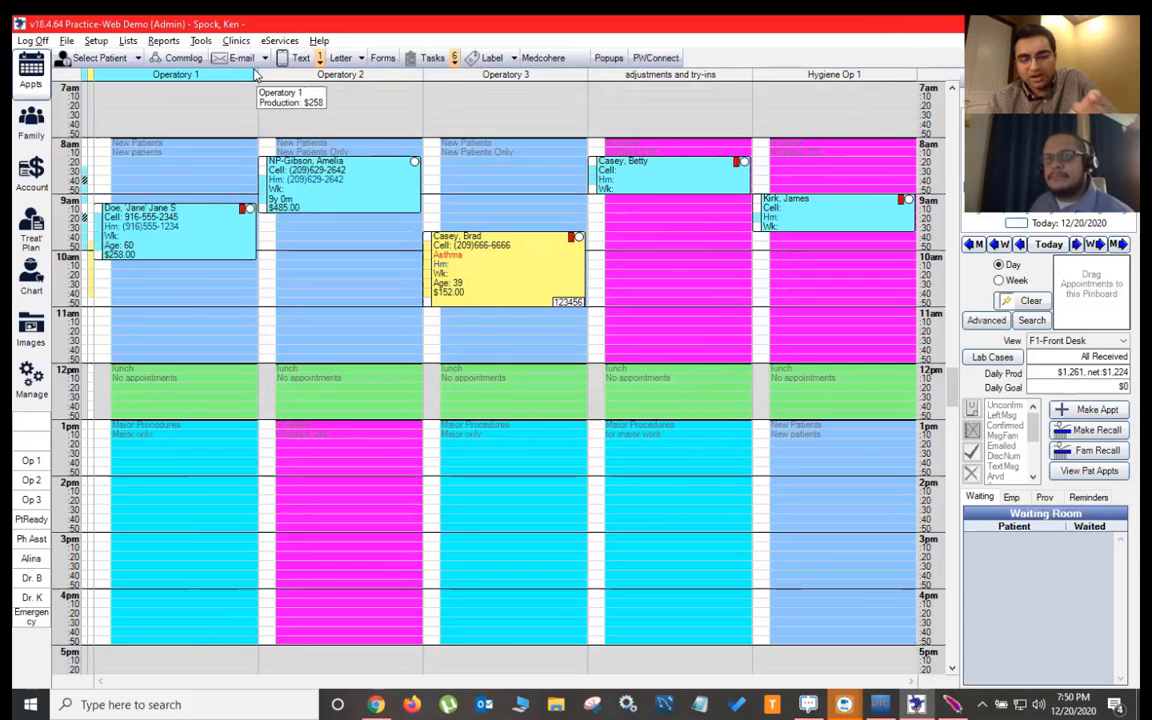
pyautogui.moveTo(196, 27); pyautogui.dragTo(195, 82)
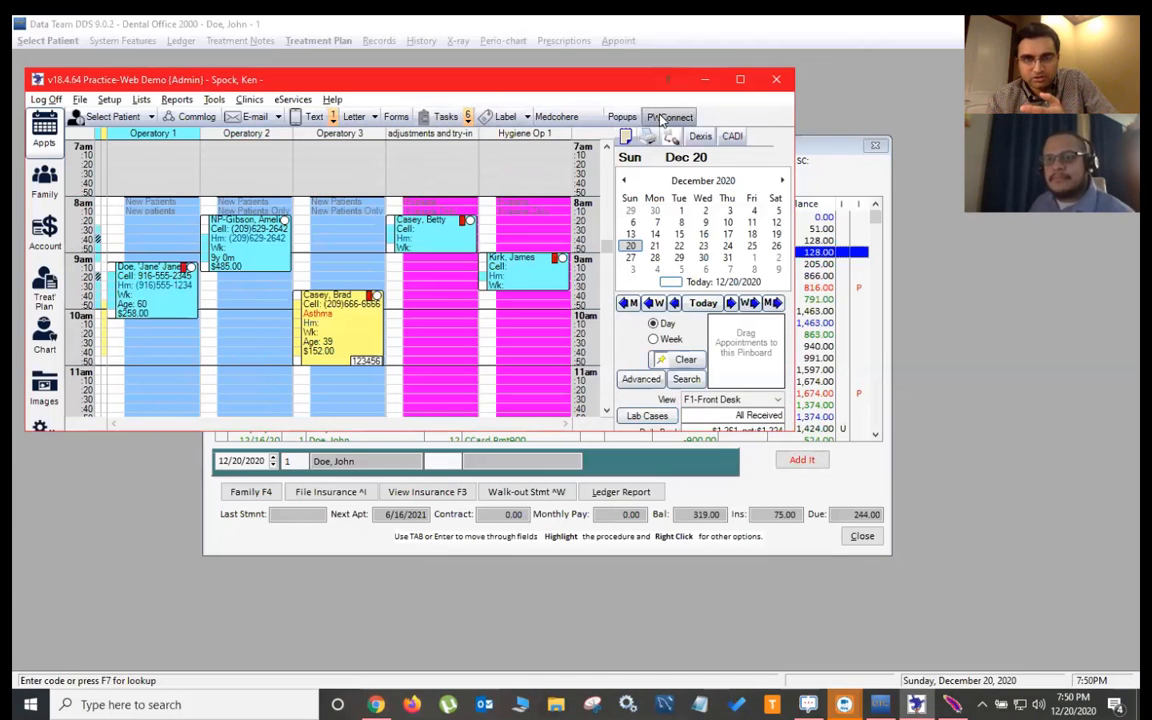
pyautogui.doubleClick(666, 76)
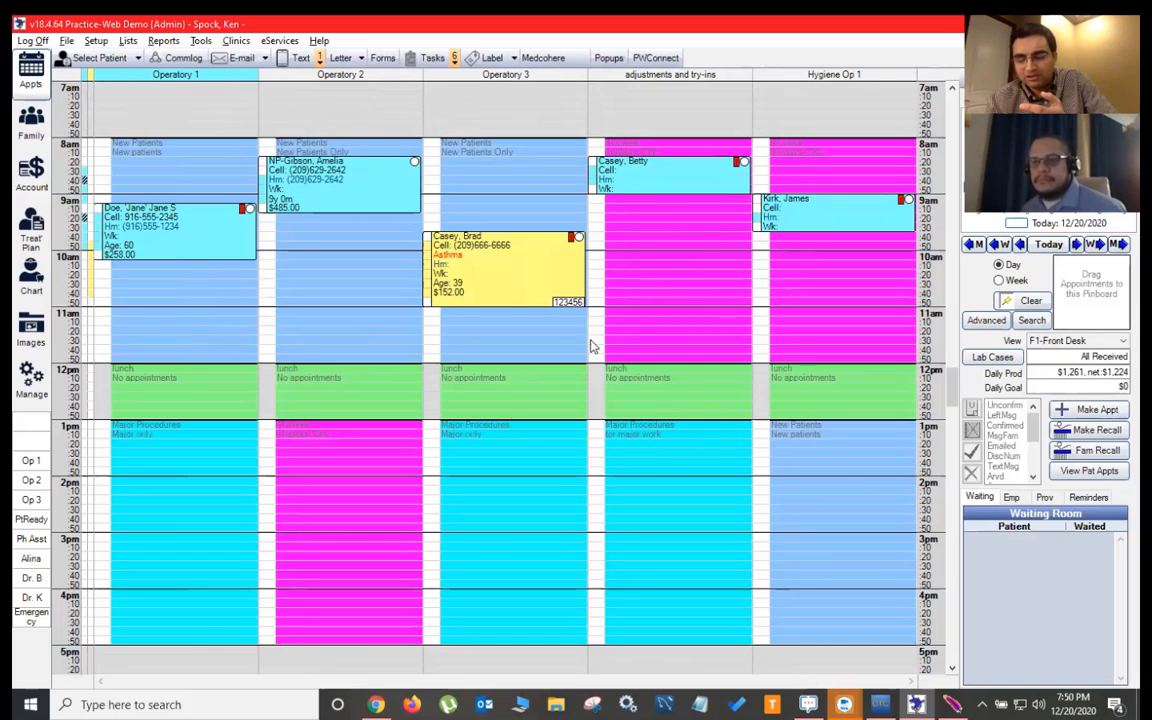
# - Open pwConnect's Marketing Campaigns with the navigation labels expanded and select all coverage types for the patient search
pyautogui.moveTo(503, 291)
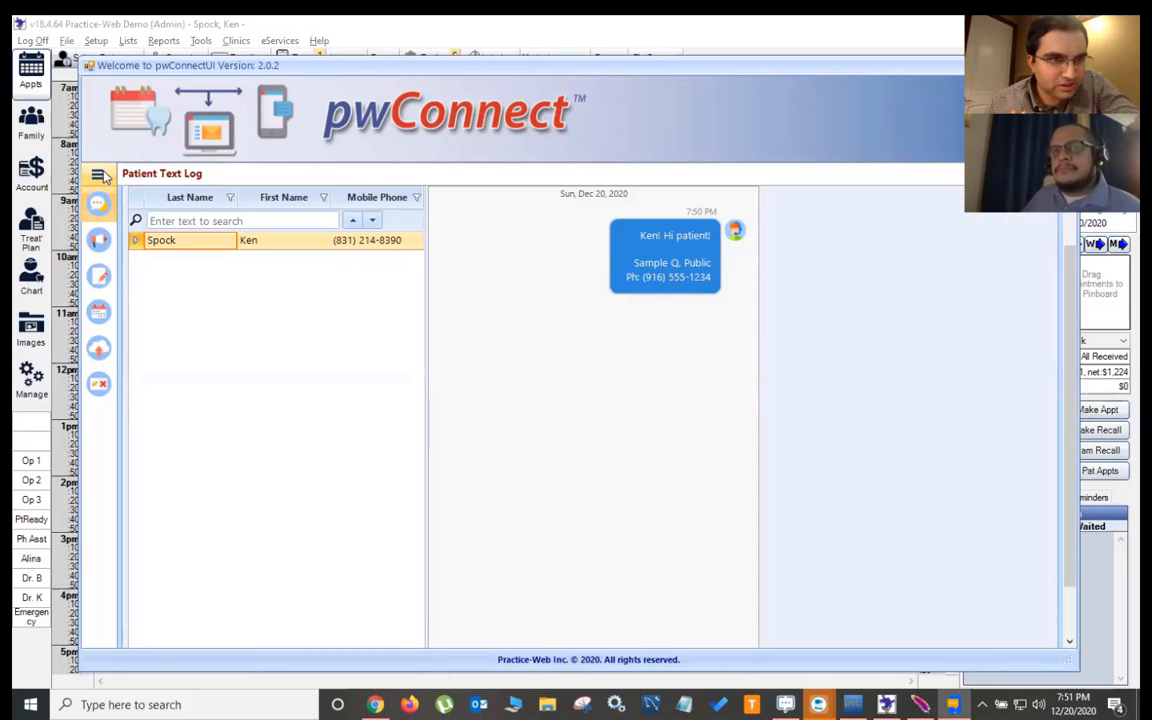
pyautogui.click(98, 242)
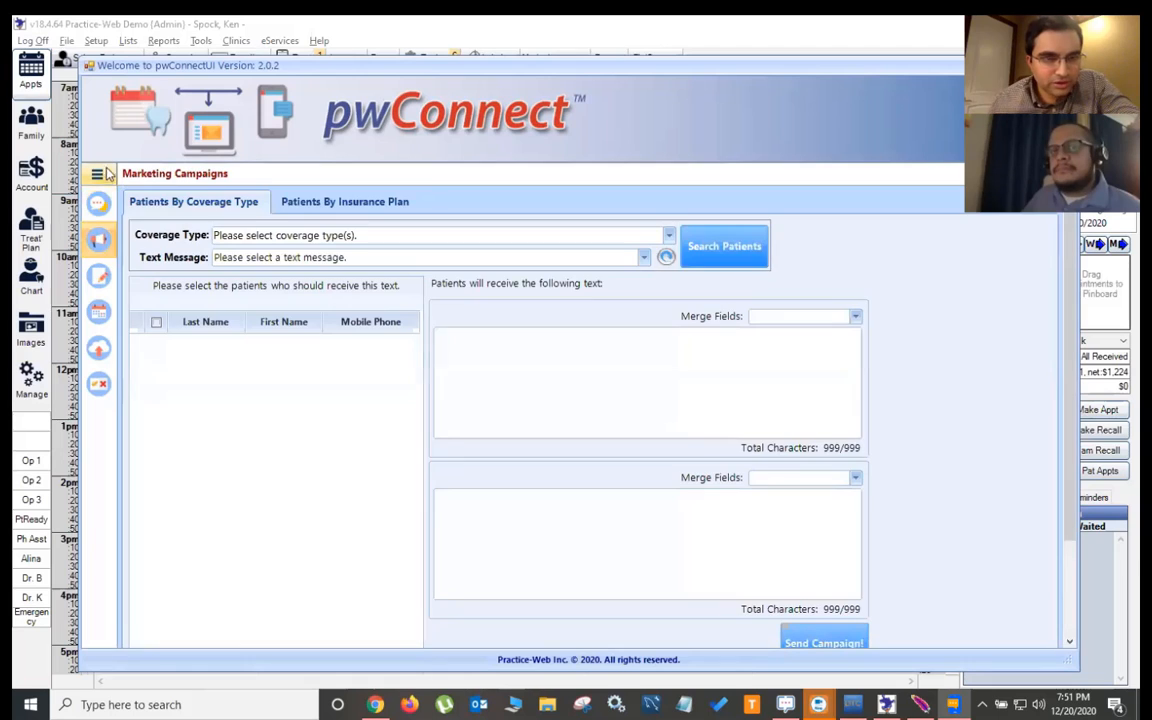
pyautogui.click(99, 176)
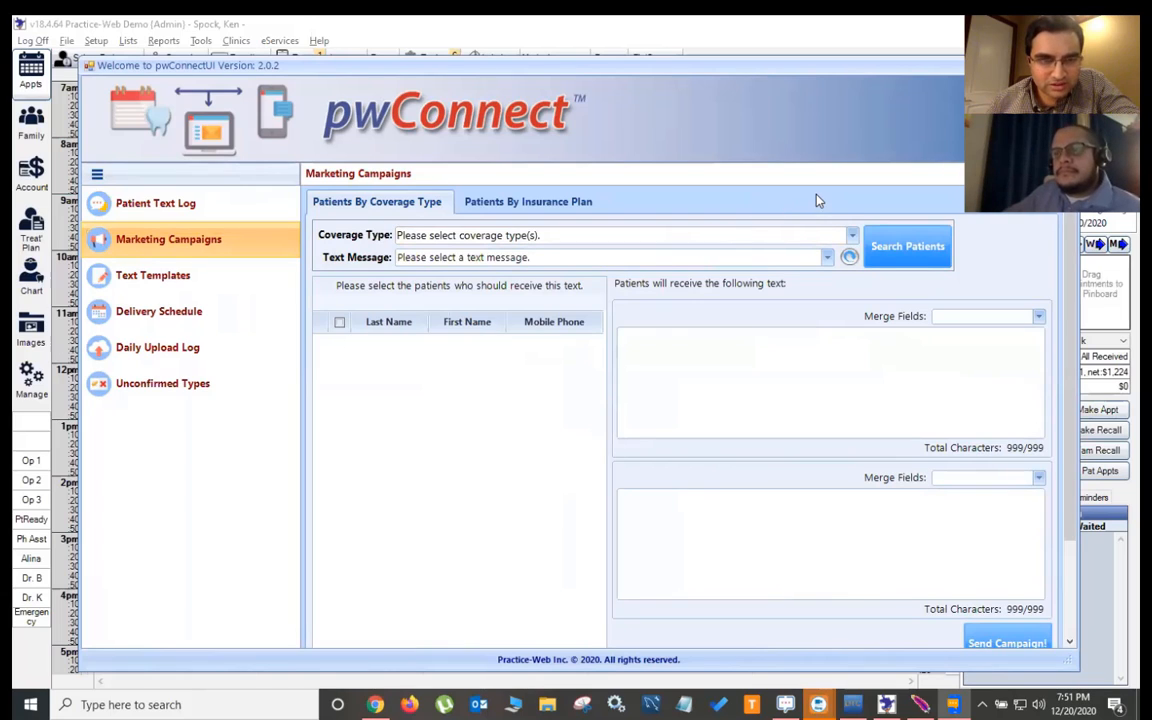
pyautogui.click(851, 235)
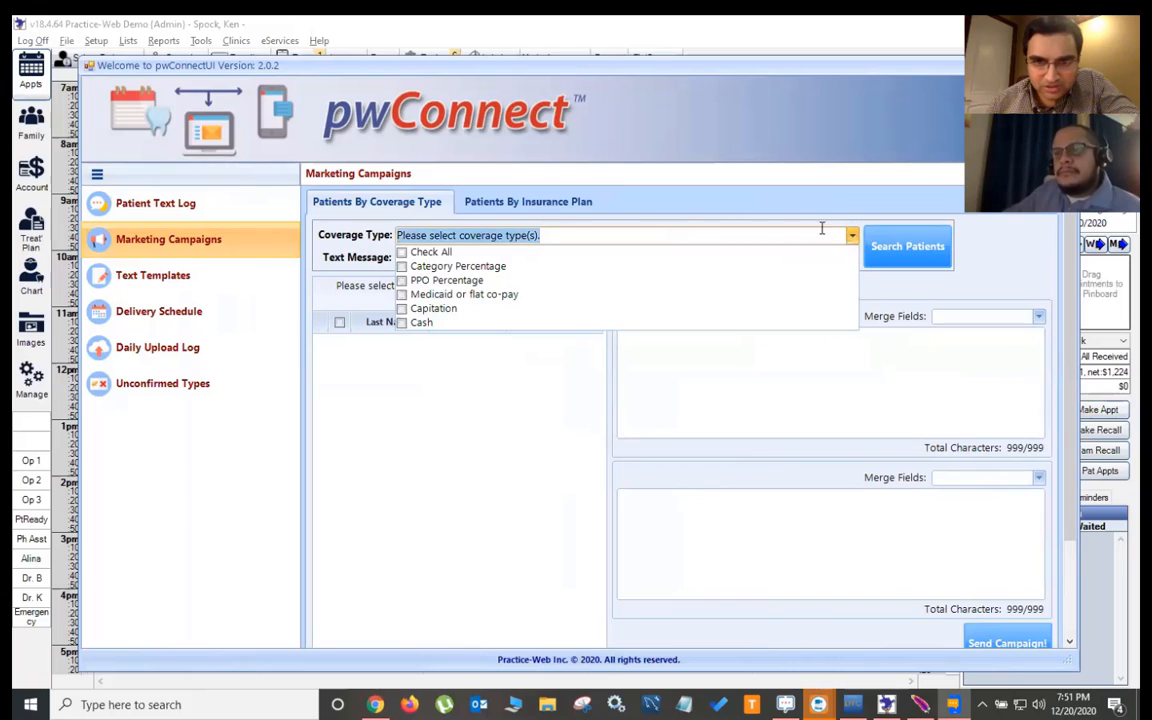
pyautogui.click(564, 252)
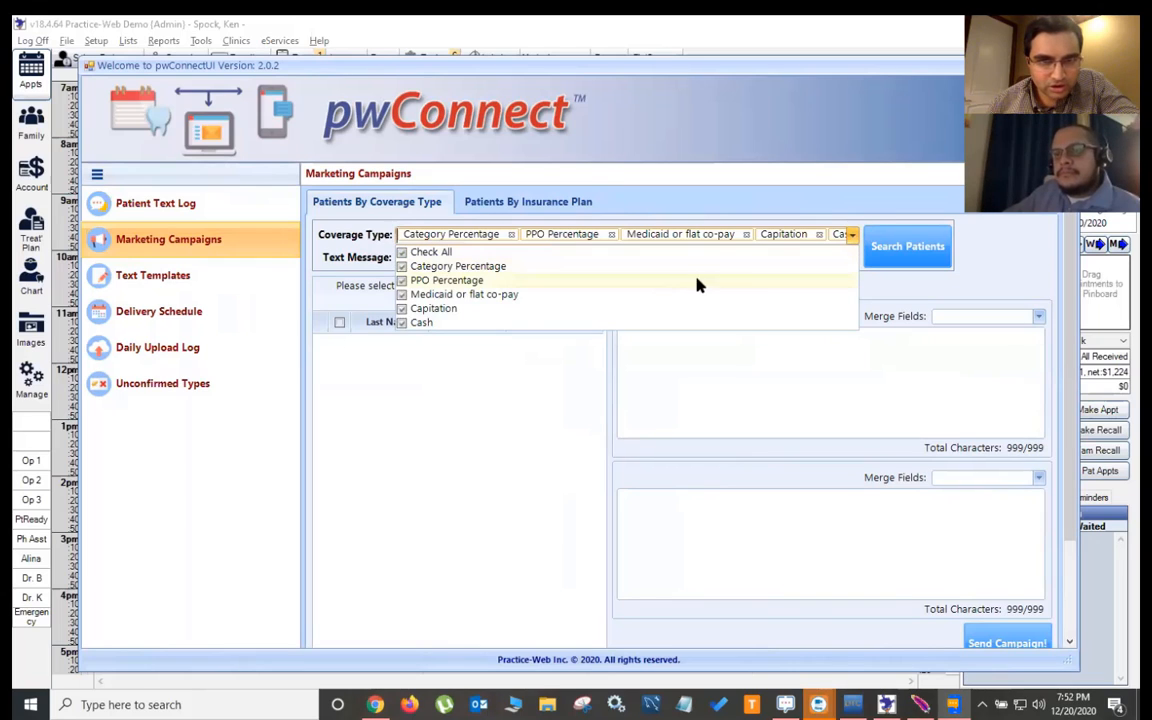
pyautogui.click(851, 234)
# - Choose the Default text message for the campaign and search for patients matching the selected coverage types
pyautogui.click(827, 257)
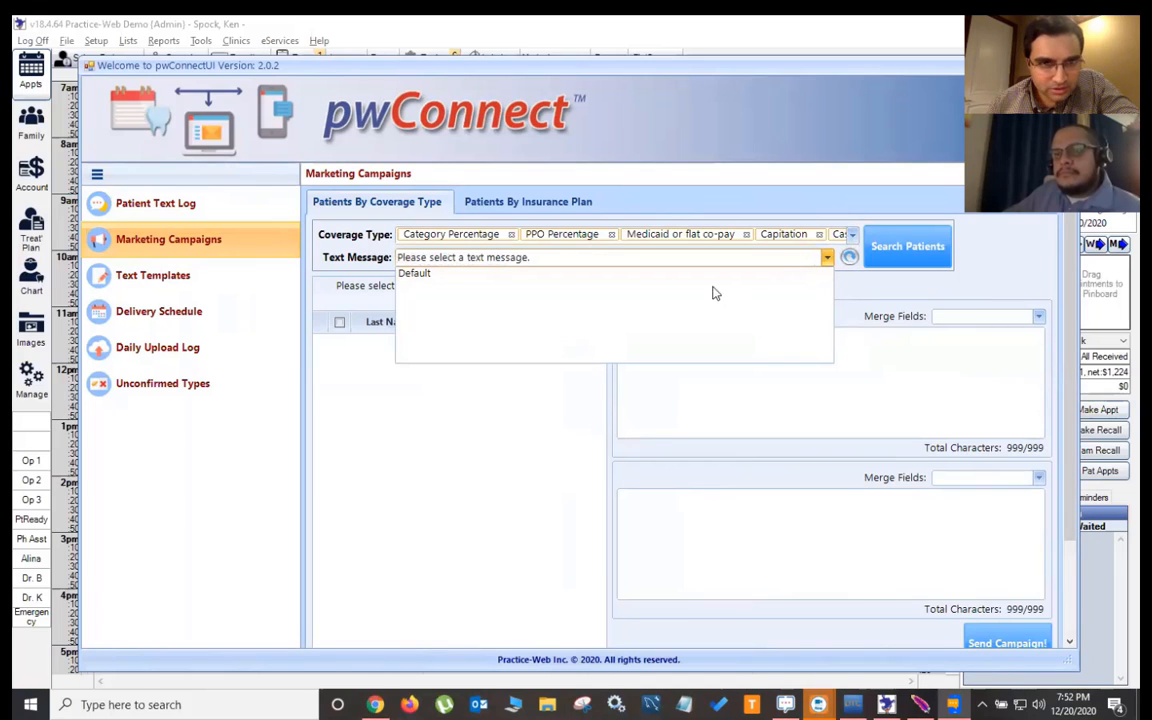
pyautogui.click(627, 274)
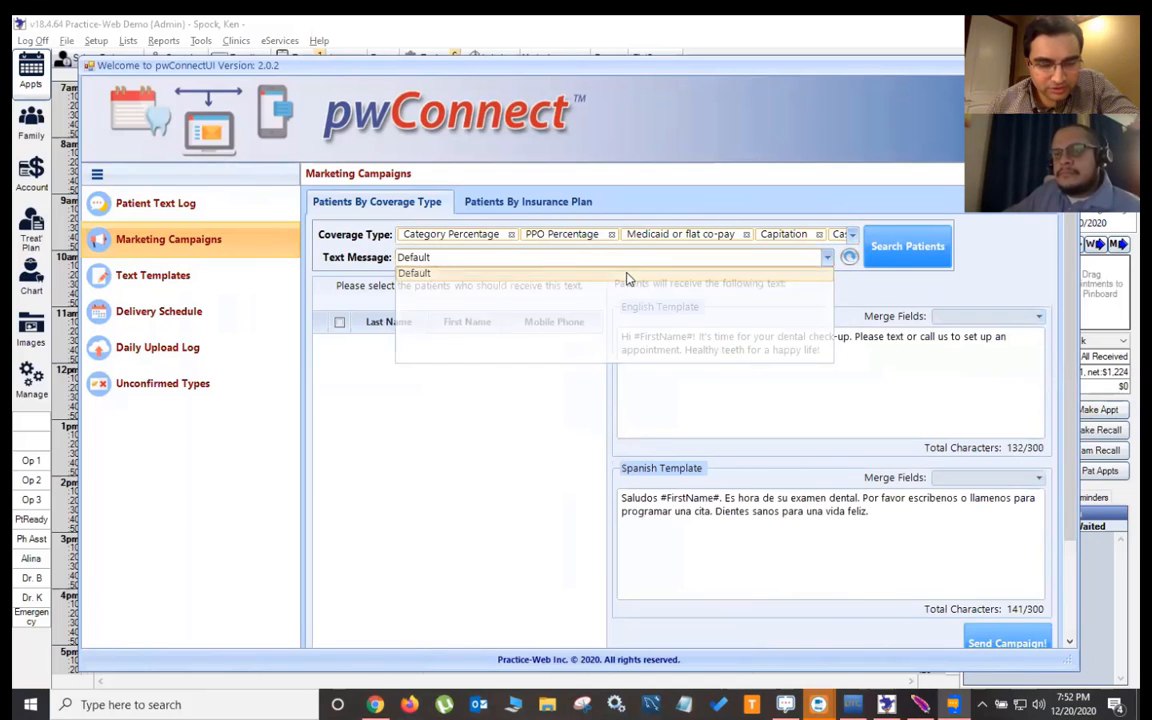
pyautogui.click(846, 400)
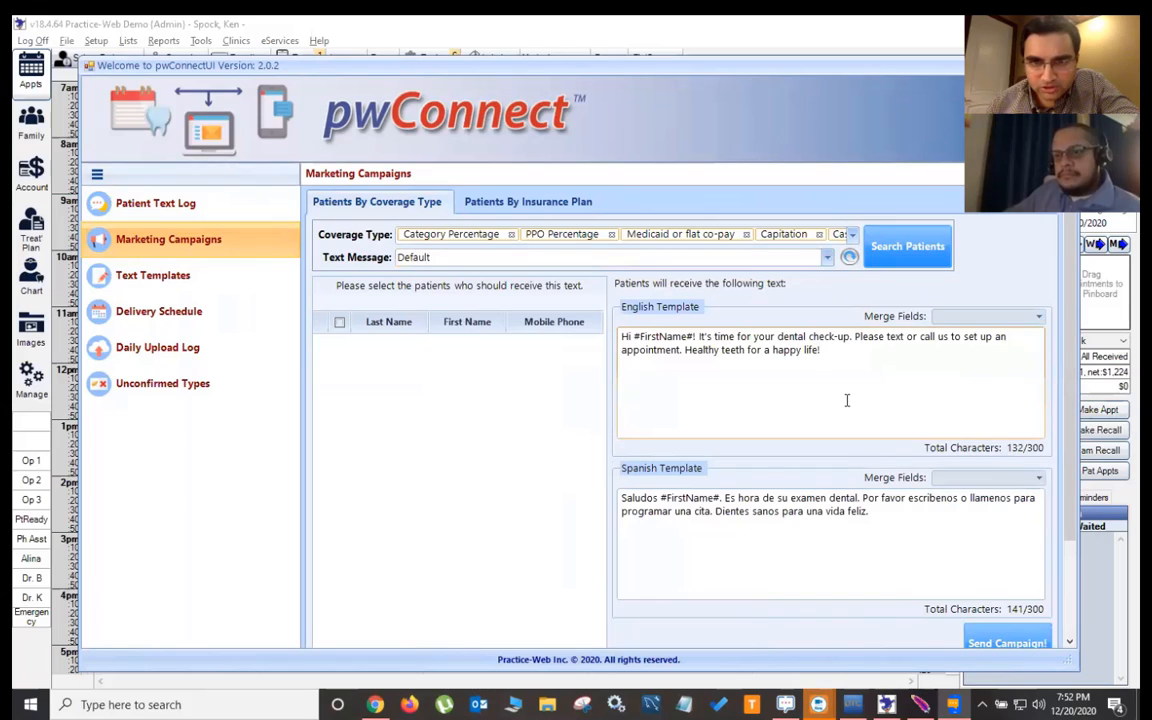
pyautogui.click(905, 252)
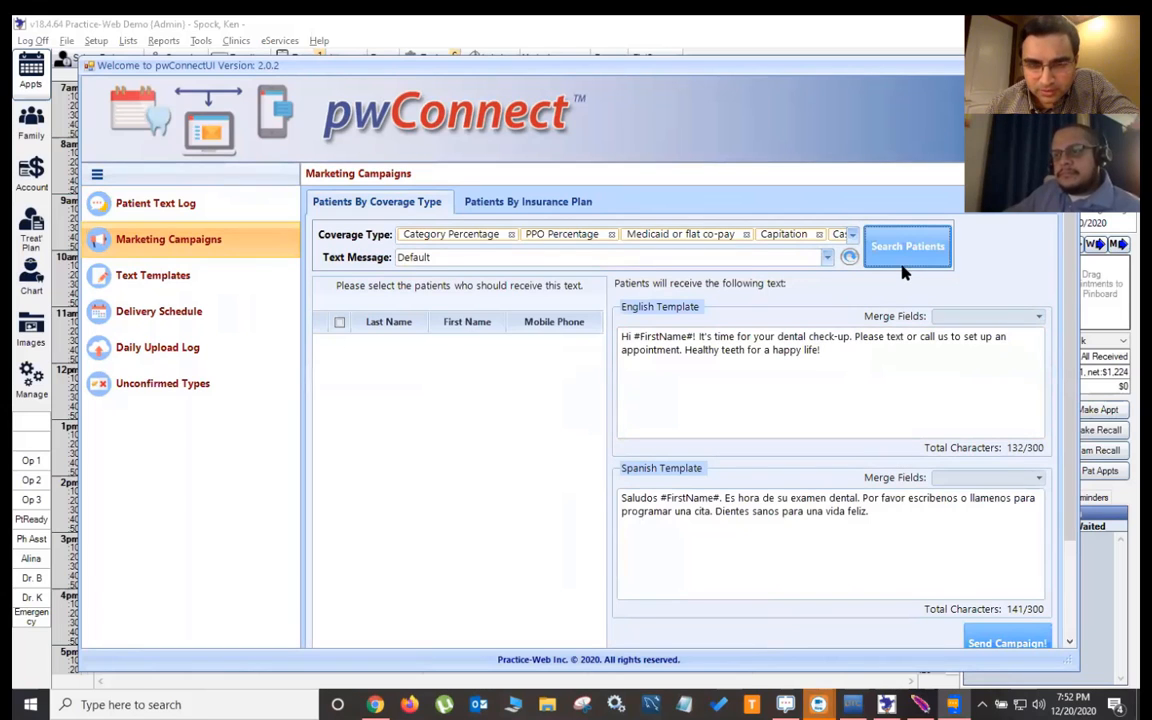
pyautogui.click(846, 372)
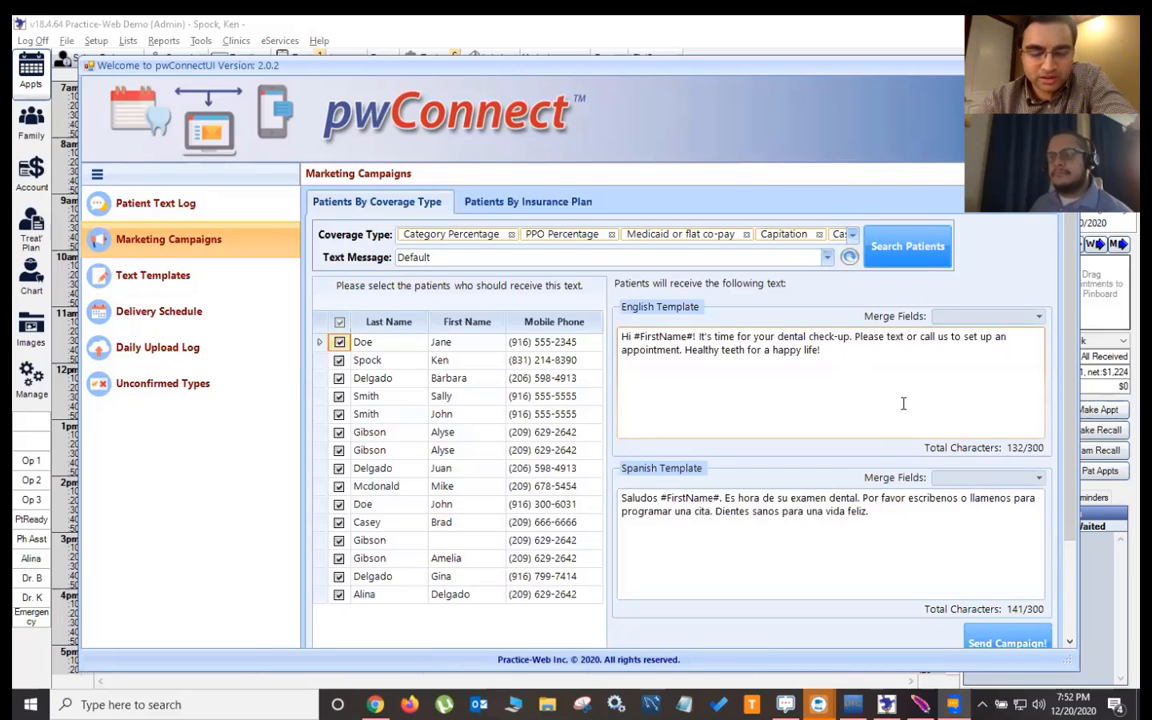
# - Leave pwConnect and open the Recall list from Practice-Web's appointment lists
pyautogui.click(1020, 65)
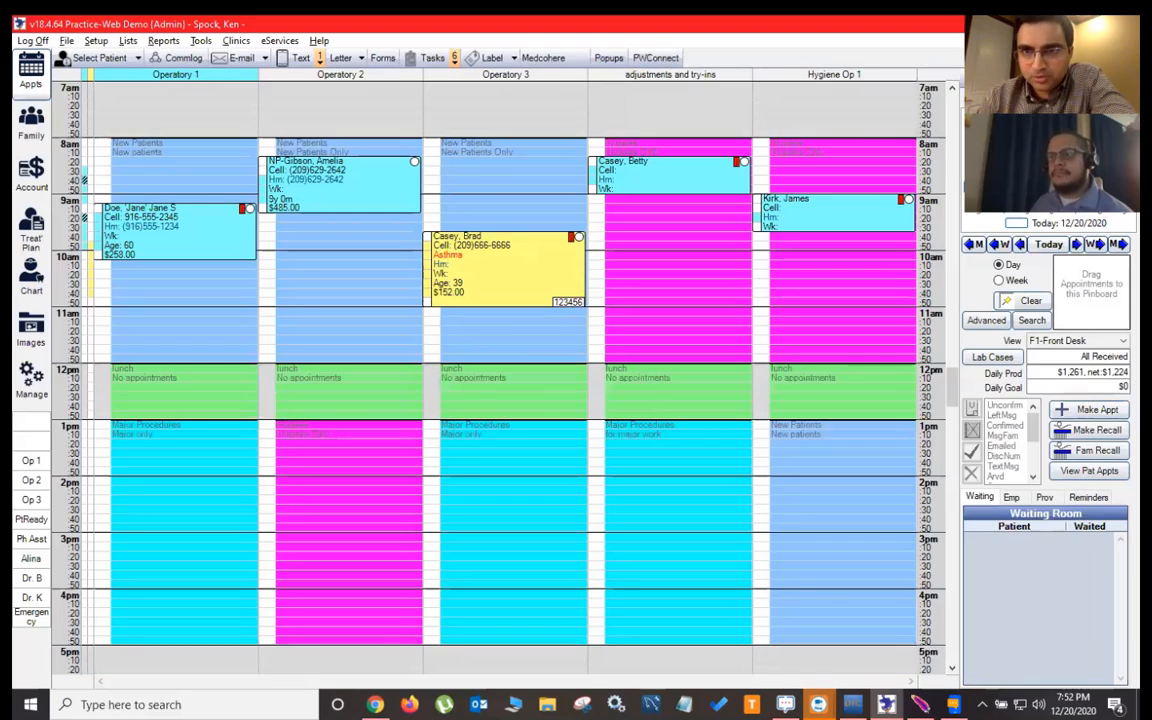
pyautogui.click(986, 78)
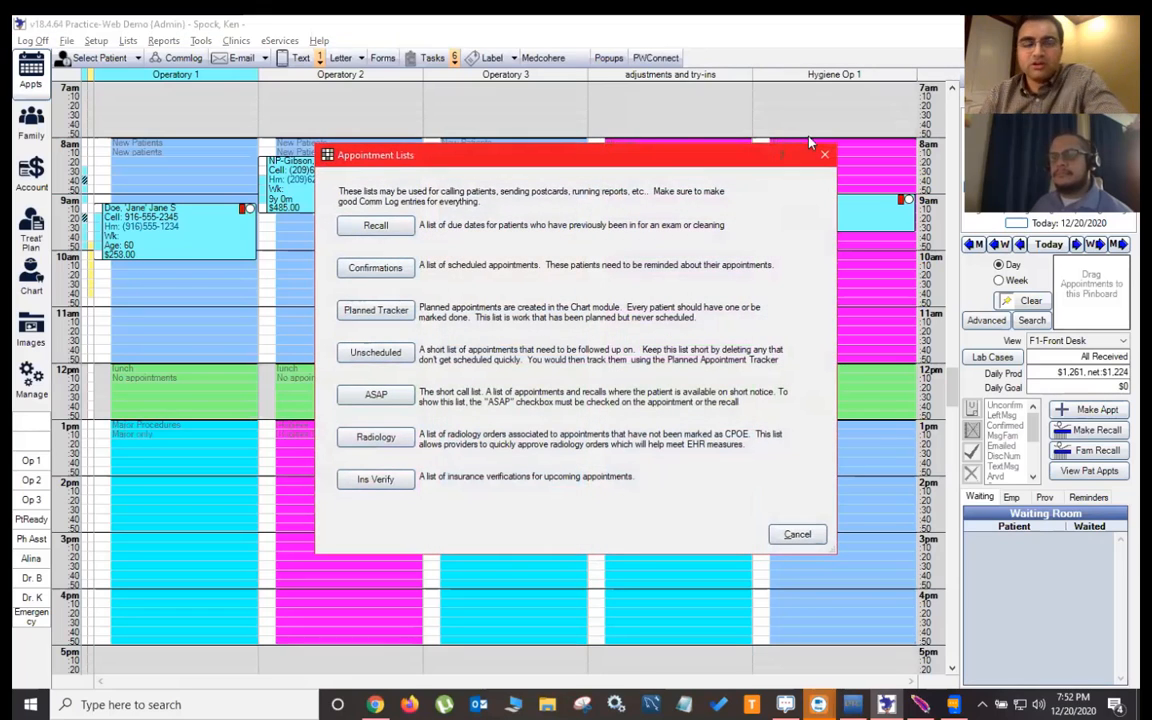
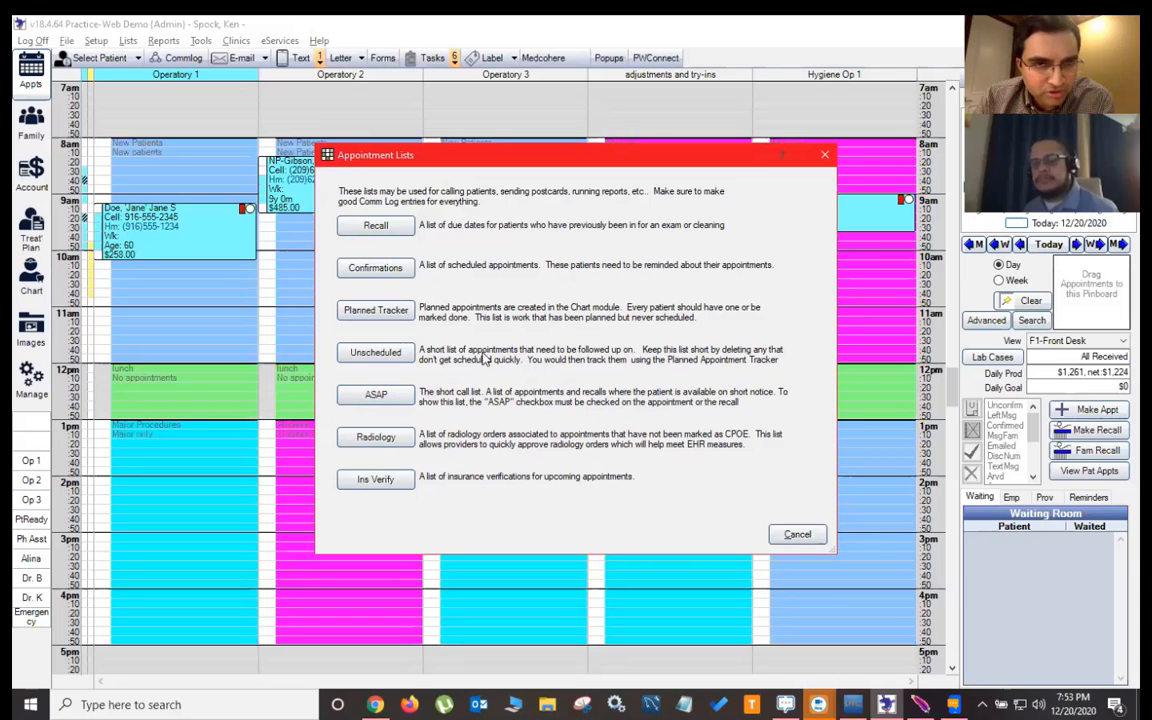
pyautogui.click(378, 227)
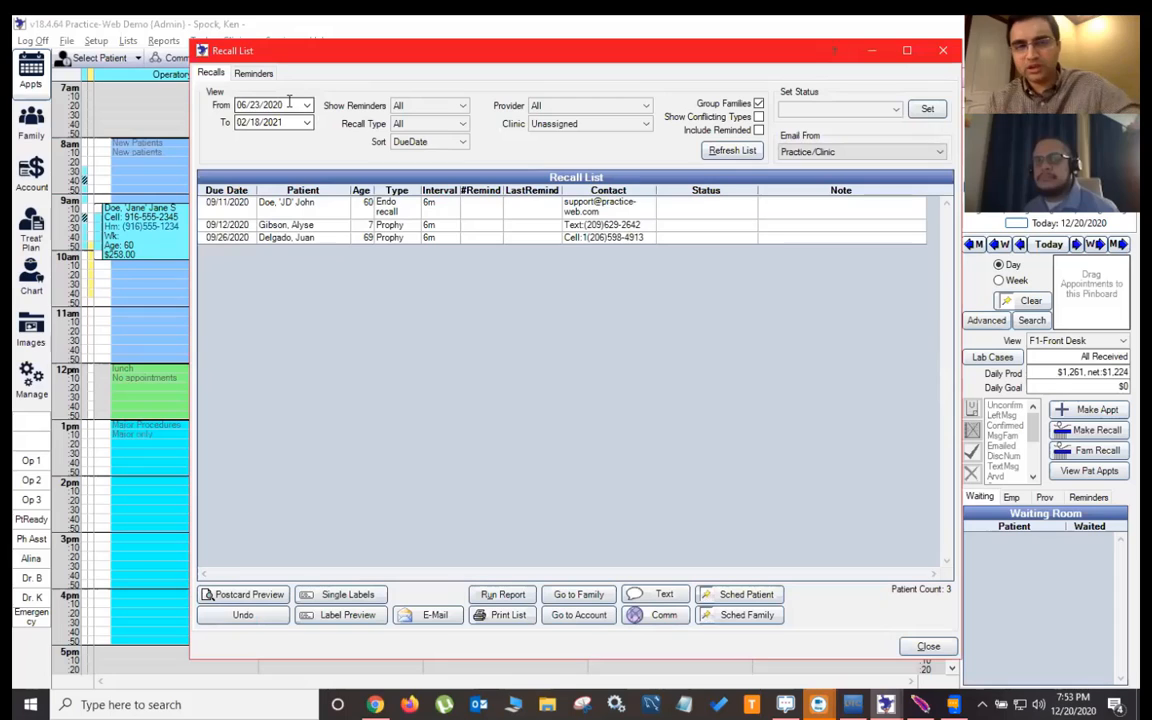
# - Clear the From date in the Recall List and refresh the list
pyautogui.moveTo(289, 103); pyautogui.dragTo(201, 104)
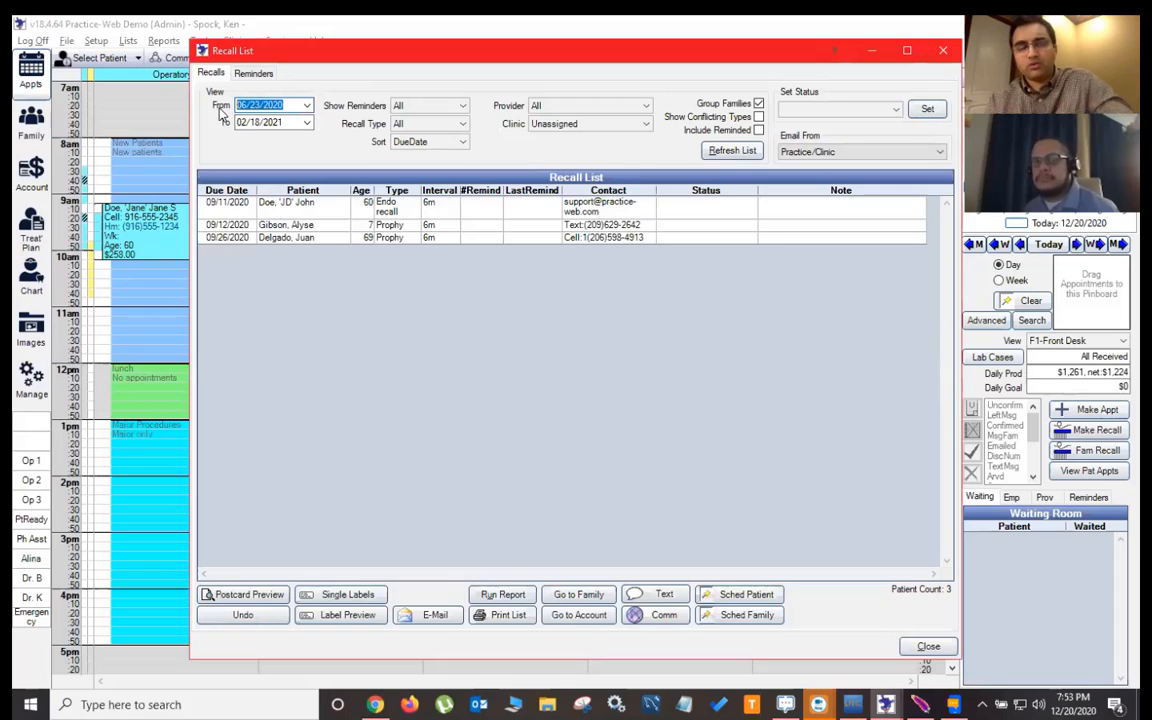
pyautogui.press('BackSpace')
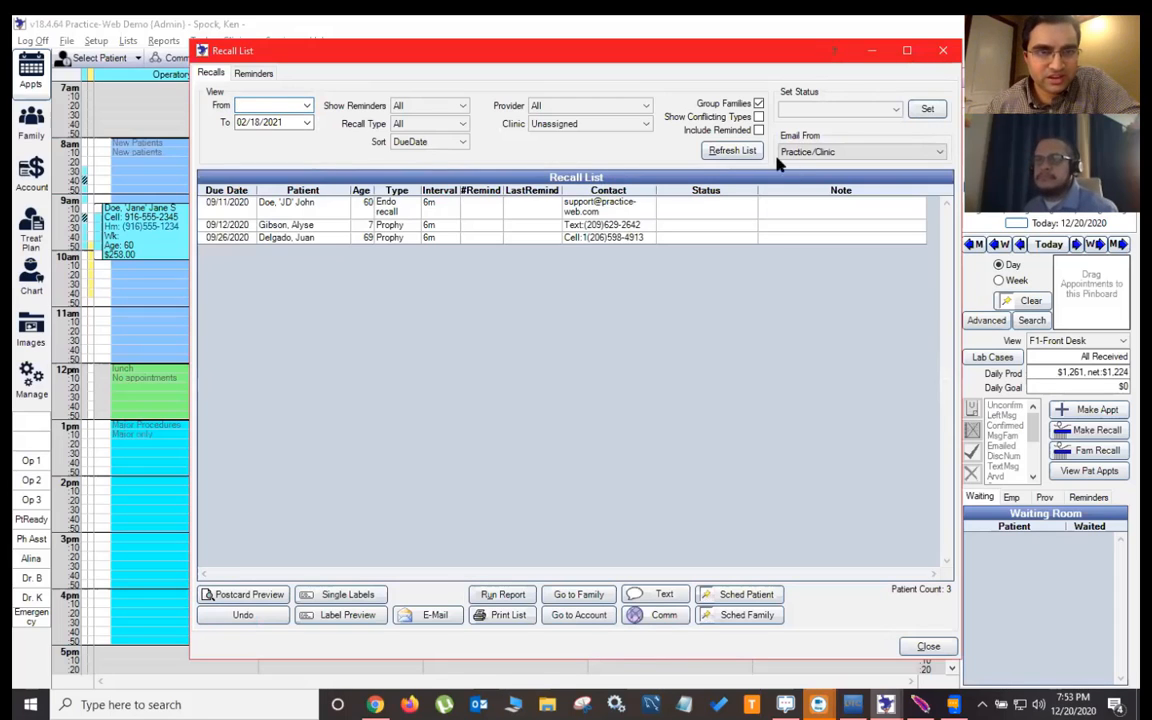
pyautogui.click(732, 150)
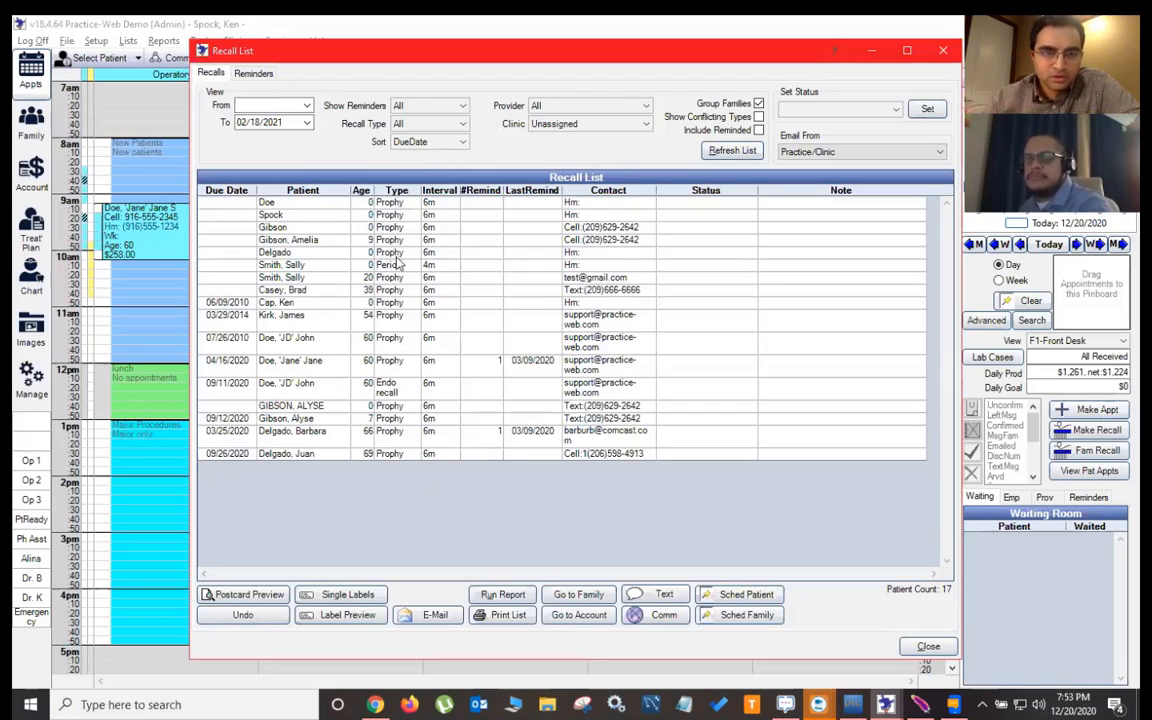
# - Open on-demand texting for the recall patients, review the Default English message, and close it and the Recall List without sending
pyautogui.click(414, 213)
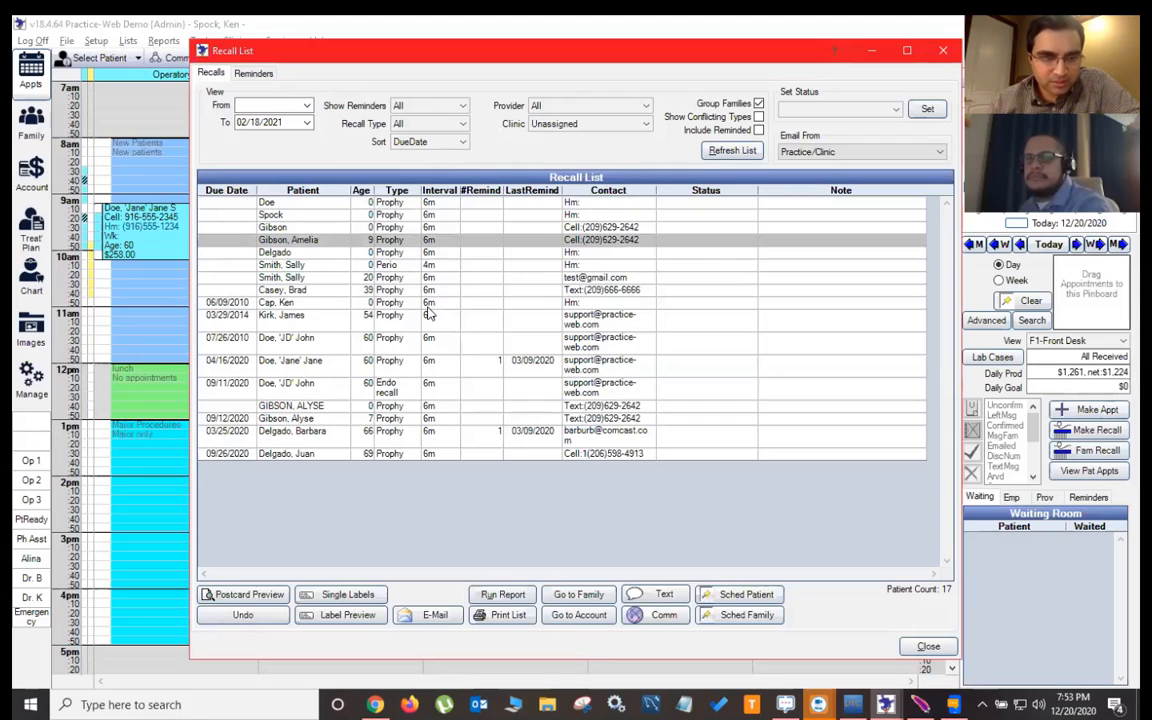
pyautogui.click(358, 280)
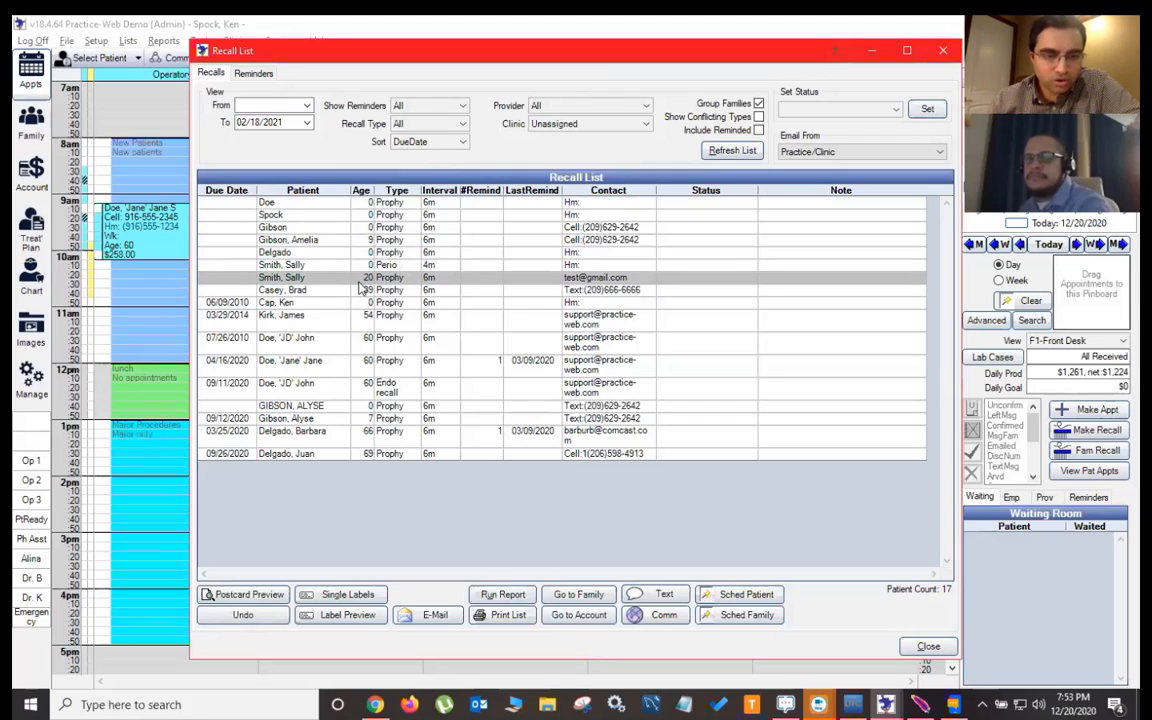
pyautogui.click(325, 320)
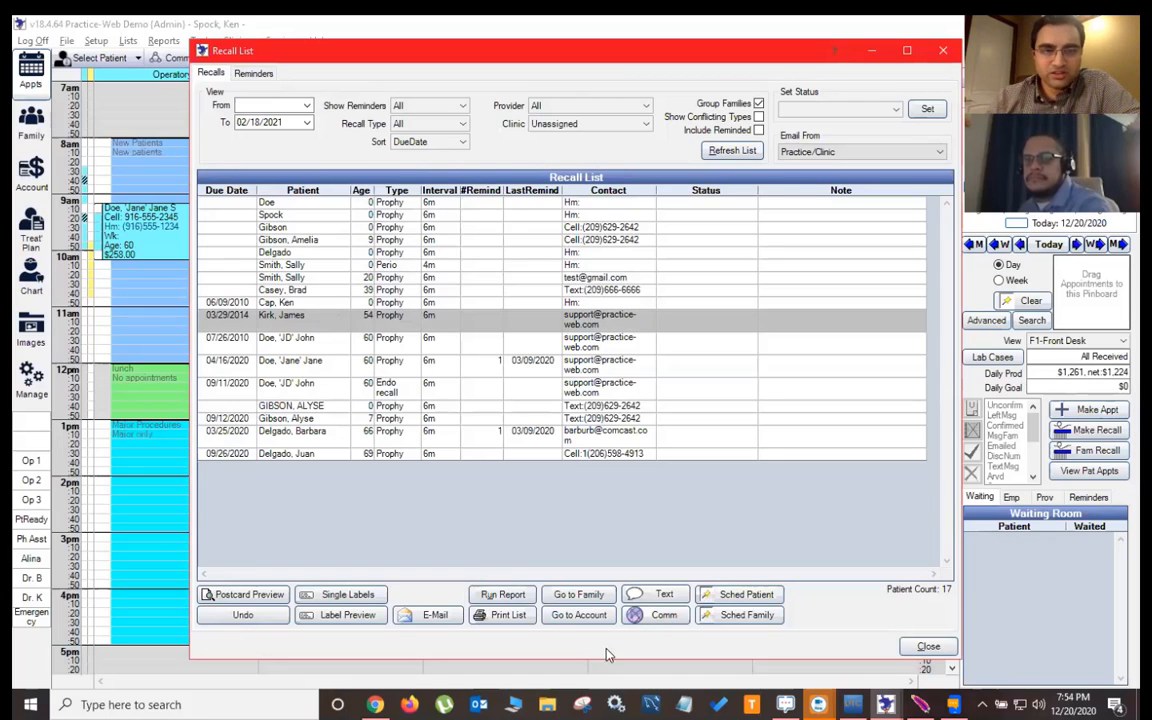
pyautogui.click(660, 600)
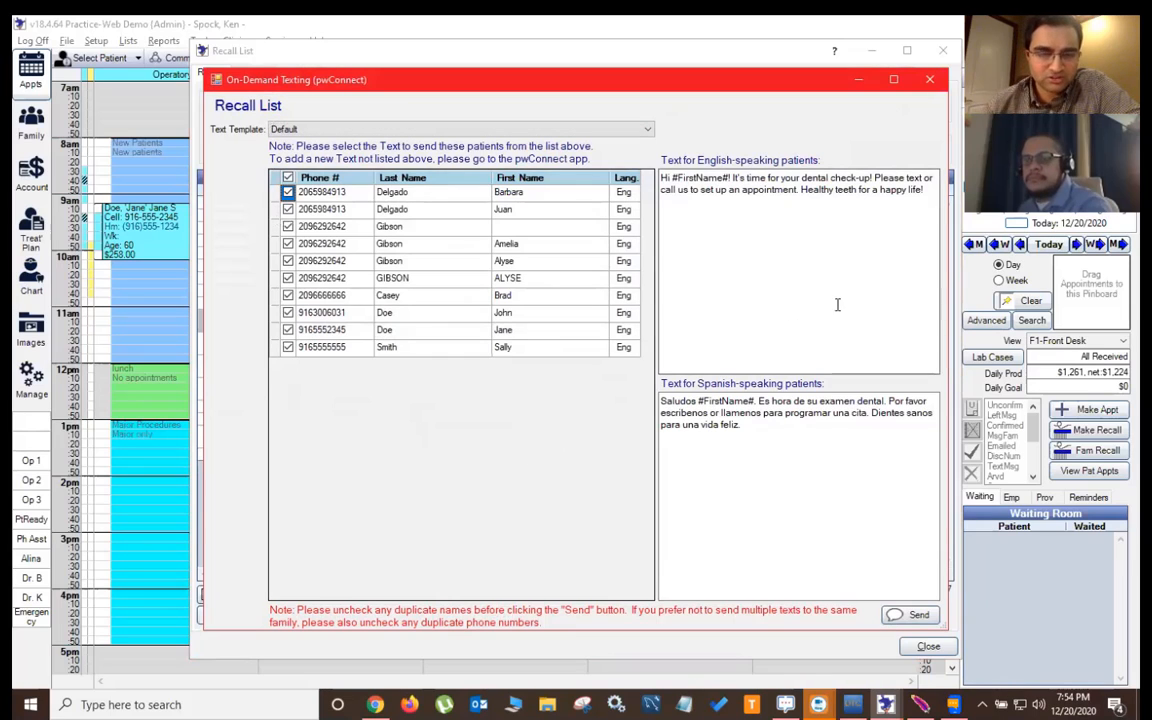
pyautogui.moveTo(890, 190); pyautogui.dragTo(913, 203)
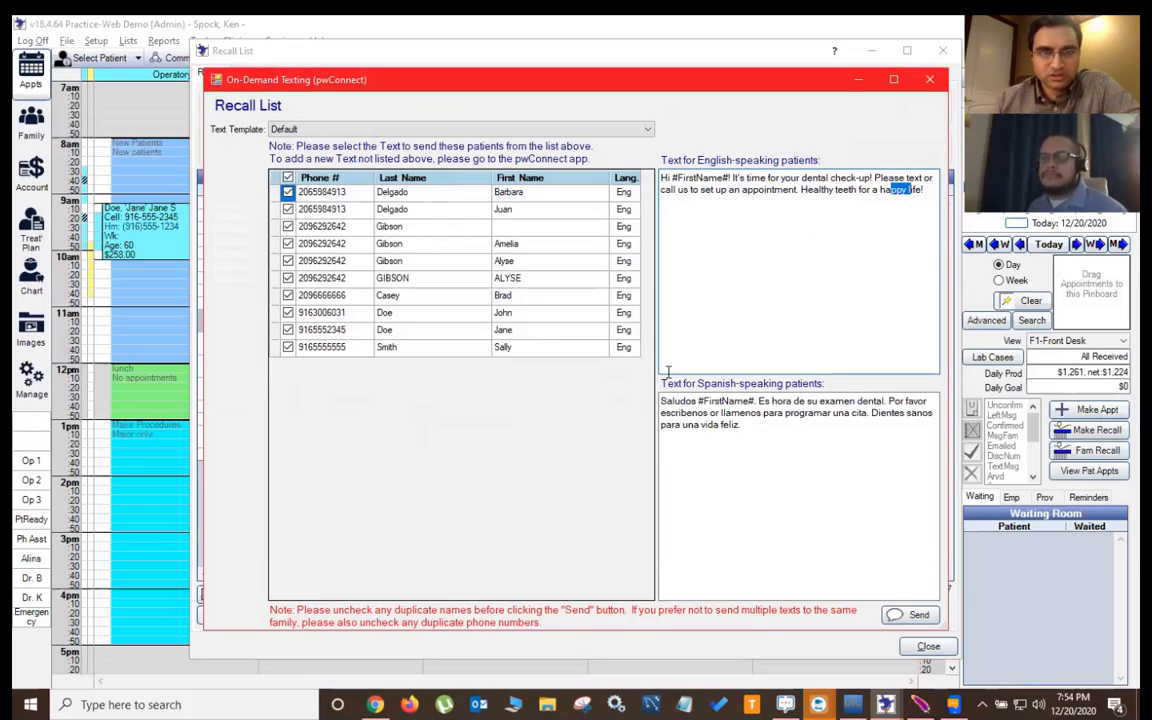
pyautogui.click(818, 200)
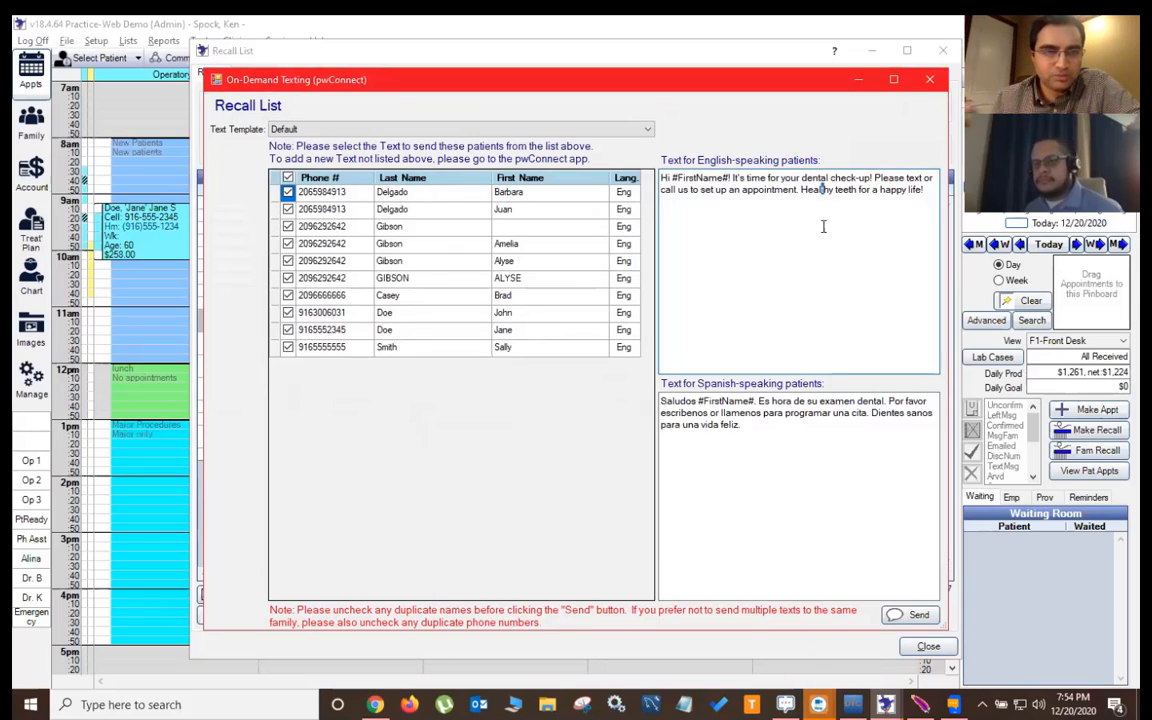
pyautogui.click(901, 189)
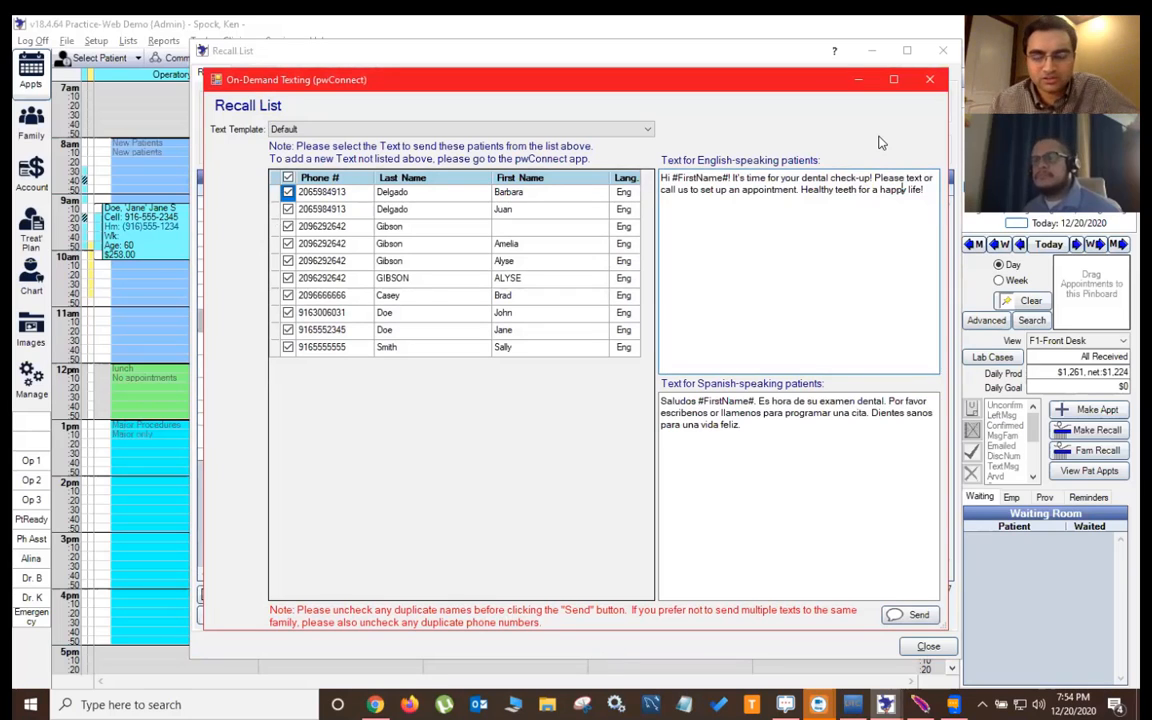
pyautogui.click(931, 80)
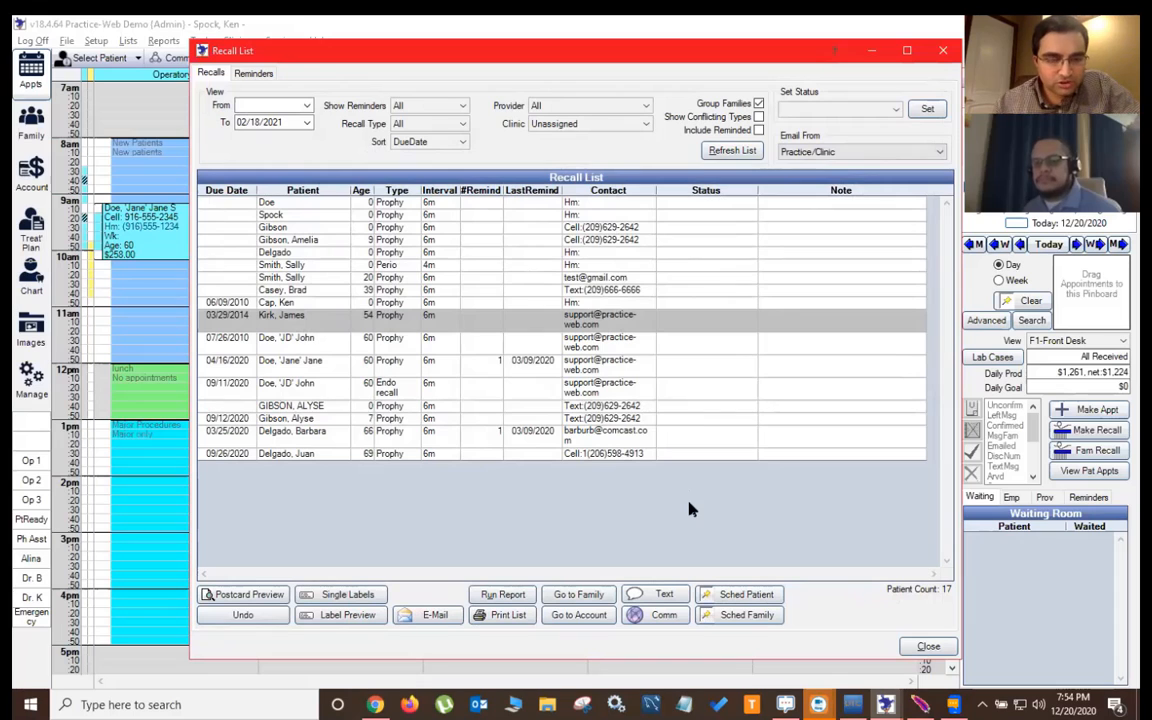
pyautogui.click(927, 647)
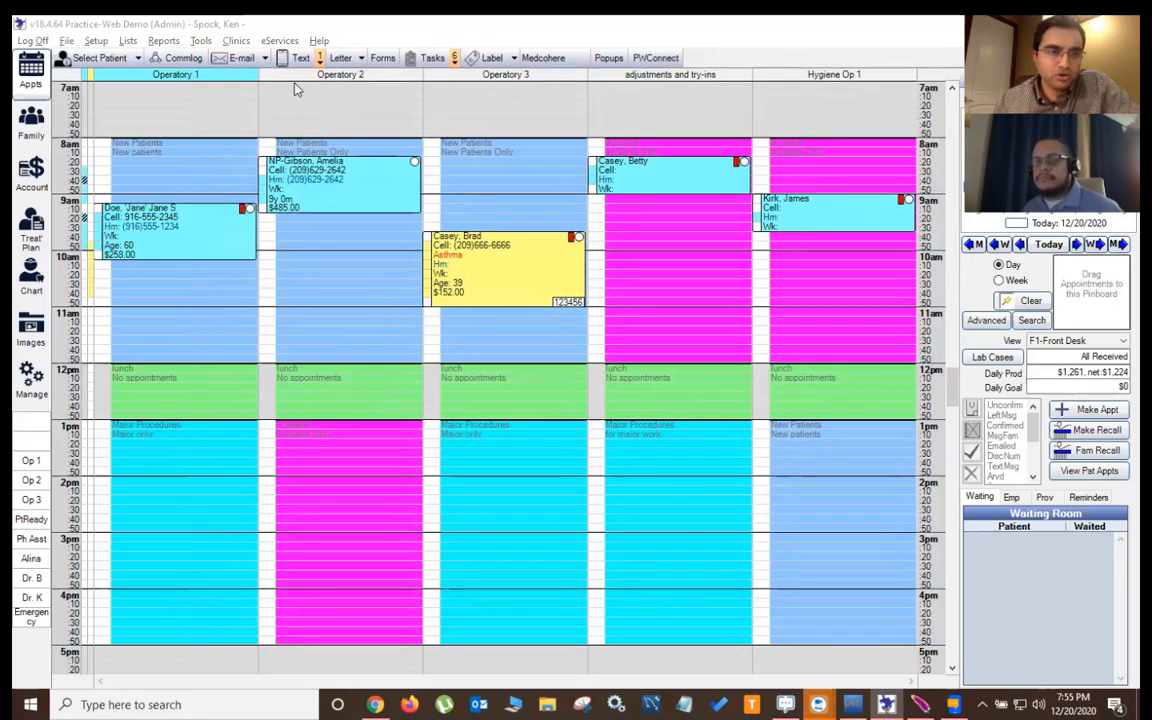
# - Switch to Data Team DDS, close its open family ledger, and return to Practice-Web's appointment schedule with the patient forms window closed
pyautogui.click(382, 57)
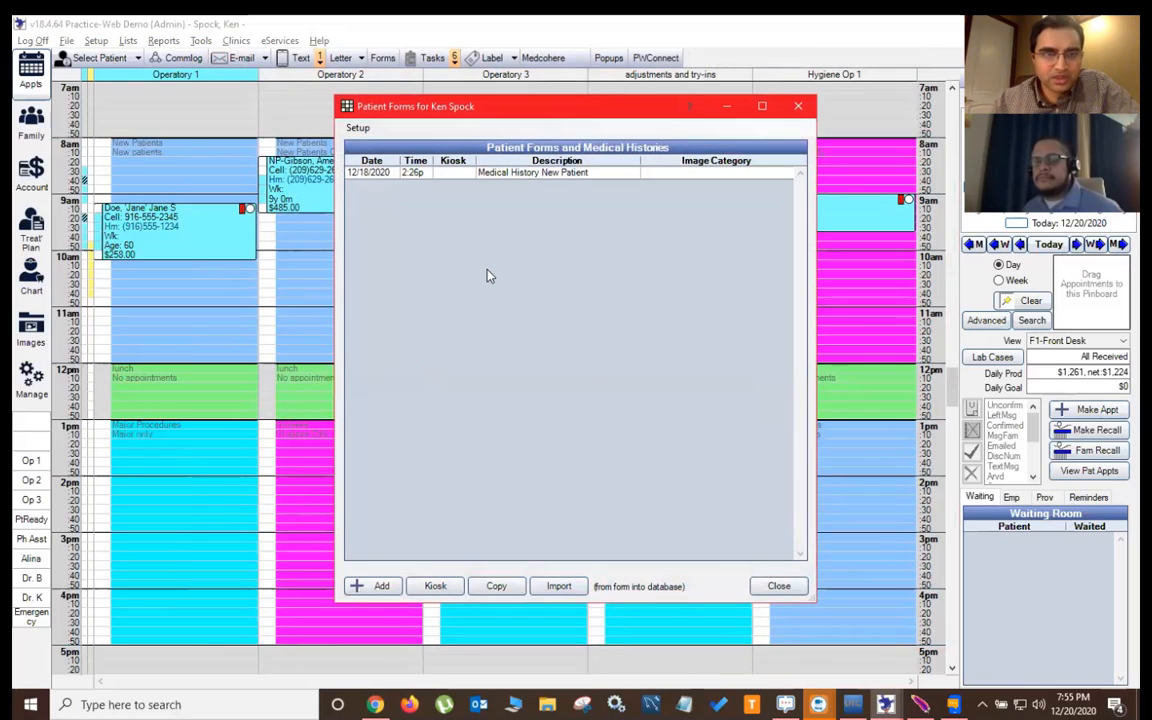
pyautogui.click(852, 704)
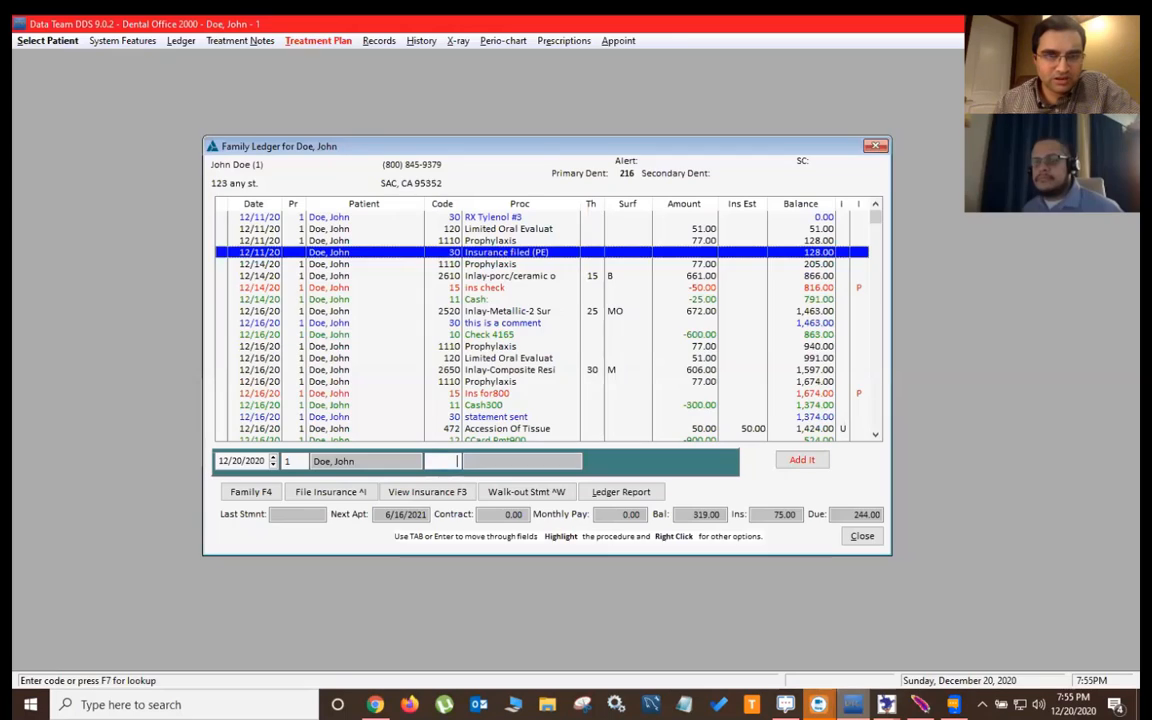
pyautogui.click(871, 148)
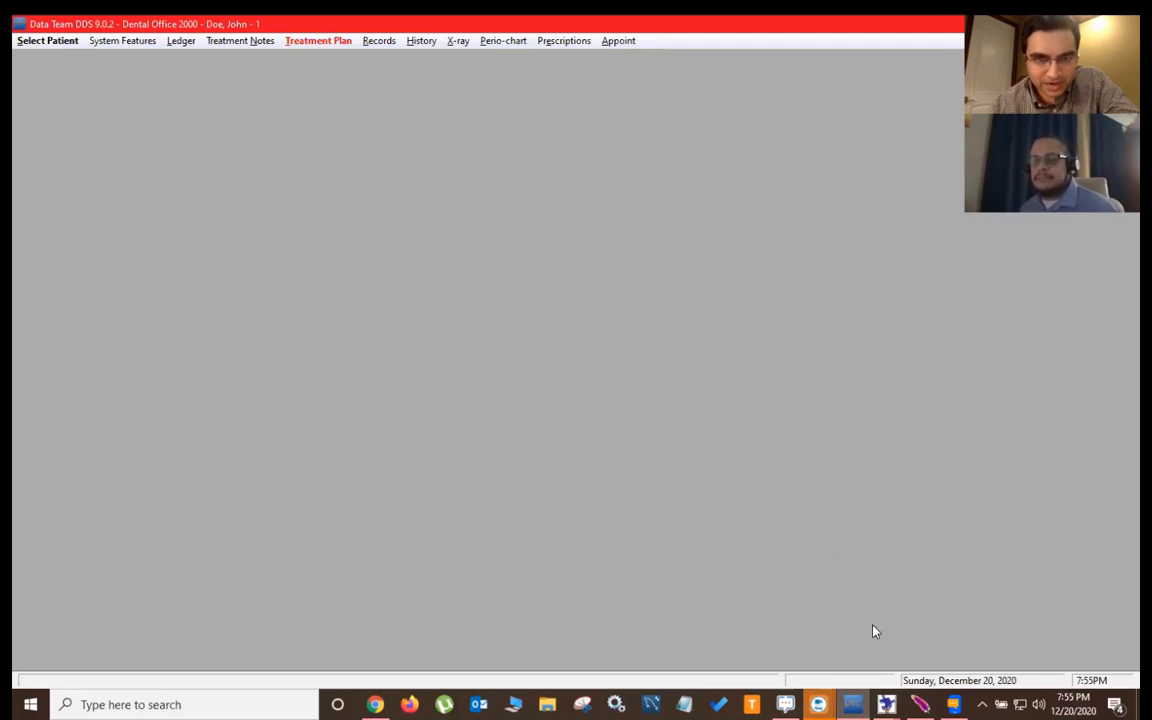
pyautogui.moveTo(886, 704)
pyautogui.click(902, 645)
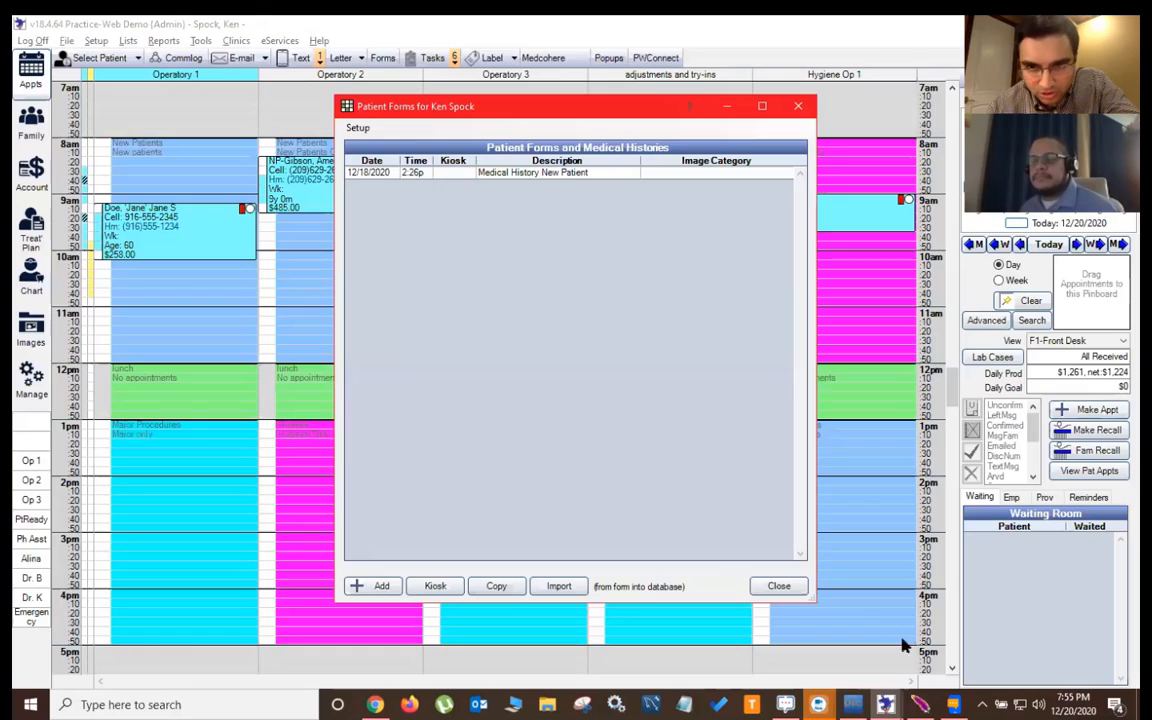
pyautogui.click(798, 106)
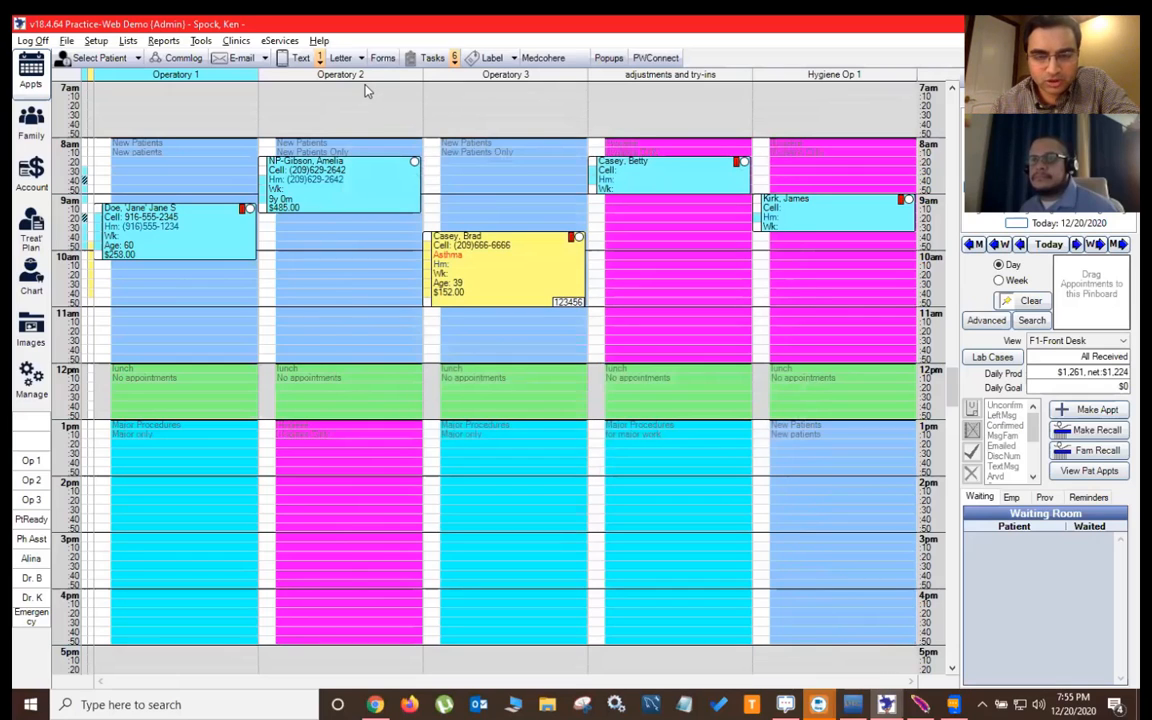
# - Open the selected patient's Medical History New Patient form and examine its medication, allergy and medical condition questions
pyautogui.click(381, 59)
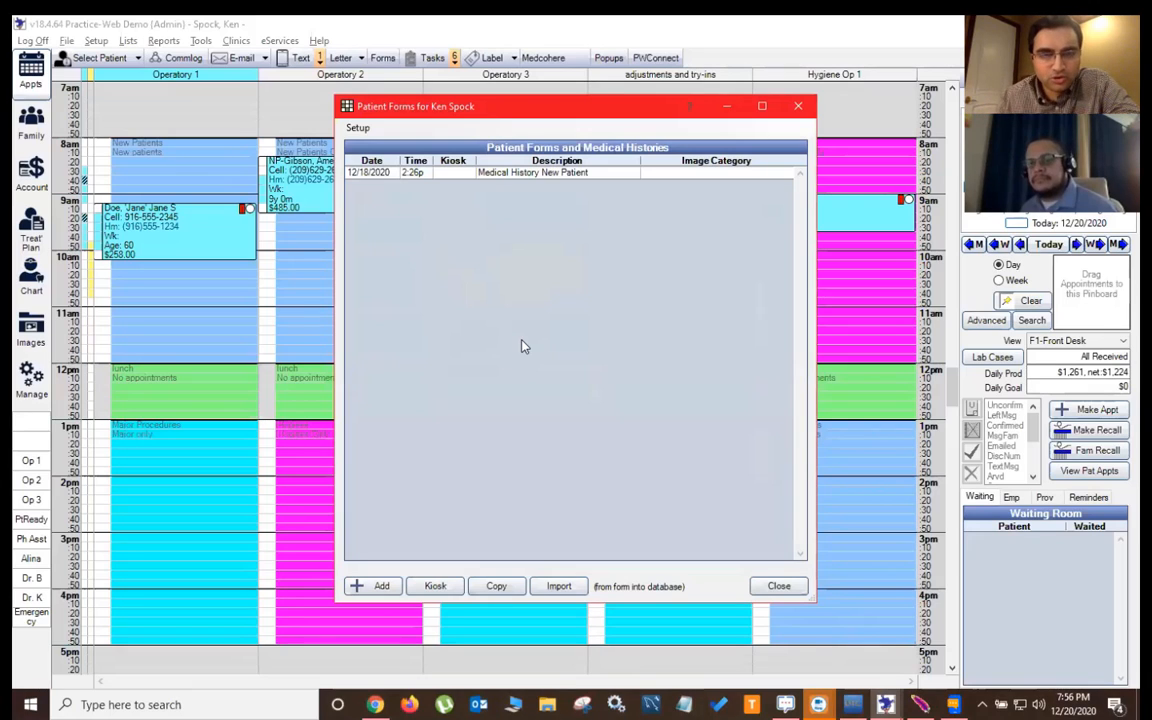
pyautogui.rightClick(520, 345)
pyautogui.click(502, 328)
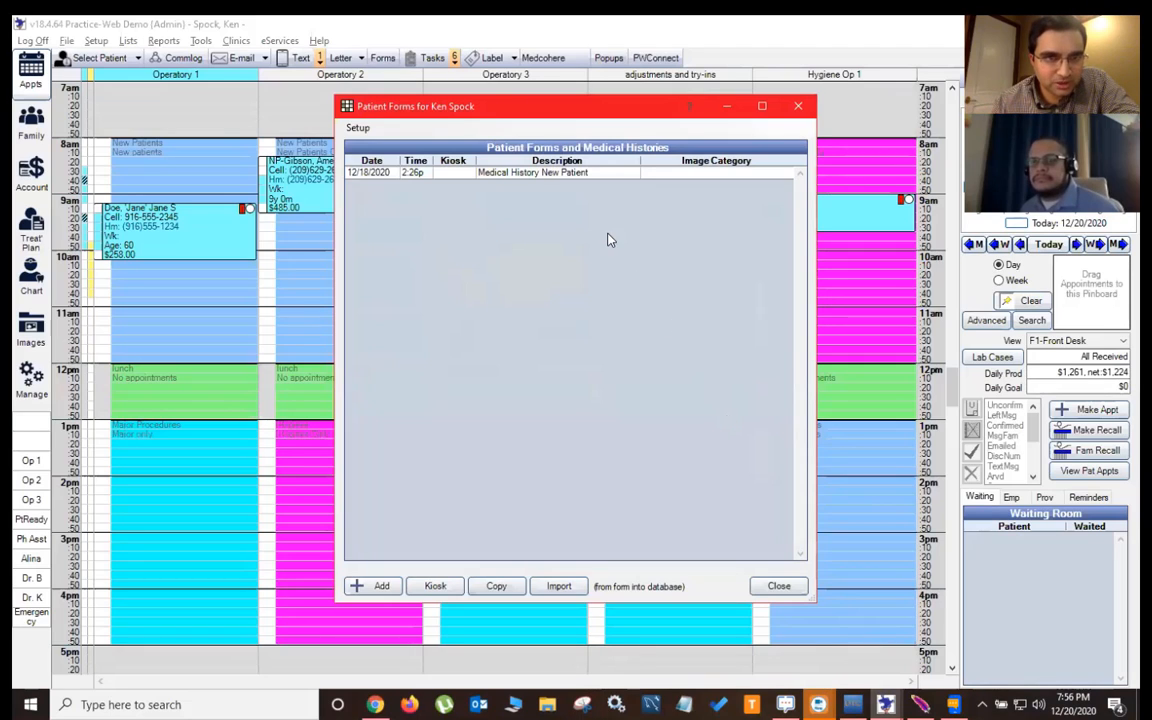
pyautogui.click(530, 176)
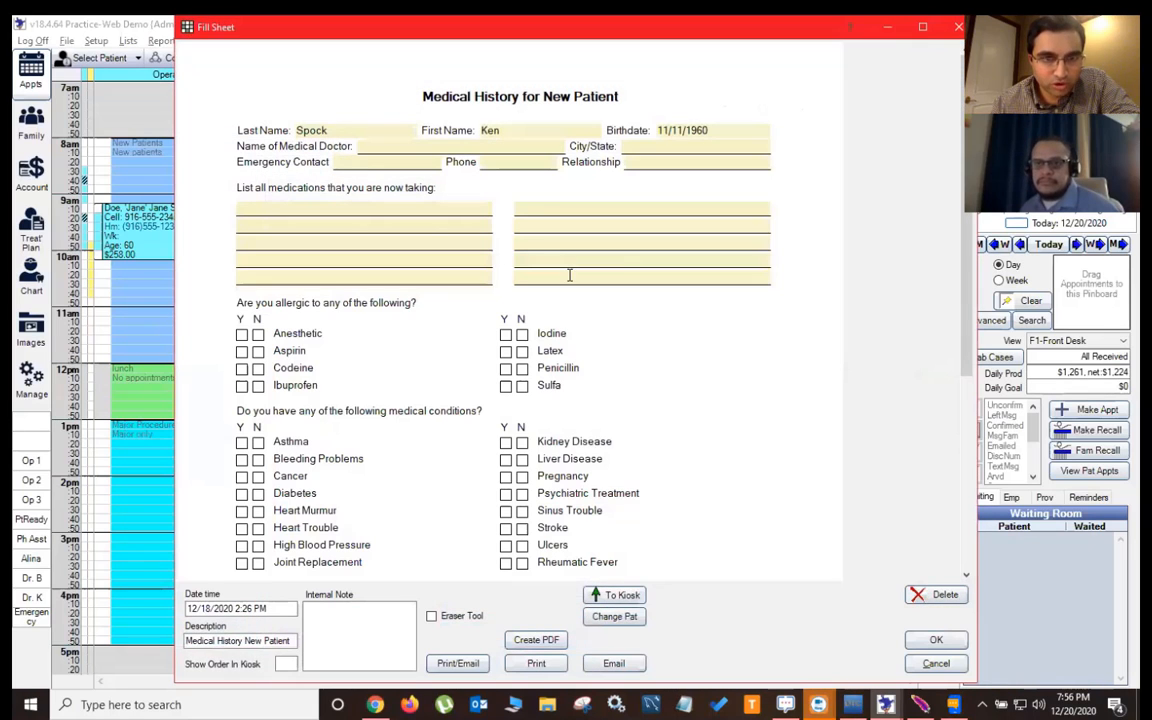
pyautogui.scroll(-2, 562, 288)
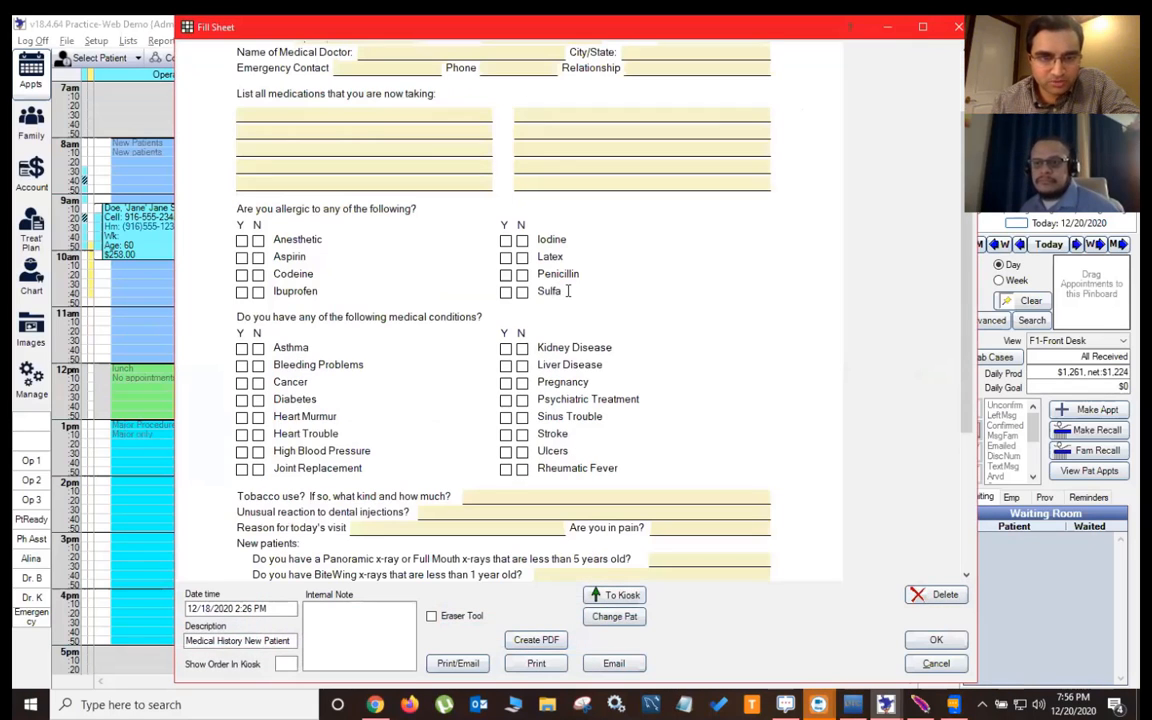
# - Review the rest of the Medical History New Patient form down to its signature area, and close it and the patient forms list
pyautogui.scroll(-2, 572, 300)
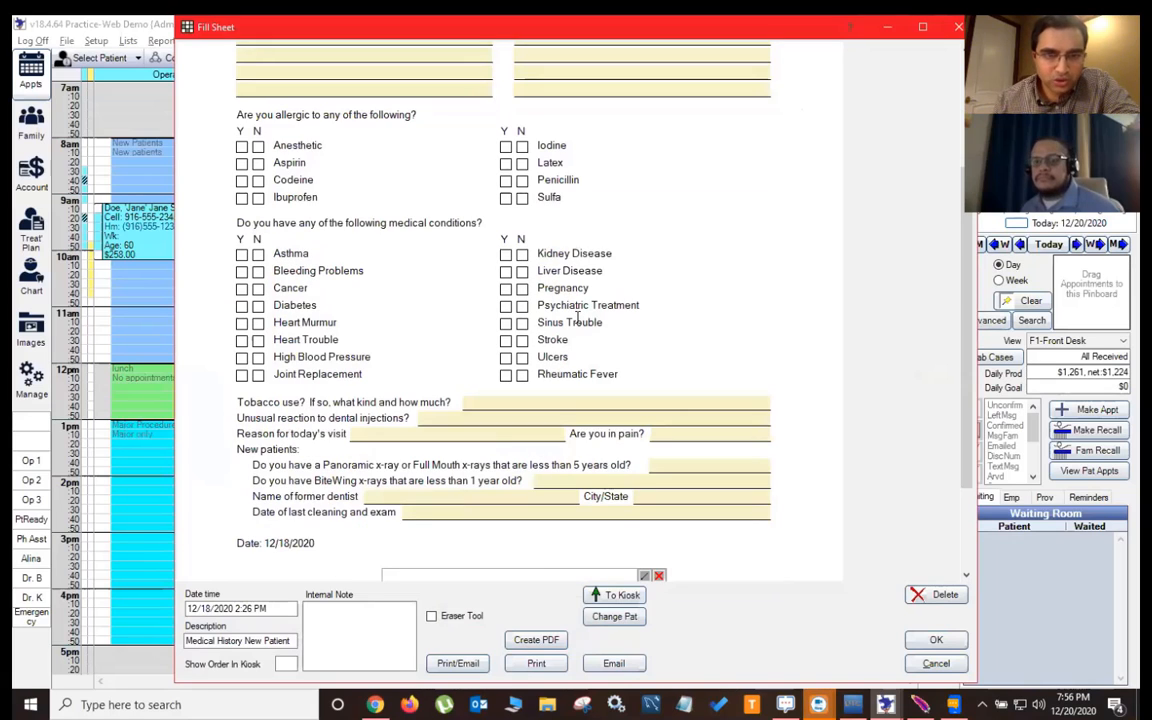
pyautogui.scroll(-3, 786, 434)
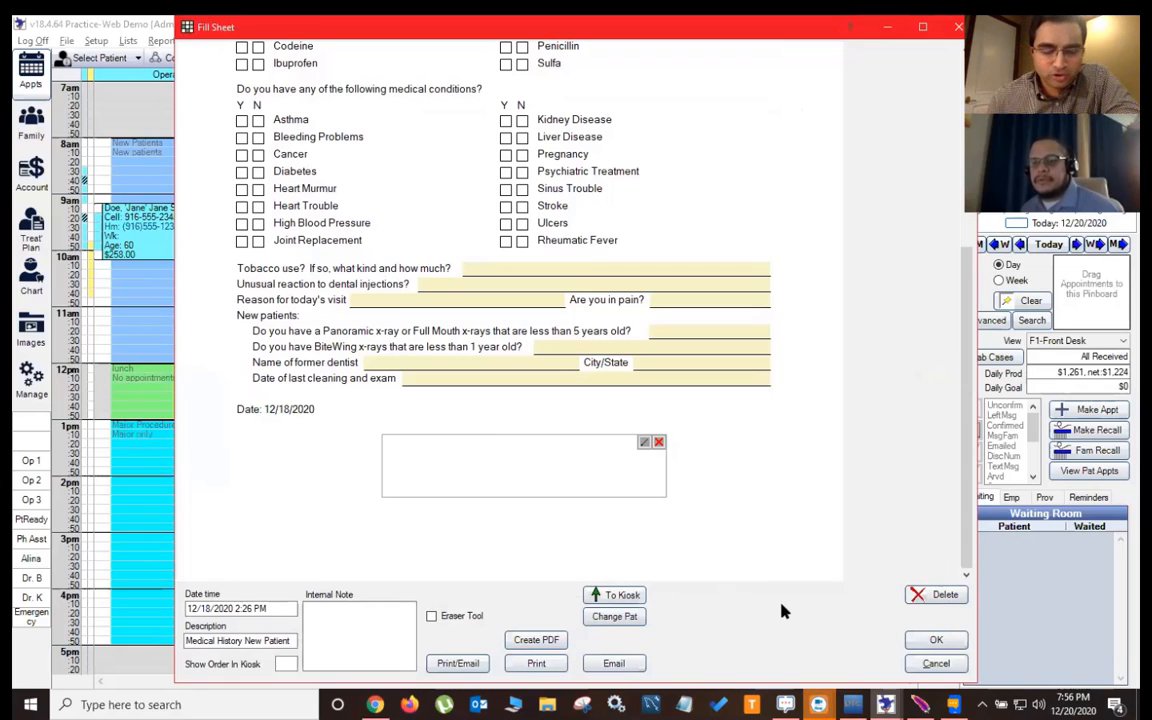
pyautogui.click(914, 663)
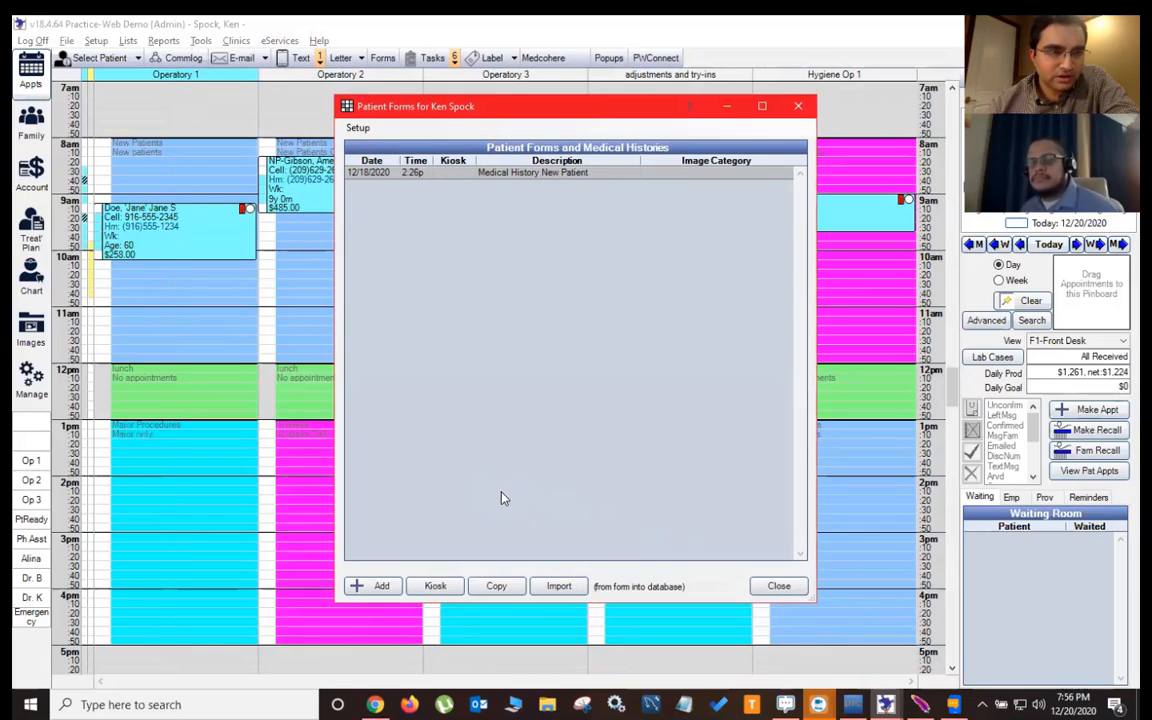
pyautogui.click(778, 587)
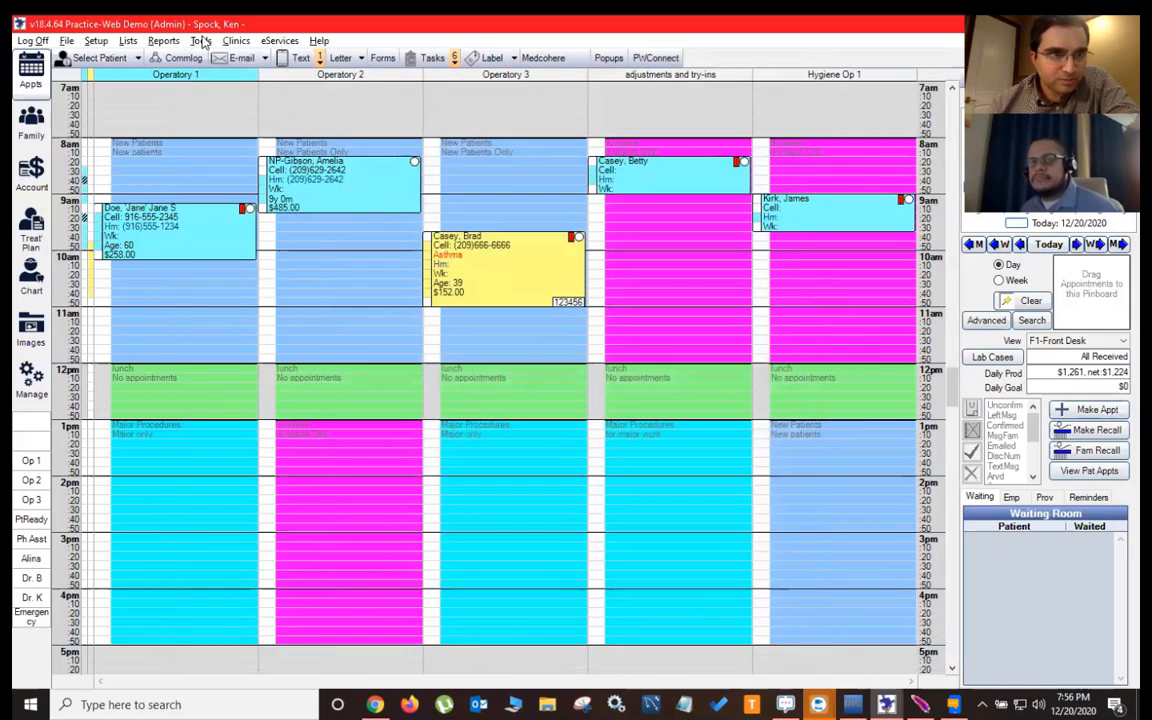
# - Open the Web Forms setup, select the COVID Screening form, and navigate to its mobile URL
pyautogui.click(200, 40)
pyautogui.click(283, 288)
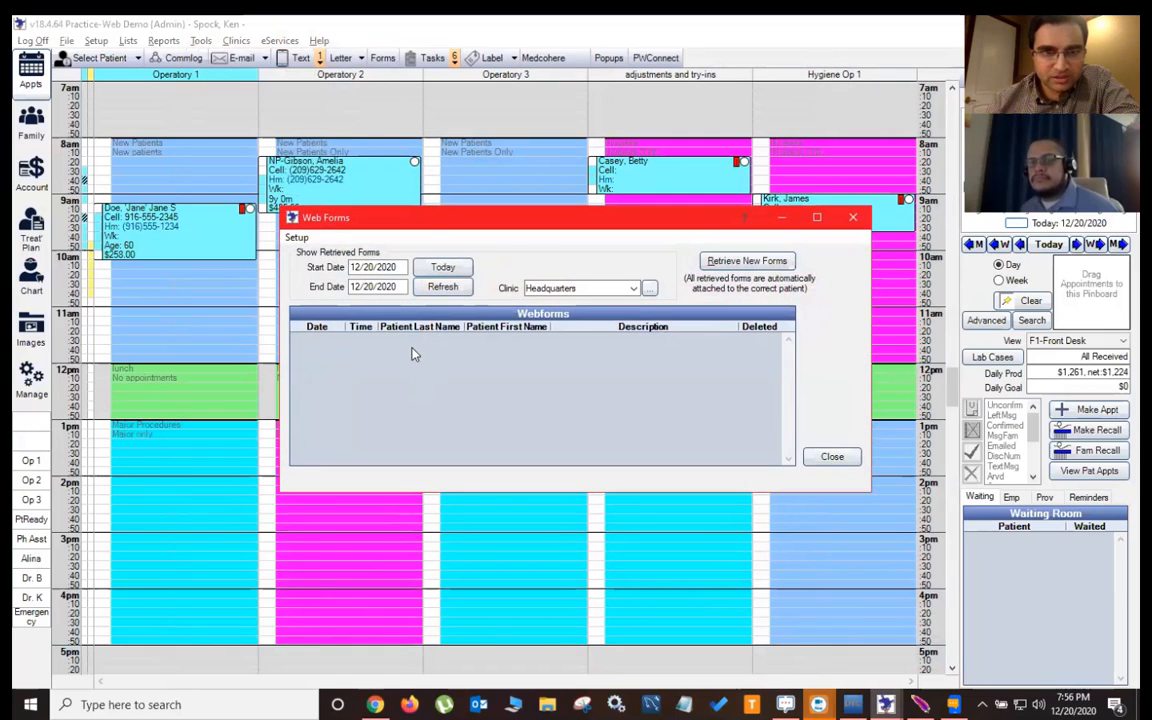
pyautogui.click(296, 240)
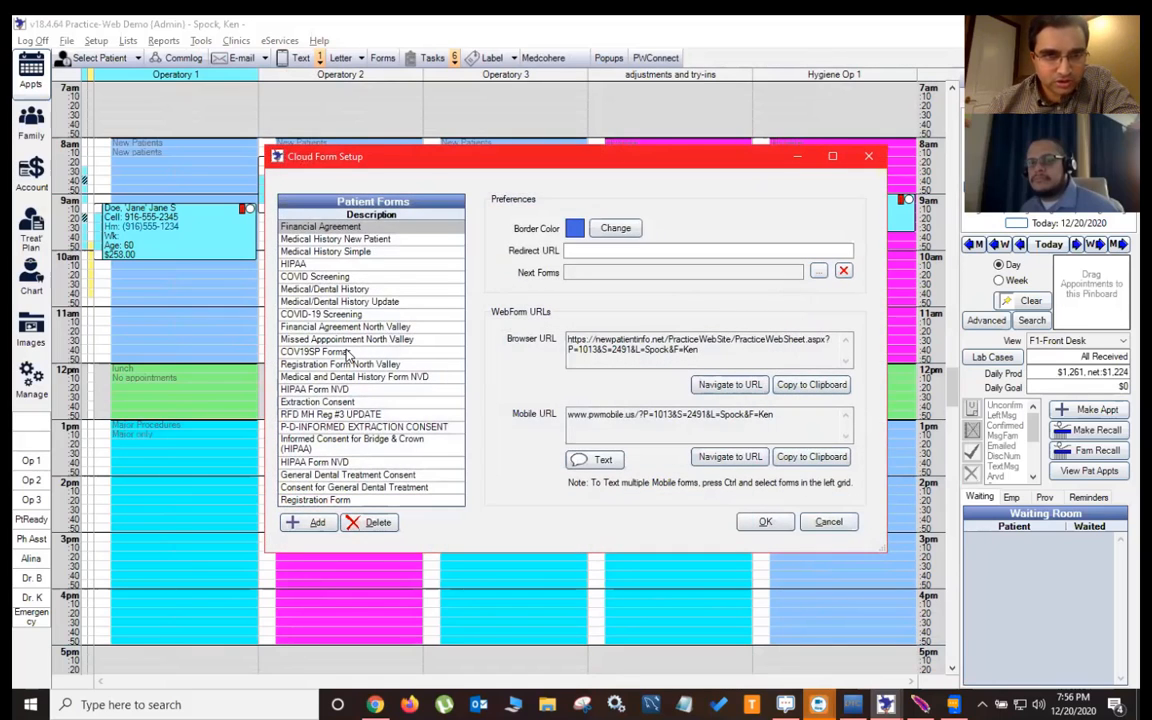
pyautogui.click(315, 276)
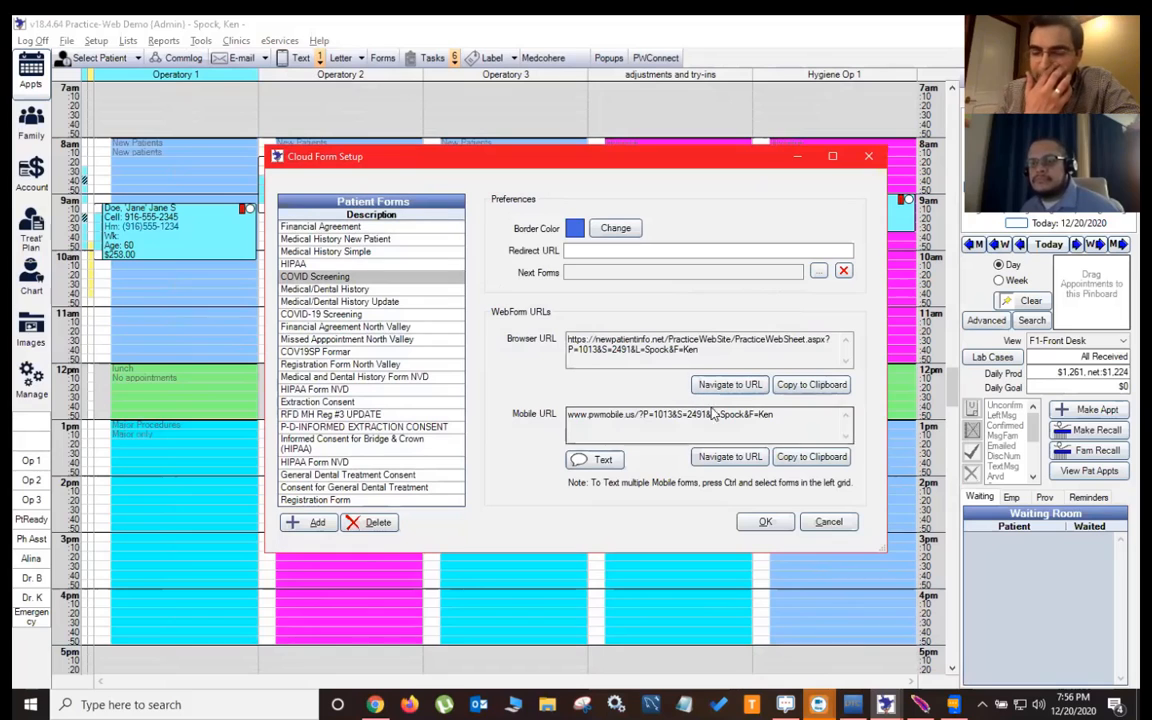
pyautogui.click(729, 460)
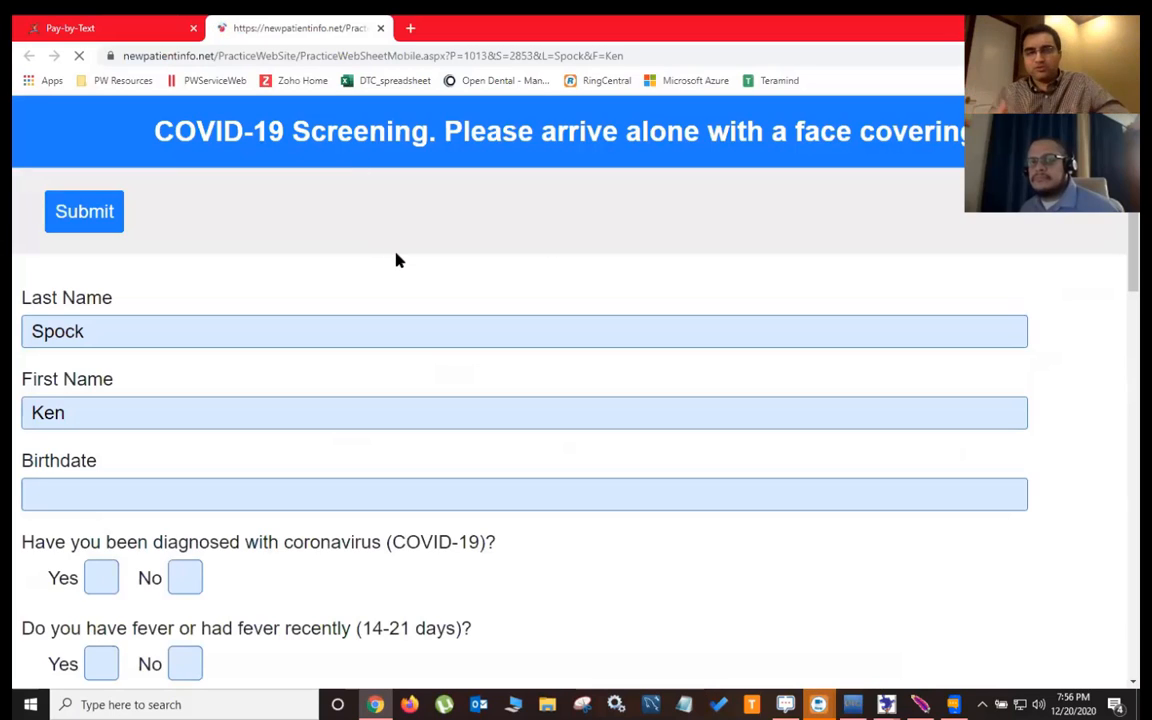
# - Examine the mobile COVID-19 screening form's patient fields, yes/no questions and signature area
pyautogui.scroll(-1, 725, 342)
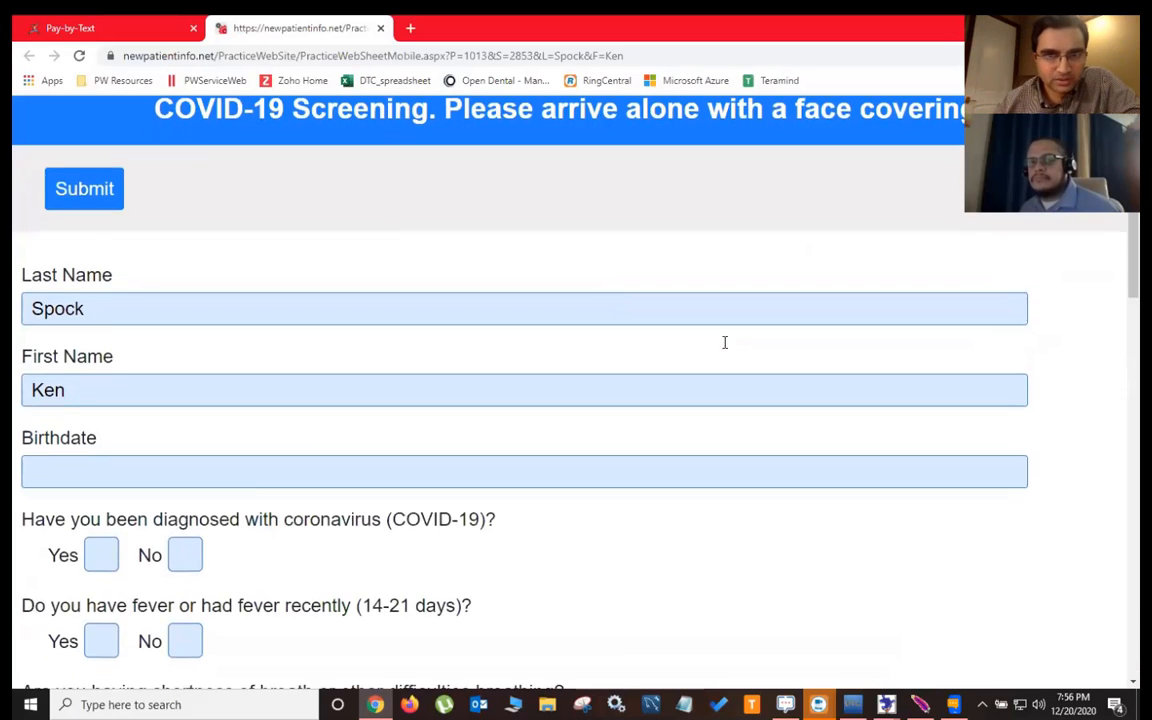
pyautogui.scroll(-4, 707, 365)
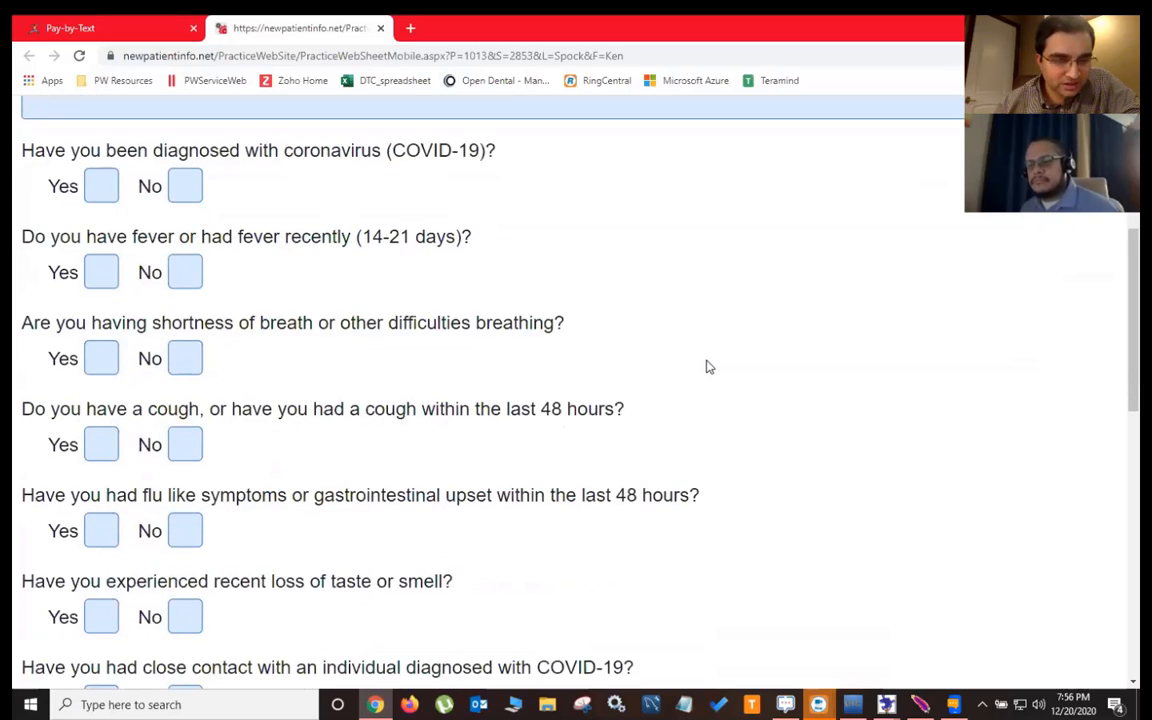
pyautogui.scroll(-5, 706, 368)
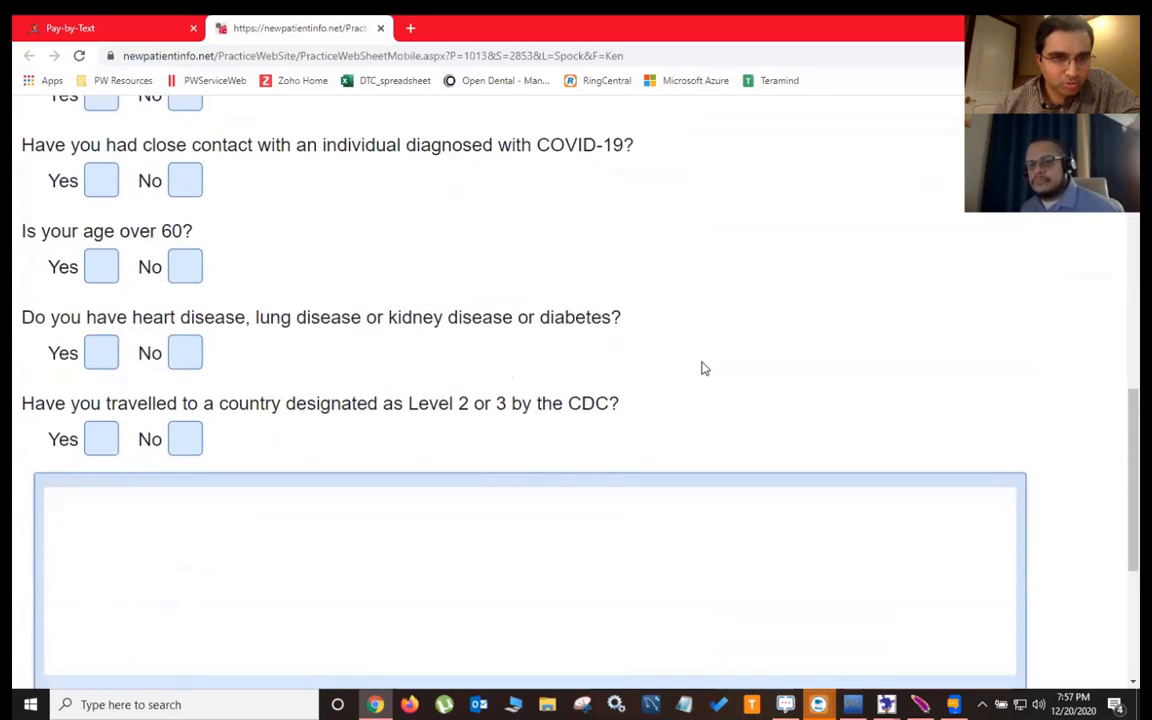
pyautogui.scroll(-3, 704, 368)
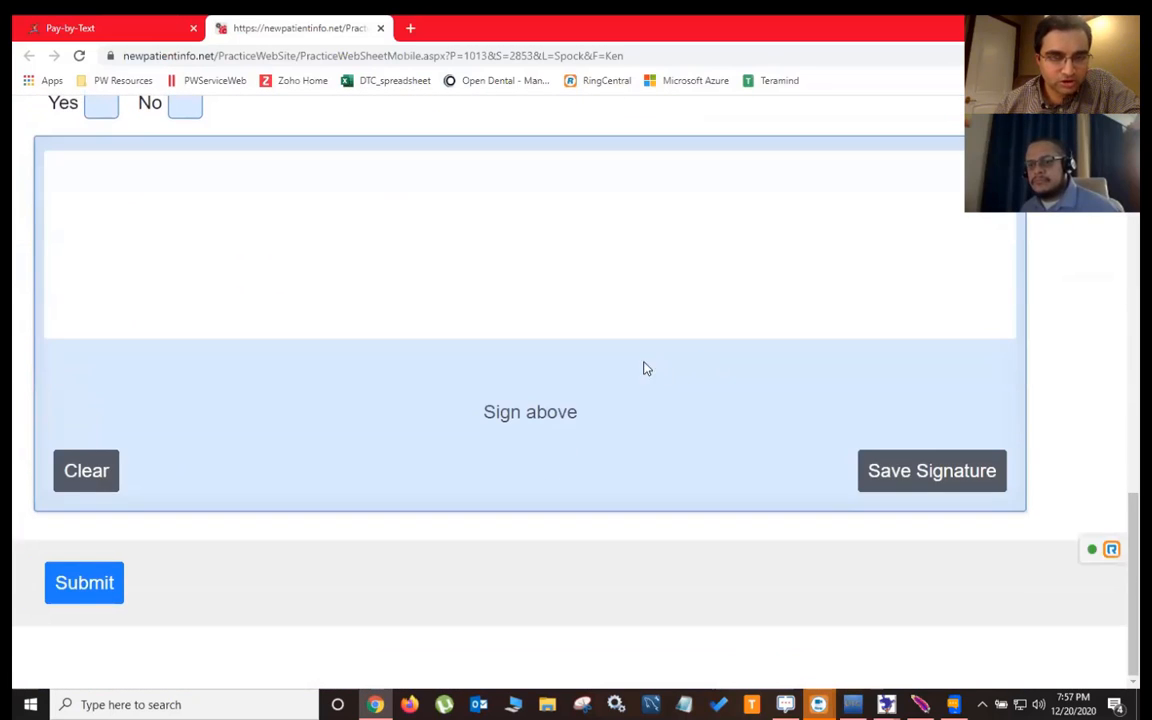
pyautogui.scroll(4, 620, 445)
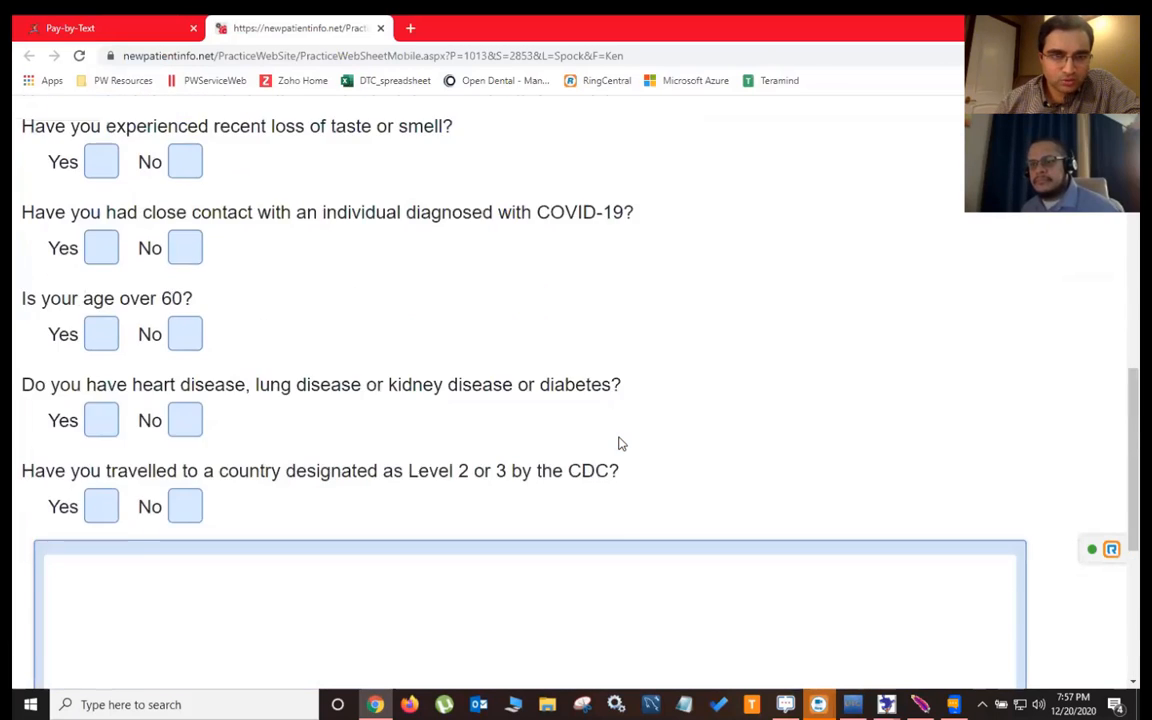
pyautogui.scroll(8, 618, 443)
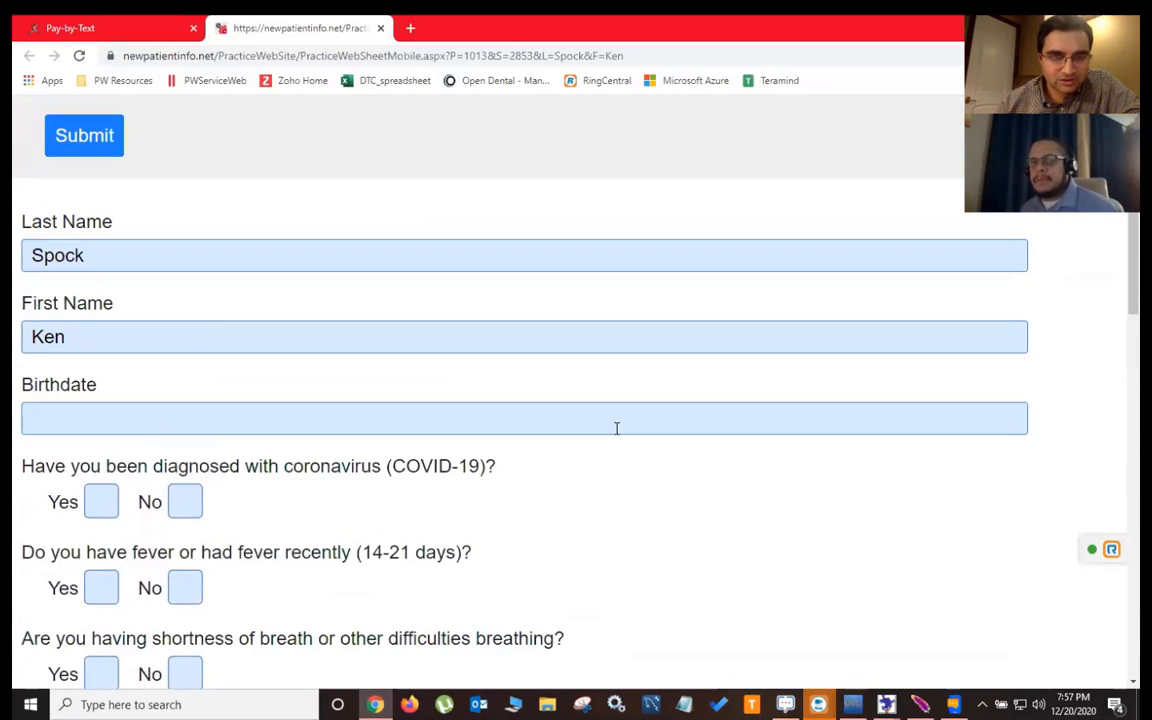
pyautogui.scroll(1, 616, 428)
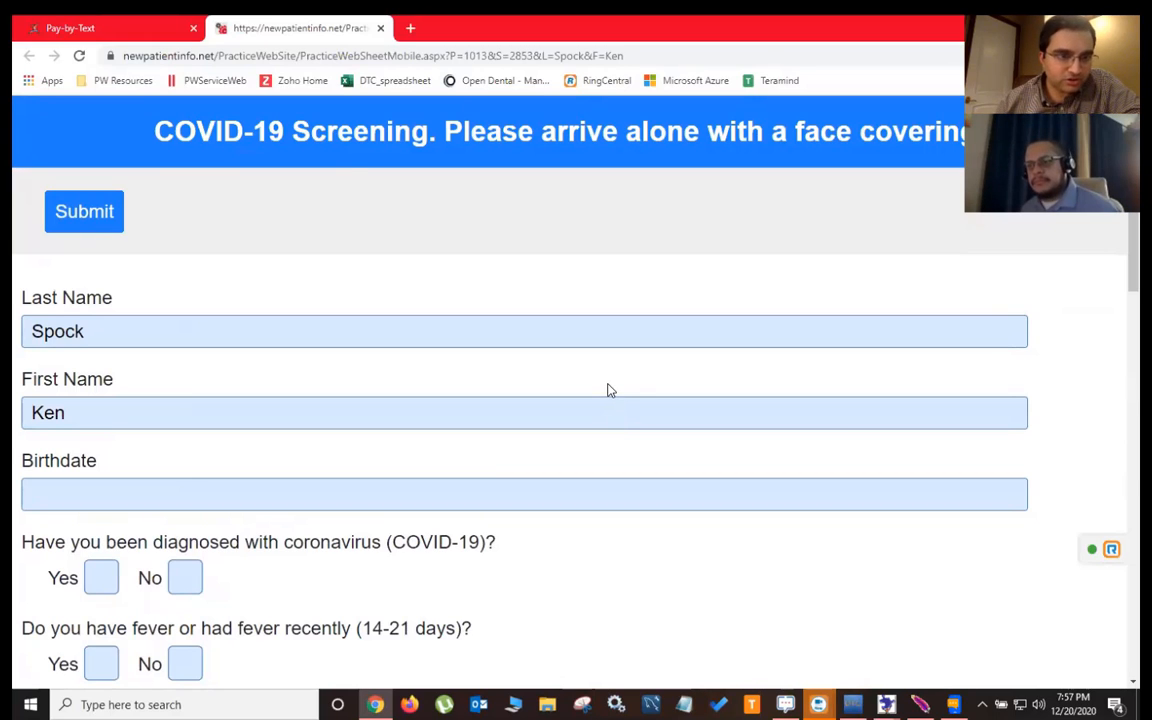
# - Draw a freehand signature in the COVID-19 screening form's signature area and save it
pyautogui.scroll(-3, 609, 389)
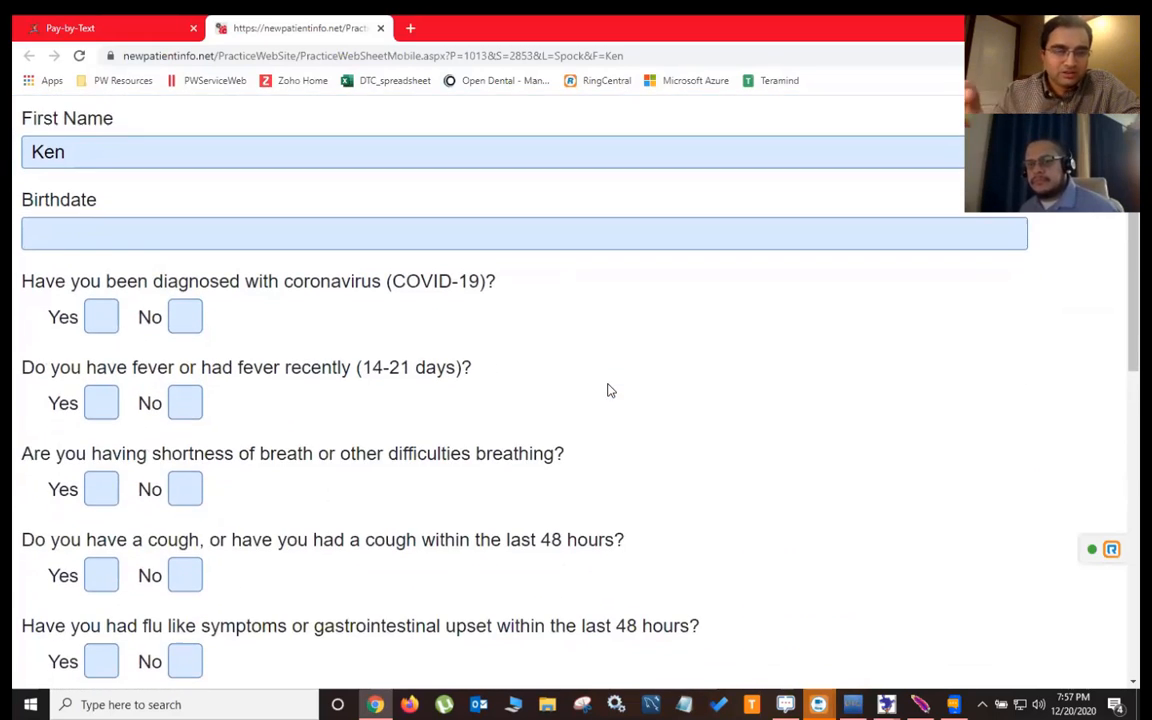
pyautogui.scroll(-8, 609, 390)
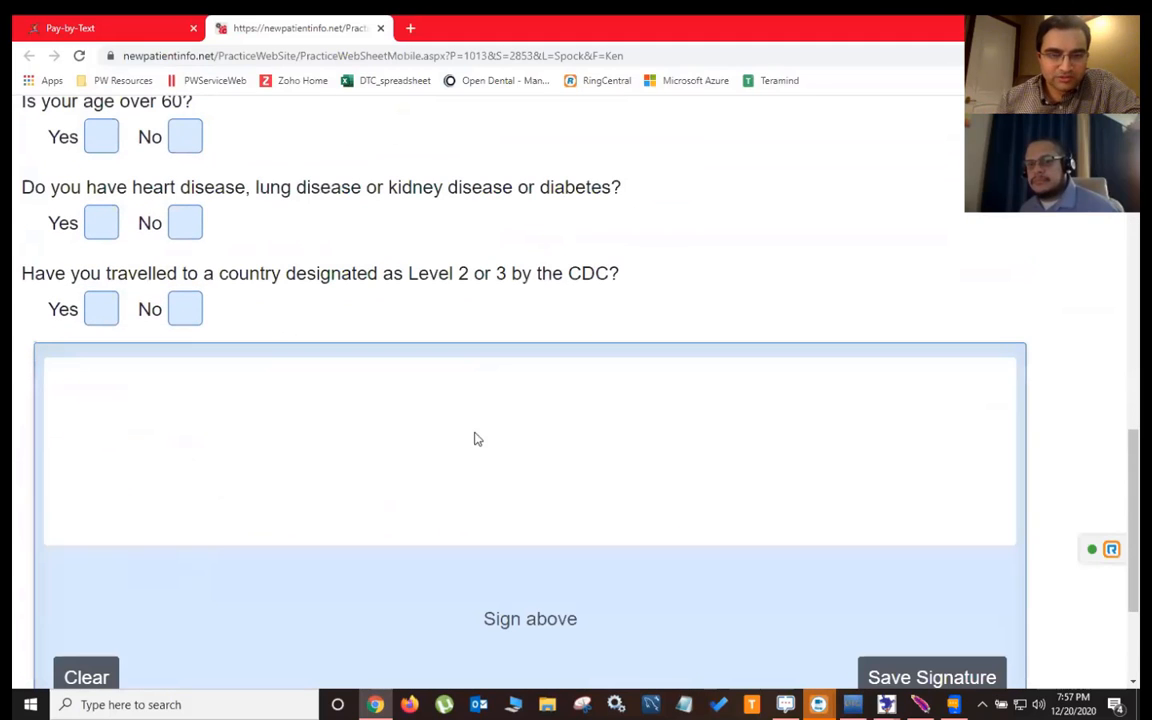
pyautogui.moveTo(195, 397)
pyautogui.mouseDown()
pyautogui.moveTo(371, 432)
pyautogui.moveTo(725, 432)
pyautogui.moveTo(869, 478)
pyautogui.mouseUp()
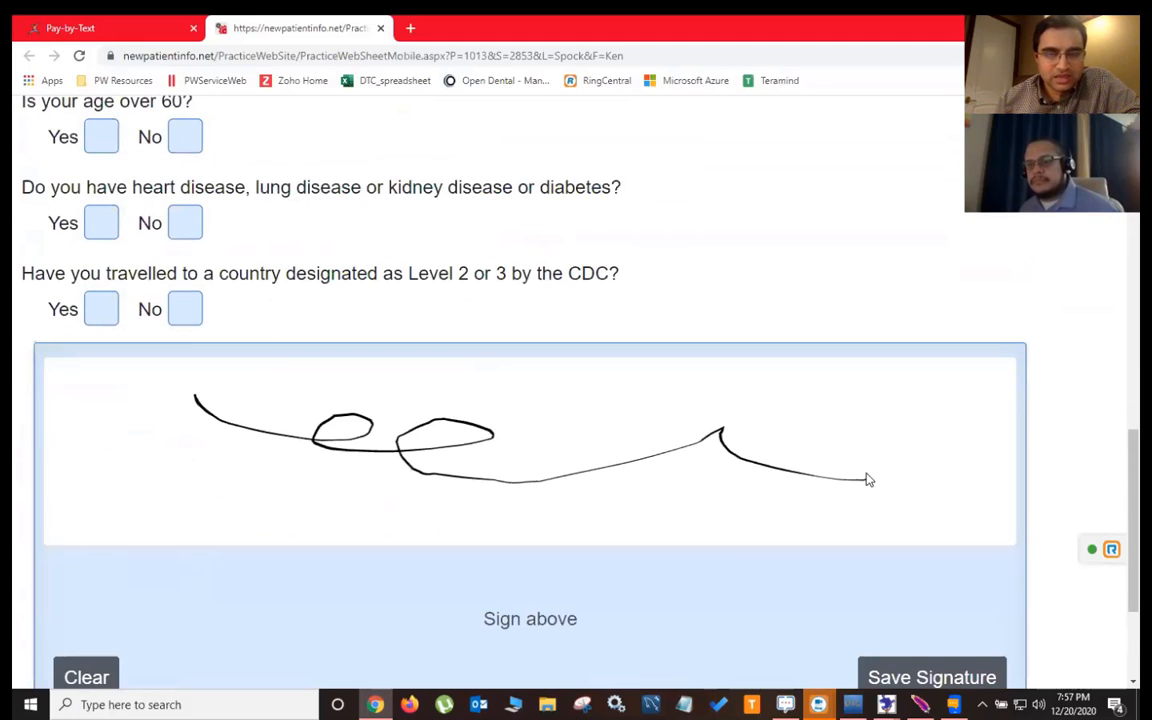
pyautogui.scroll(-3, 699, 527)
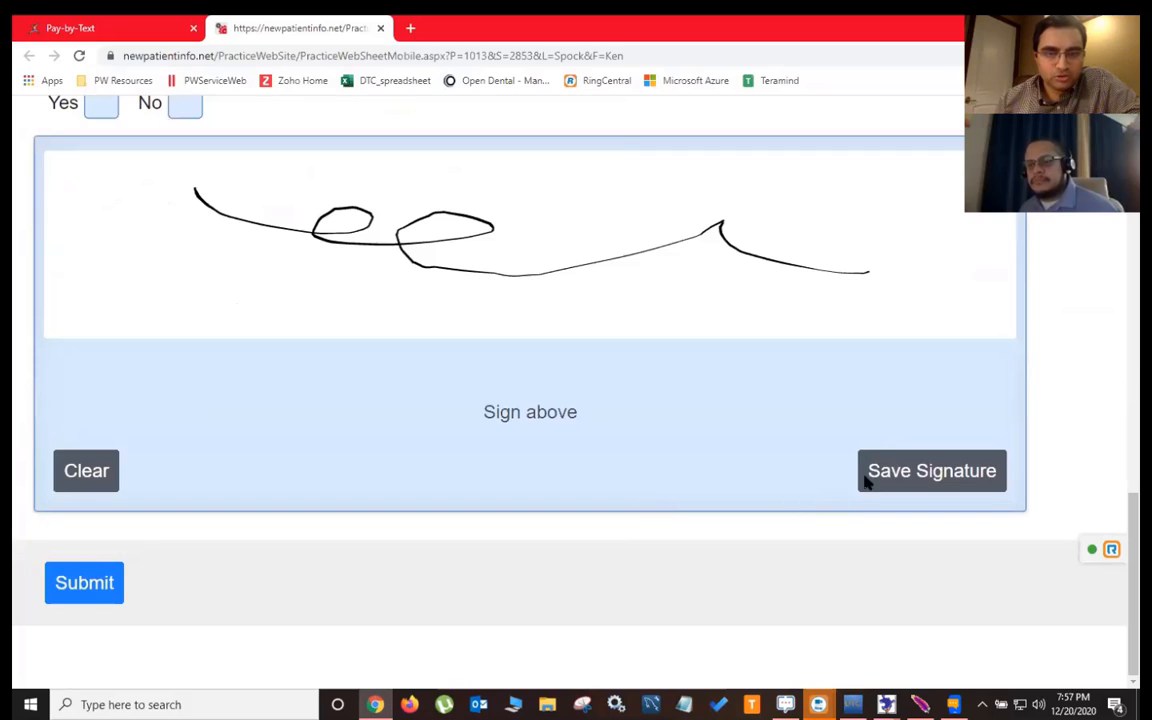
pyautogui.click(869, 474)
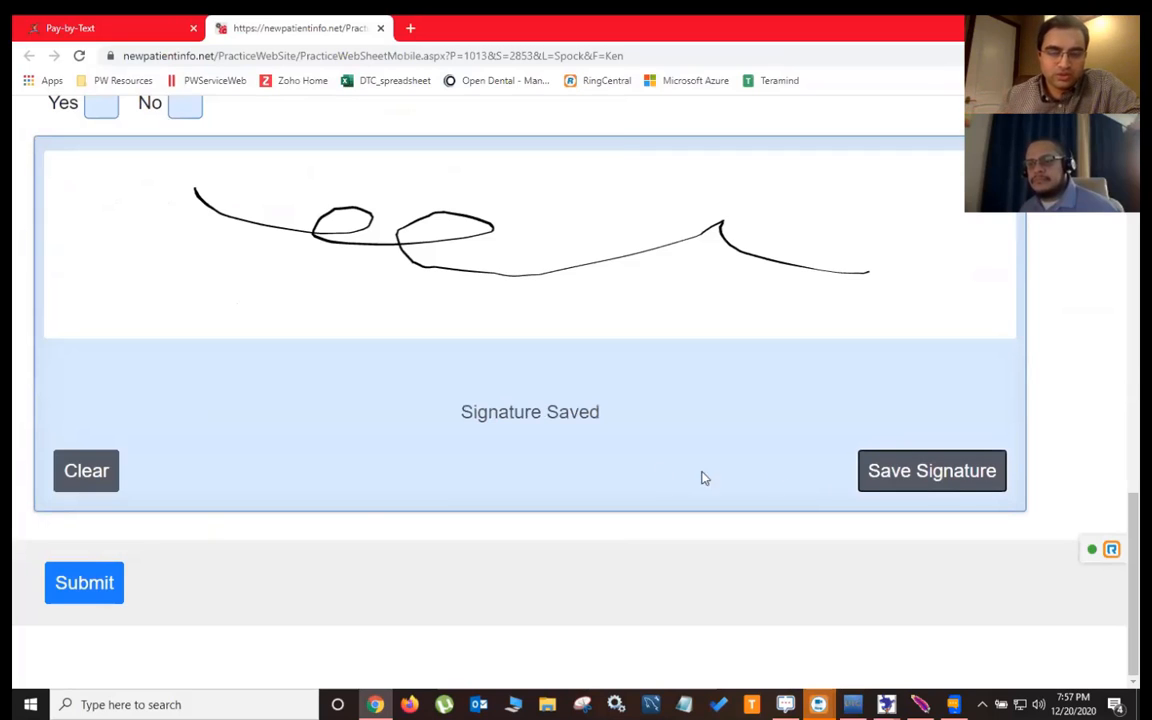
# - Try to submit the screening form, and fill in the patient's required birthdate
pyautogui.click(116, 582)
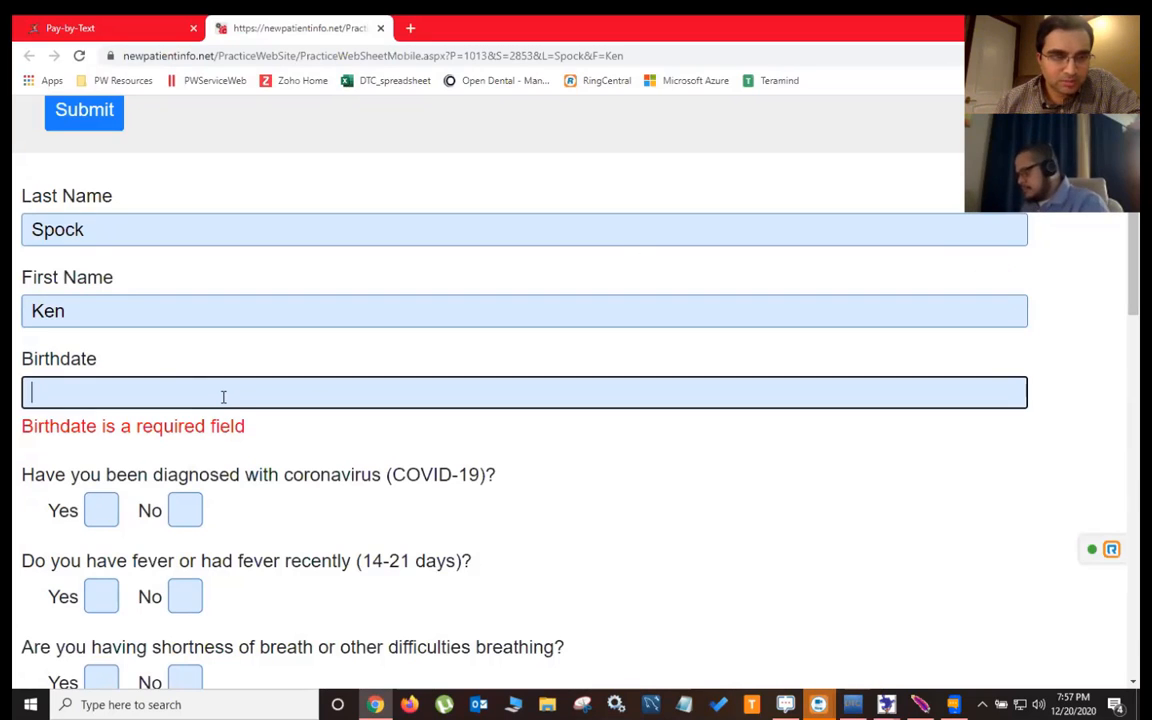
pyautogui.write('01011992')
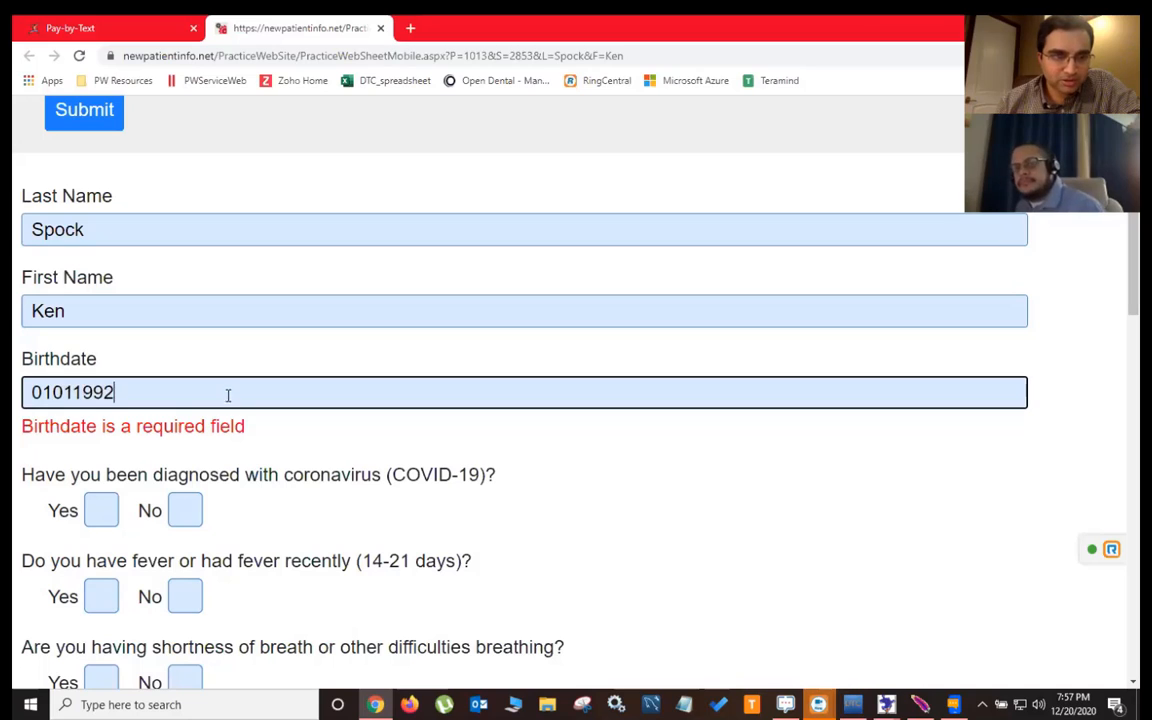
pyautogui.click(432, 537)
pyautogui.scroll(2, 293, 583)
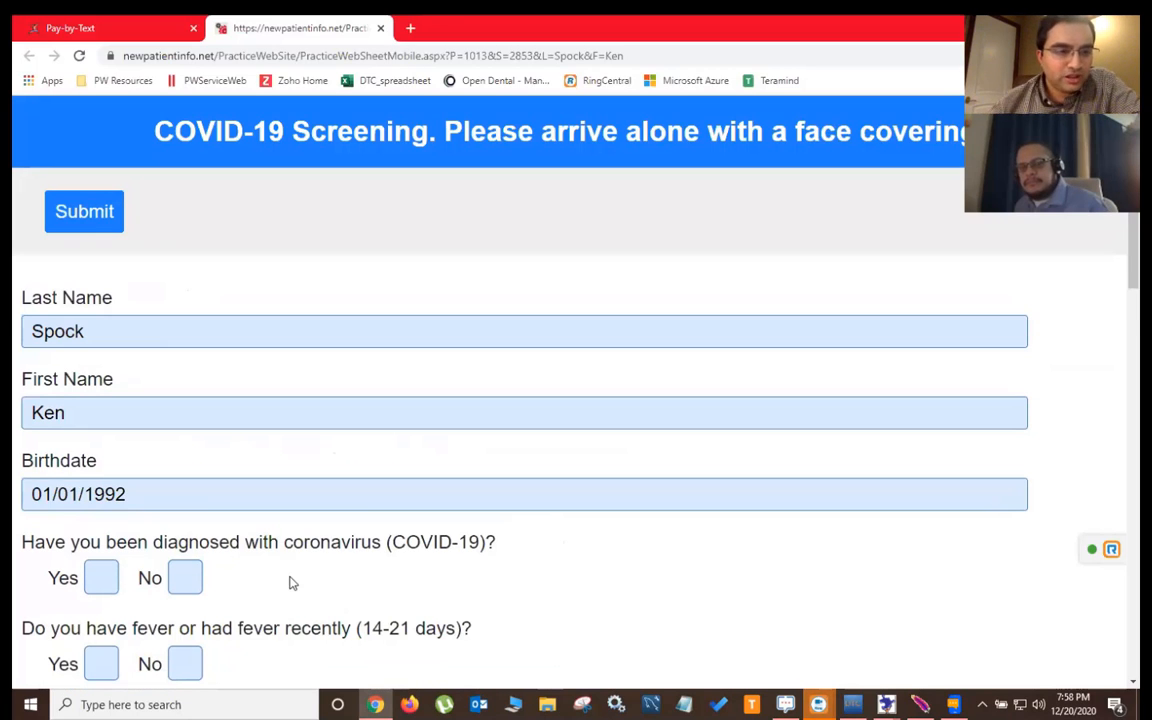
# - Answer No to every COVID-19 screening question, from the coronavirus diagnosis to CDC Level 2 or 3 travel, and submit the form
pyautogui.scroll(-3, 290, 583)
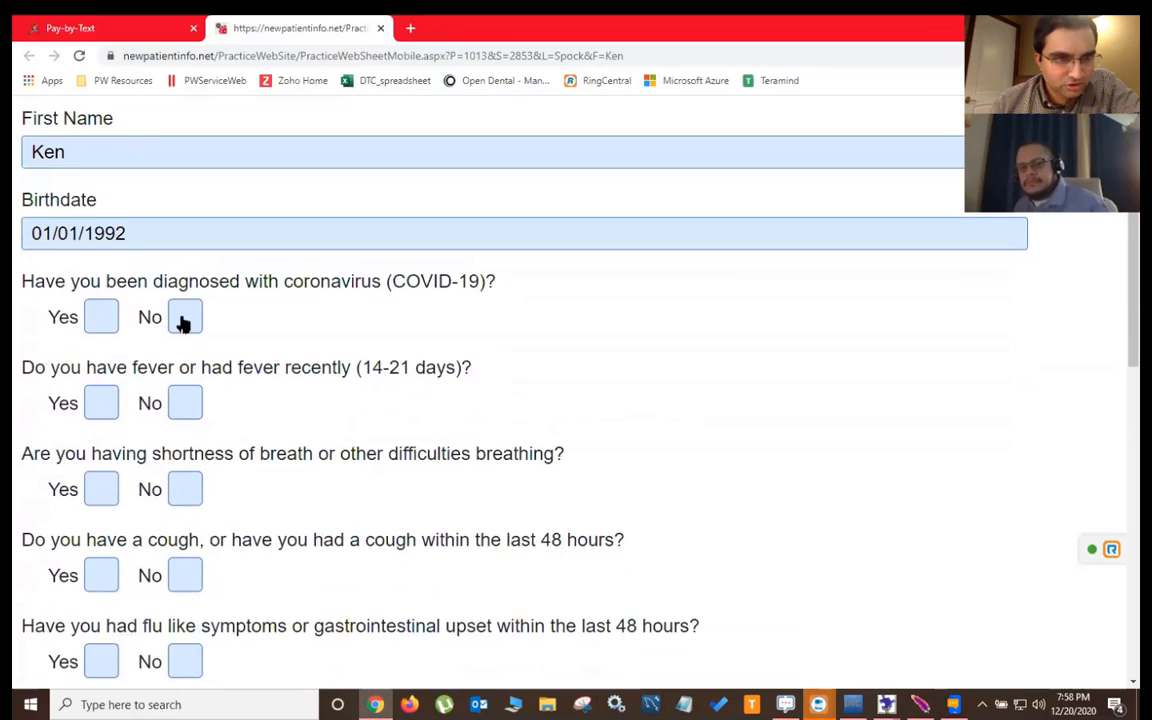
pyautogui.click(183, 318)
pyautogui.click(181, 404)
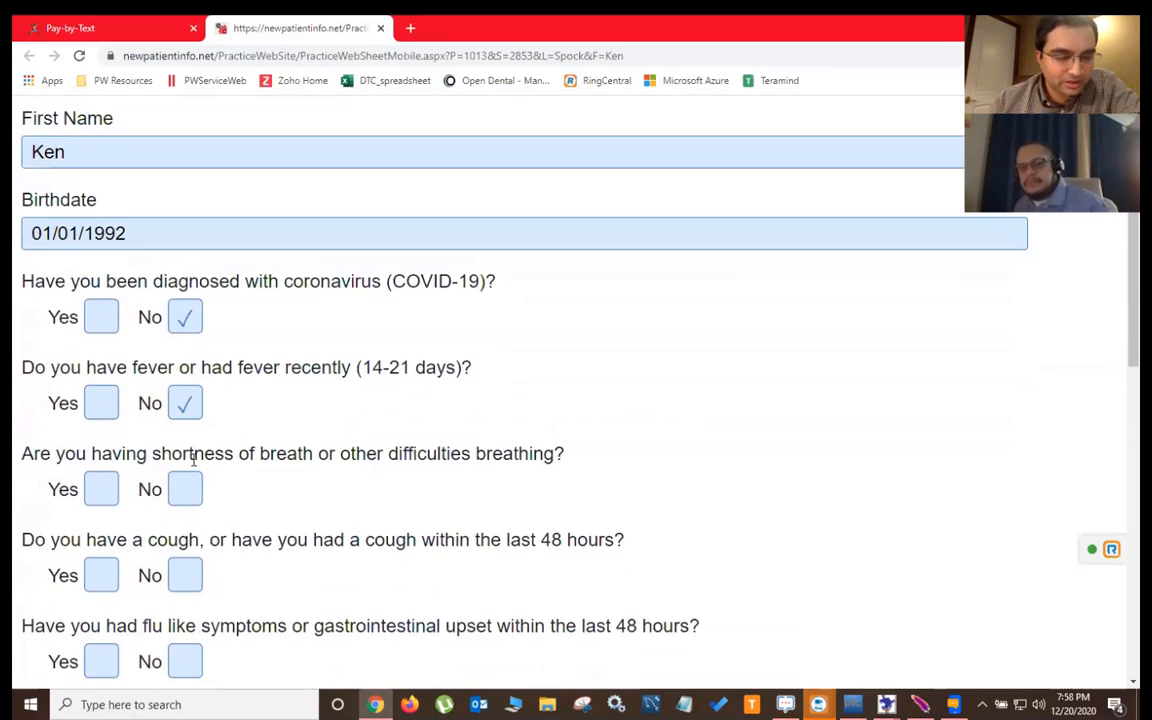
pyautogui.click(185, 488)
pyautogui.scroll(-3, 183, 447)
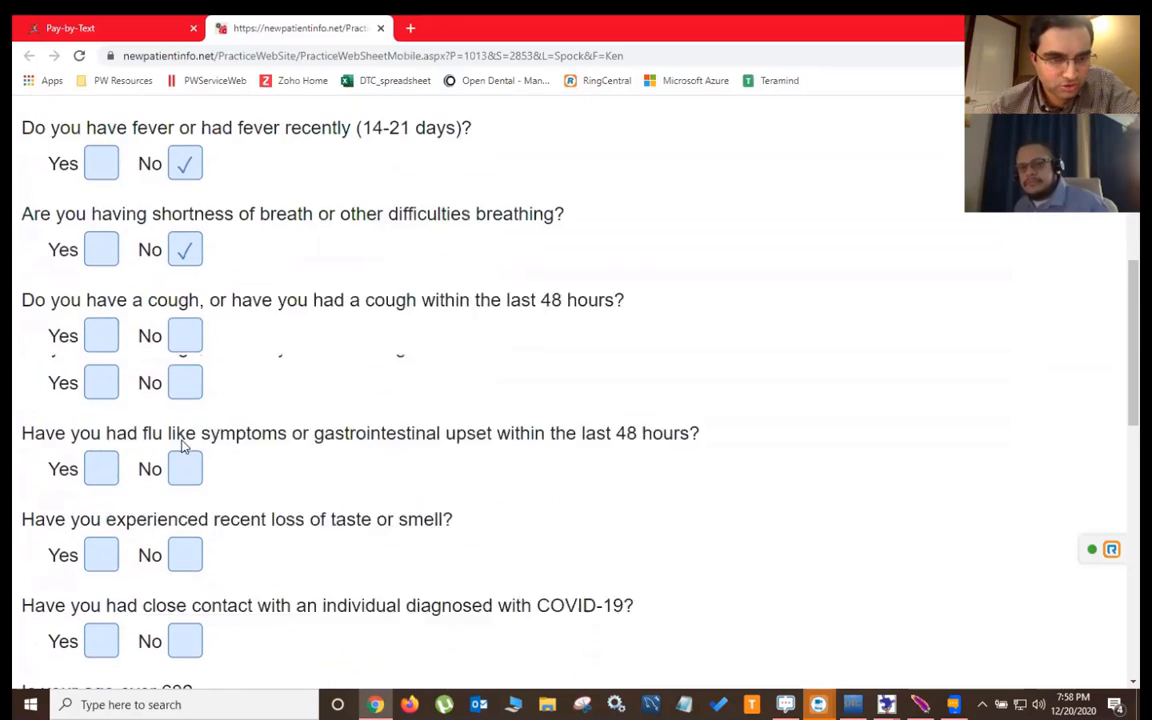
pyautogui.click(184, 318)
pyautogui.click(187, 402)
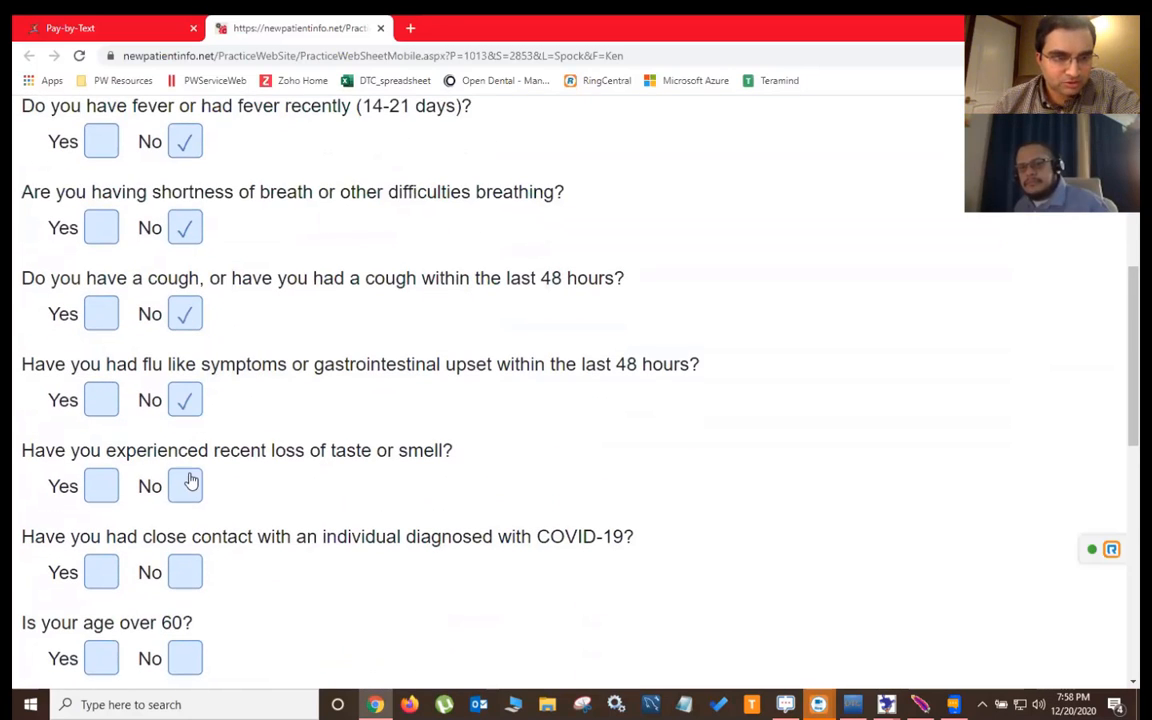
pyautogui.click(186, 484)
pyautogui.click(185, 571)
pyautogui.scroll(-5, 186, 530)
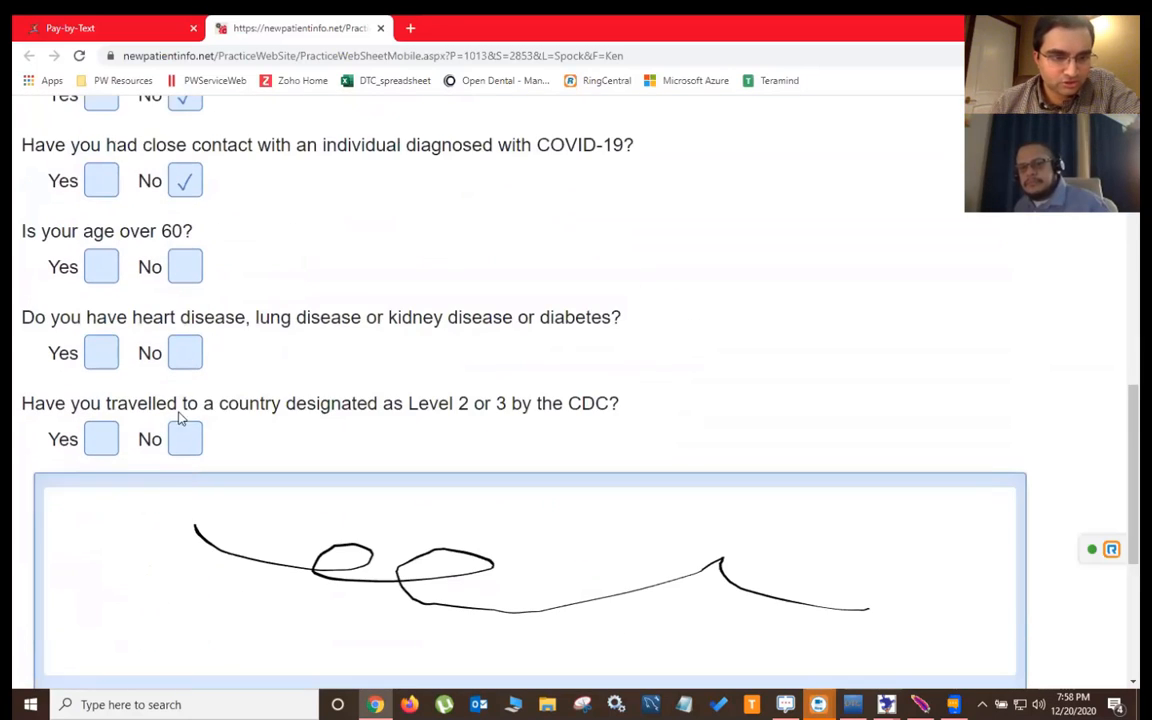
pyautogui.click(185, 266)
pyautogui.click(186, 354)
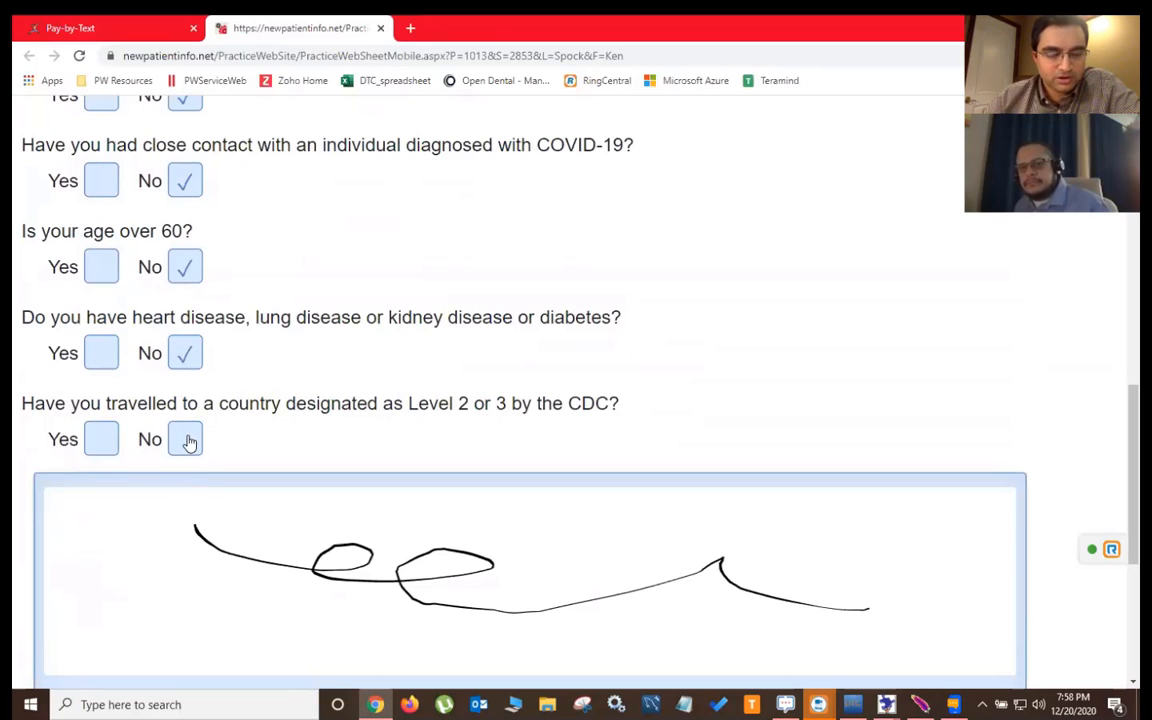
pyautogui.click(186, 440)
pyautogui.scroll(-5, 303, 386)
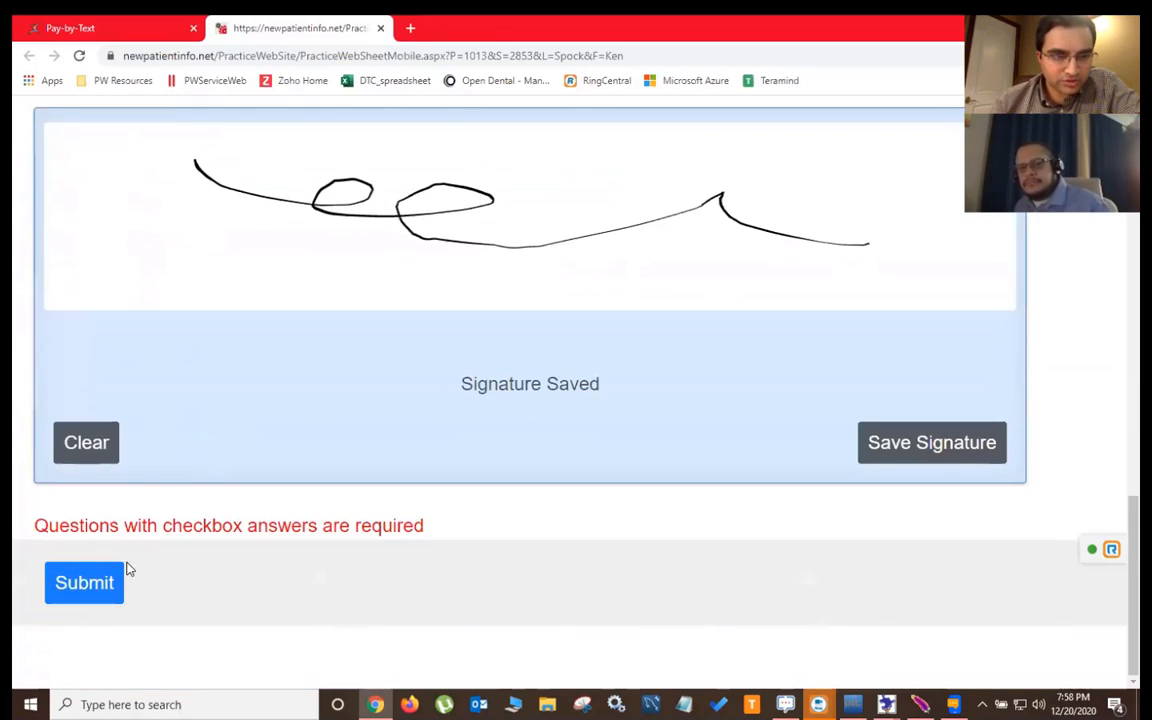
pyautogui.click(87, 586)
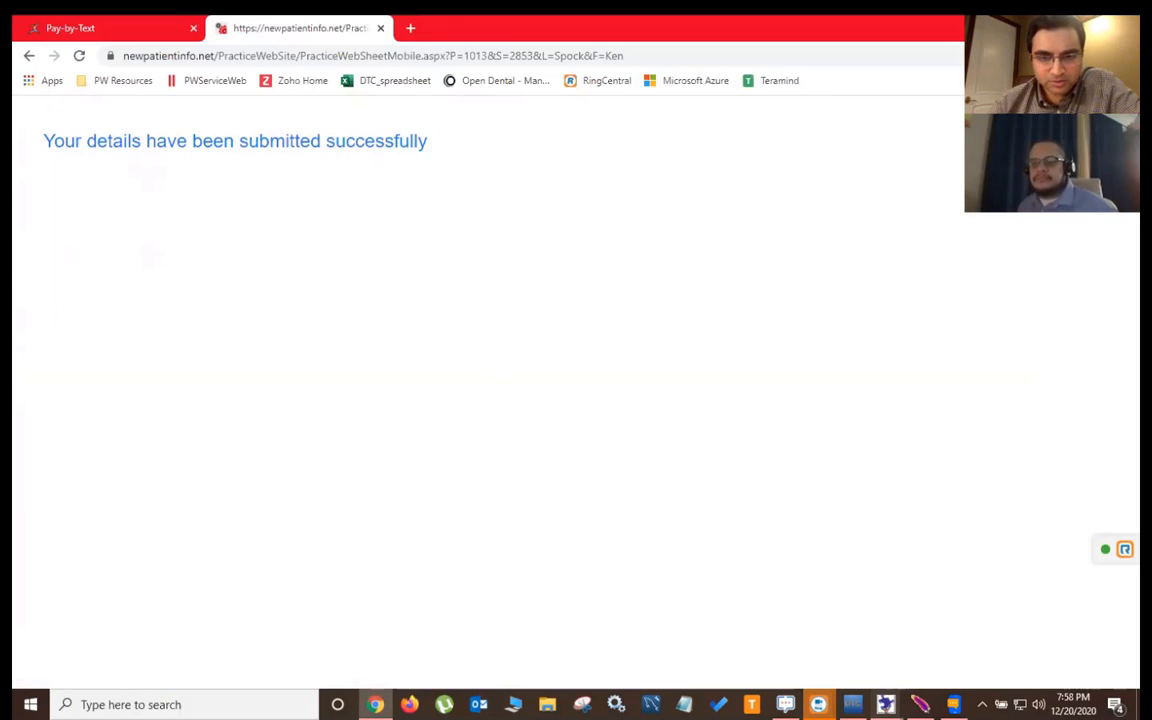
# - Switch to Practice-Web, cancel the Cloud Form Setup, and retrieve new web forms, checking the submitted form's birthdate for patient matching
pyautogui.moveTo(885, 704)
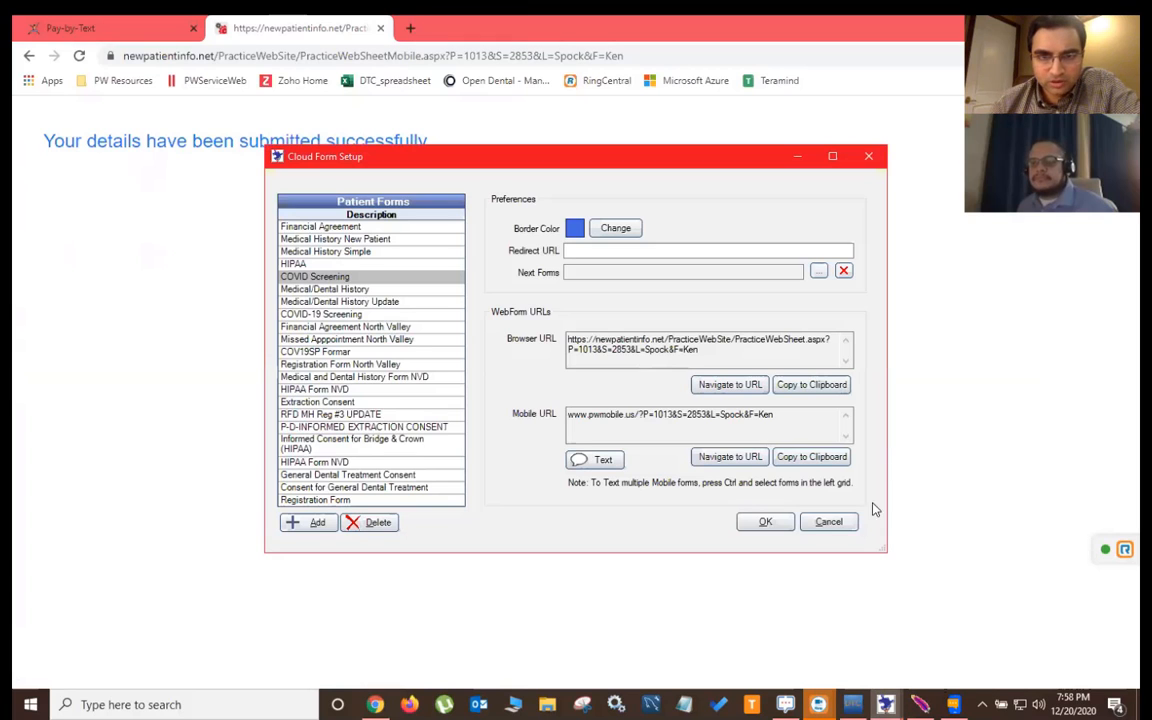
pyautogui.click(832, 523)
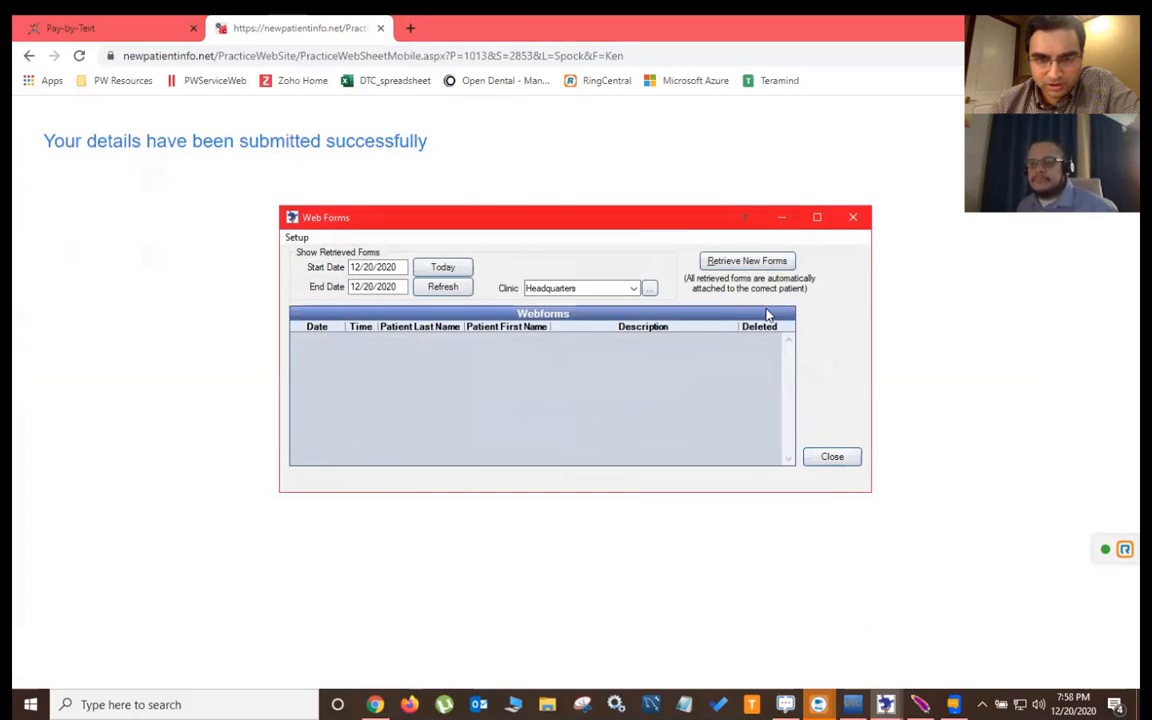
pyautogui.click(731, 261)
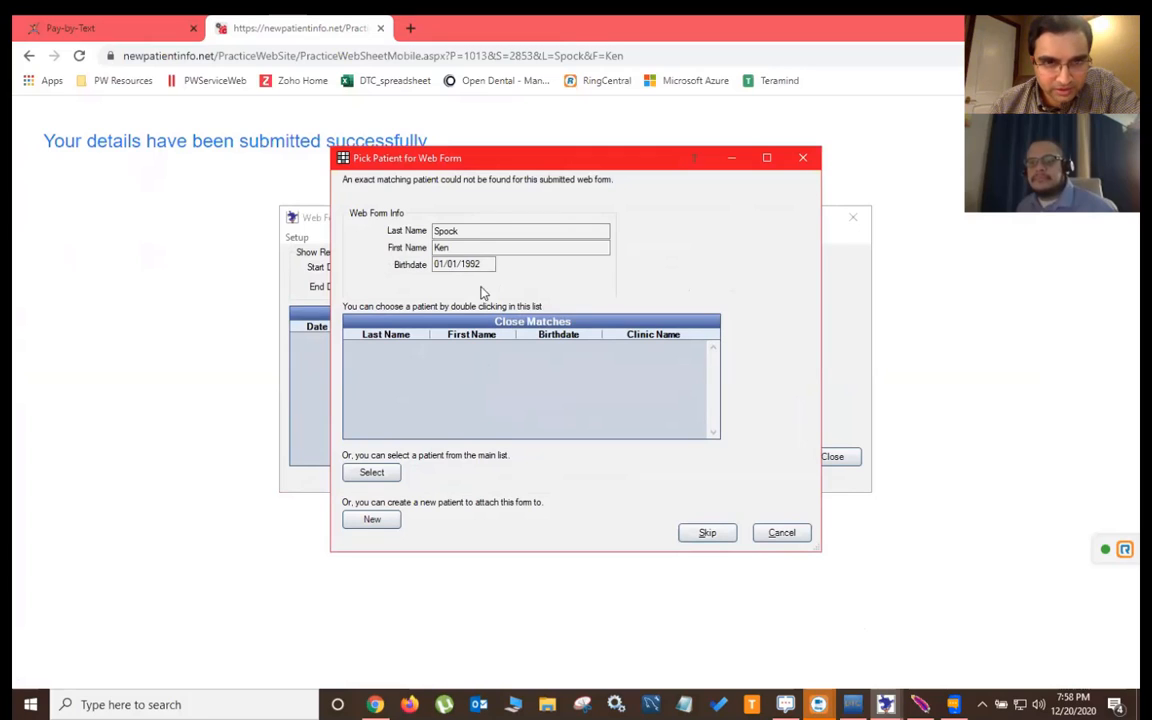
pyautogui.moveTo(479, 264); pyautogui.dragTo(372, 258)
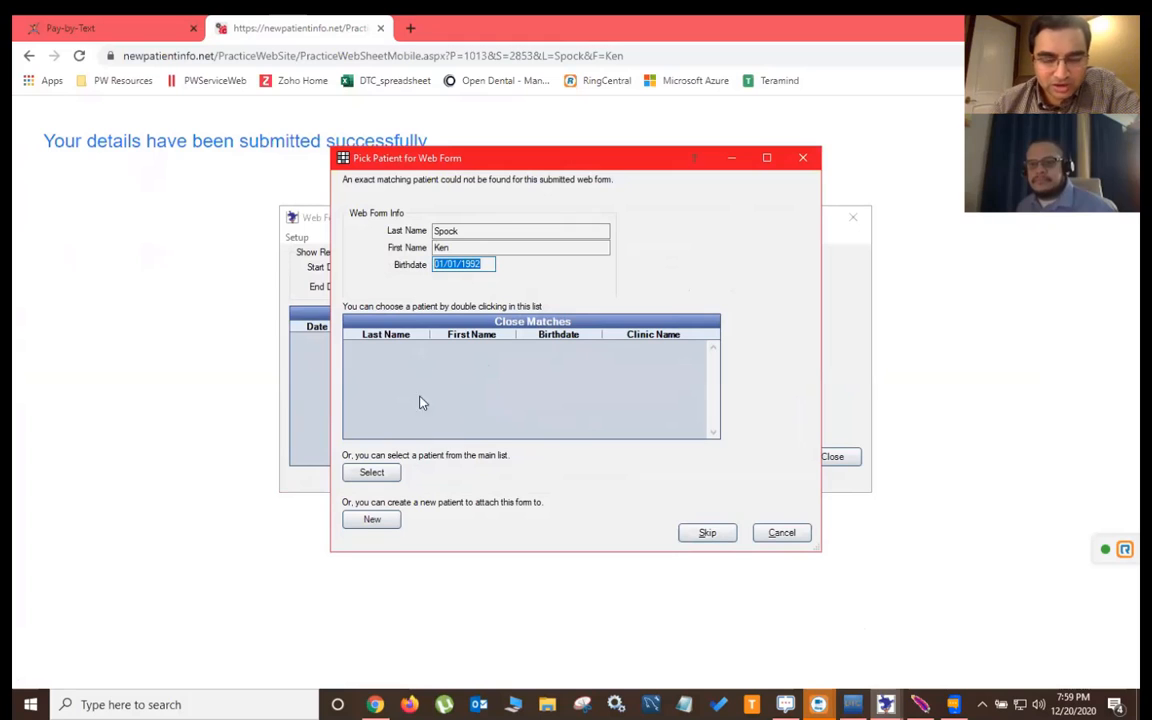
# - Attach the submitted web form to the matching existing patient from the main patient list, and close Web Forms
pyautogui.click(373, 474)
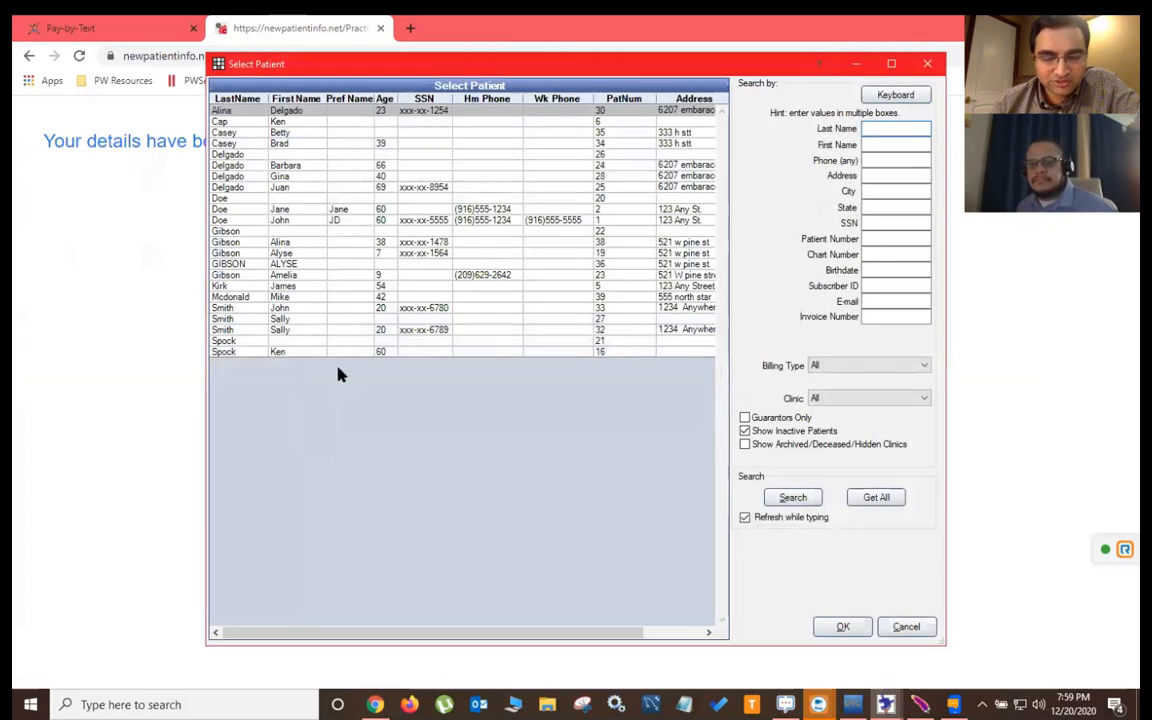
pyautogui.click(833, 630)
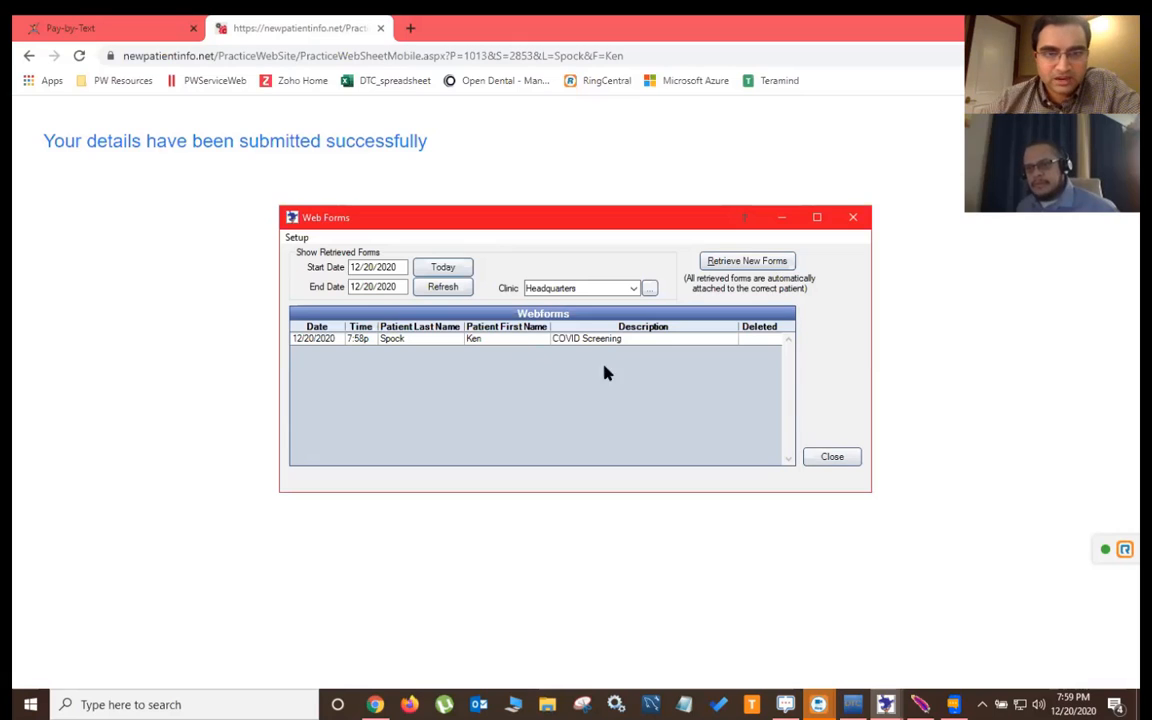
pyautogui.click(834, 458)
# - Open the COVID Screening sheet from the patient's chart in Practice-Web and review its answers and signature areas
pyautogui.click(886, 704)
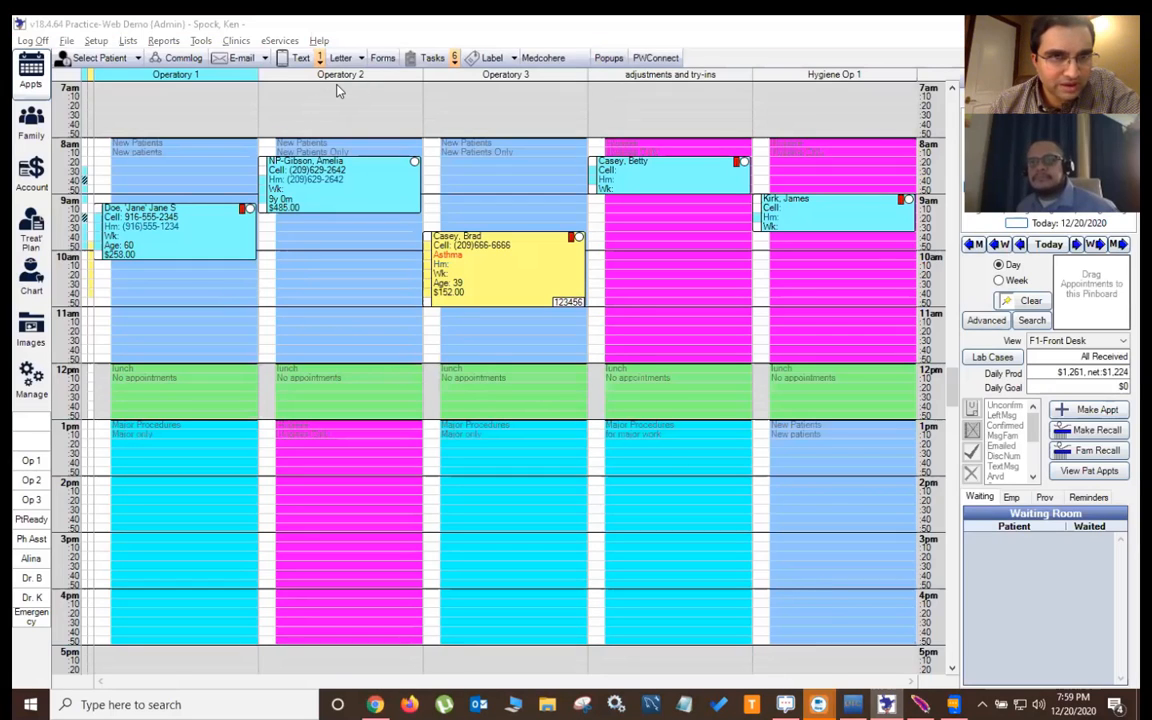
pyautogui.click(31, 276)
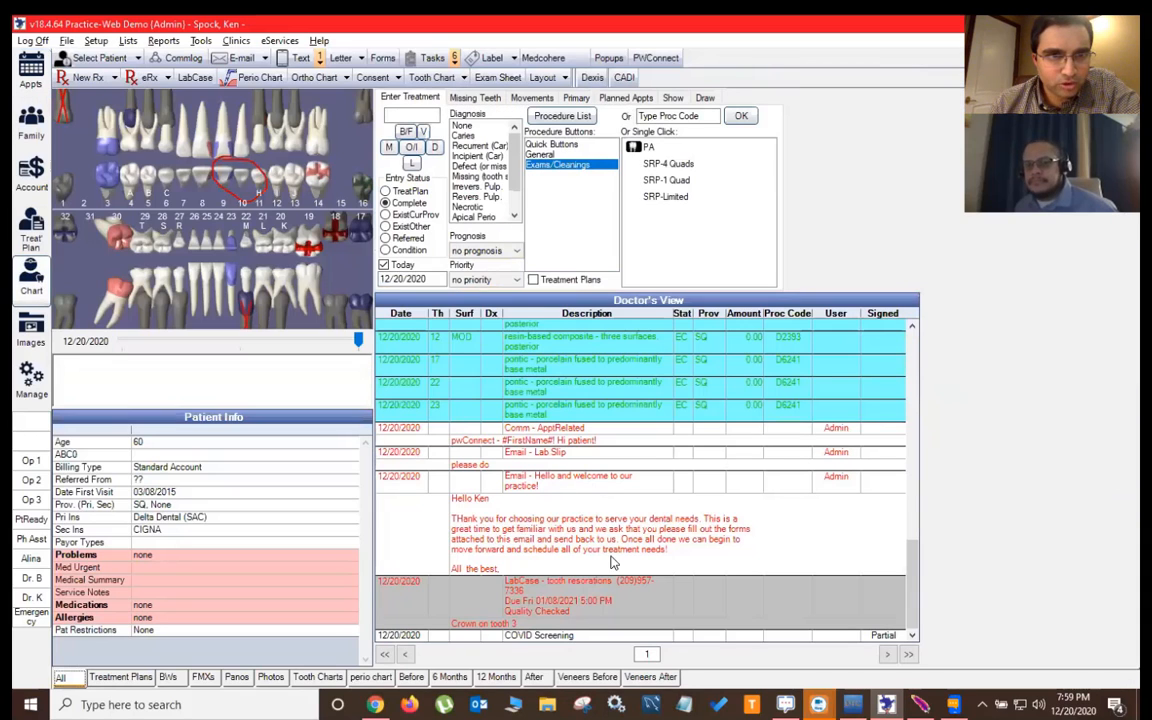
pyautogui.click(548, 637)
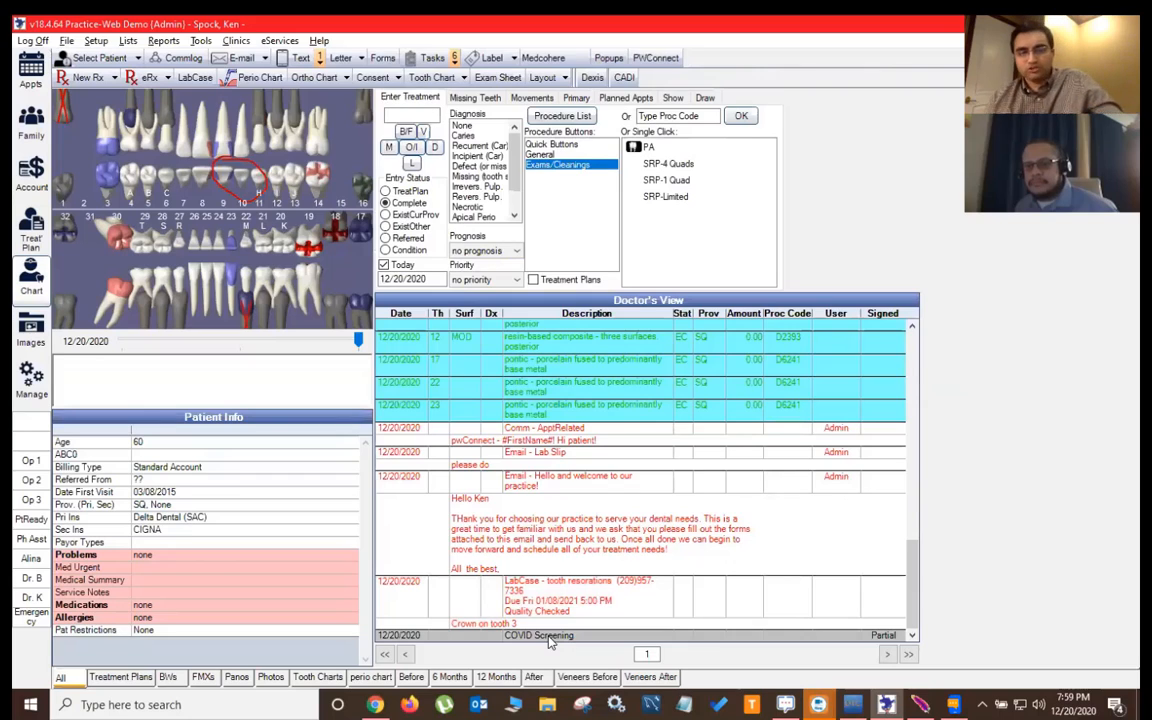
pyautogui.doubleClick(548, 637)
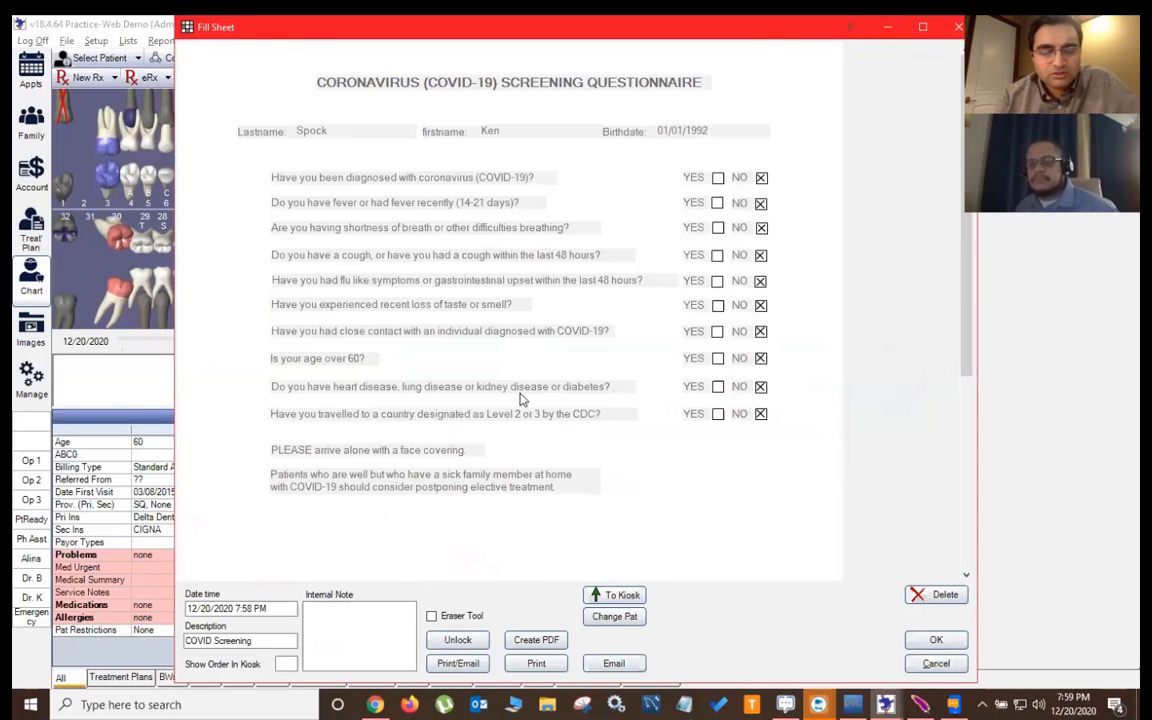
pyautogui.scroll(-5, 514, 404)
pyautogui.scroll(3, 427, 419)
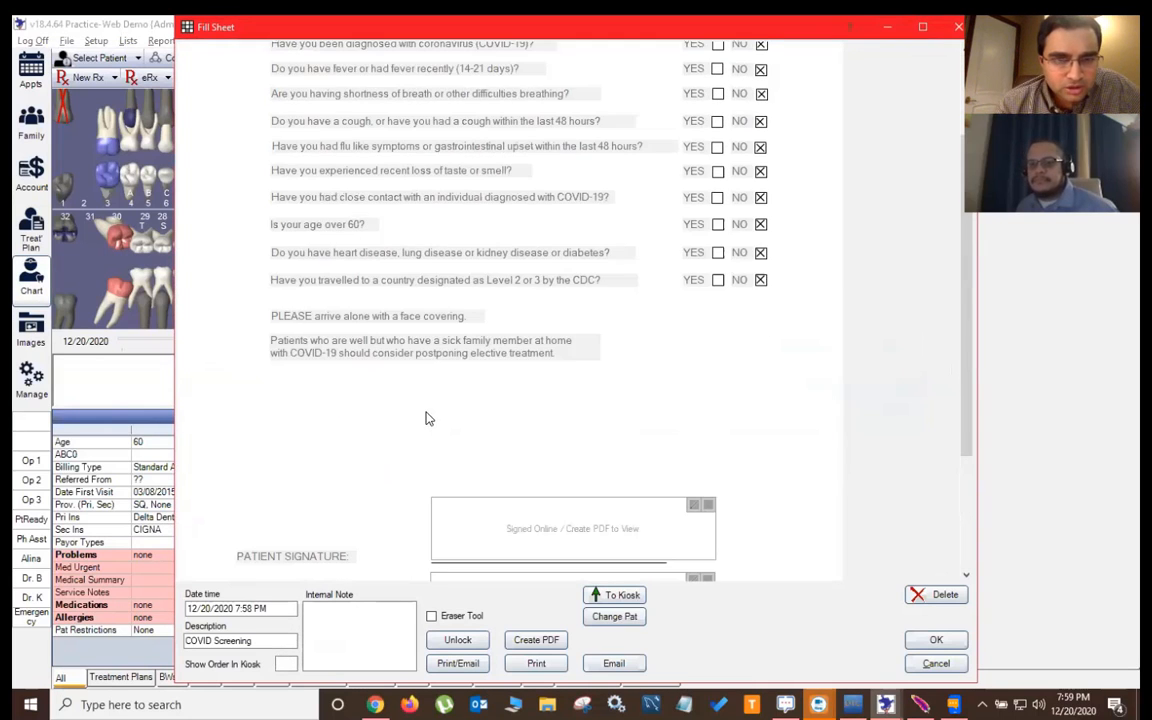
pyautogui.scroll(3, 427, 419)
pyautogui.scroll(1, 427, 419)
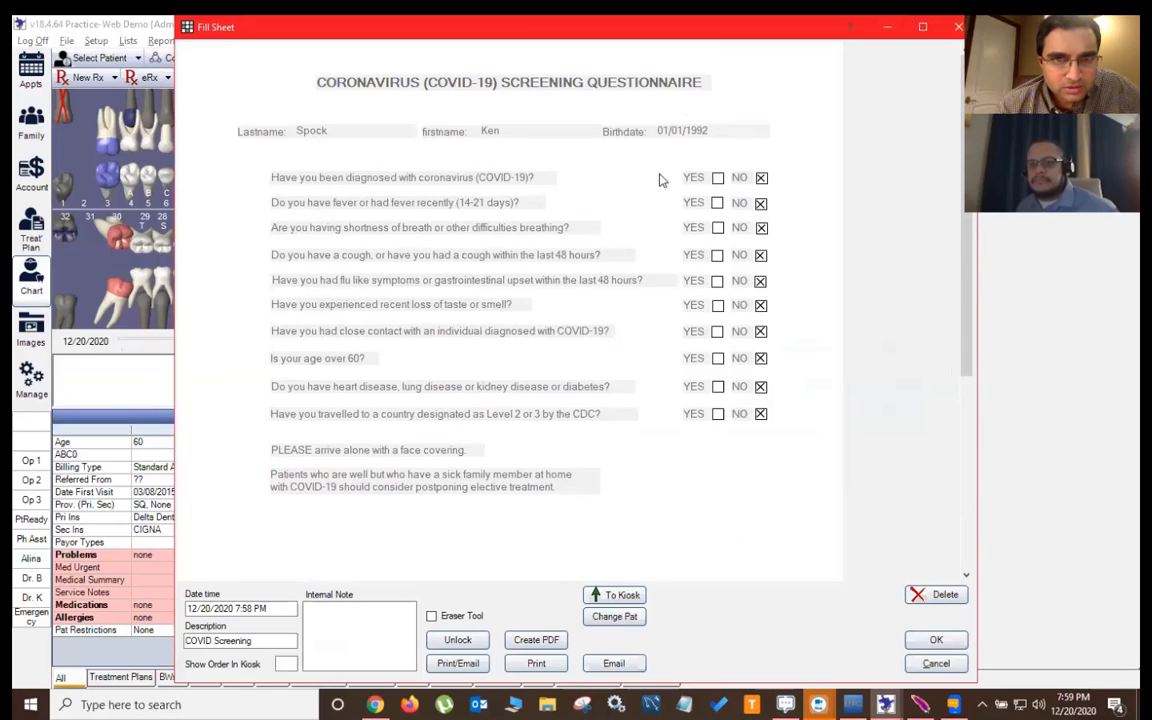
pyautogui.scroll(-3, 605, 226)
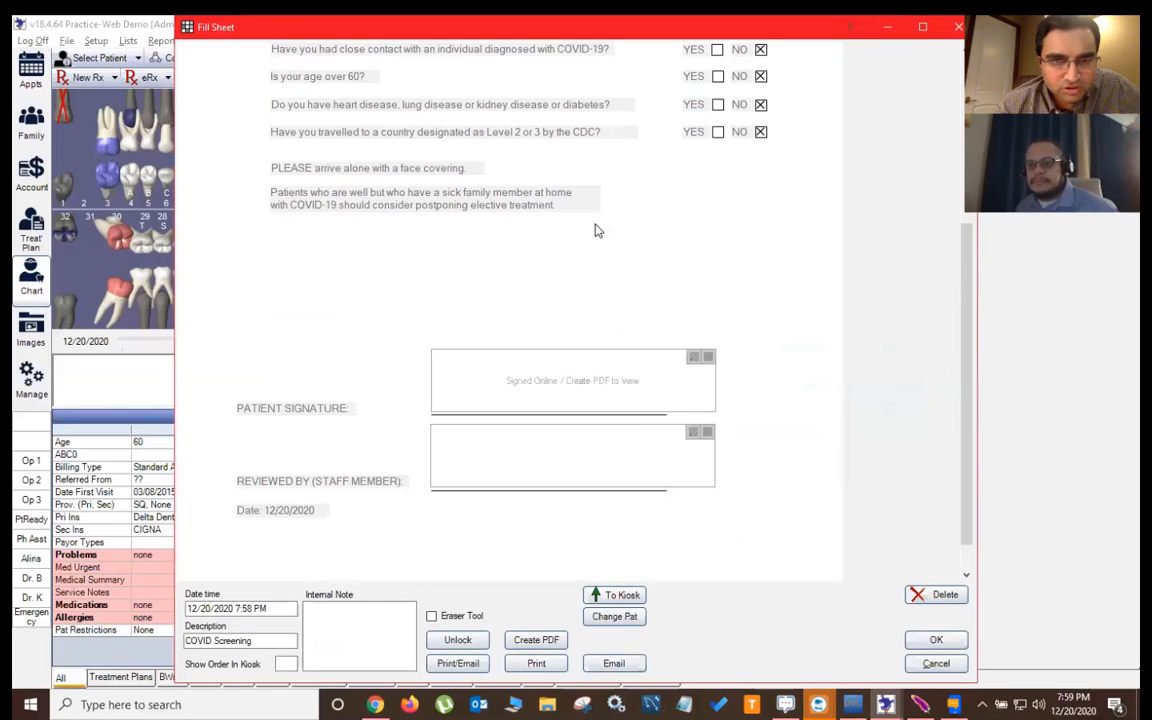
pyautogui.scroll(-1, 594, 230)
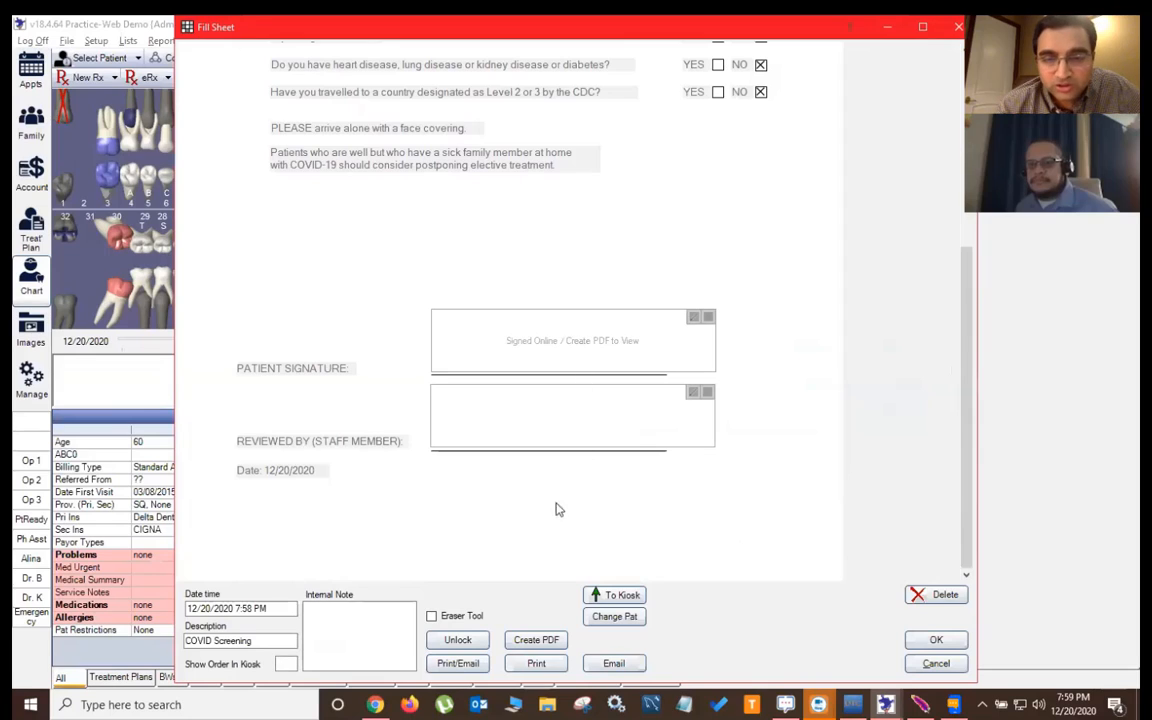
# - Create a PDF of the COVID Screening sheet, check its patient signature and answers, and close the PDF
pyautogui.click(535, 641)
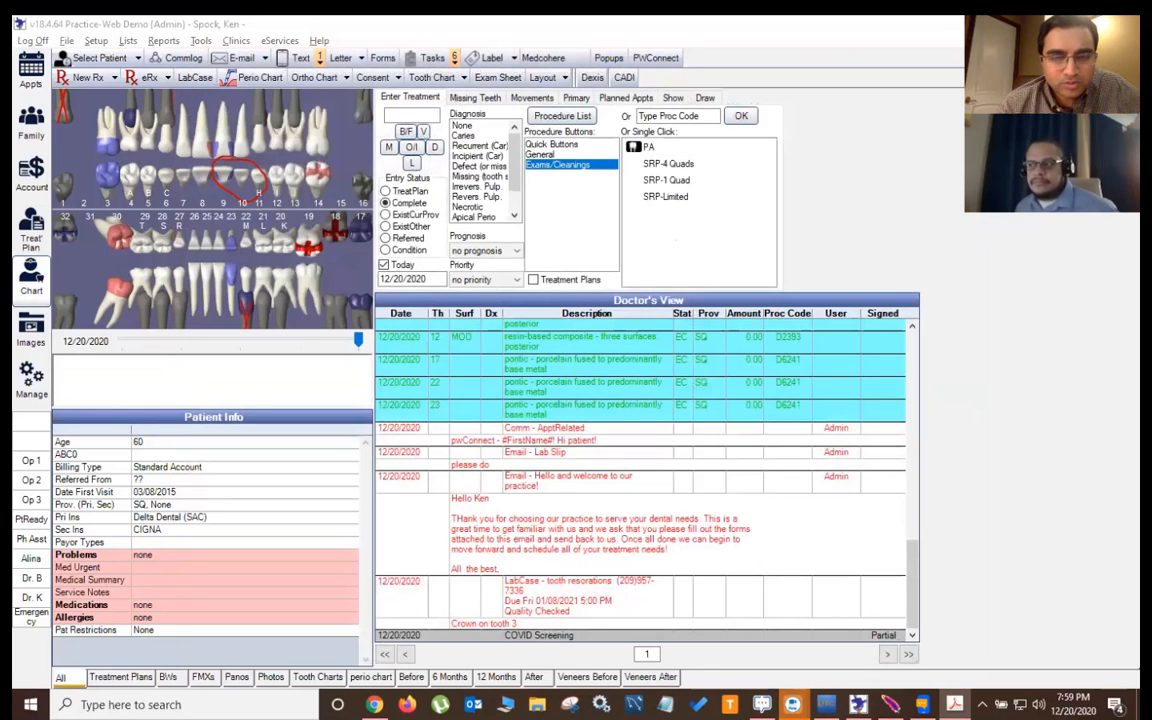
pyautogui.scroll(-10, 380, 419)
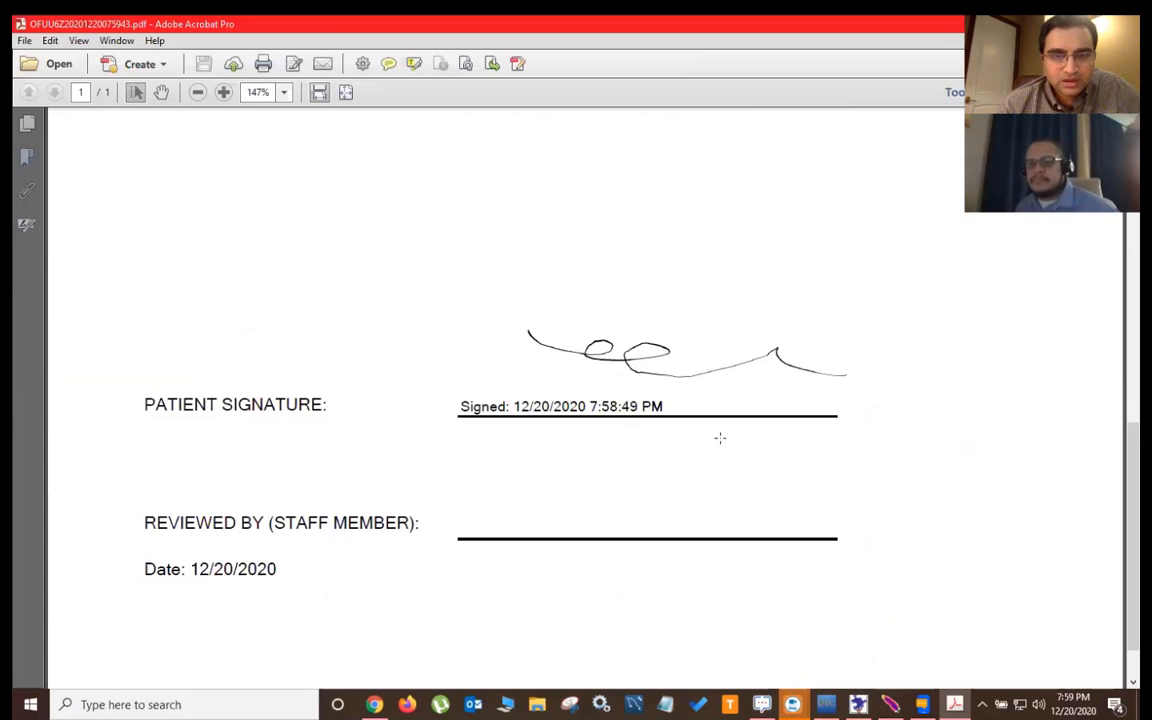
pyautogui.scroll(3, 806, 430)
pyautogui.scroll(6, 806, 430)
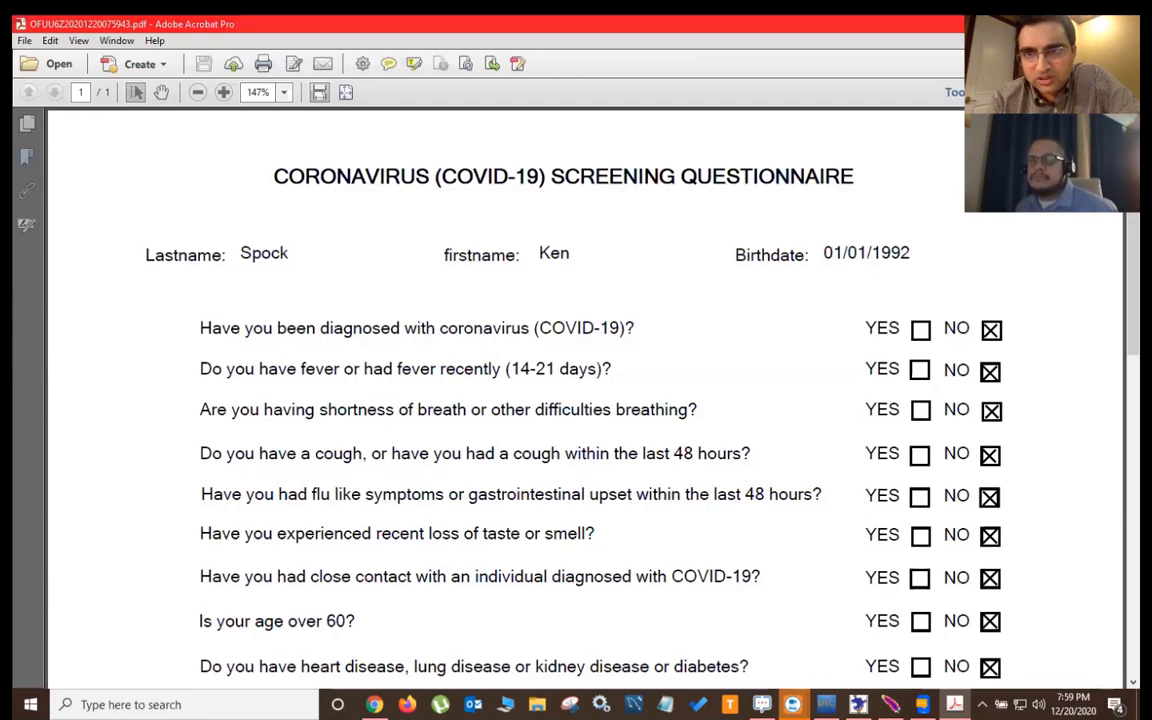
pyautogui.click(1124, 23)
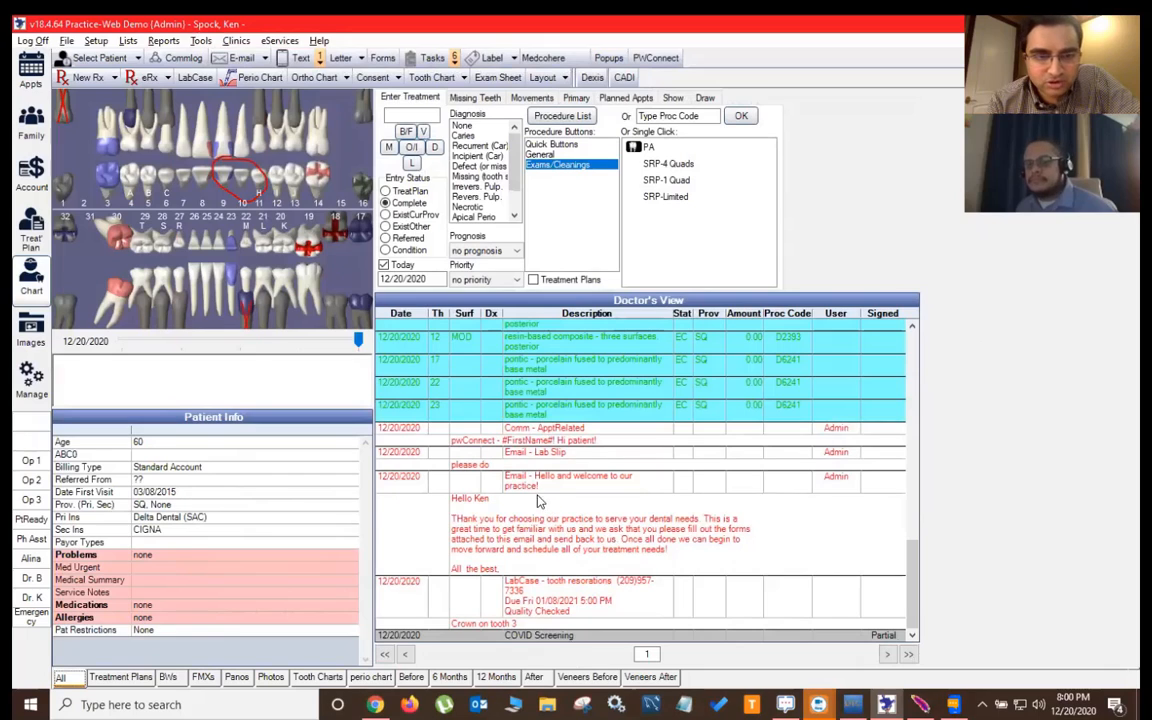
pyautogui.scroll(2, 517, 510)
pyautogui.scroll(1, 517, 510)
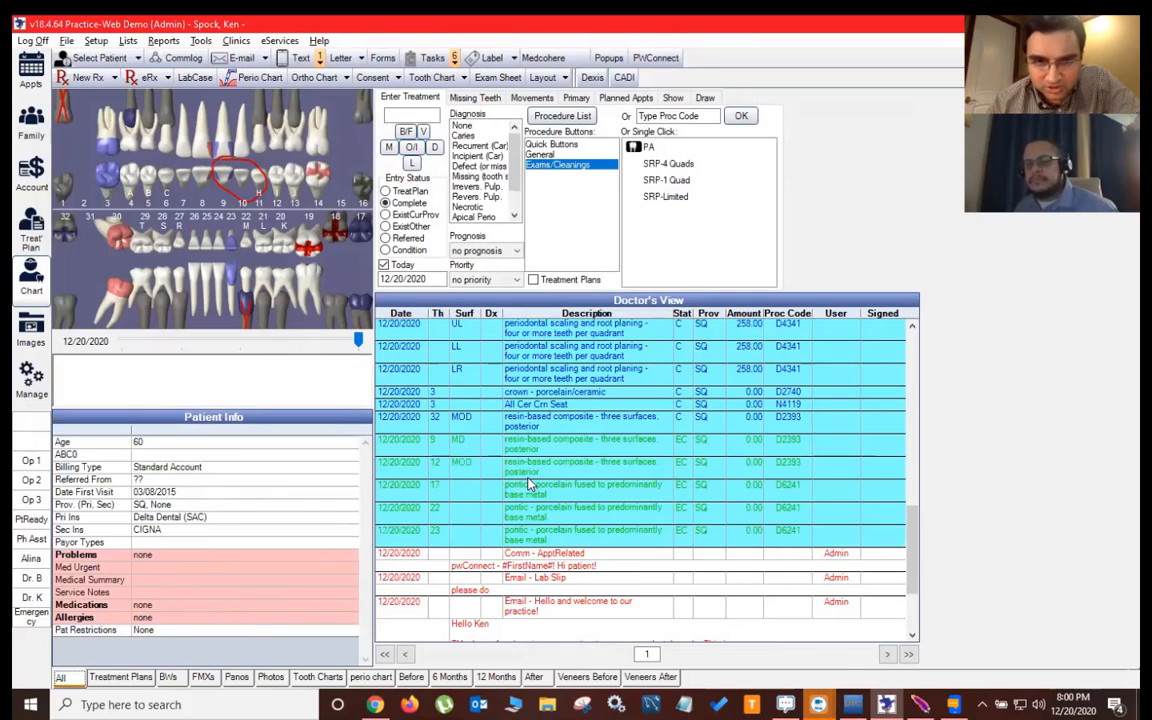
pyautogui.scroll(3, 530, 485)
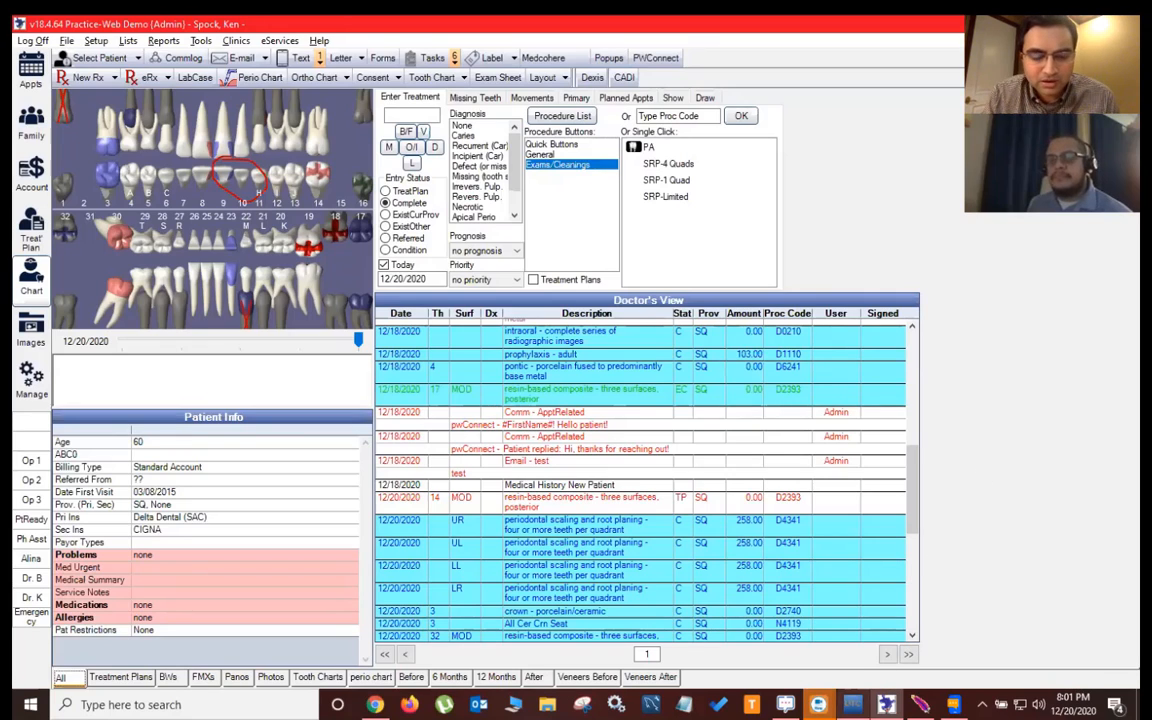
# - Switch to Data Team DDS, select the listed patient, and view the account information from the family ledger
pyautogui.click(853, 705)
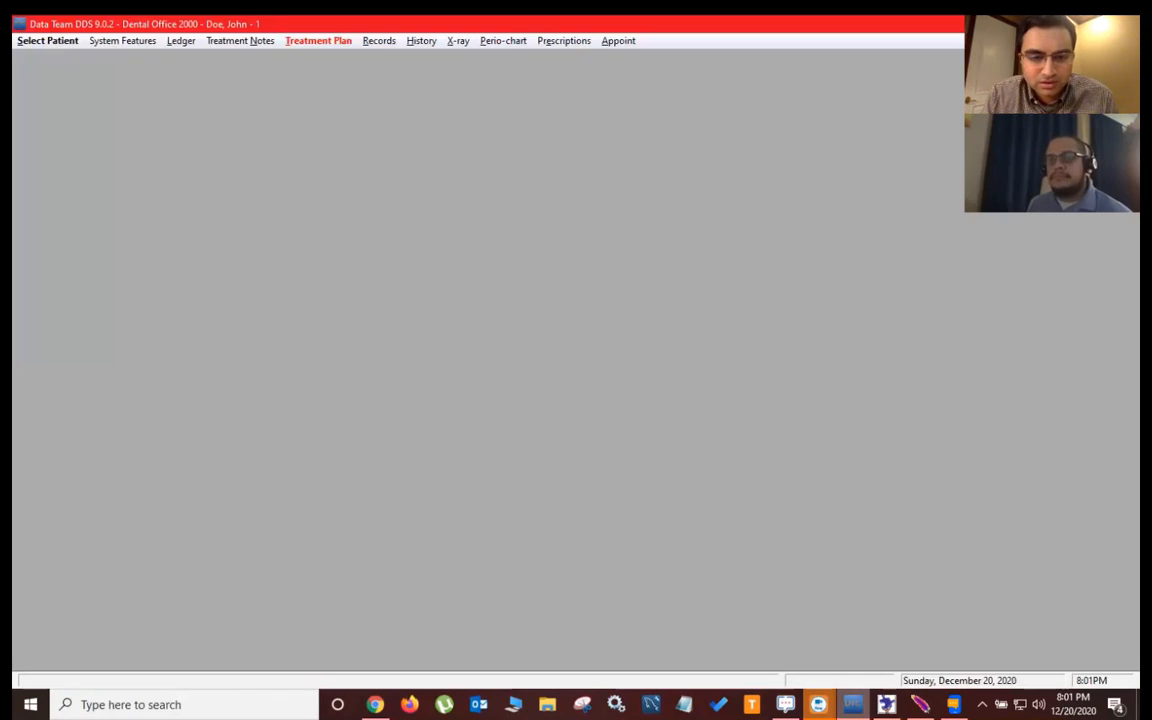
pyautogui.click(45, 40)
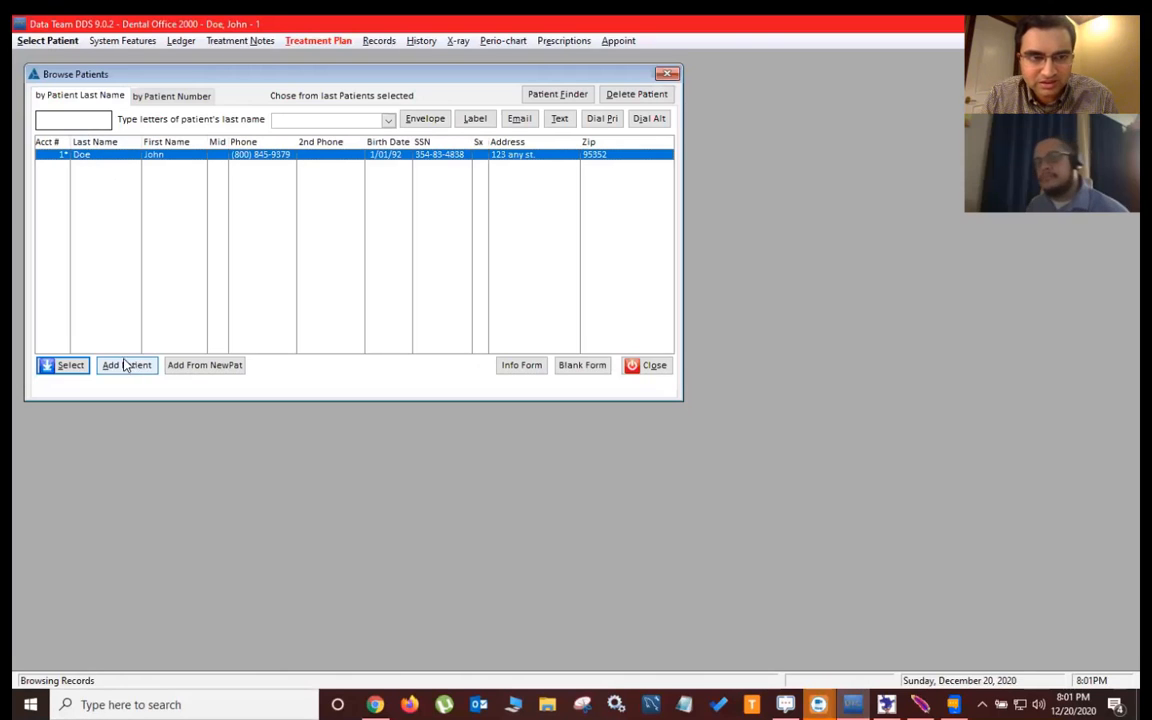
pyautogui.click(68, 370)
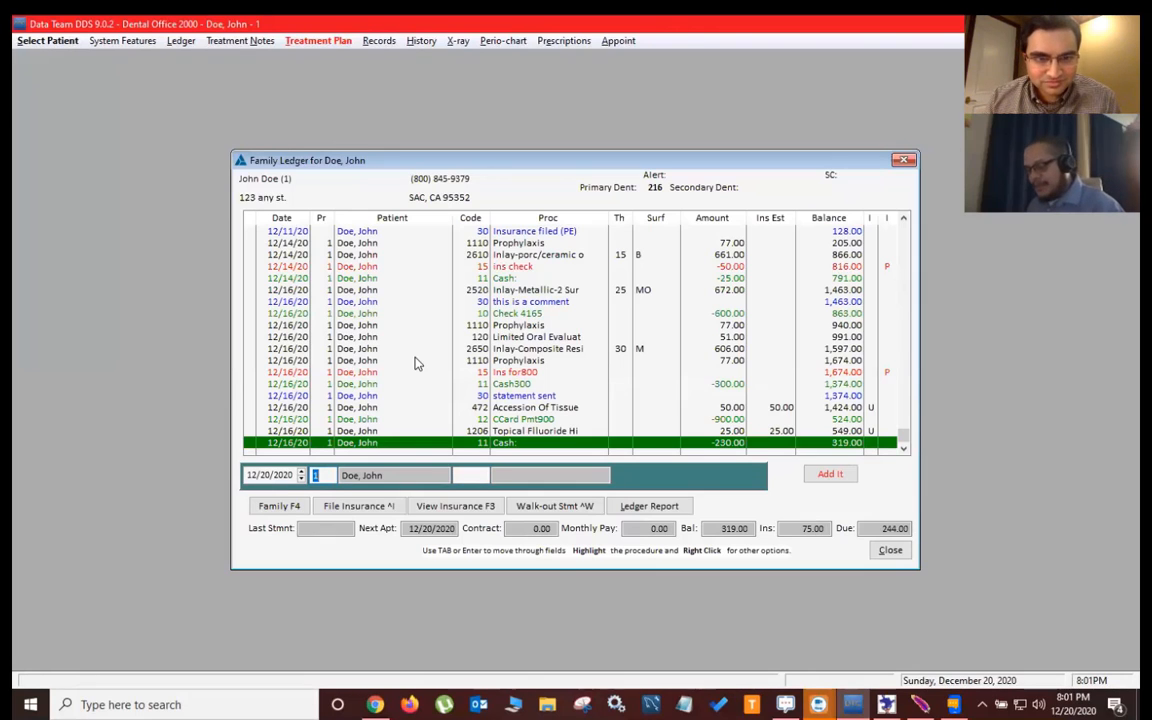
pyautogui.doubleClick(401, 305)
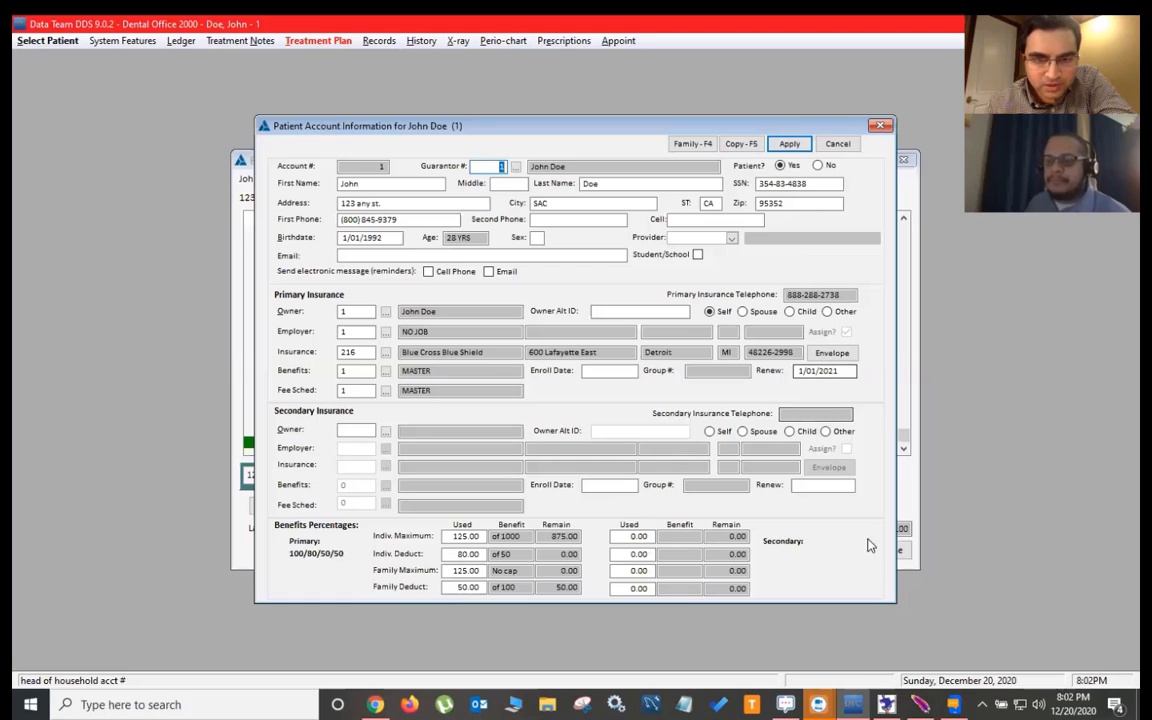
# - Switch to Practice-Web, examine the patient's primary insurance plan and subscriber ID field in the family record, and return to the appointment schedule
pyautogui.click(886, 705)
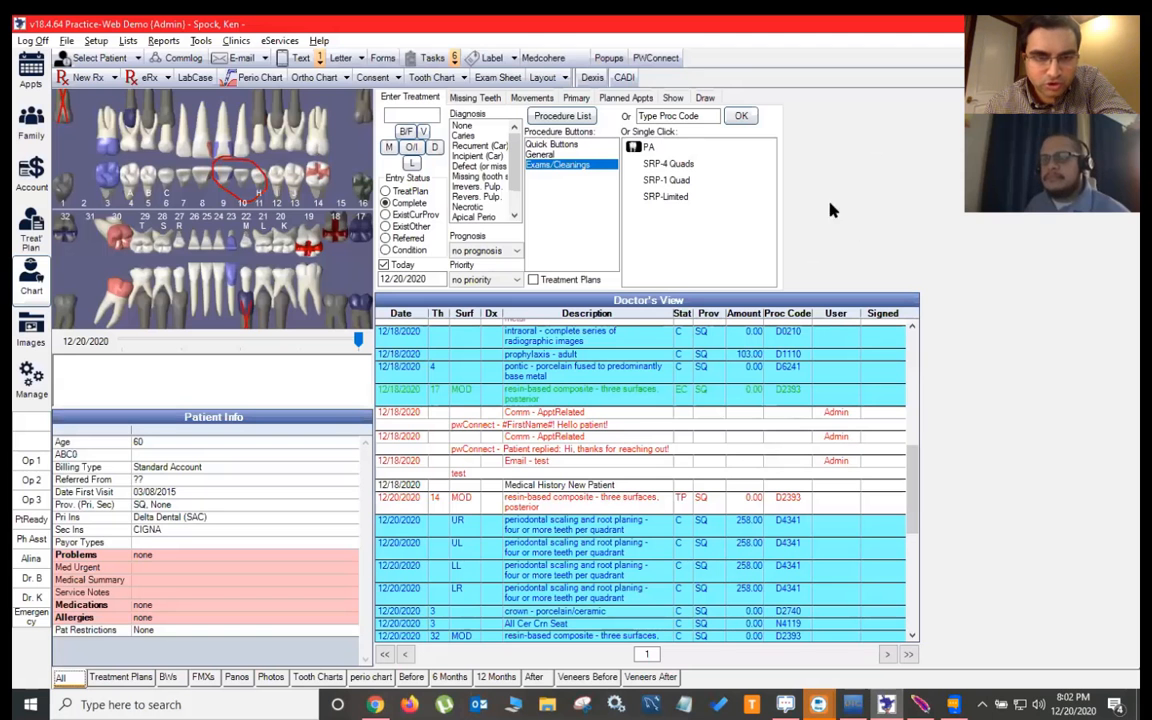
pyautogui.click(22, 128)
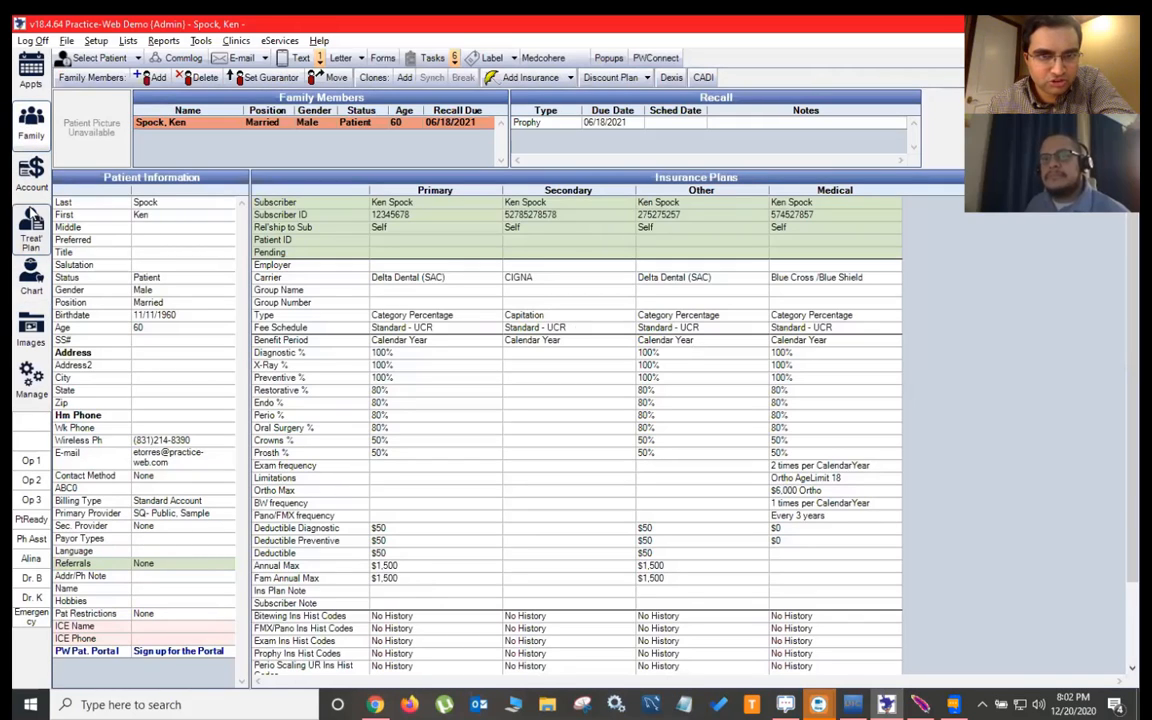
pyautogui.doubleClick(395, 250)
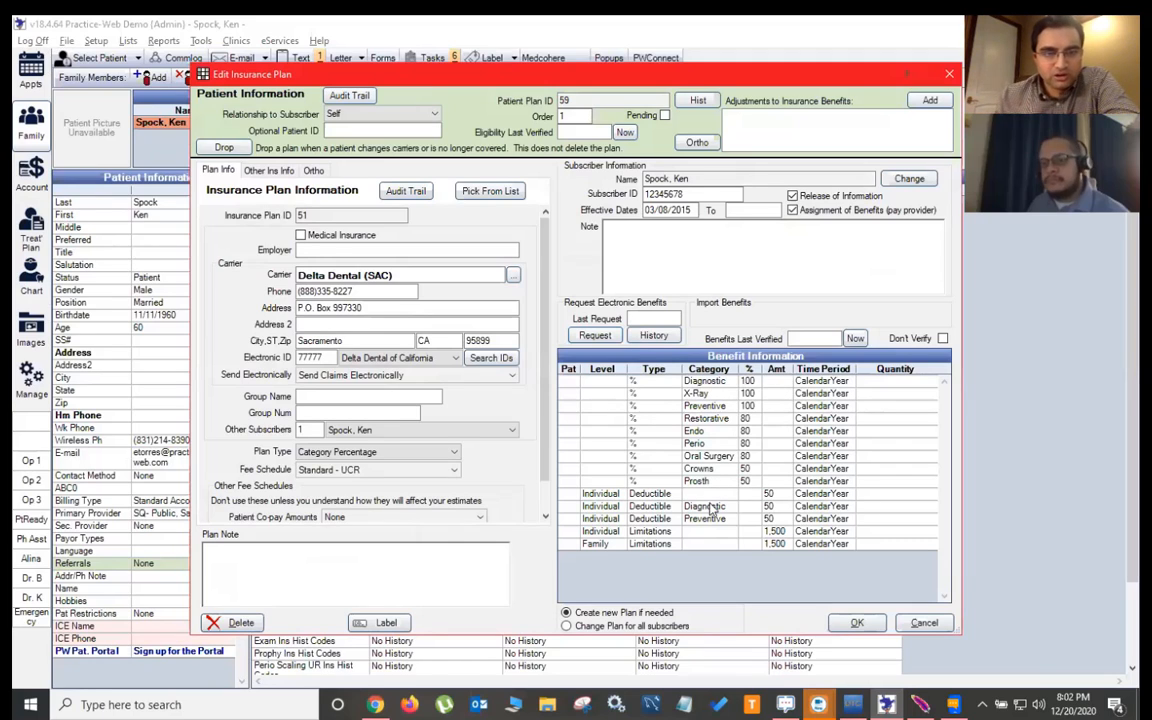
pyautogui.doubleClick(665, 193)
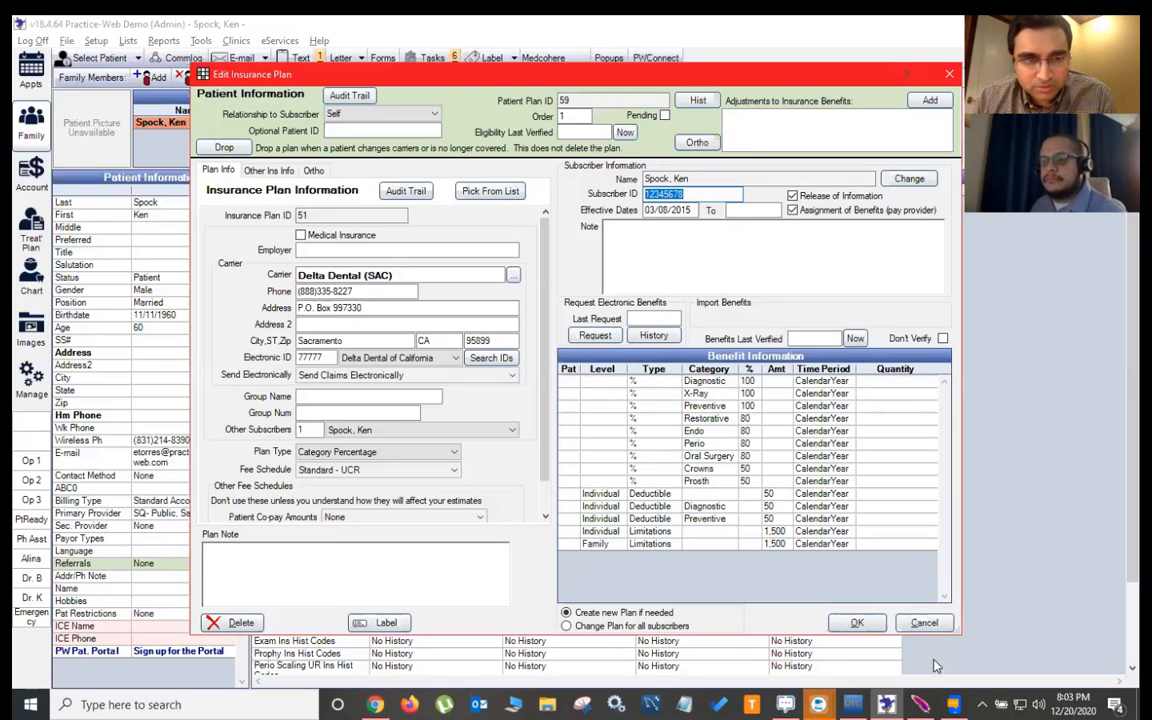
pyautogui.click(857, 622)
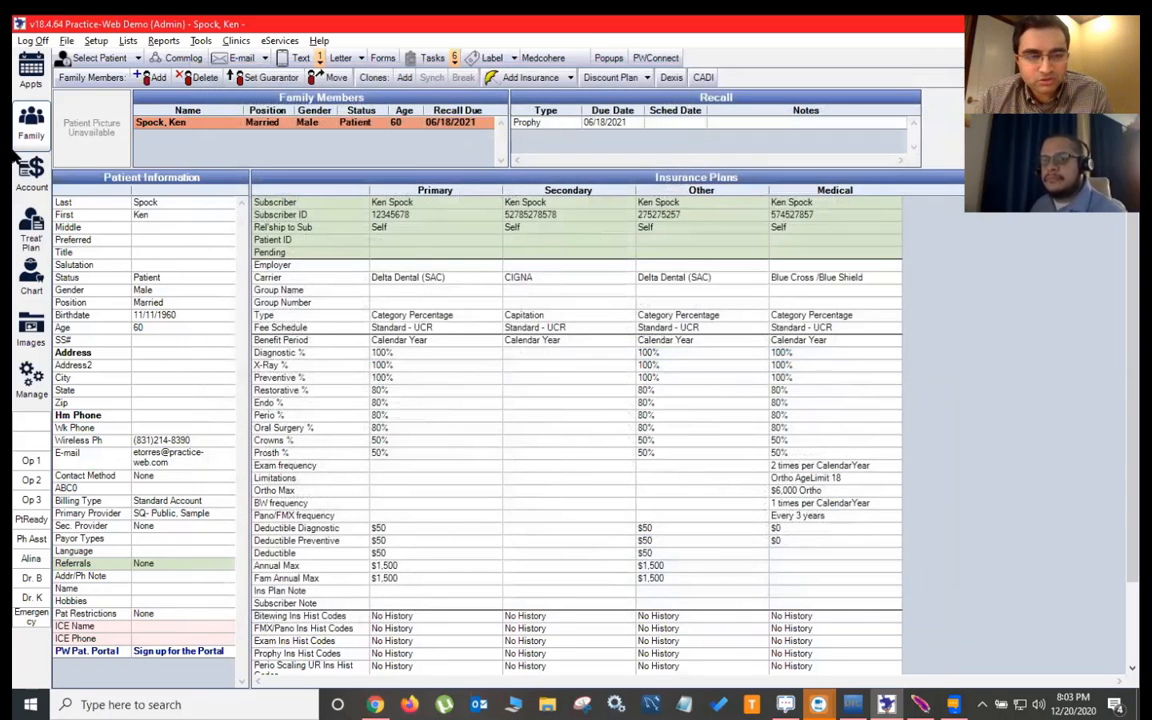
pyautogui.click(31, 70)
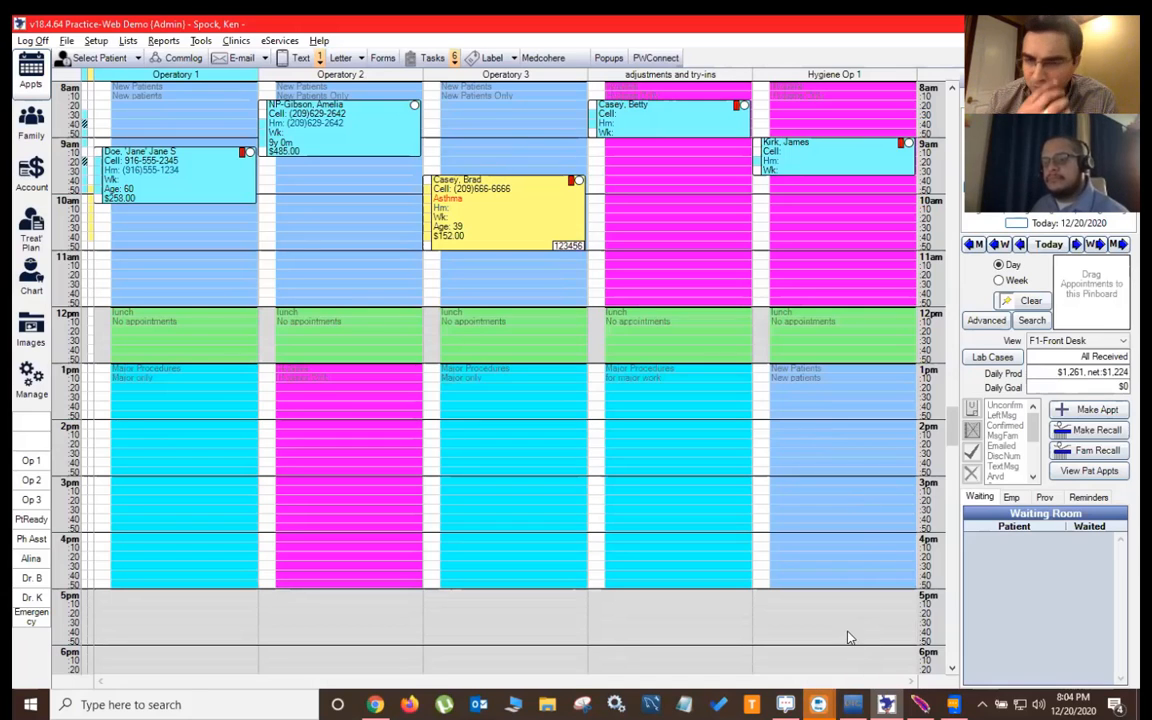
# - Switch to Data Team DDS and close the patient's account information and family ledger
pyautogui.click(852, 704)
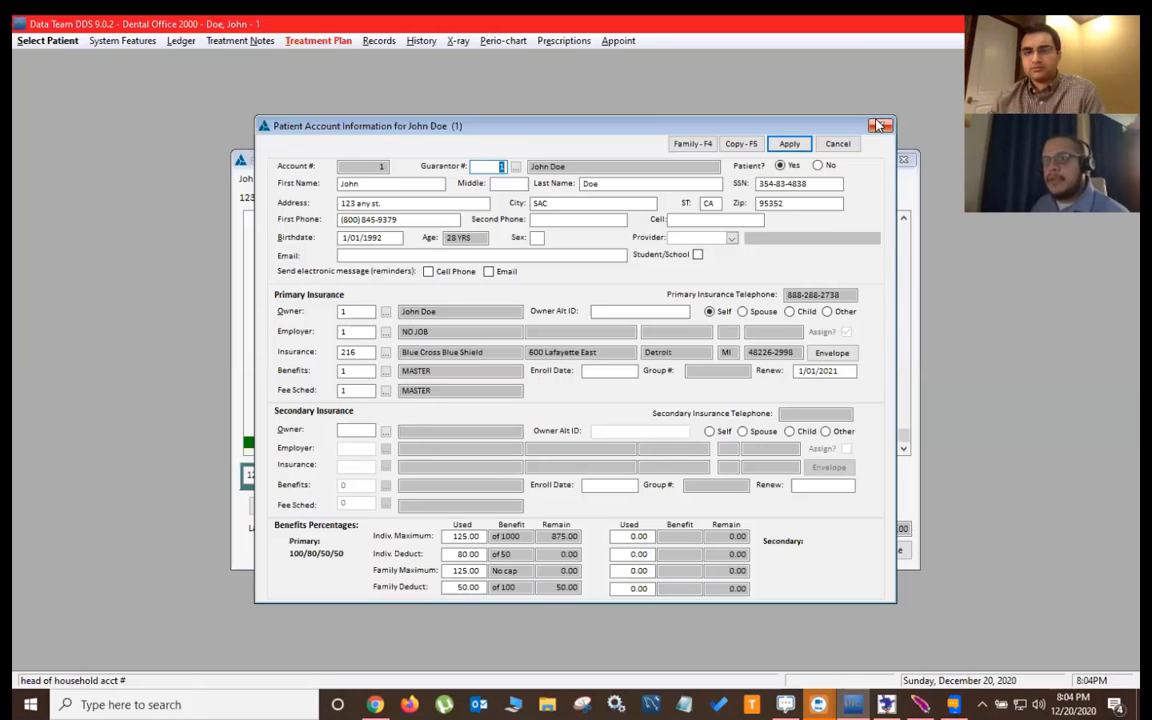
pyautogui.click(878, 125)
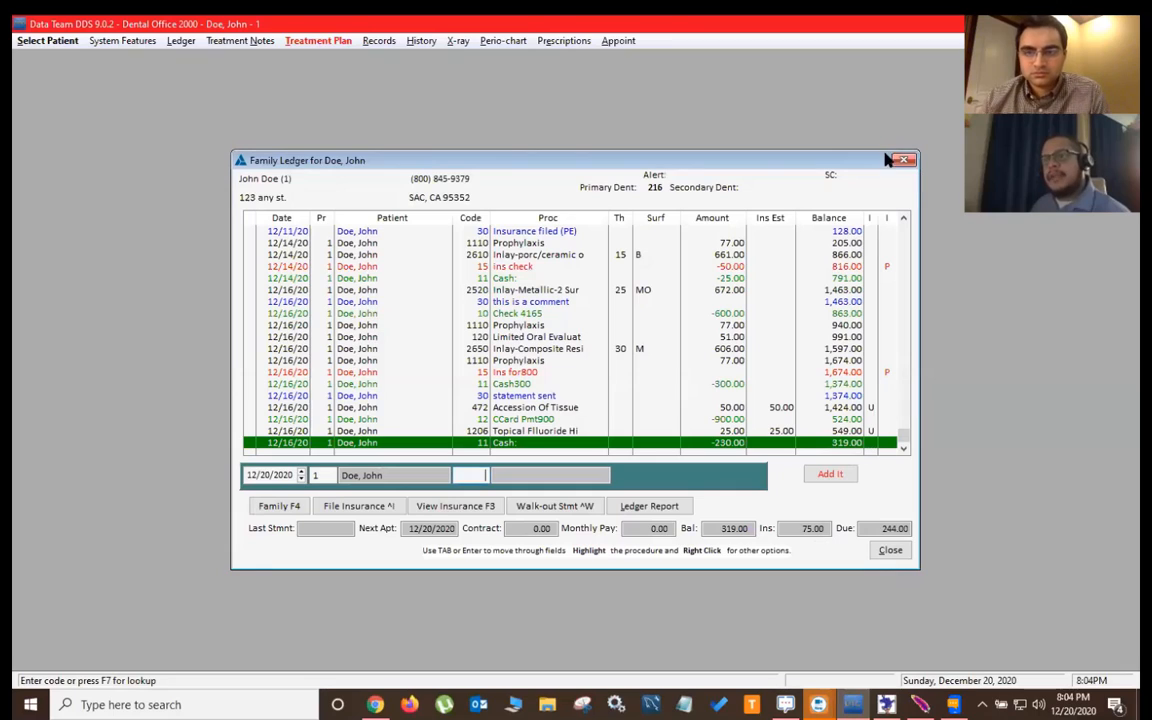
pyautogui.click(900, 160)
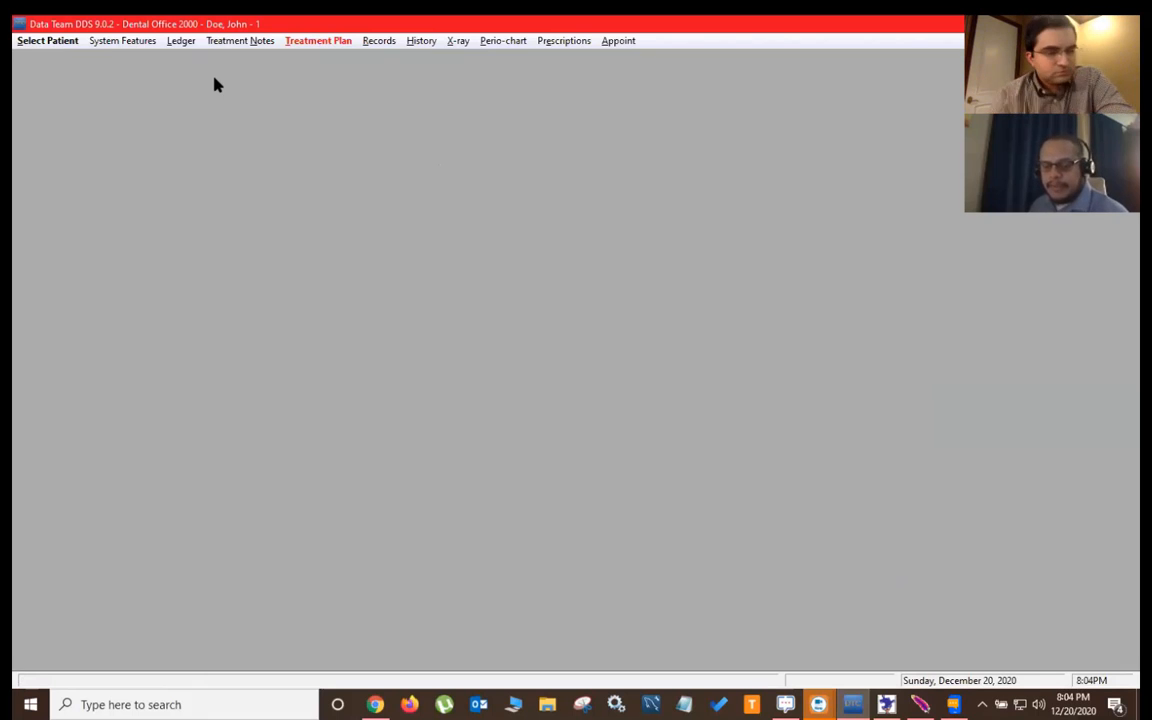
# - Try to preview the Procedure Tracking financial report for 12/20/2020 with all practitioners included
pyautogui.click(204, 40)
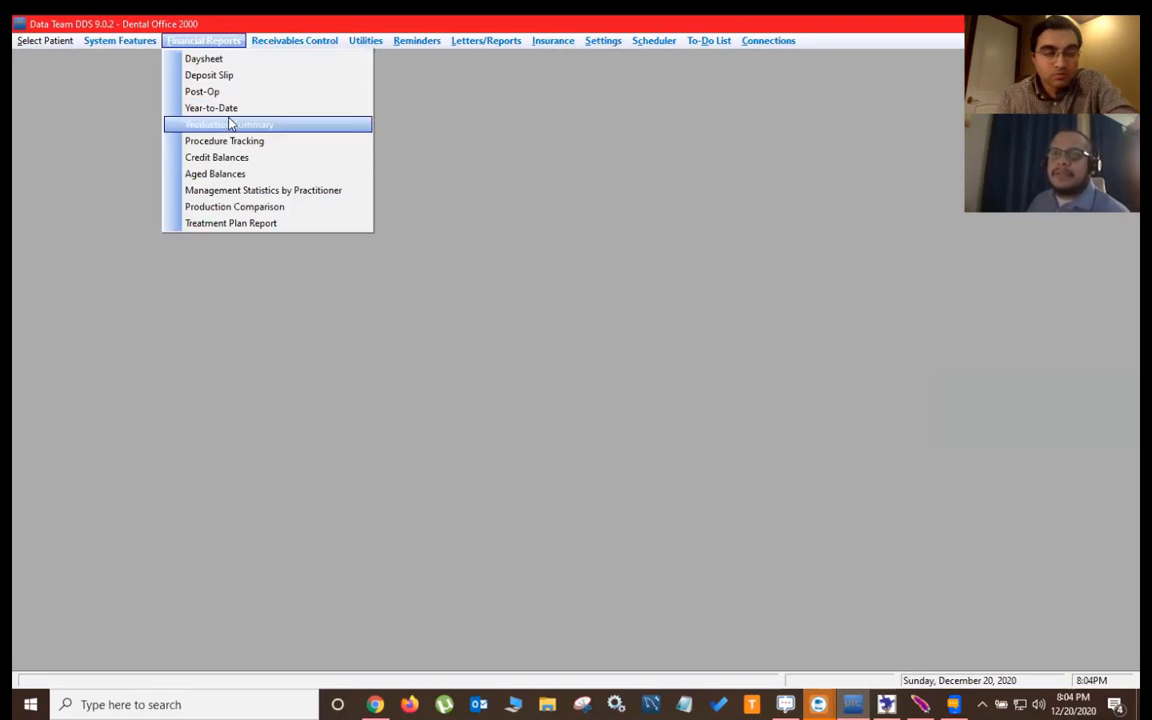
pyautogui.click(270, 149)
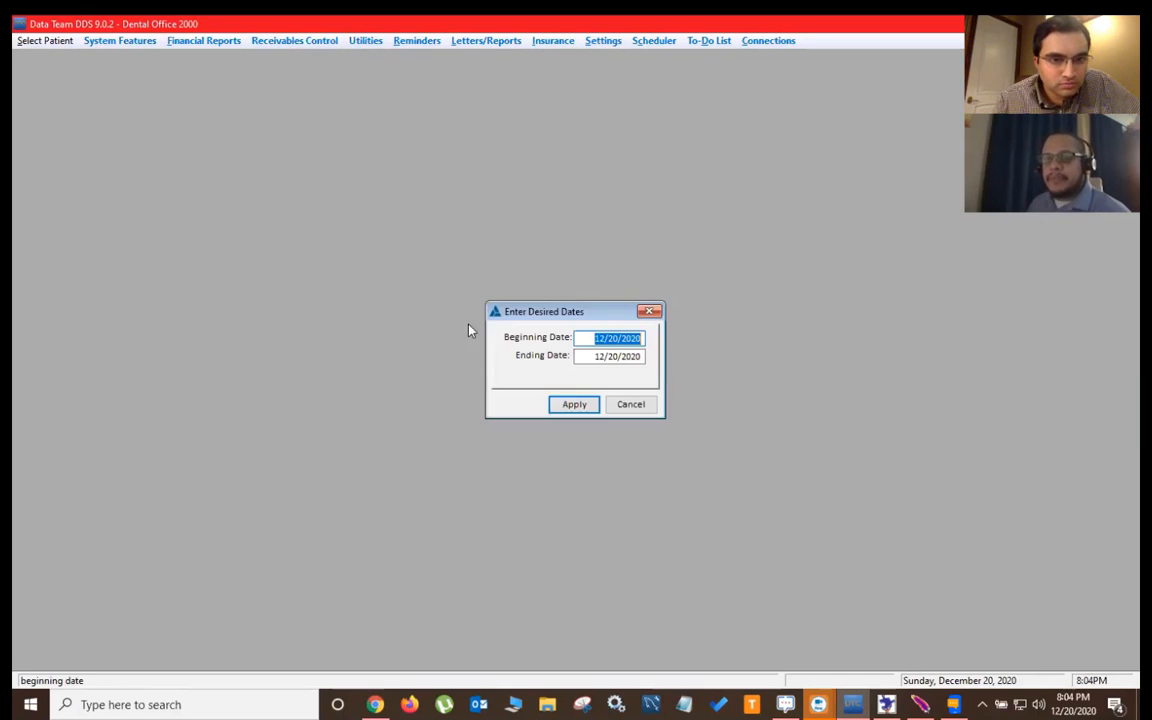
pyautogui.click(562, 406)
pyautogui.click(563, 404)
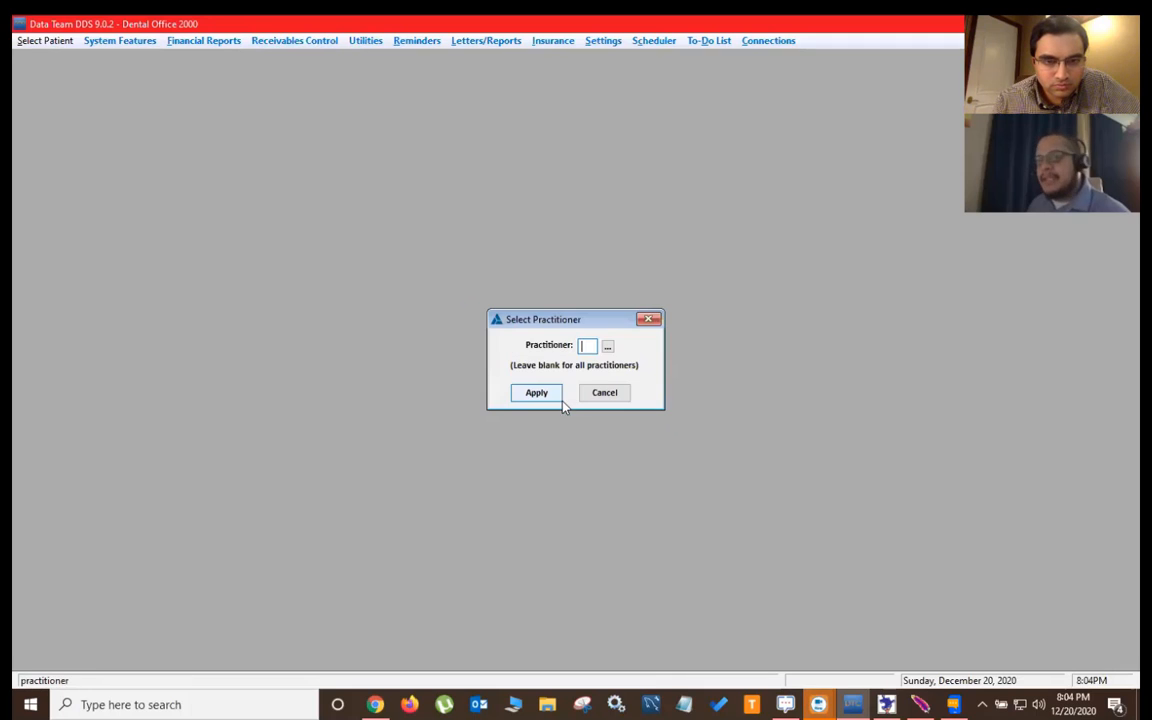
pyautogui.click(543, 393)
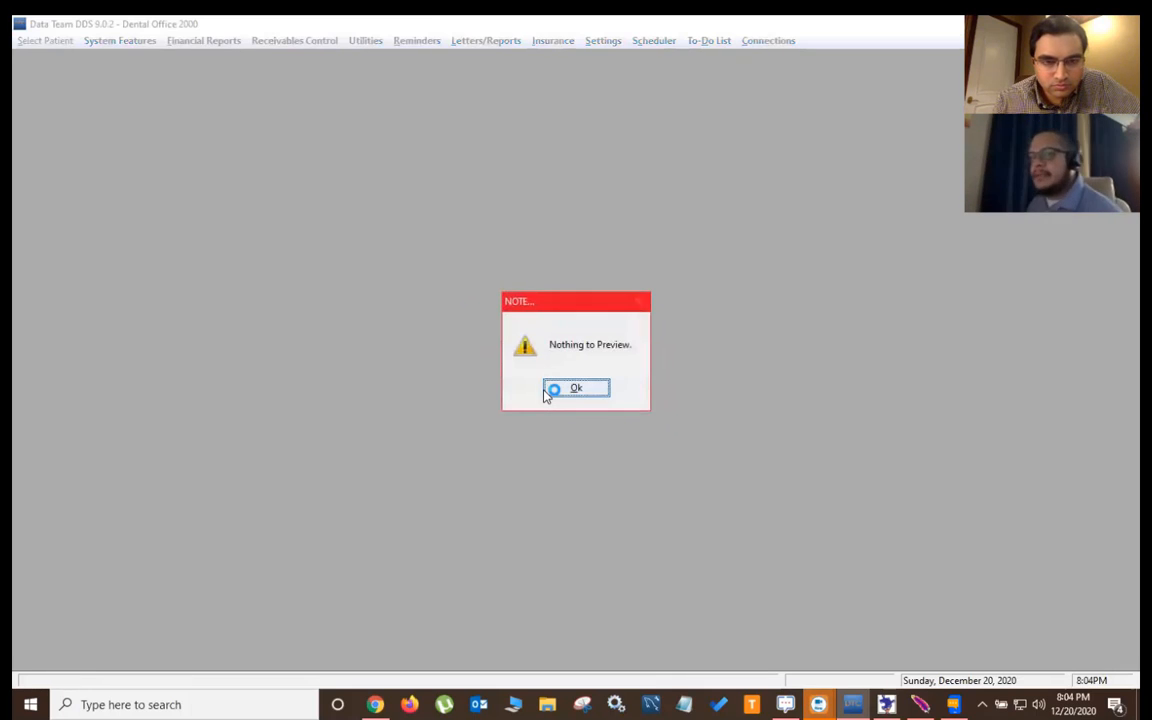
pyautogui.click(547, 393)
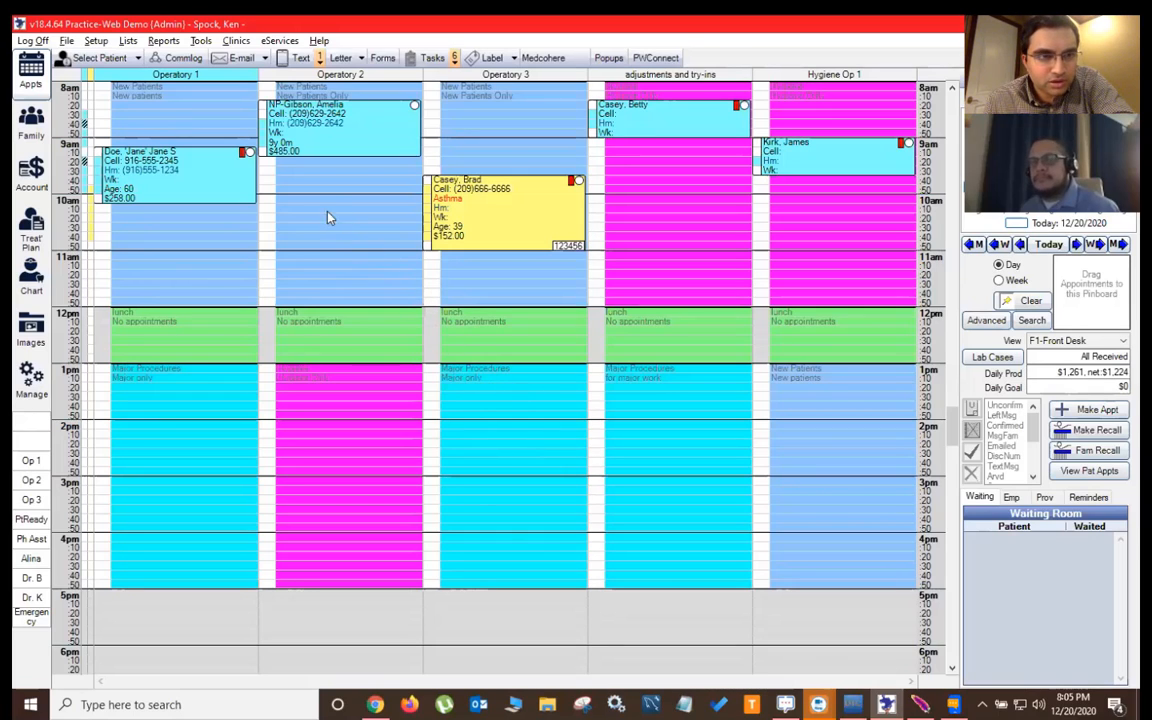
# - Open the standard reports and look through the available monthly and list reports
pyautogui.click(164, 41)
pyautogui.moveTo(166, 60)
pyautogui.click(323, 58)
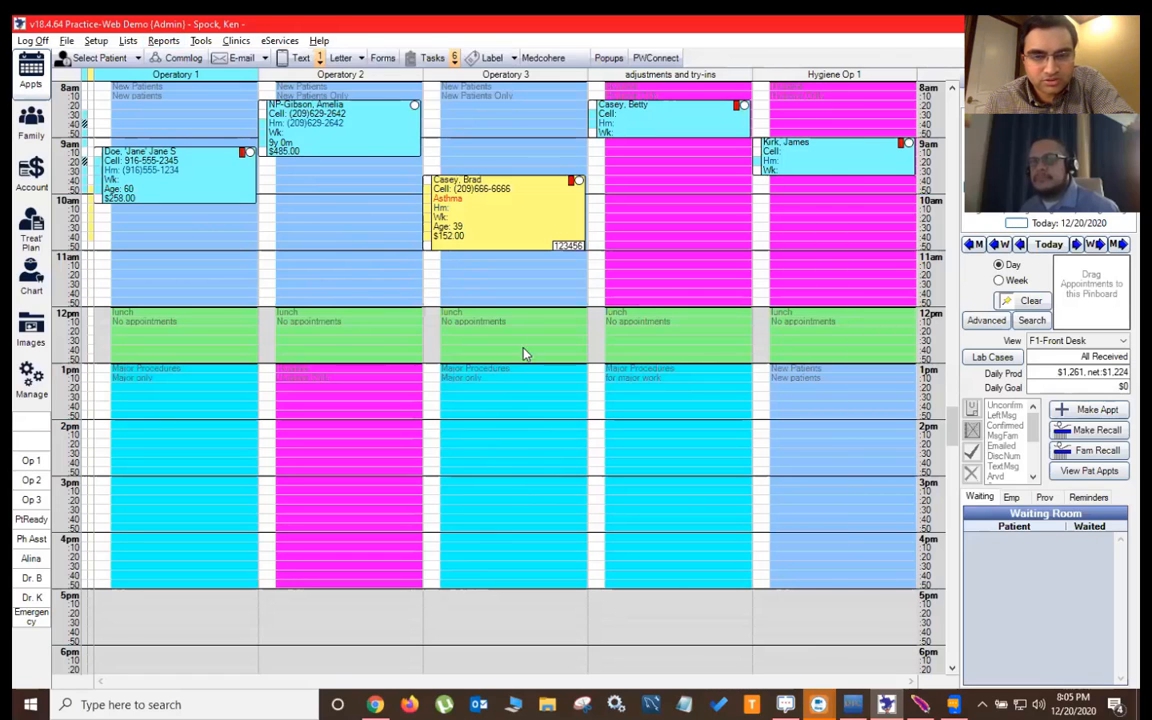
pyautogui.moveTo(502, 450); pyautogui.dragTo(524, 496)
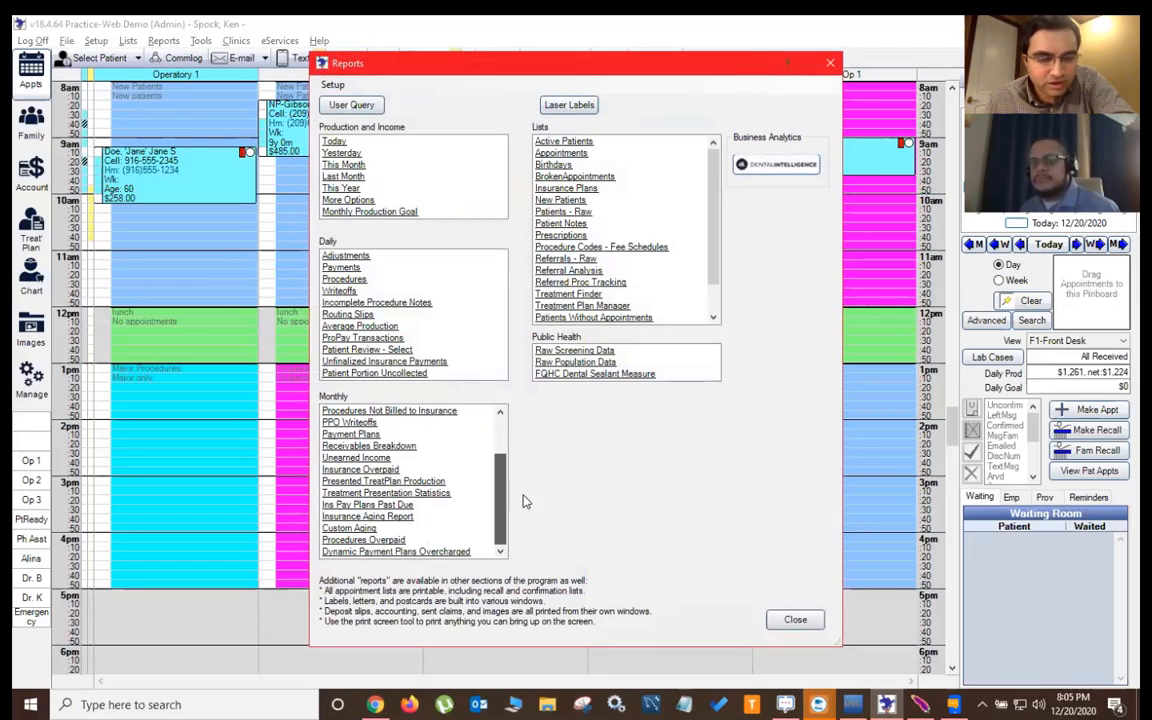
pyautogui.moveTo(715, 262); pyautogui.dragTo(743, 321)
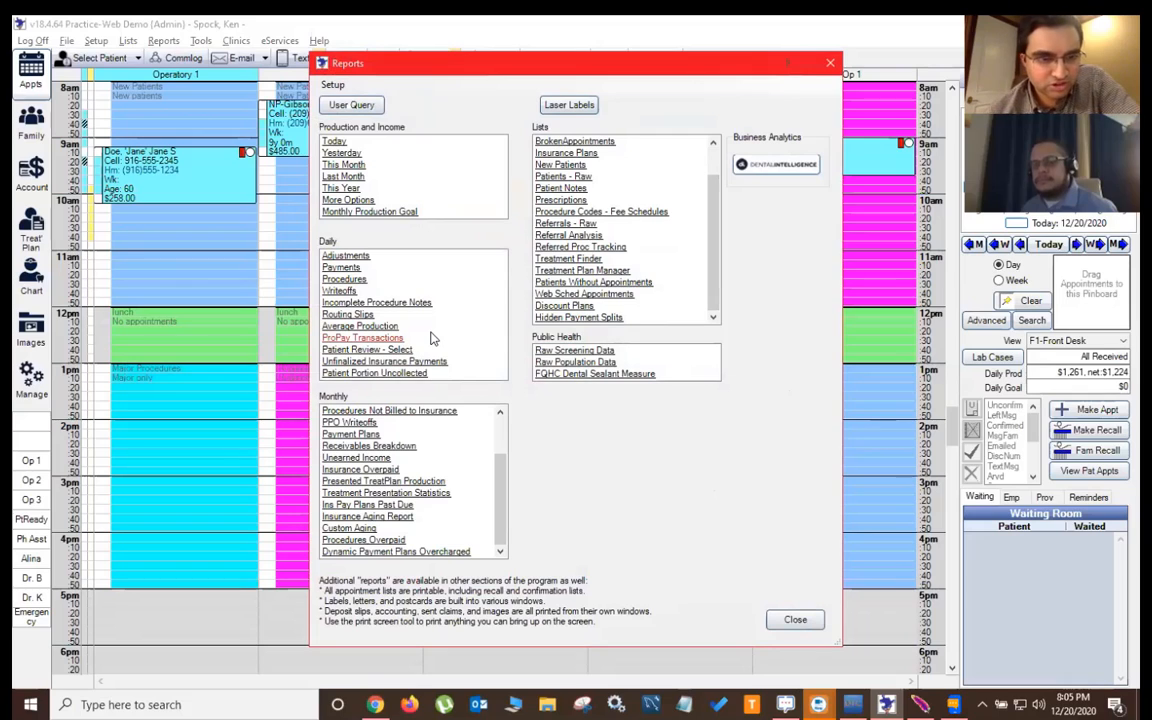
pyautogui.scroll(2, 475, 425)
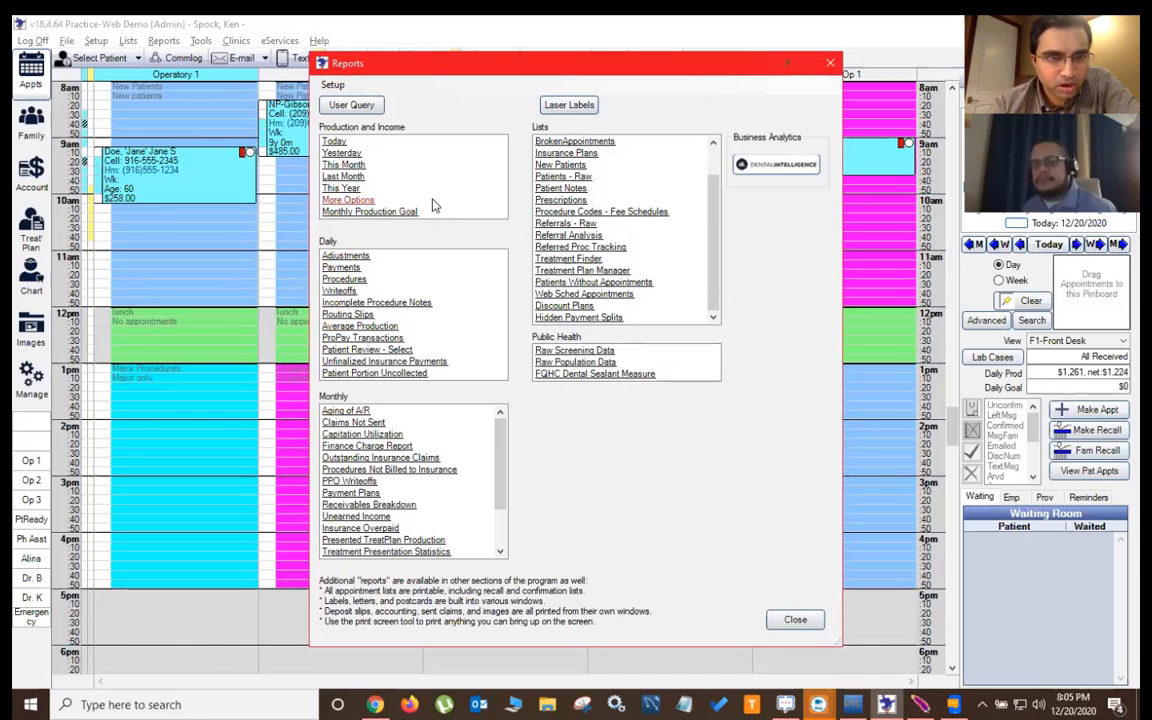
# - Open the customizable Production and Income report and set its report type to Annual
pyautogui.click(340, 199)
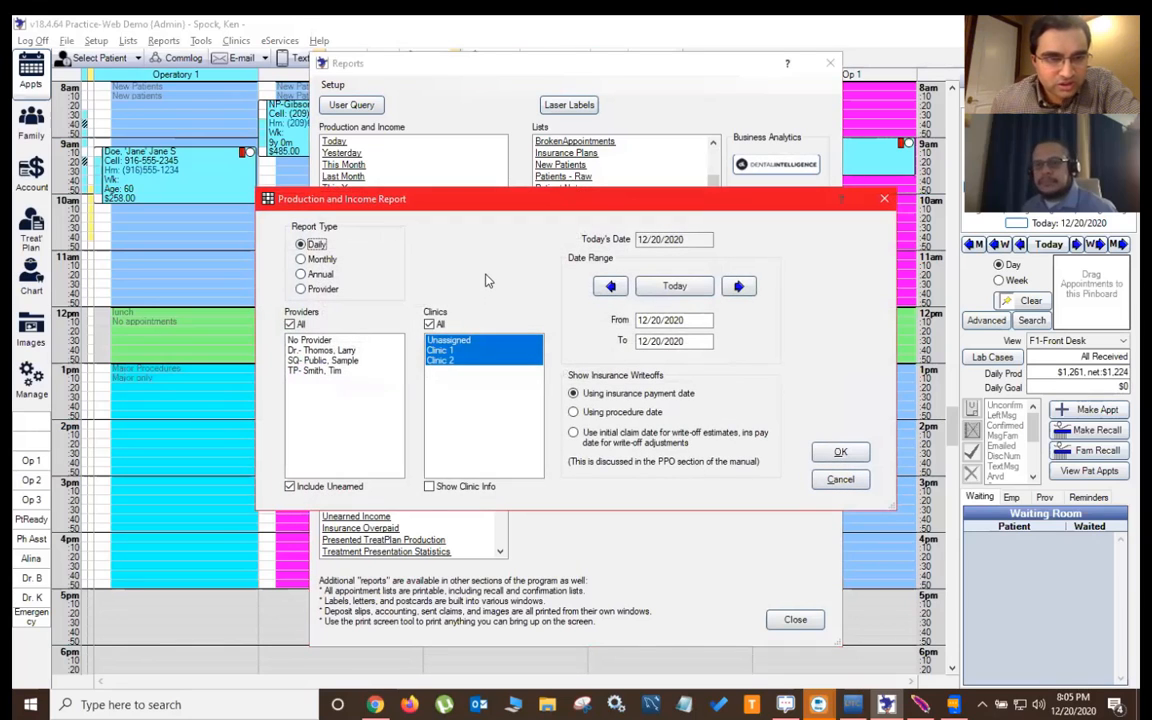
pyautogui.click(322, 260)
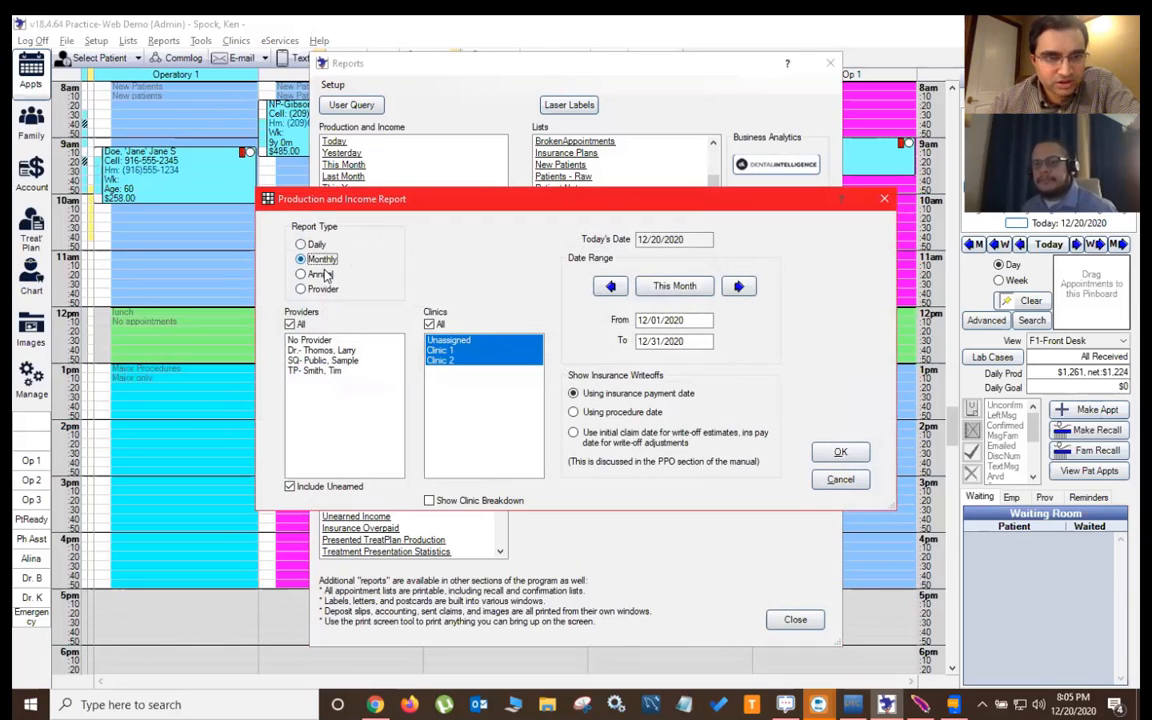
pyautogui.click(322, 274)
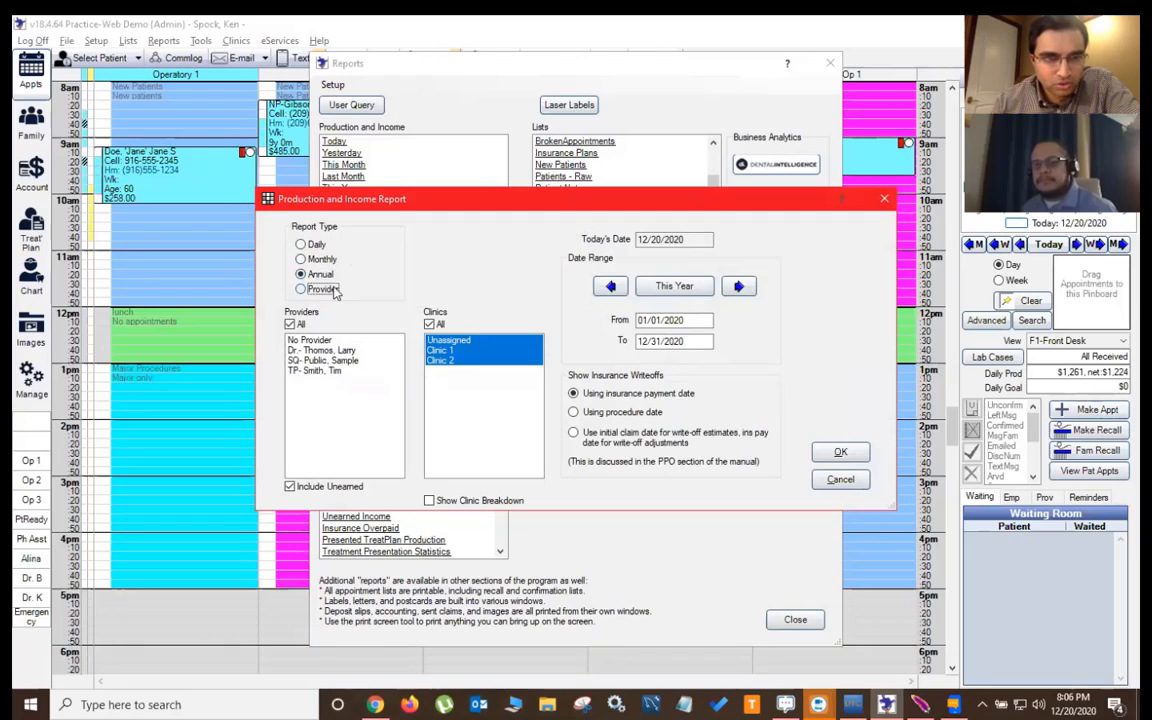
pyautogui.click(322, 289)
pyautogui.click(333, 274)
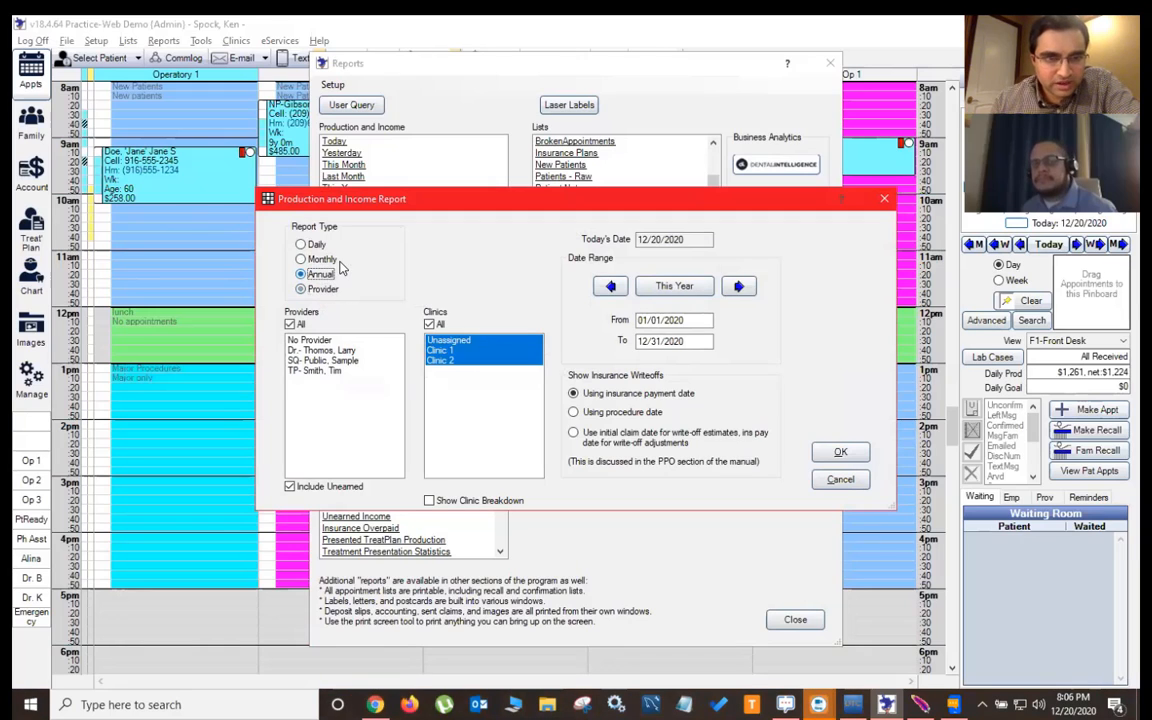
# - Generate the annual production and income report for all providers and clinics from 01/01/2020 to 12/31/2020, review it and close it
pyautogui.click(300, 324)
pyautogui.moveTo(311, 366); pyautogui.dragTo(319, 342)
pyautogui.click(290, 324)
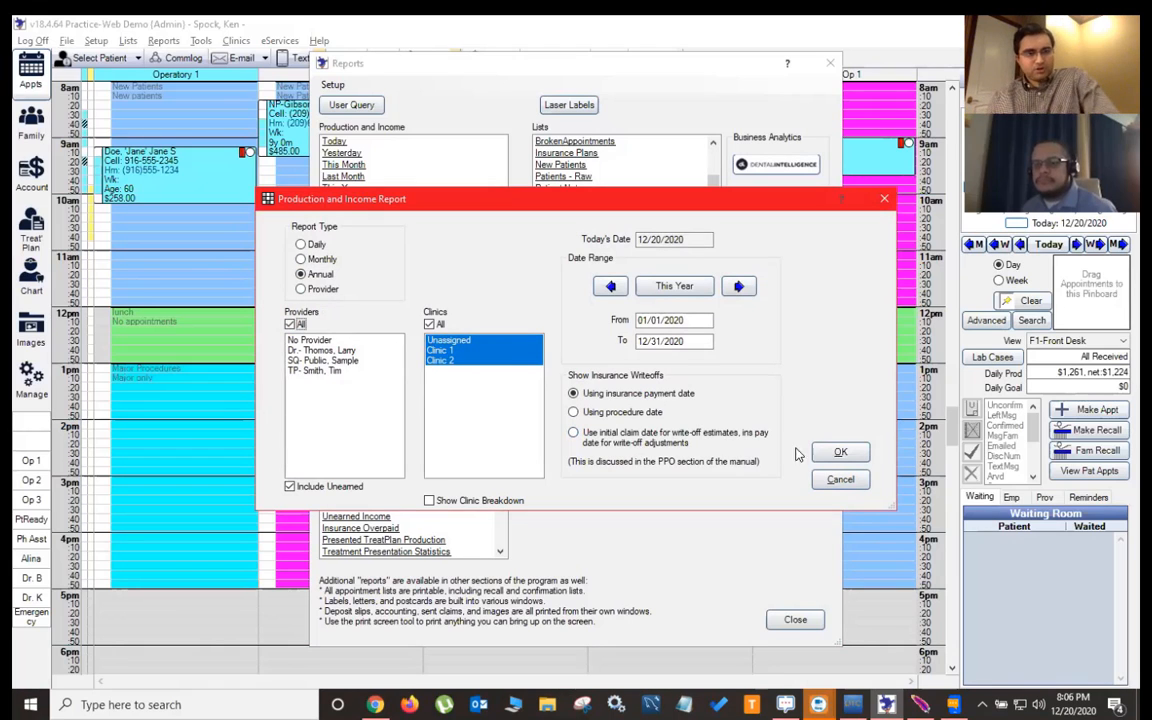
pyautogui.press('Return')
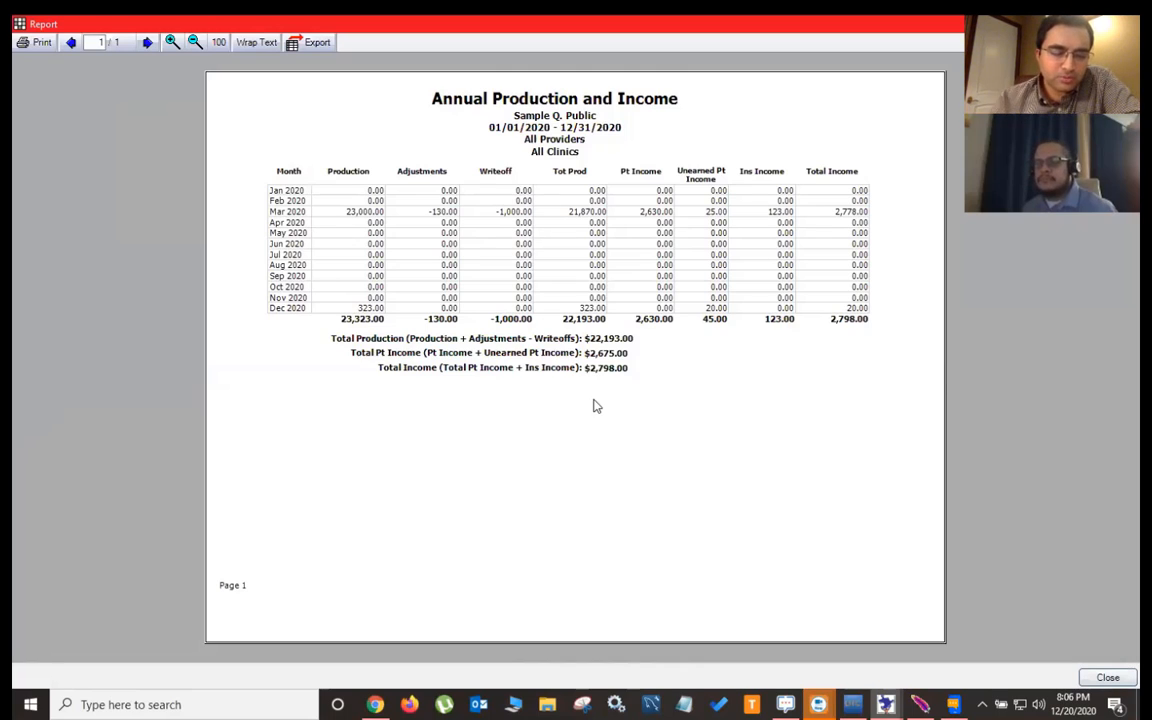
pyautogui.click(1106, 677)
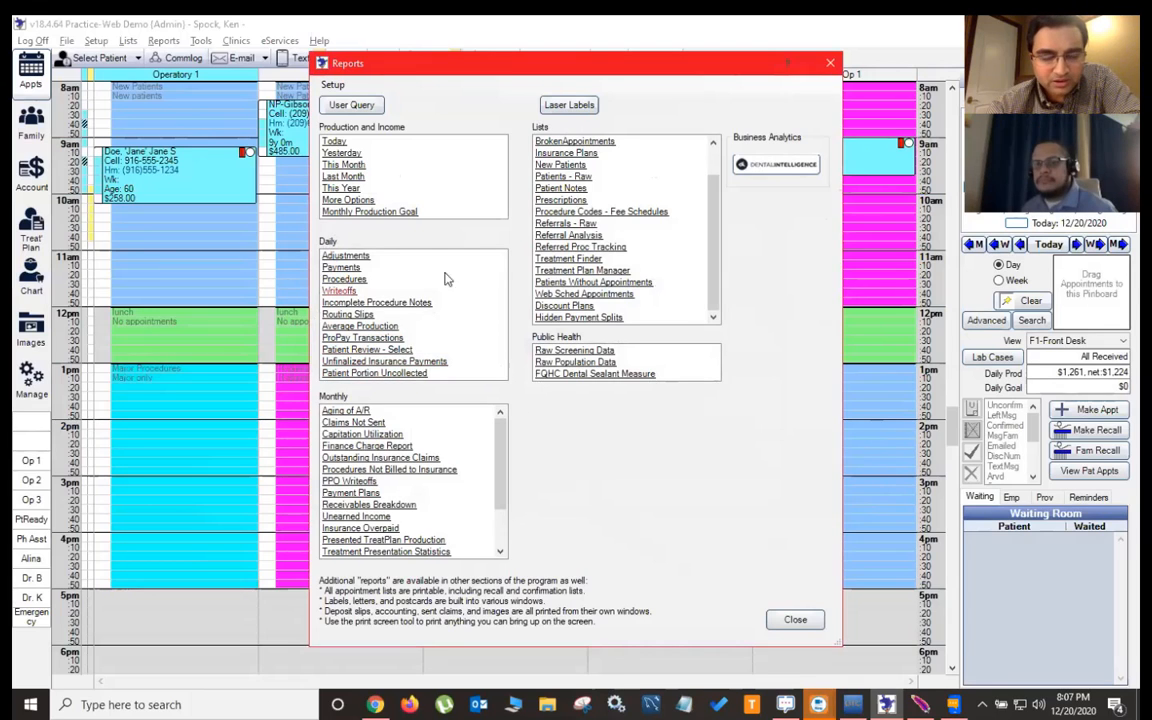
pyautogui.click(399, 211)
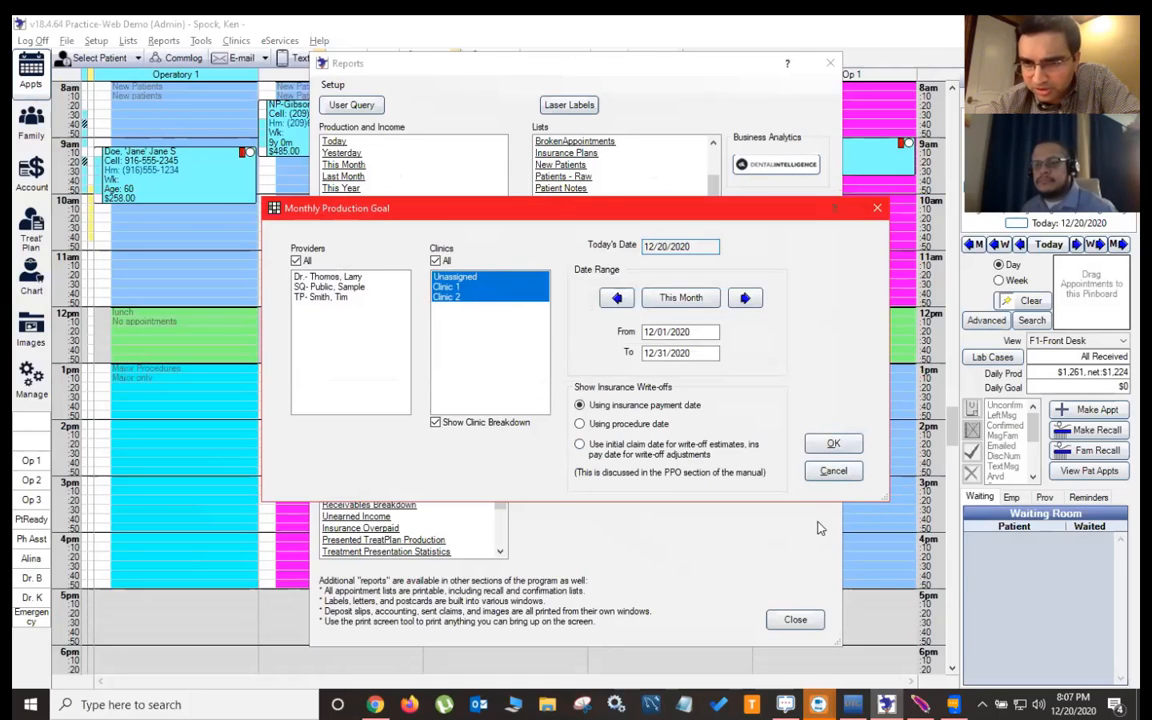
pyautogui.click(832, 474)
pyautogui.click(795, 619)
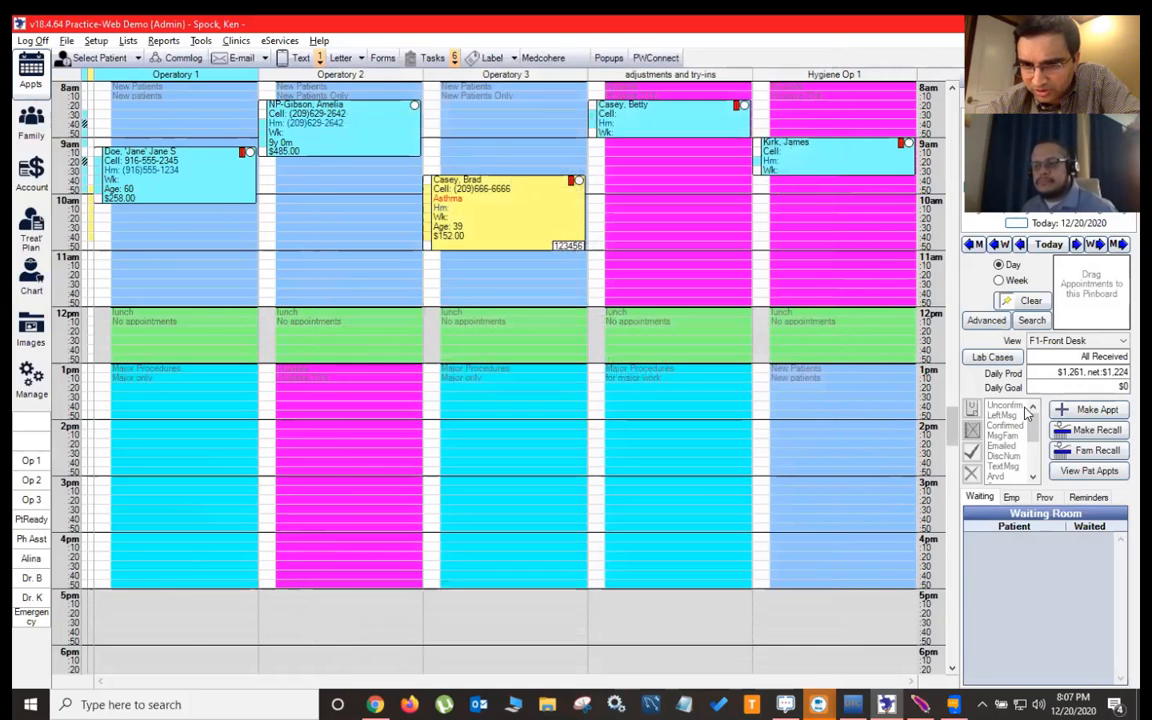
# - Examine the daily production and daily goal figures beside the appointment schedule
pyautogui.moveTo(1055, 372); pyautogui.dragTo(1128, 372)
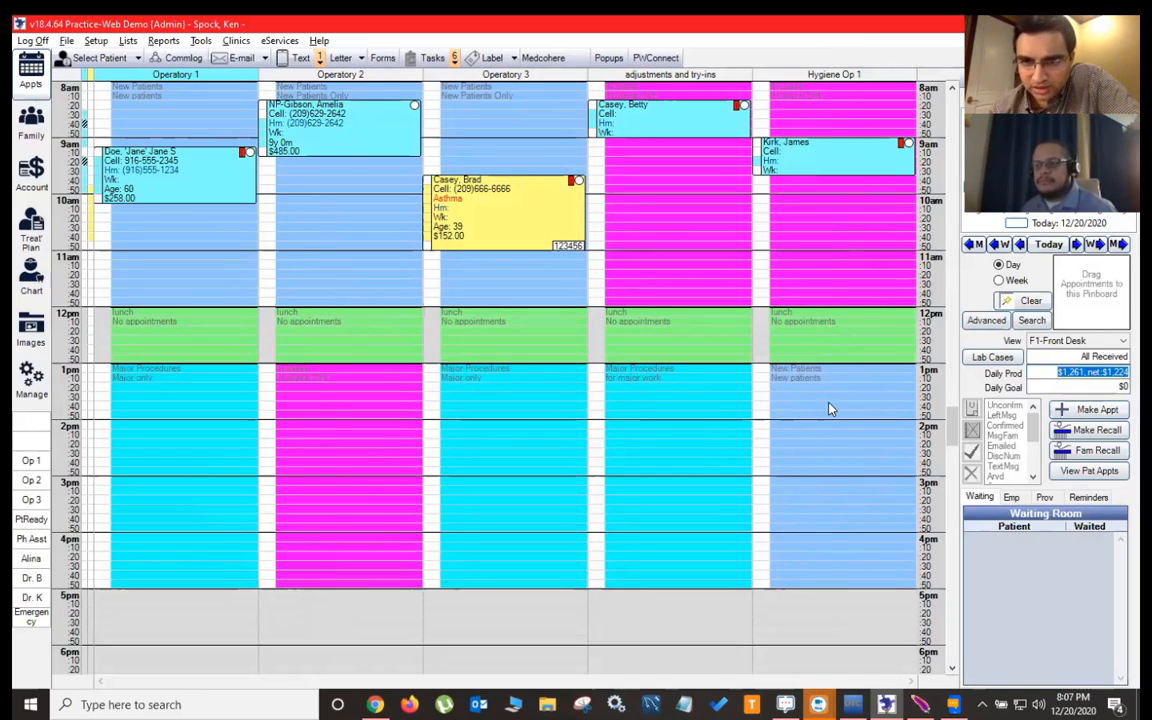
pyautogui.click(1092, 388)
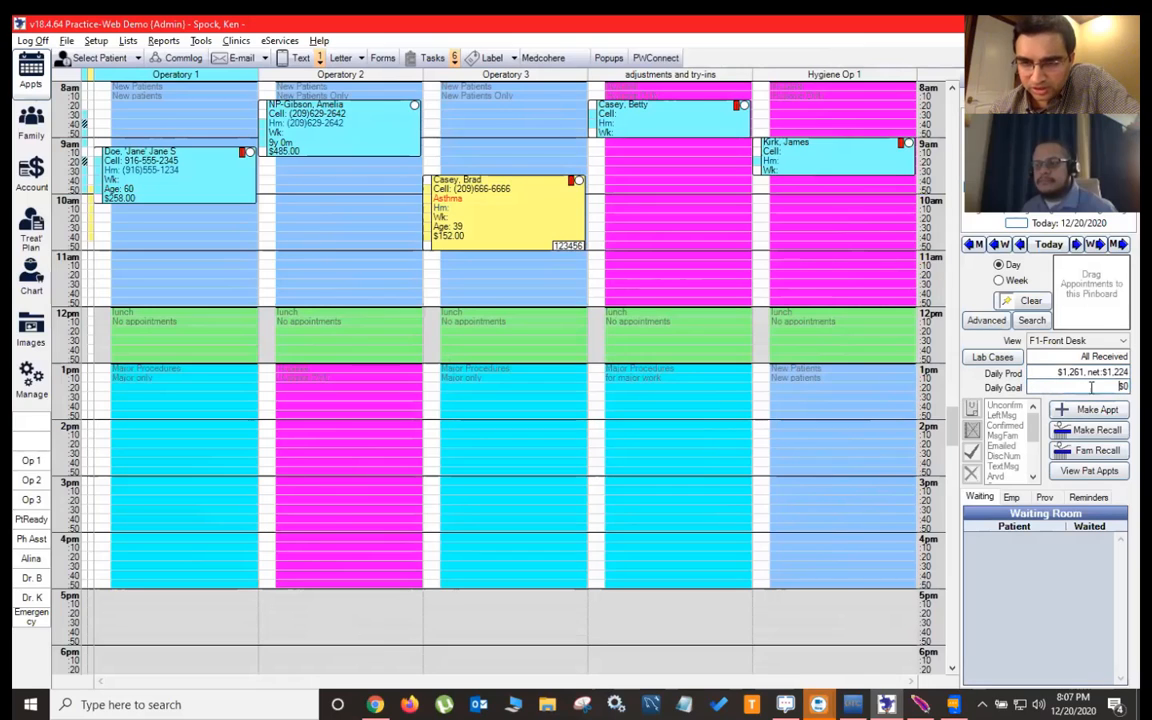
pyautogui.doubleClick(1110, 387)
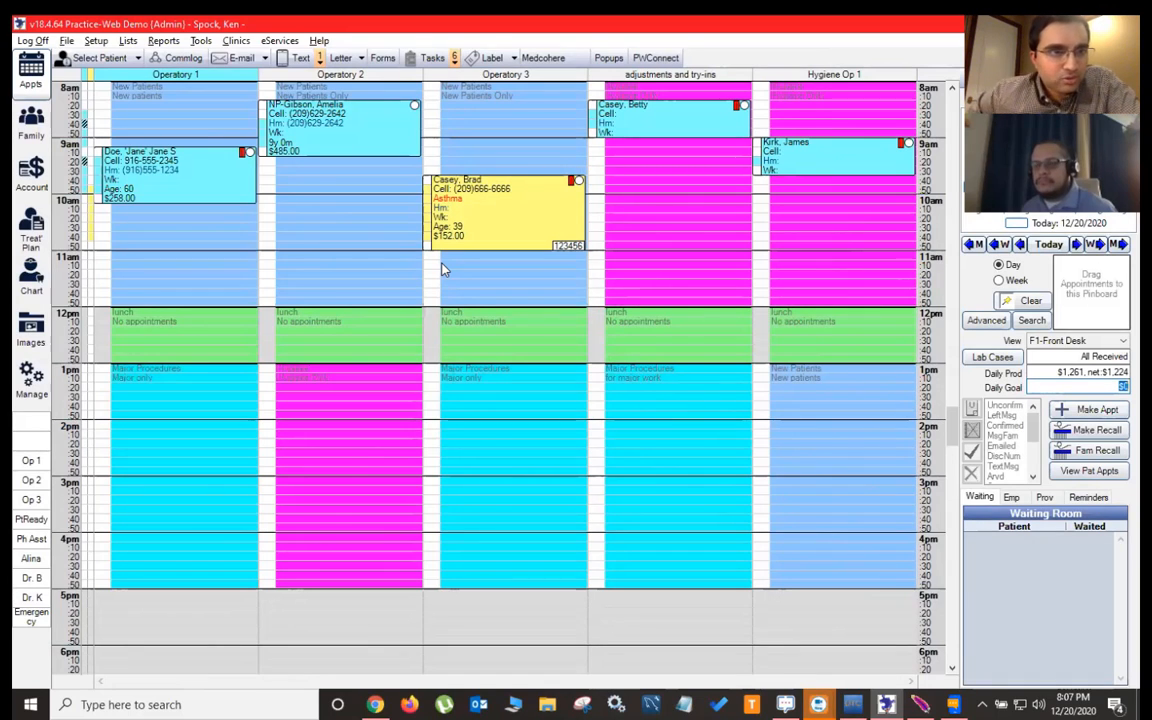
# - Generate the Monthly Production Goal report for 12/01/2020 to 12/31/2020 with all providers, all clinics and the clinic breakdown
pyautogui.click(163, 41)
pyautogui.moveTo(190, 58)
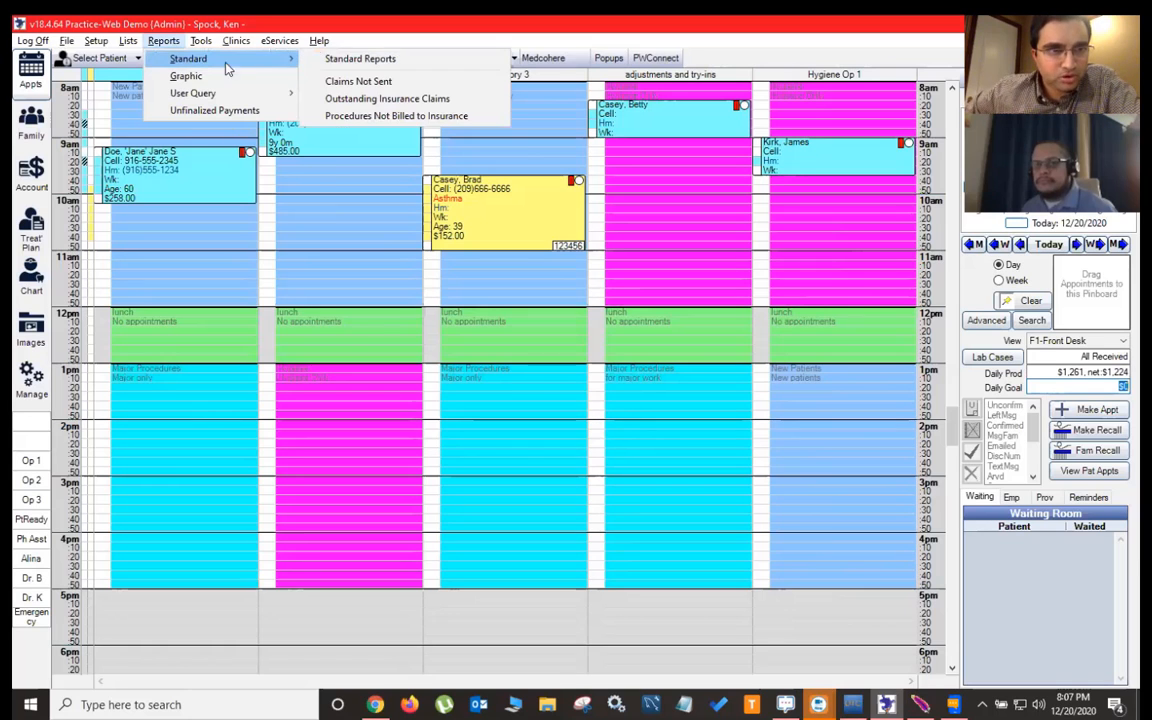
pyautogui.click(350, 69)
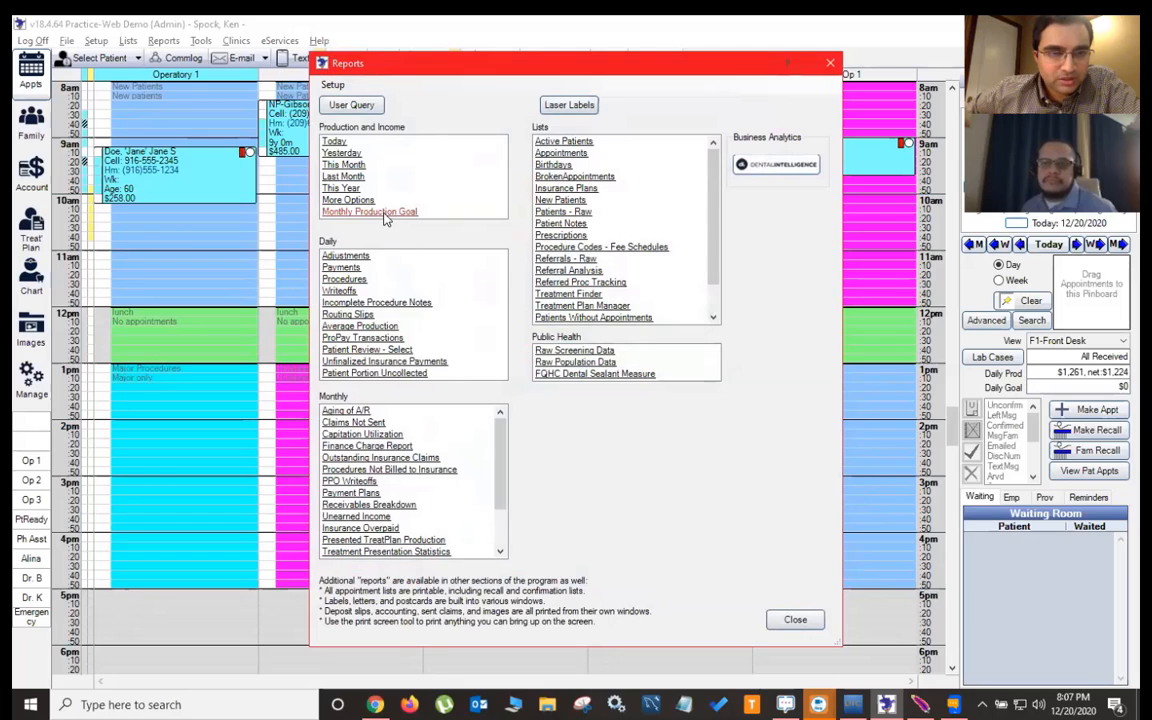
pyautogui.click(383, 212)
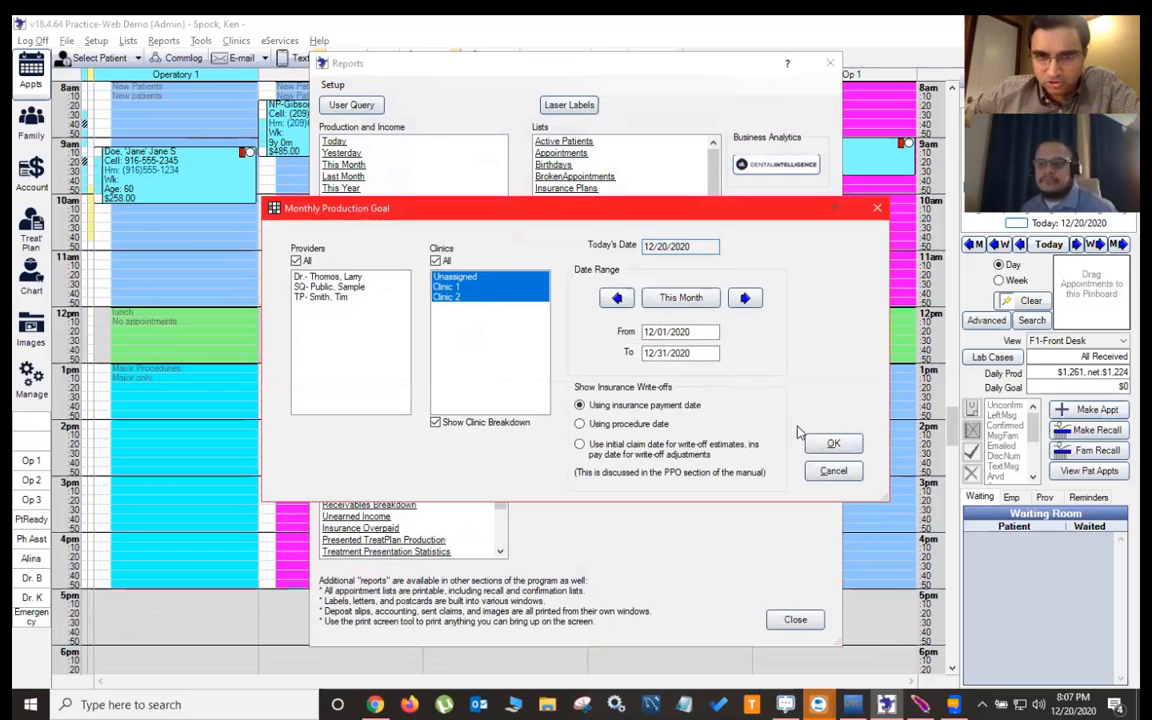
pyautogui.click(836, 451)
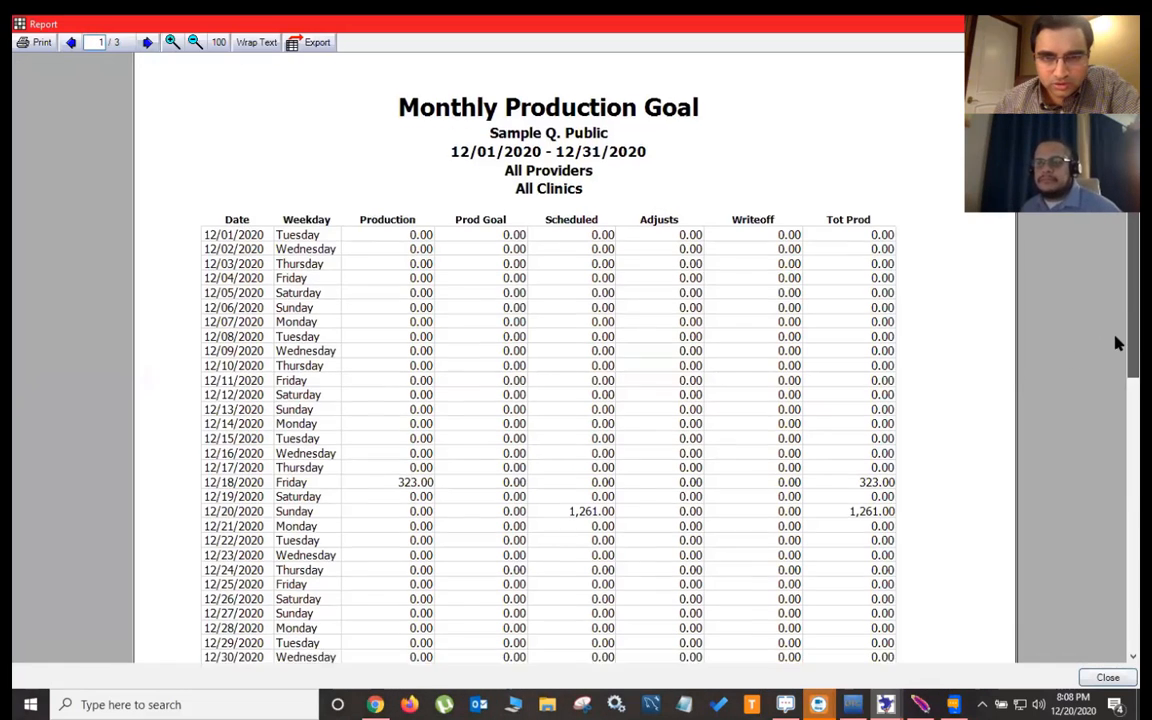
# - Review the Monthly Production Goal report's daily totals and Clinic 1 breakdown, and close the report and its options
pyautogui.scroll(-2, 1116, 337)
pyautogui.scroll(-2, 1116, 366)
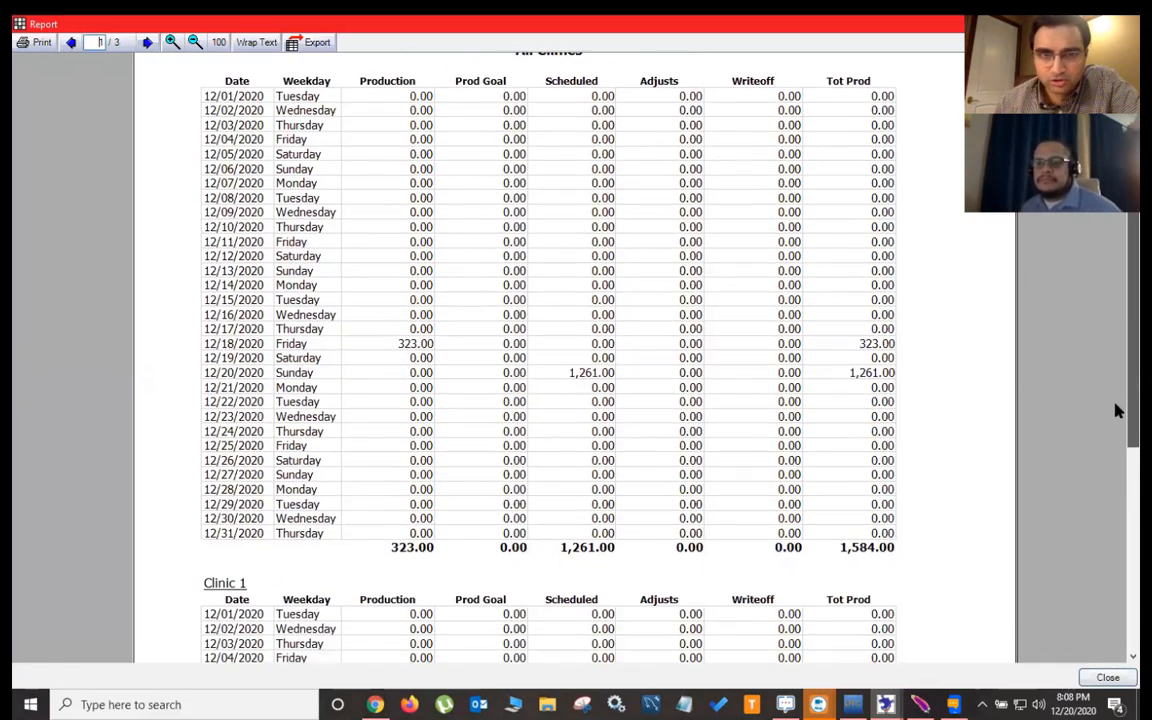
pyautogui.scroll(-2, 1118, 412)
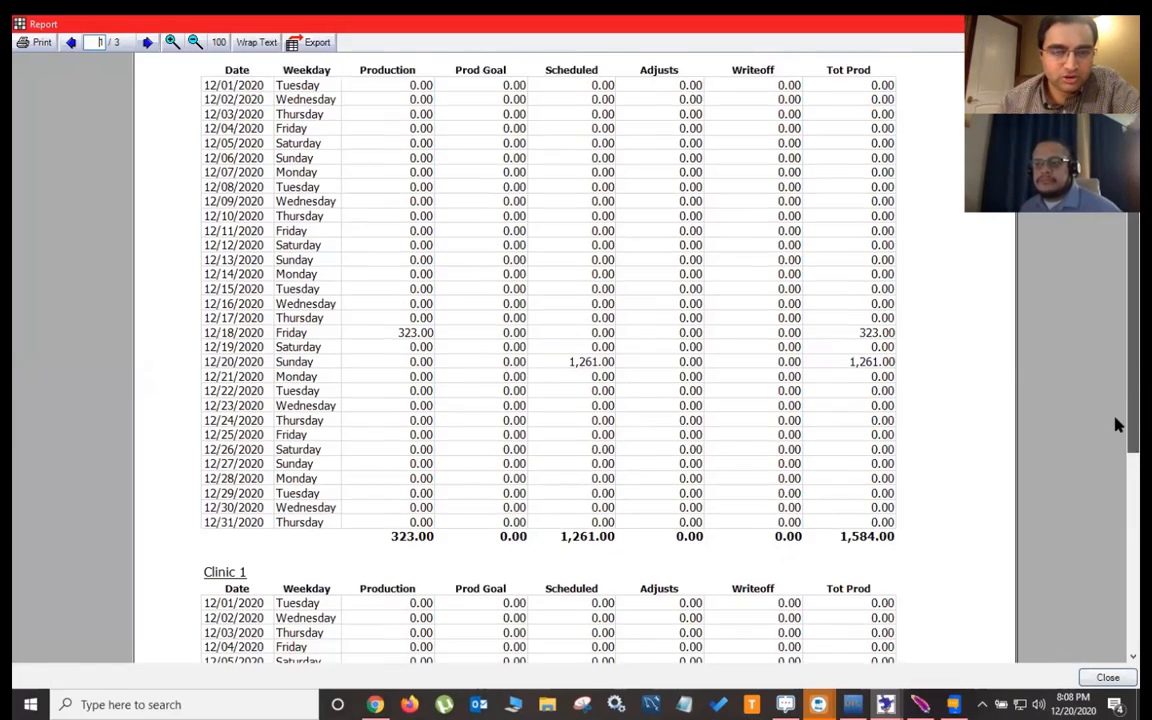
pyautogui.scroll(-7, 1117, 480)
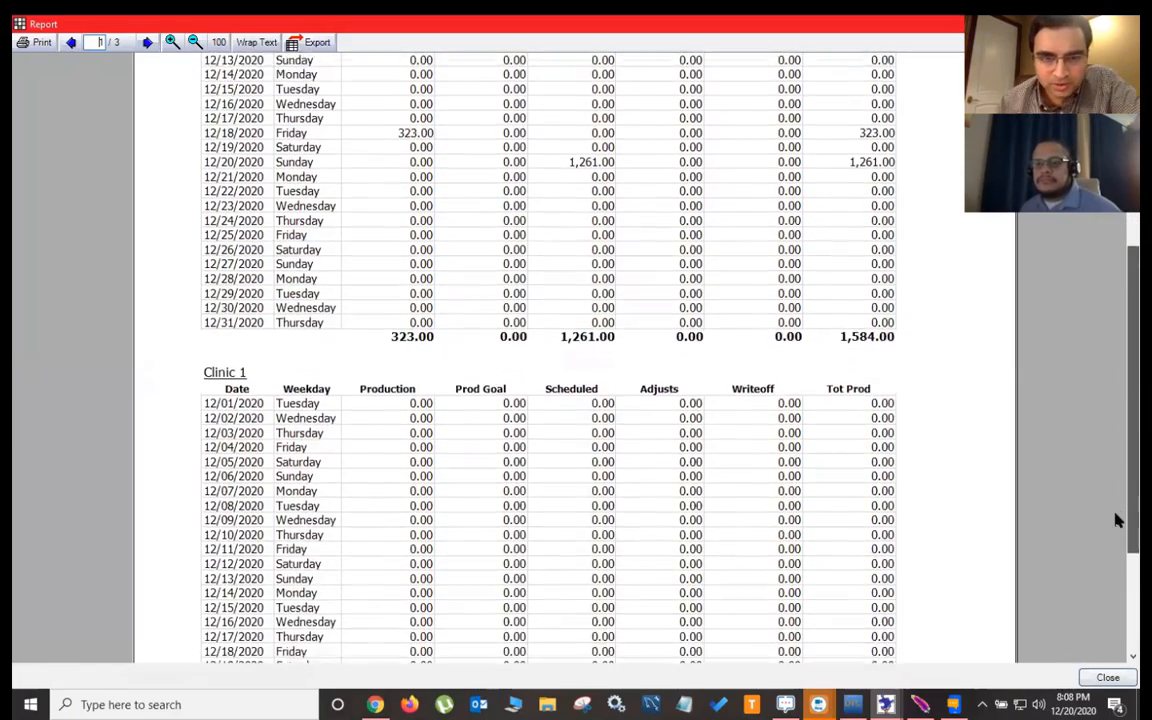
pyautogui.click(1108, 678)
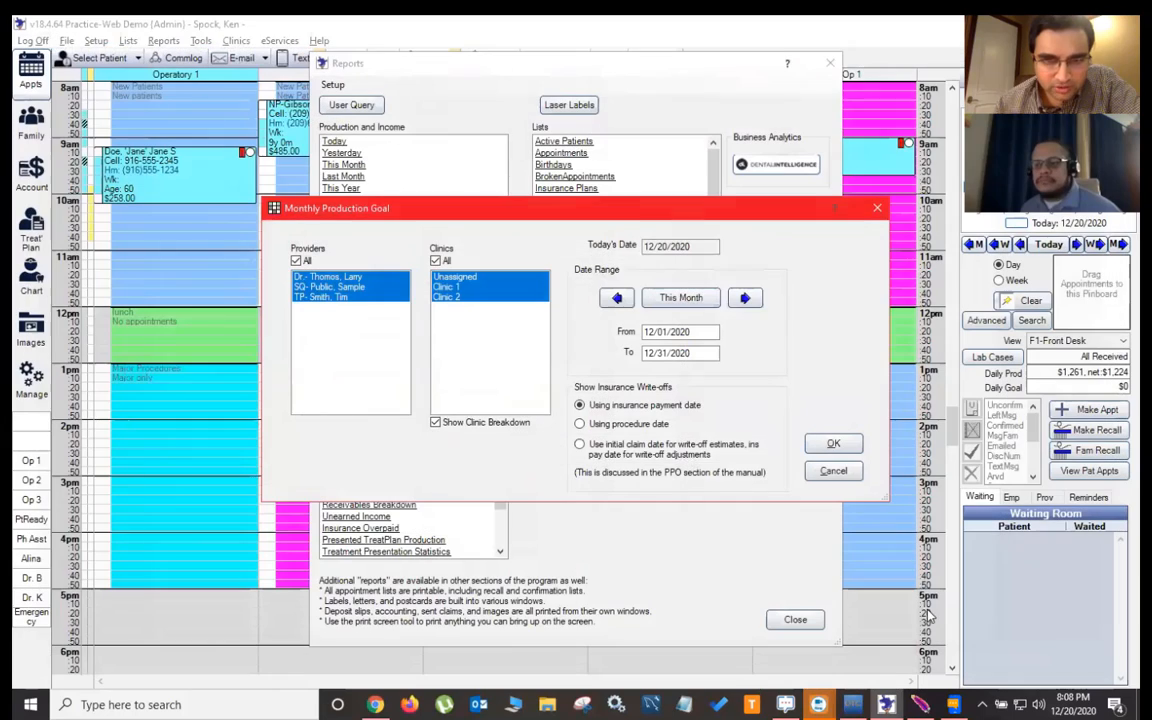
pyautogui.click(833, 472)
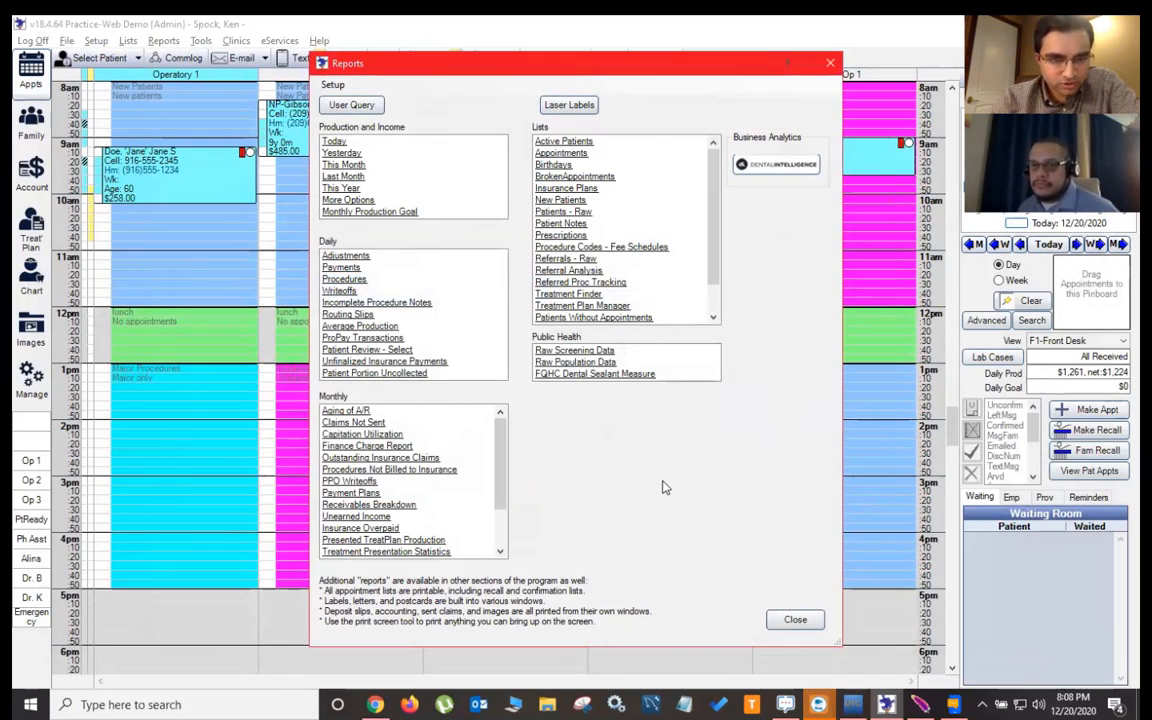
# - Open the Outstanding Insurance Claims report and set the minimum days old filter to 0
pyautogui.click(356, 463)
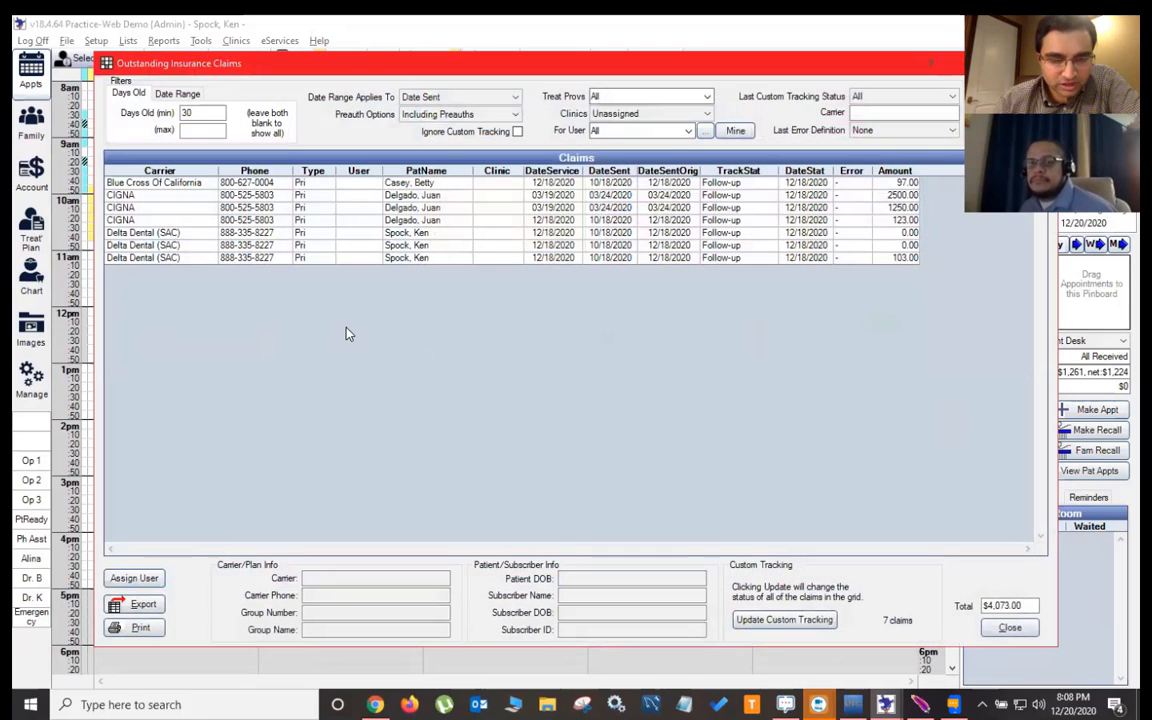
pyautogui.doubleClick(195, 113)
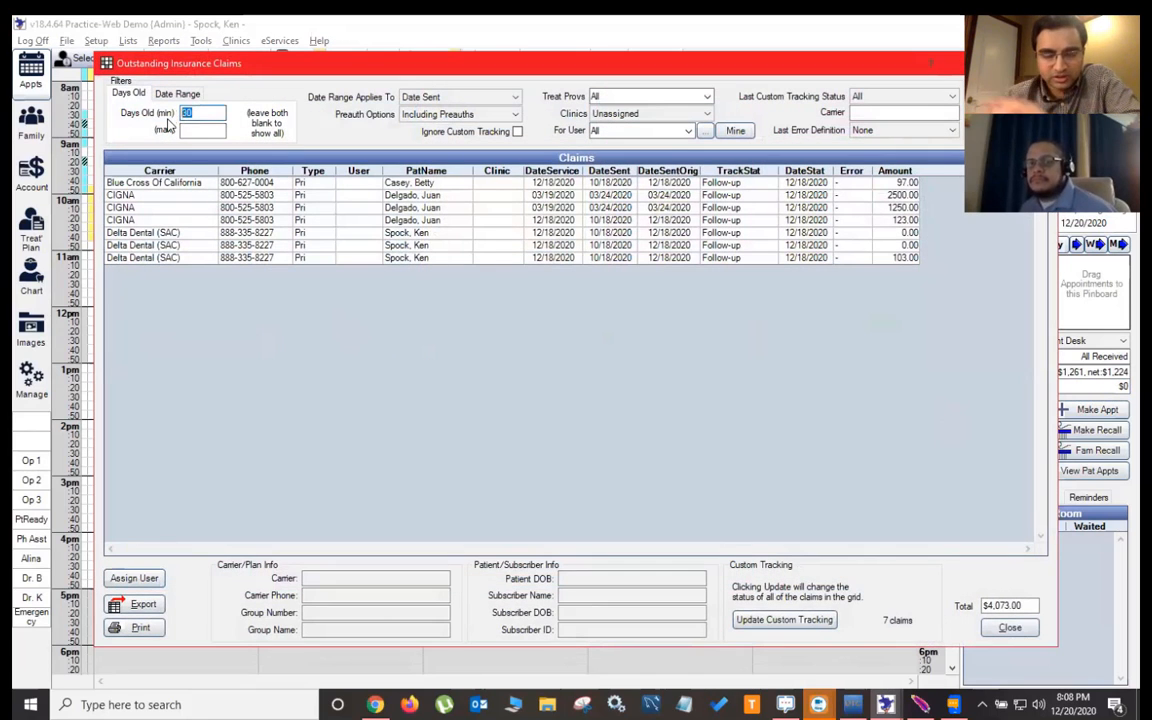
pyautogui.press('BackSpace')
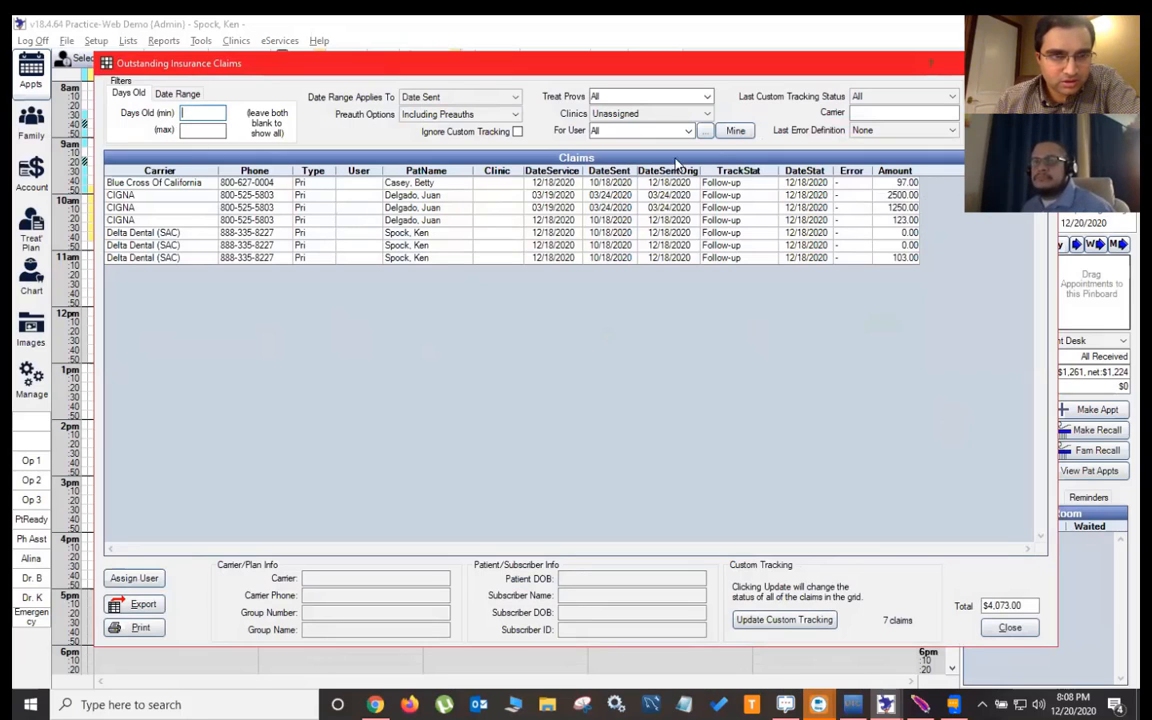
pyautogui.write('0')
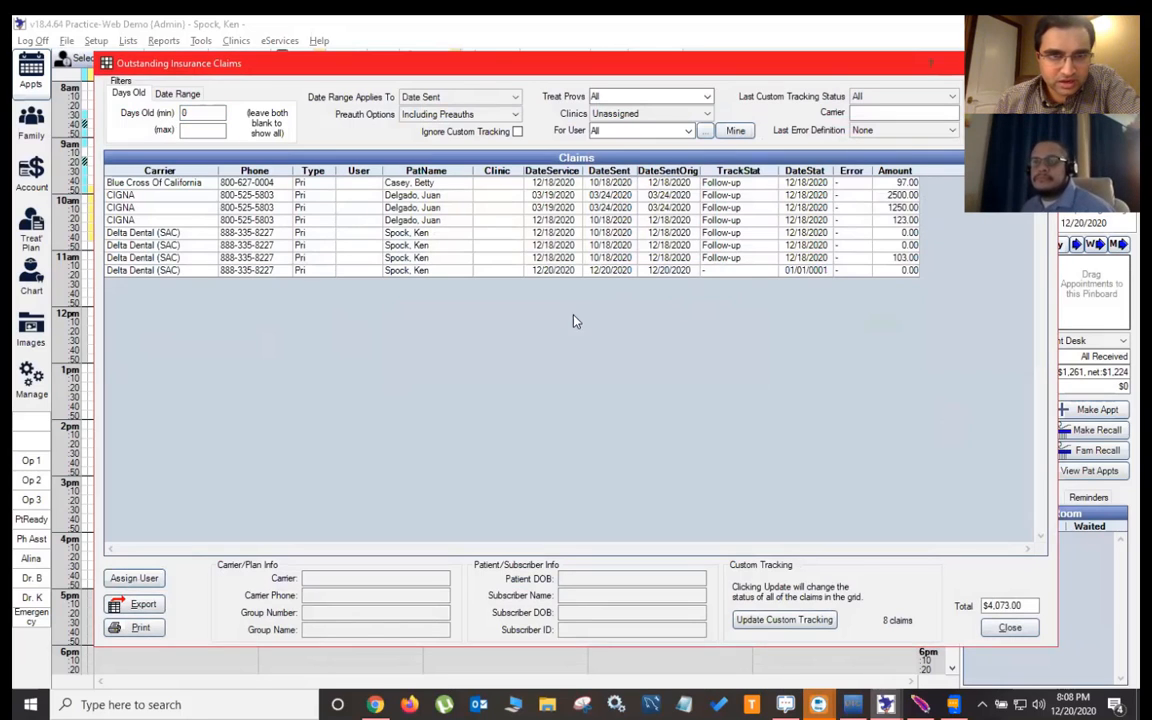
# - Open the Delta Dental claim with service date 12/20/2020 to view its details, and close the claim and the outstanding claims report
pyautogui.click(560, 257)
pyautogui.click(552, 270)
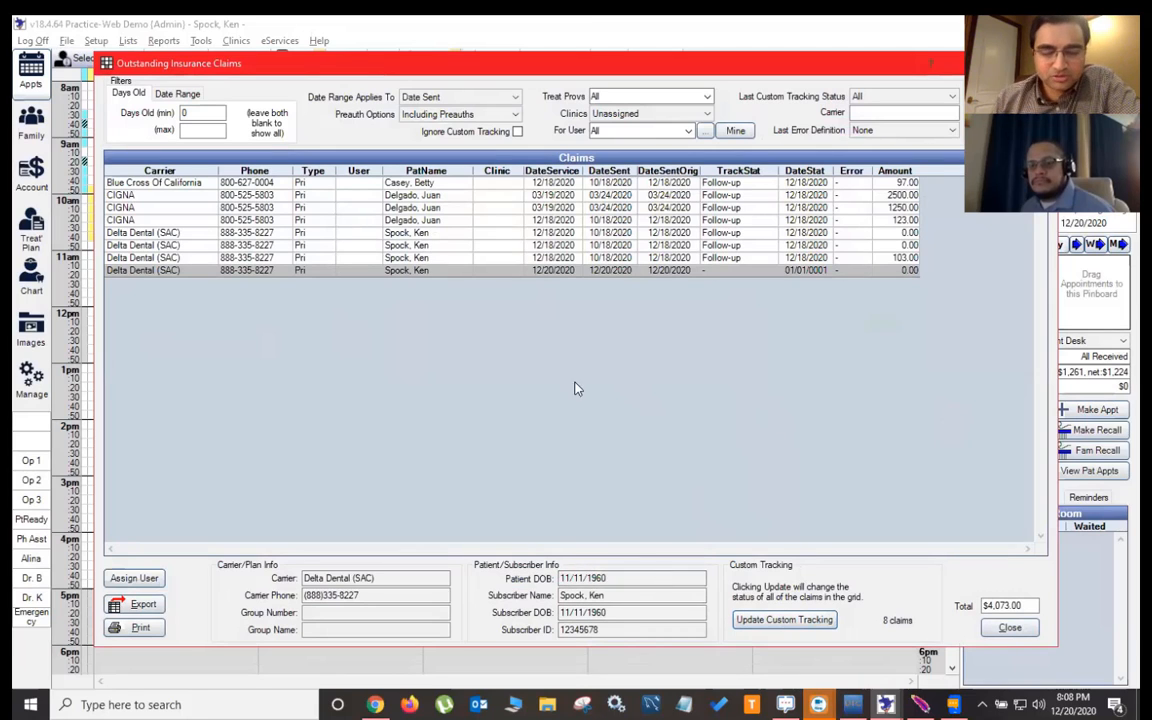
pyautogui.doubleClick(486, 271)
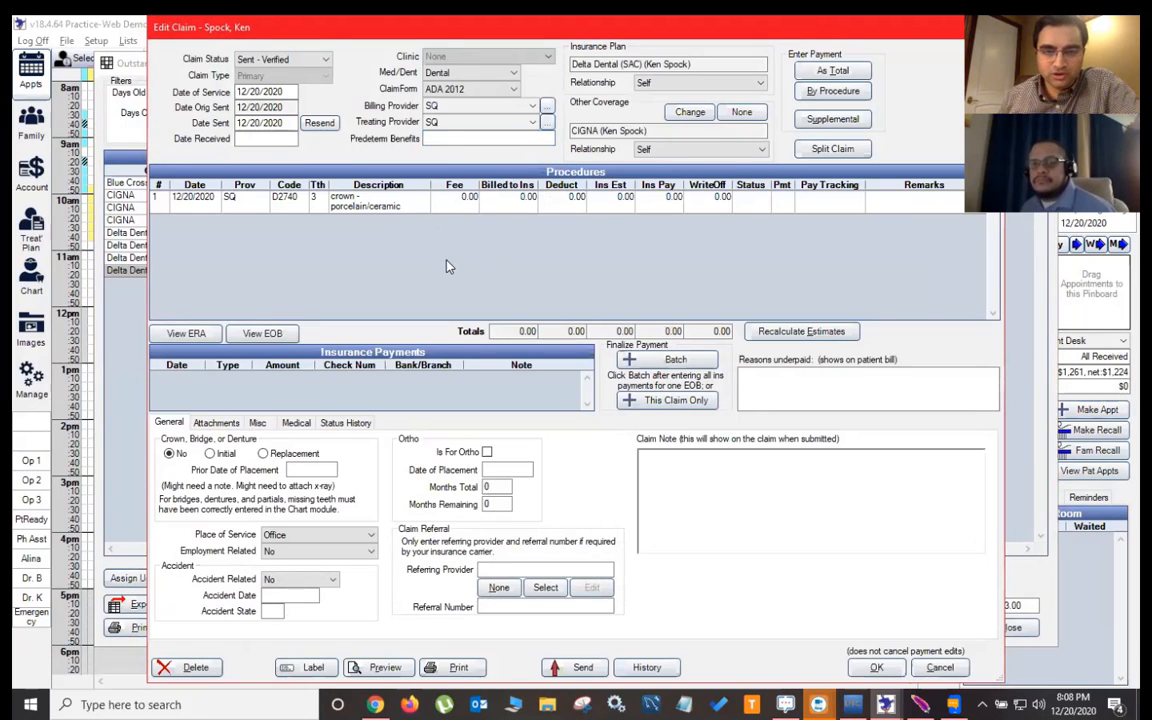
pyautogui.click(876, 667)
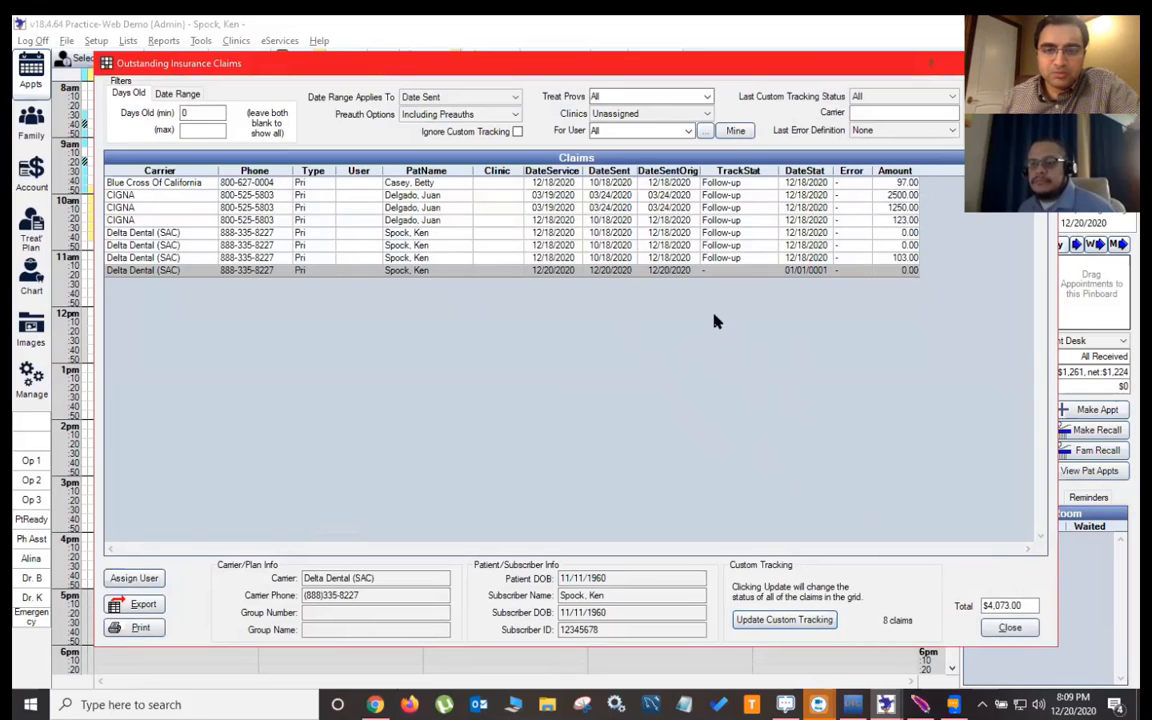
pyautogui.click(590, 207)
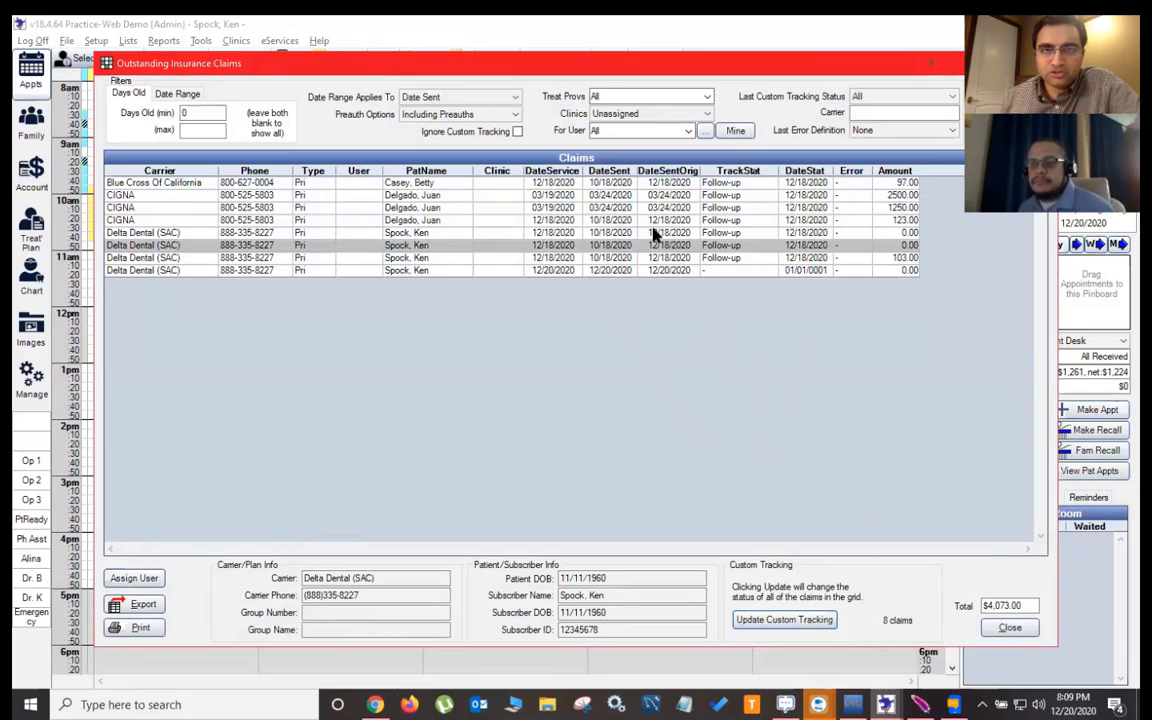
pyautogui.click(1032, 627)
# - Open the Procedures Not Billed to Insurance report from the standard monthly reports
pyautogui.click(168, 40)
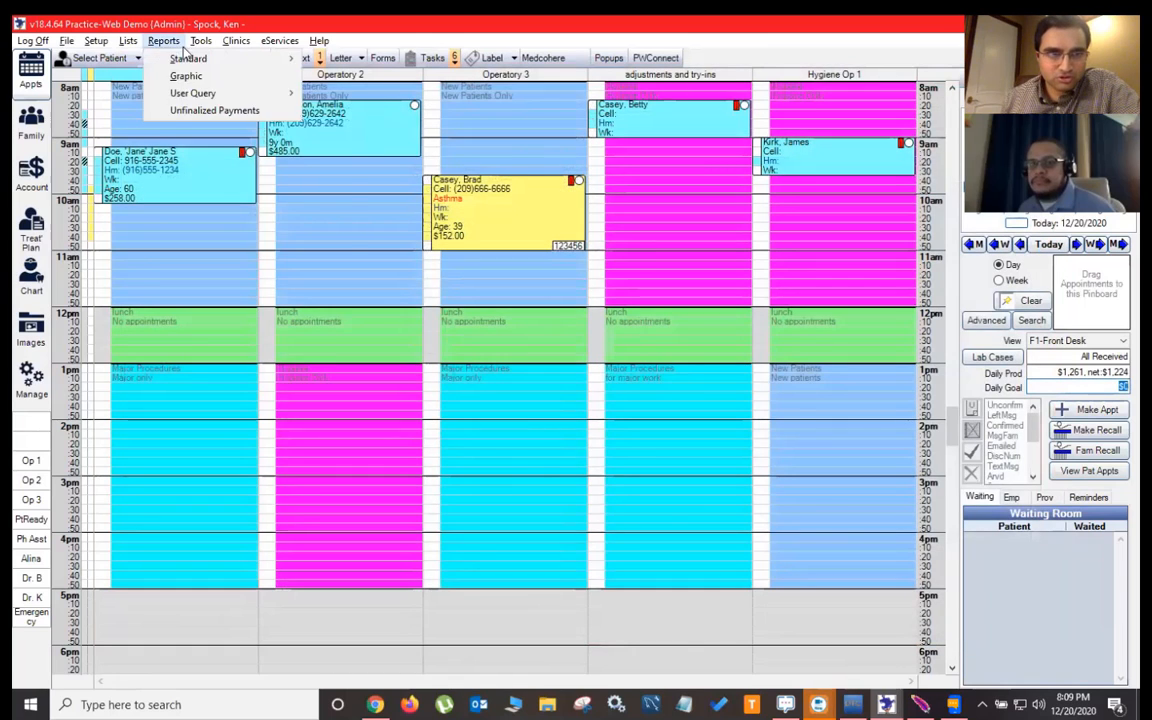
pyautogui.moveTo(250, 59)
pyautogui.click(333, 62)
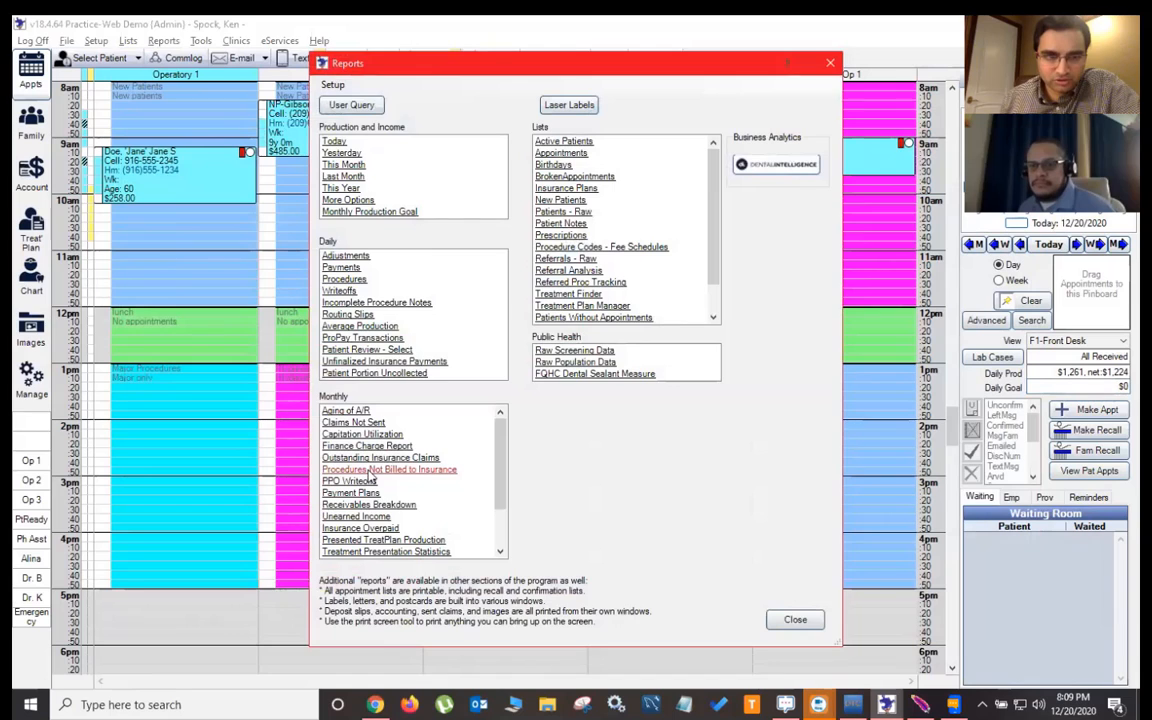
pyautogui.click(370, 470)
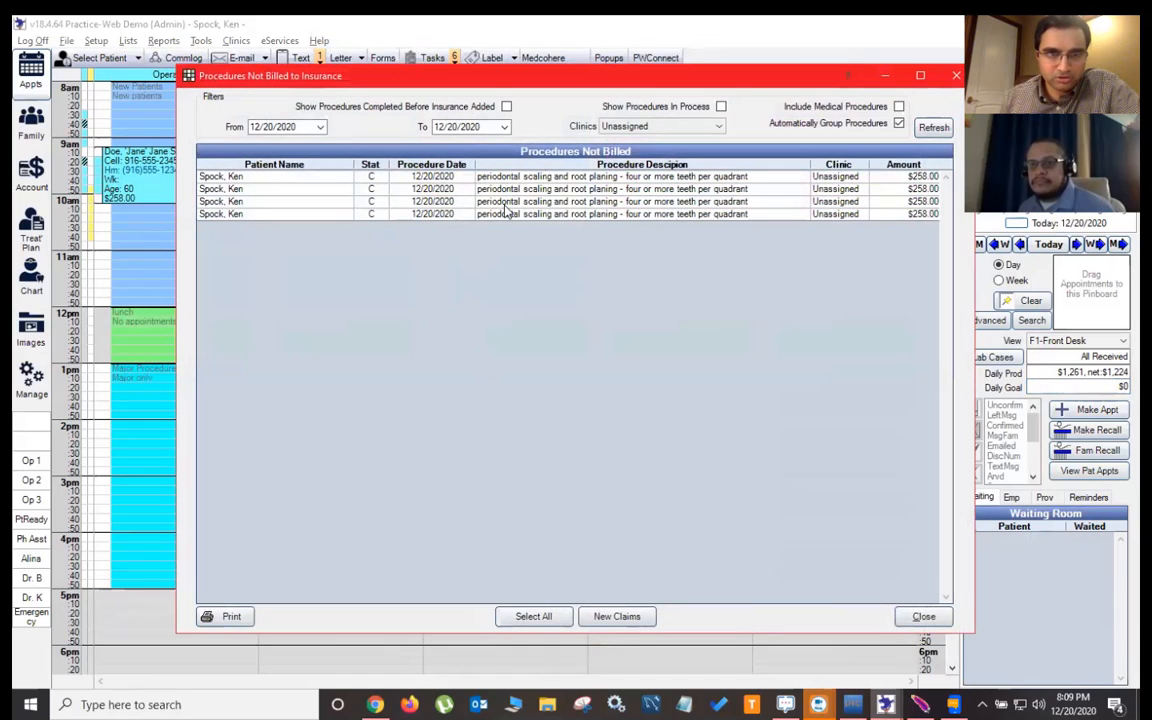
# - Create new claims for the four unbilled periodontal scaling and root planing procedures dated 12/20/2020, and close the report
pyautogui.click(505, 205)
pyautogui.click(507, 177)
pyautogui.keyDown('shift'); pyautogui.click(512, 216); pyautogui.keyUp('shift')
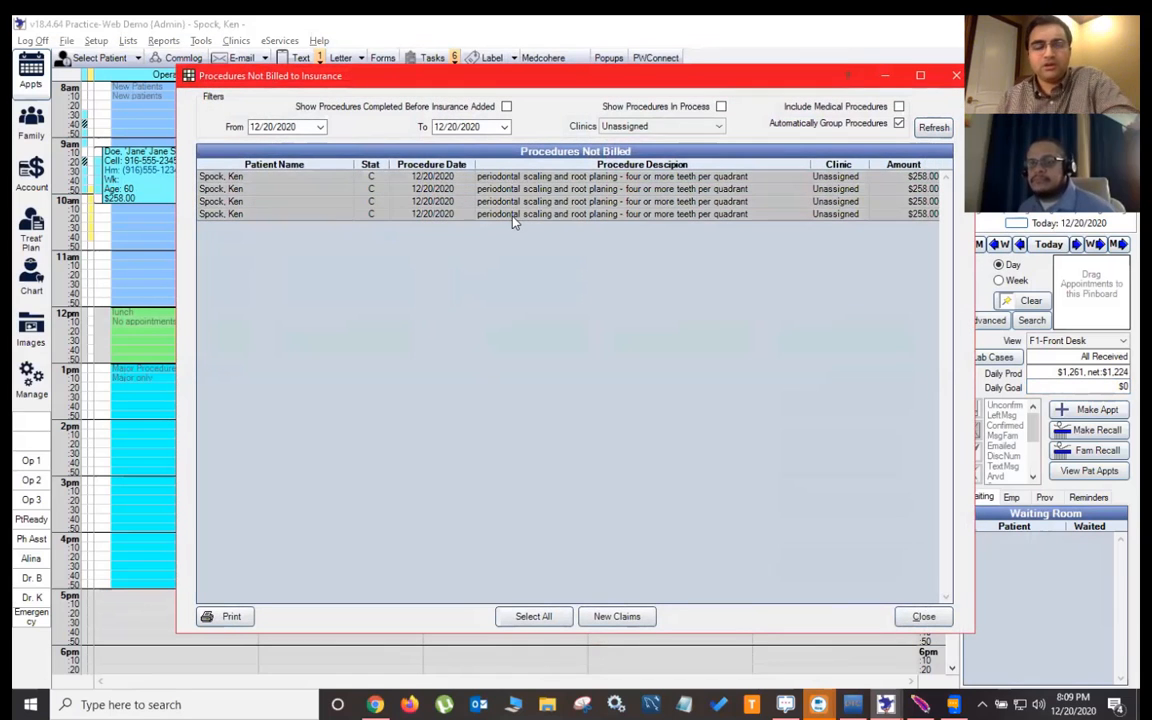
pyautogui.click(617, 616)
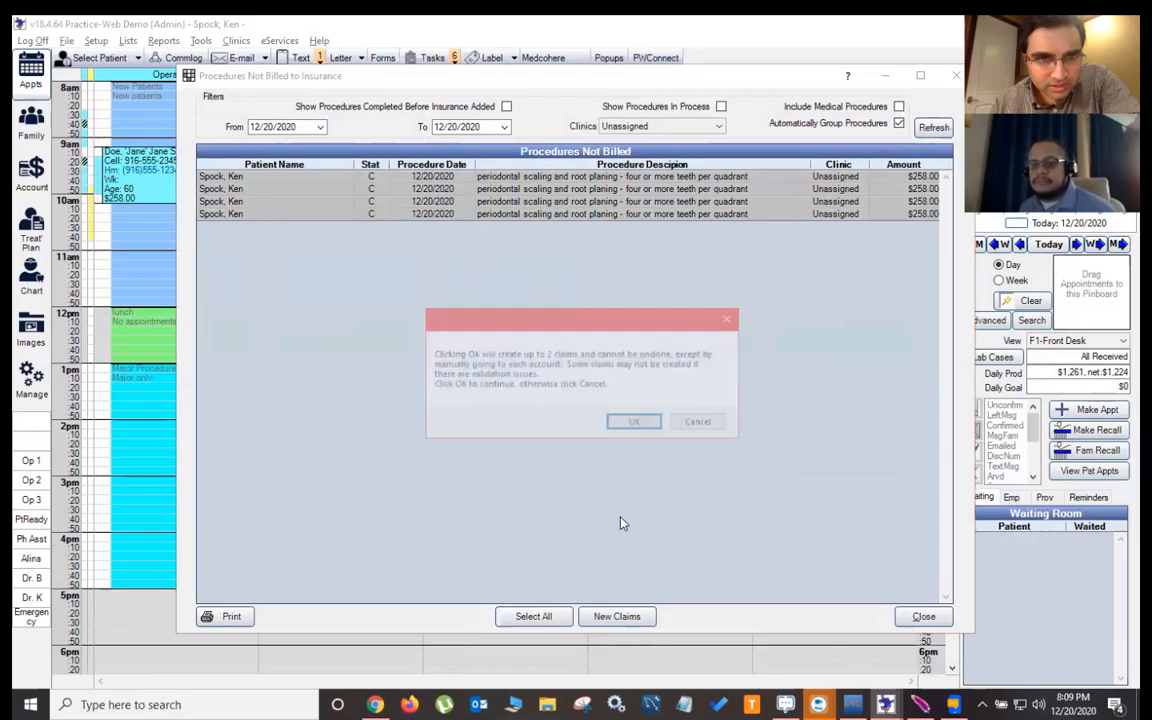
pyautogui.click(638, 420)
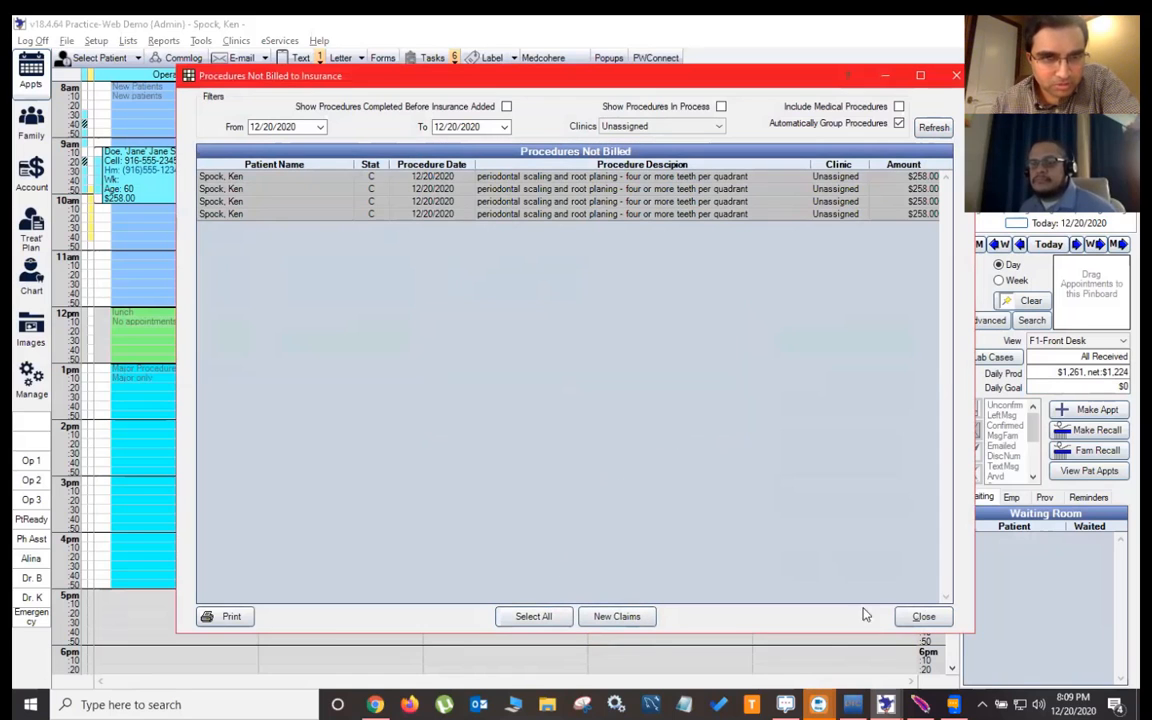
pyautogui.click(922, 617)
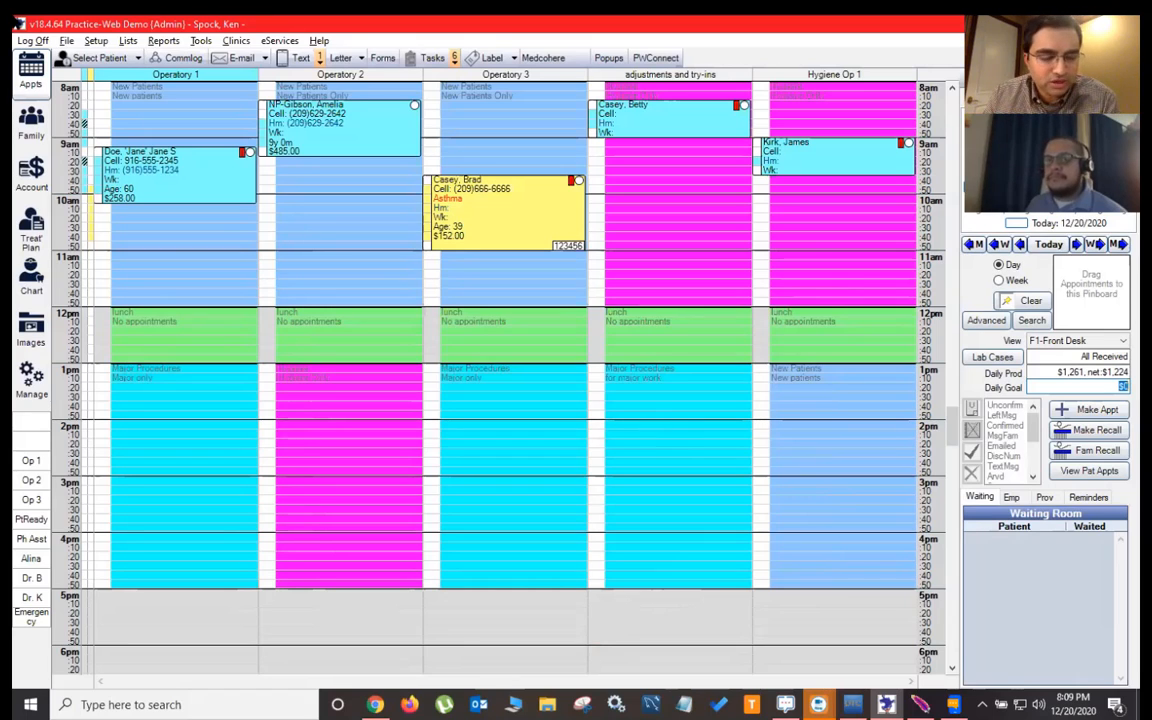
# - Open the security settings' user groups and view the permissions of the back office and front office groups
pyautogui.click(97, 41)
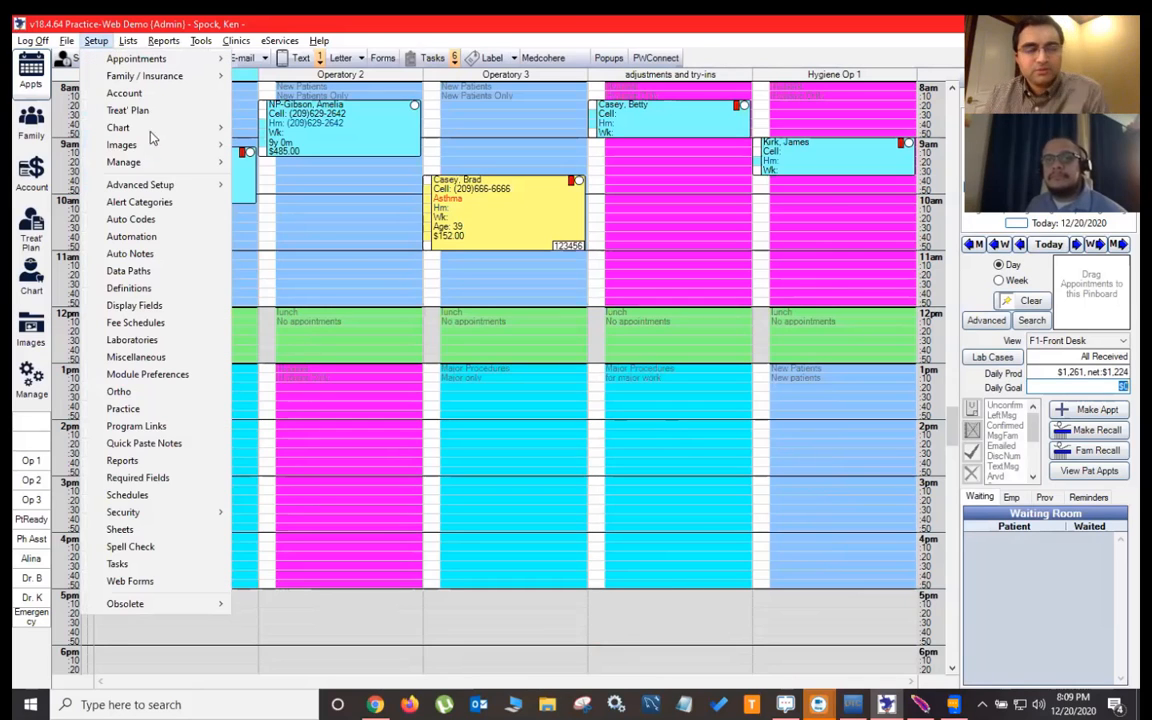
pyautogui.moveTo(195, 519)
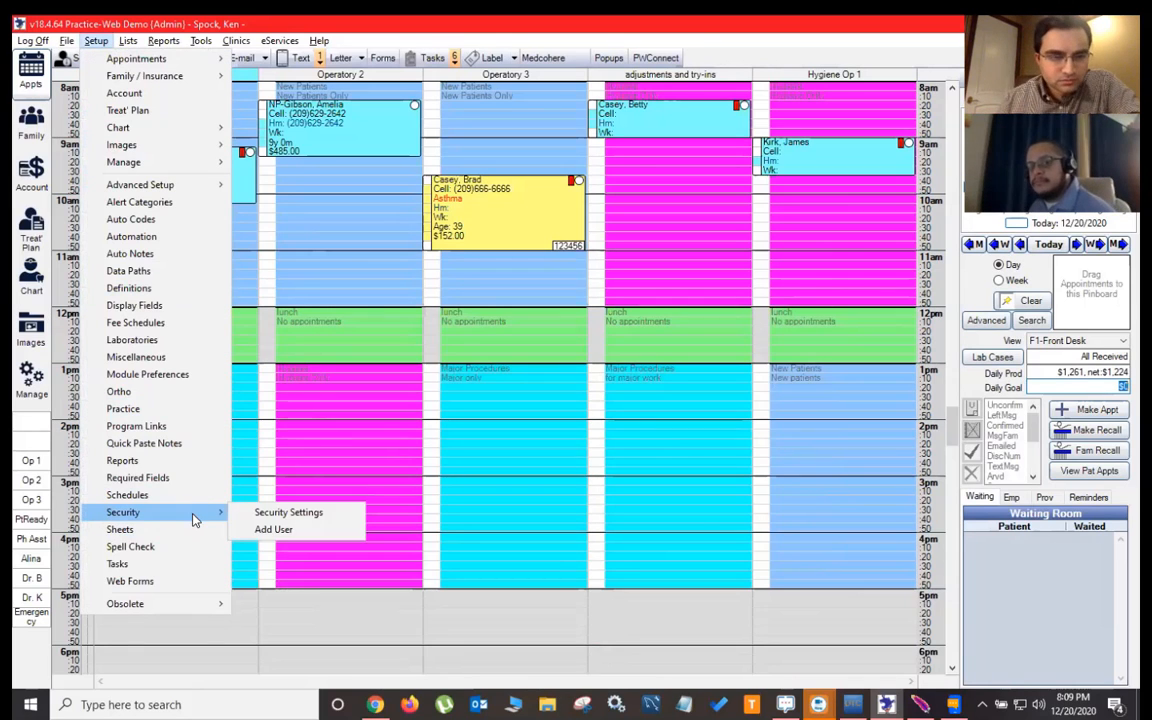
pyautogui.click(334, 516)
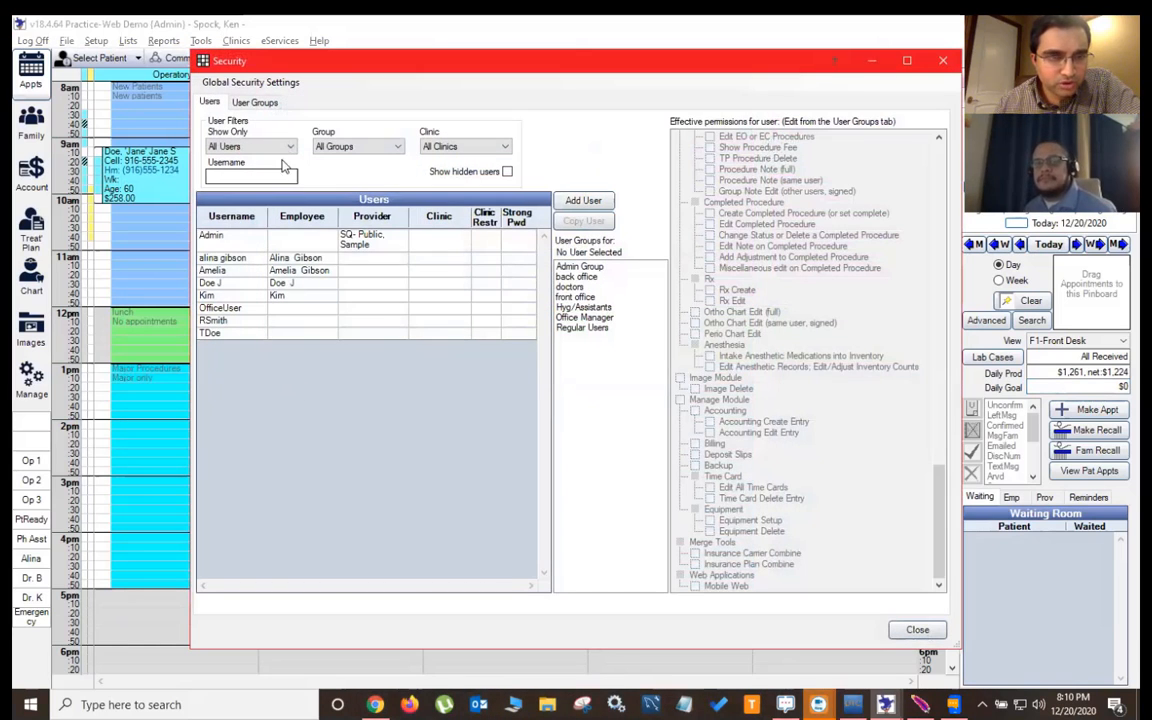
pyautogui.click(254, 102)
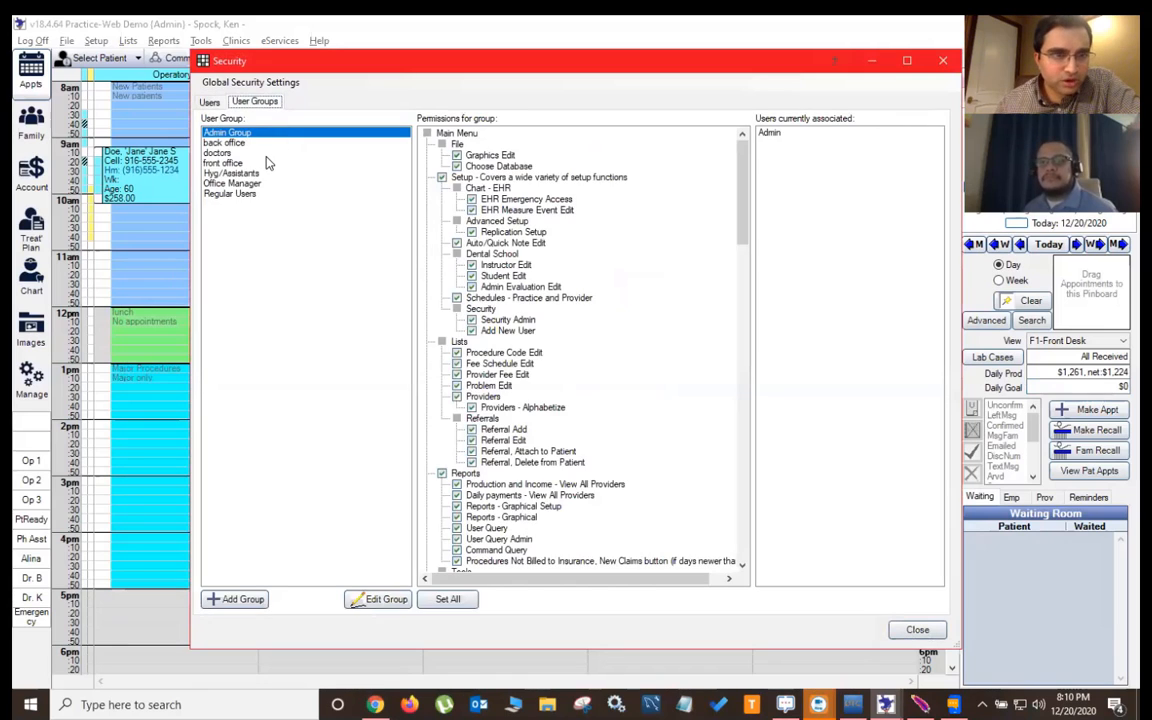
pyautogui.click(248, 144)
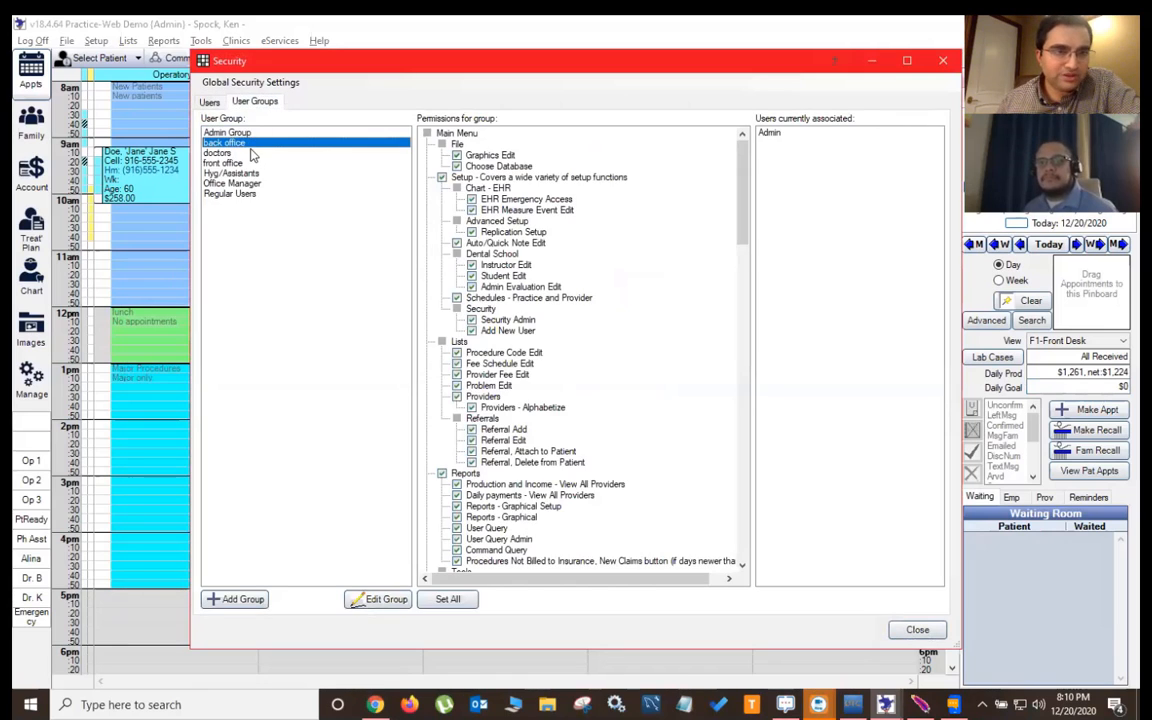
pyautogui.click(250, 164)
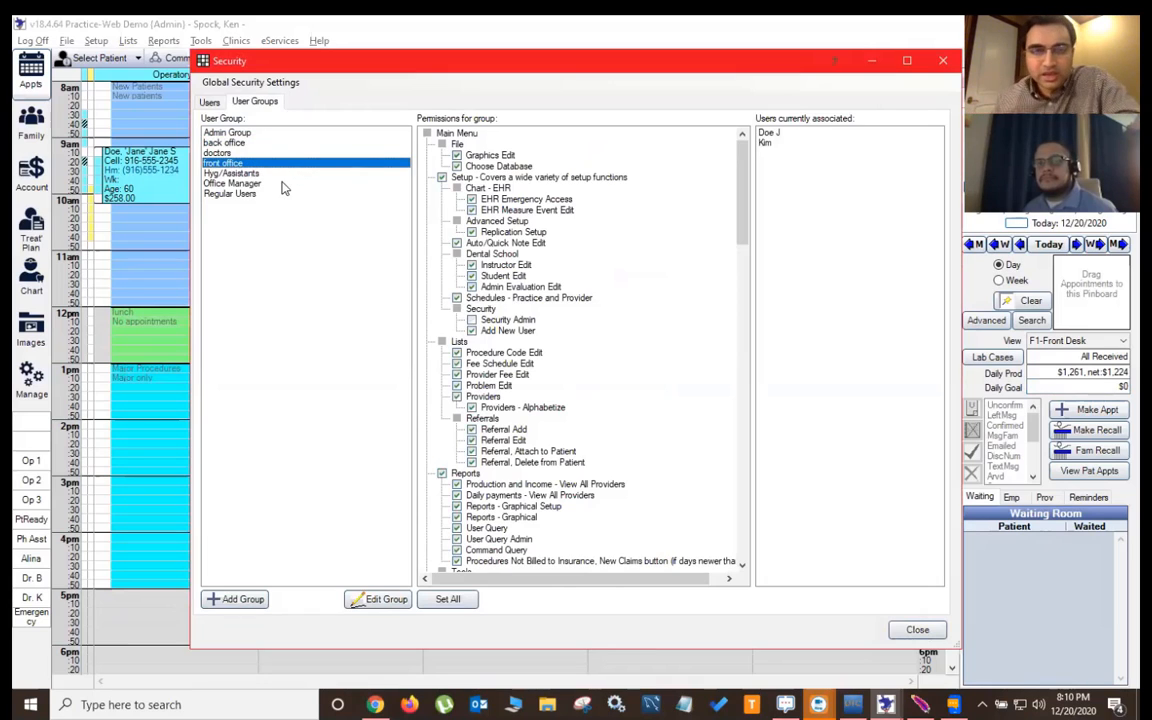
# - Review the Office Manager group's permissions across all modules, and close the security settings
pyautogui.click(262, 184)
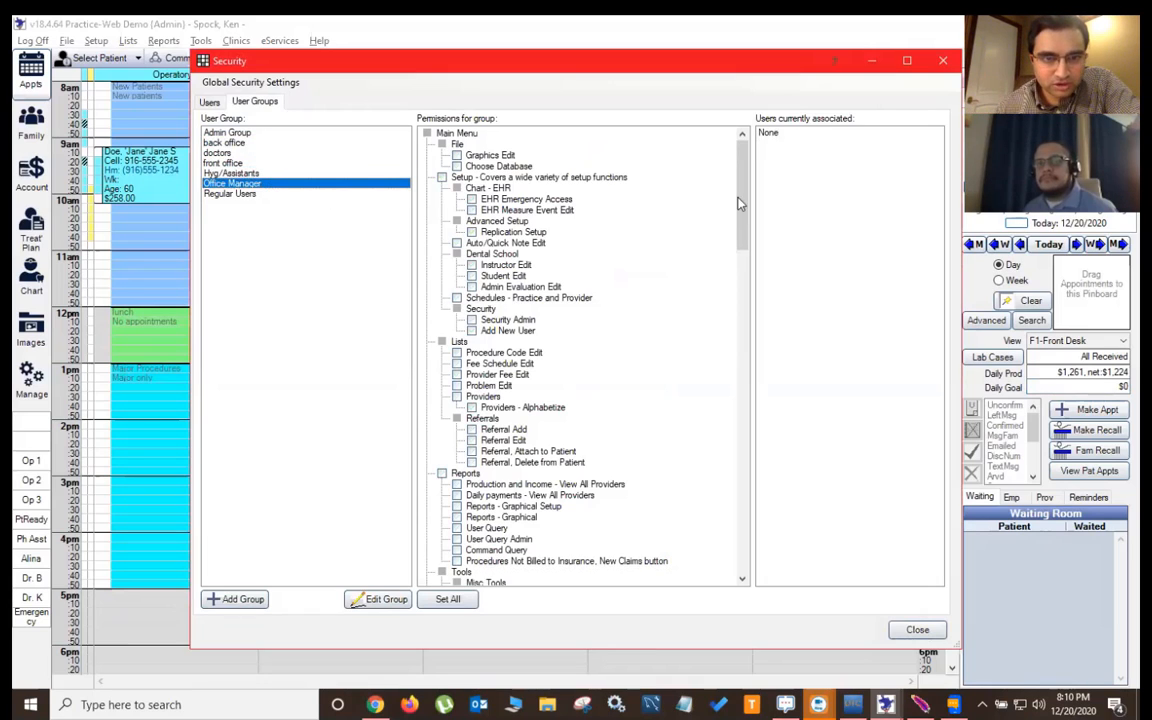
pyautogui.moveTo(744, 203); pyautogui.dragTo(779, 393)
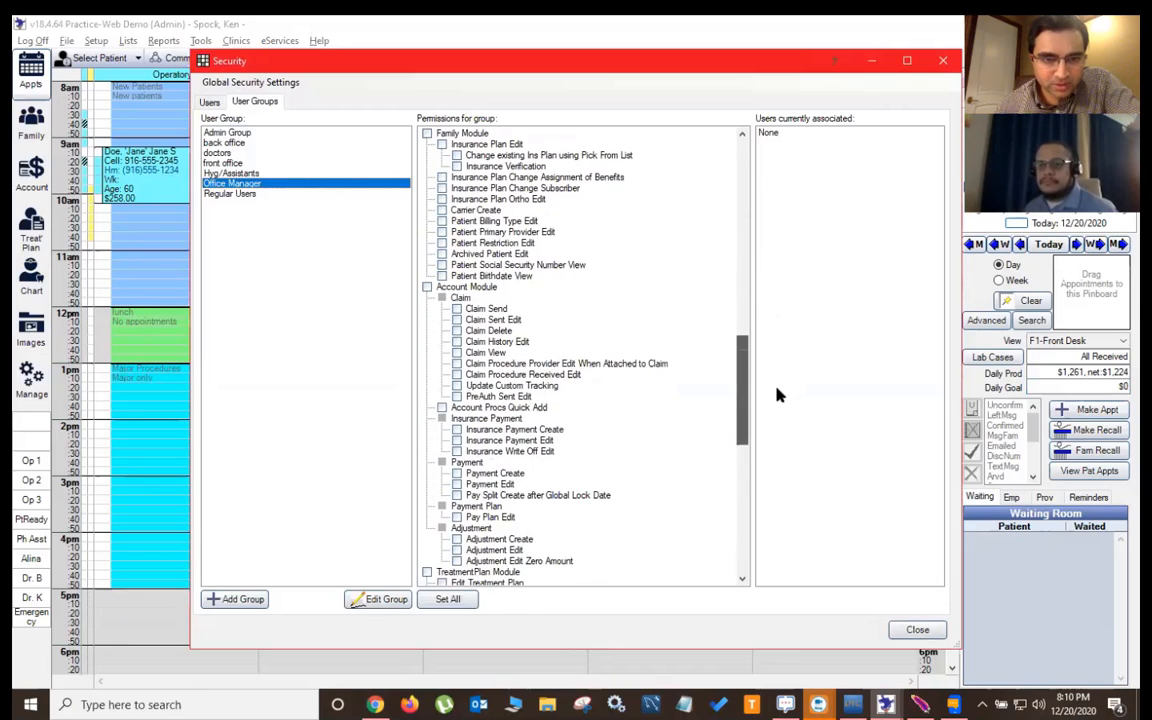
pyautogui.click(742, 533)
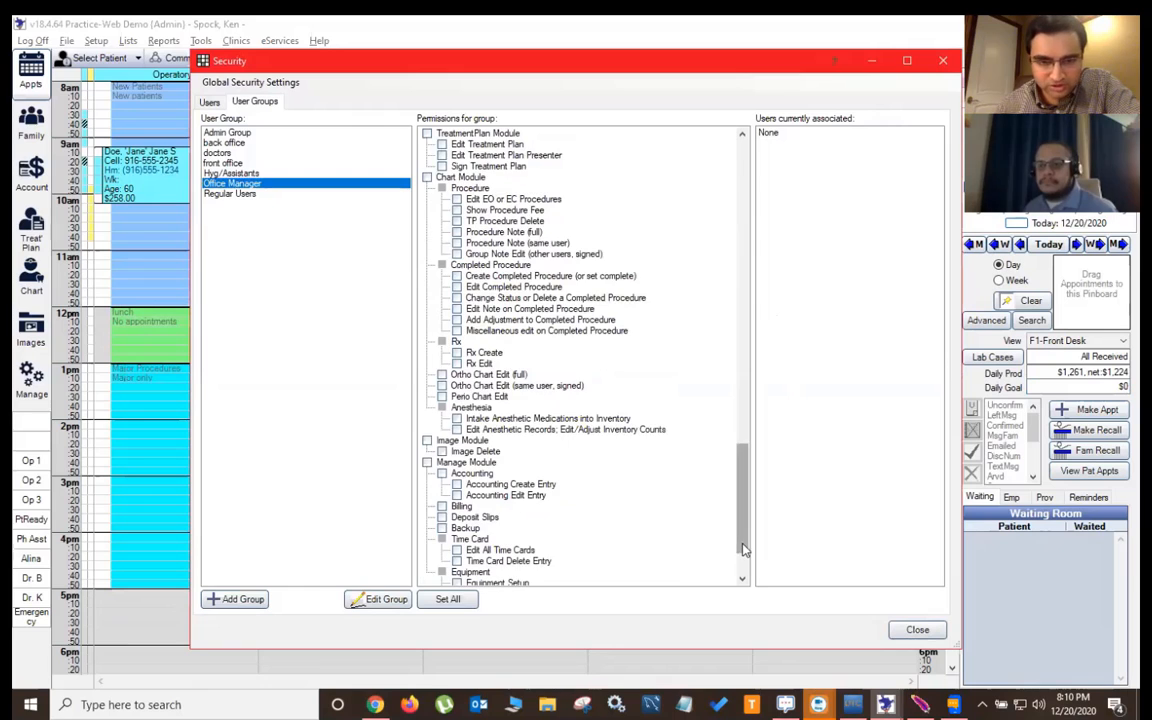
pyautogui.moveTo(742, 533); pyautogui.dragTo(745, 198)
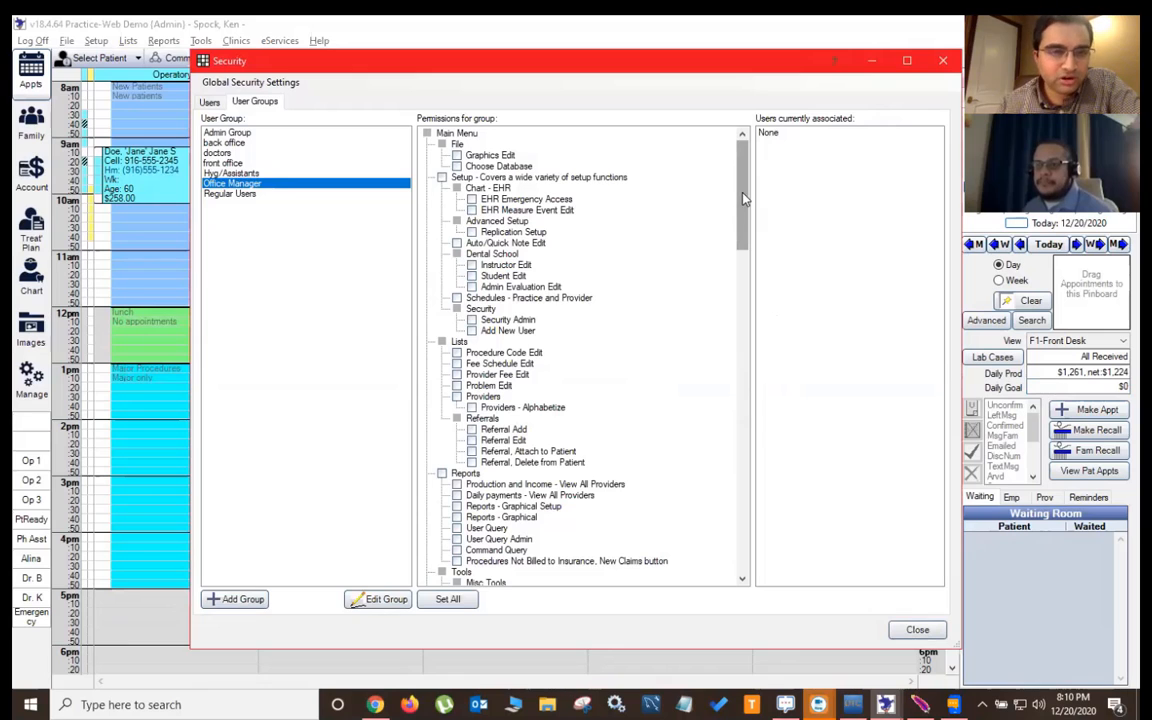
pyautogui.moveTo(745, 198); pyautogui.dragTo(756, 309)
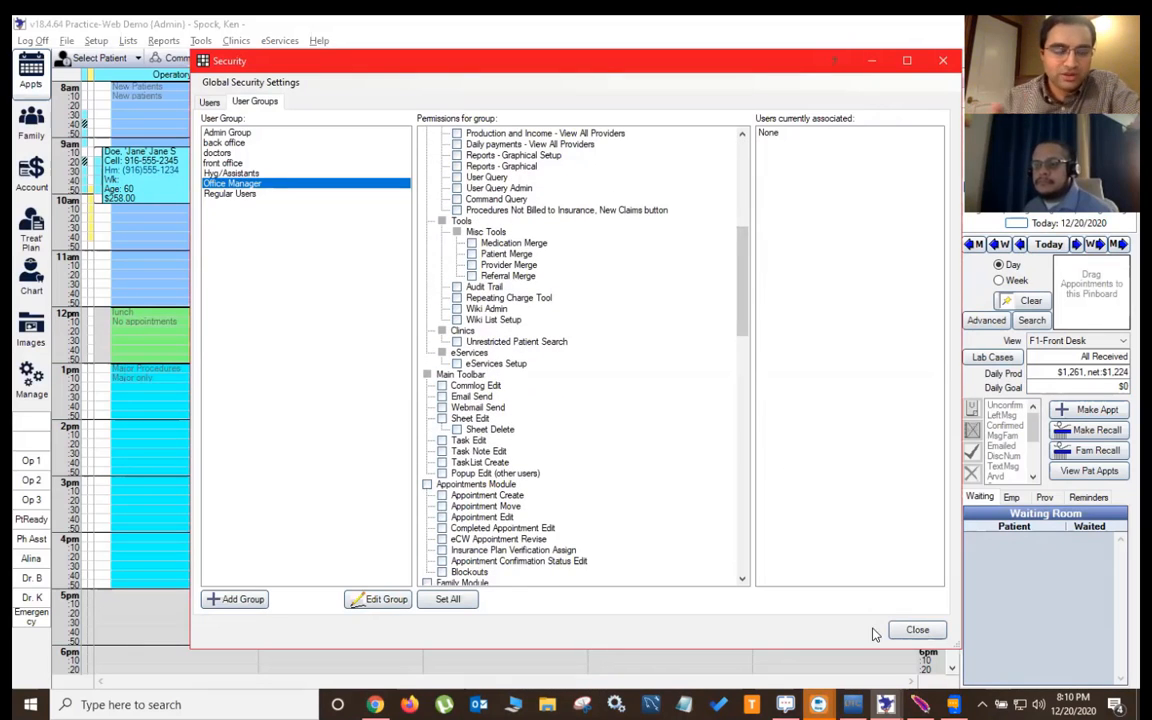
pyautogui.press('Escape')
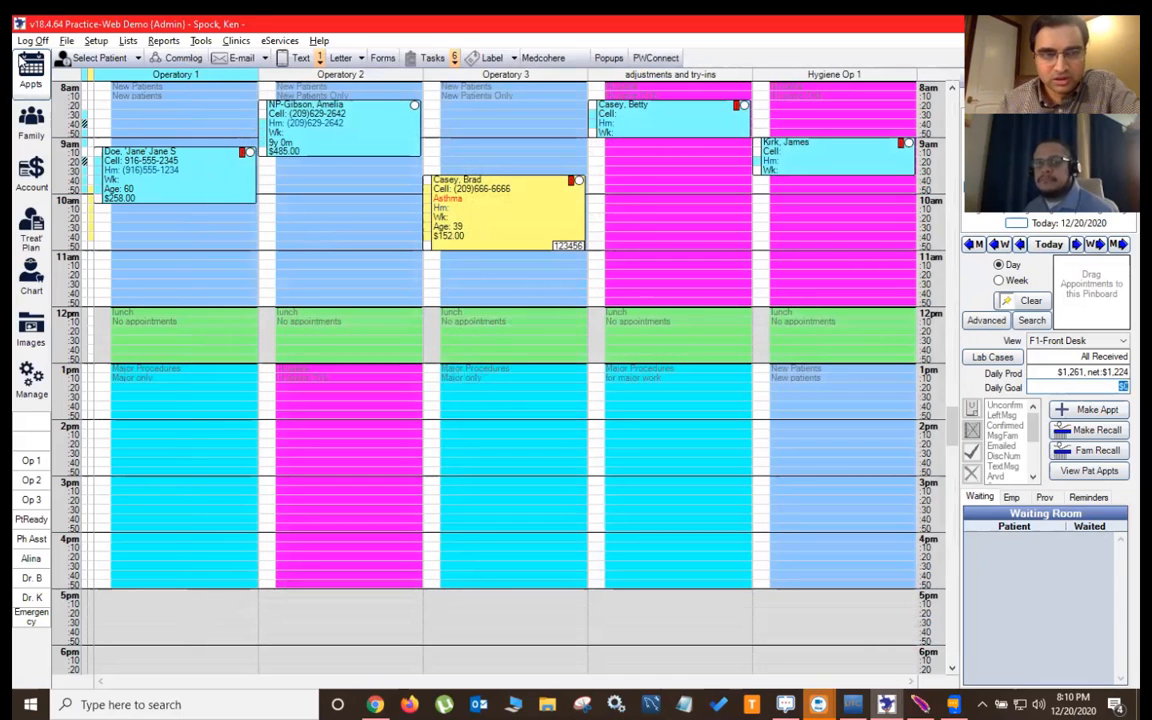
# - Log off the Admin user and log on as the second user in the list with the account password
pyautogui.click(33, 41)
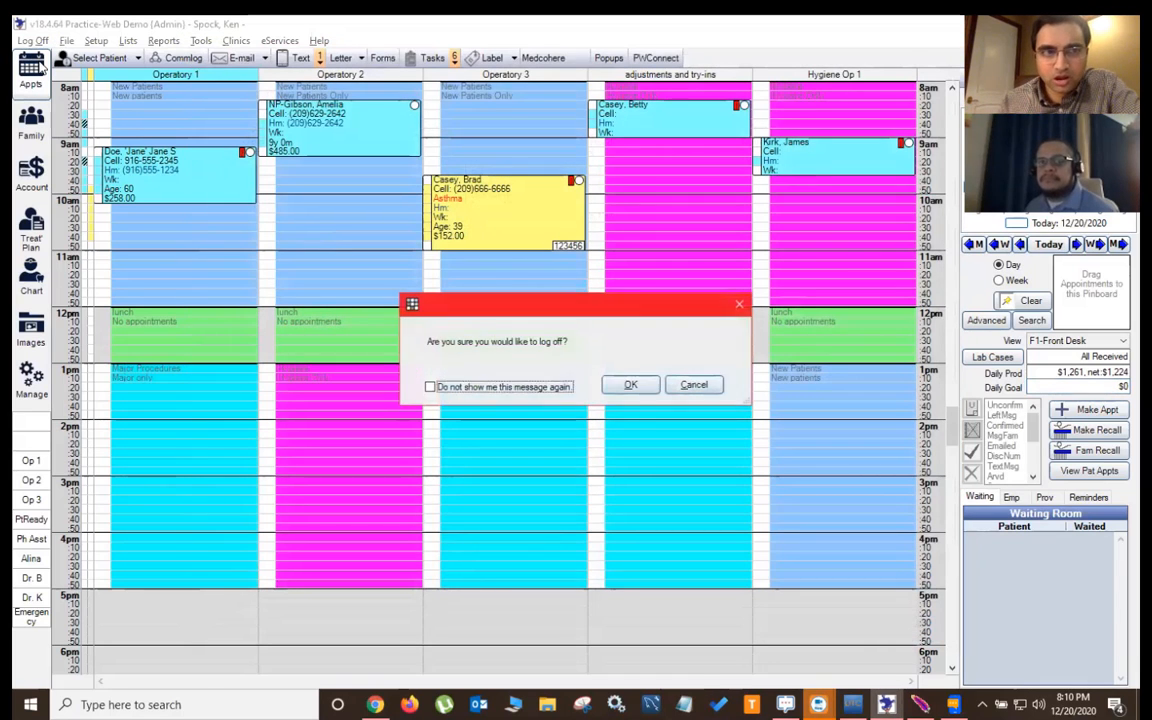
pyautogui.click(625, 385)
pyautogui.click(470, 255)
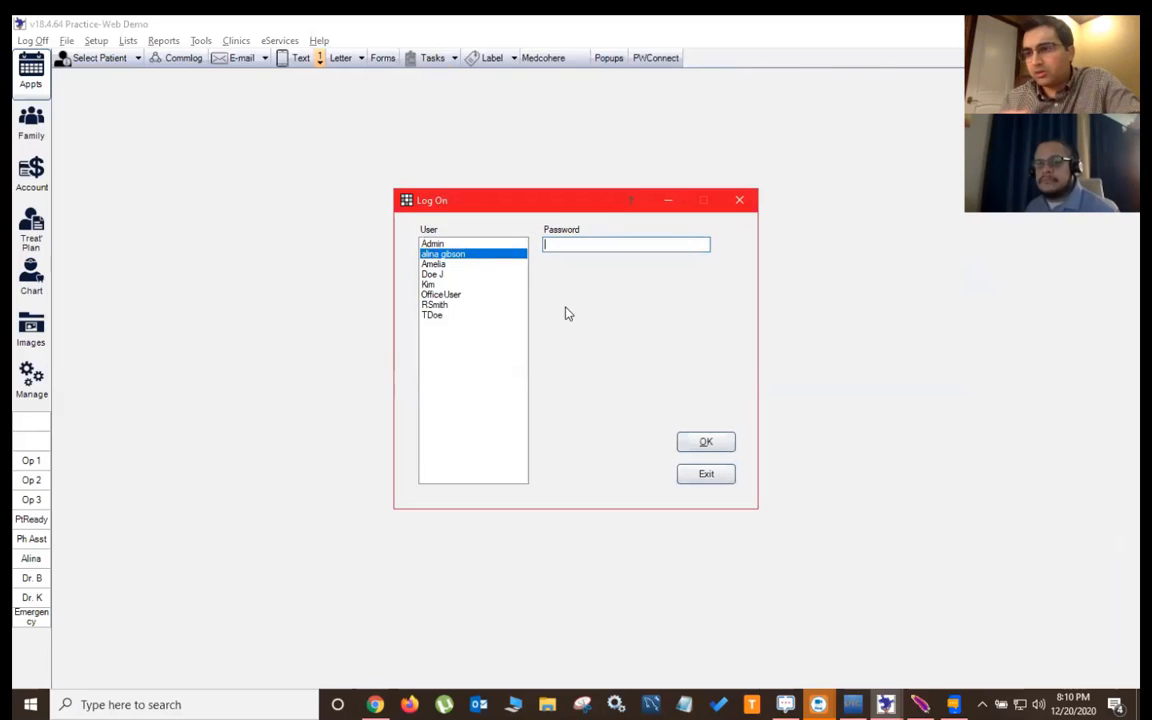
pyautogui.write('1')
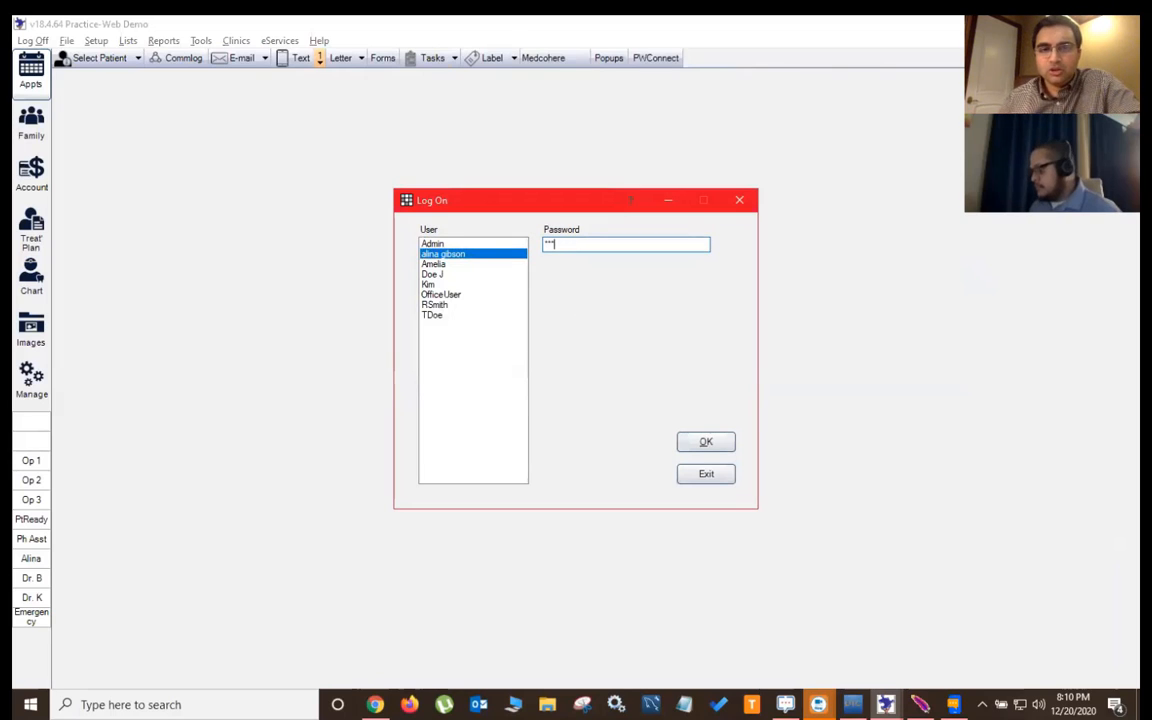
pyautogui.press('Return')
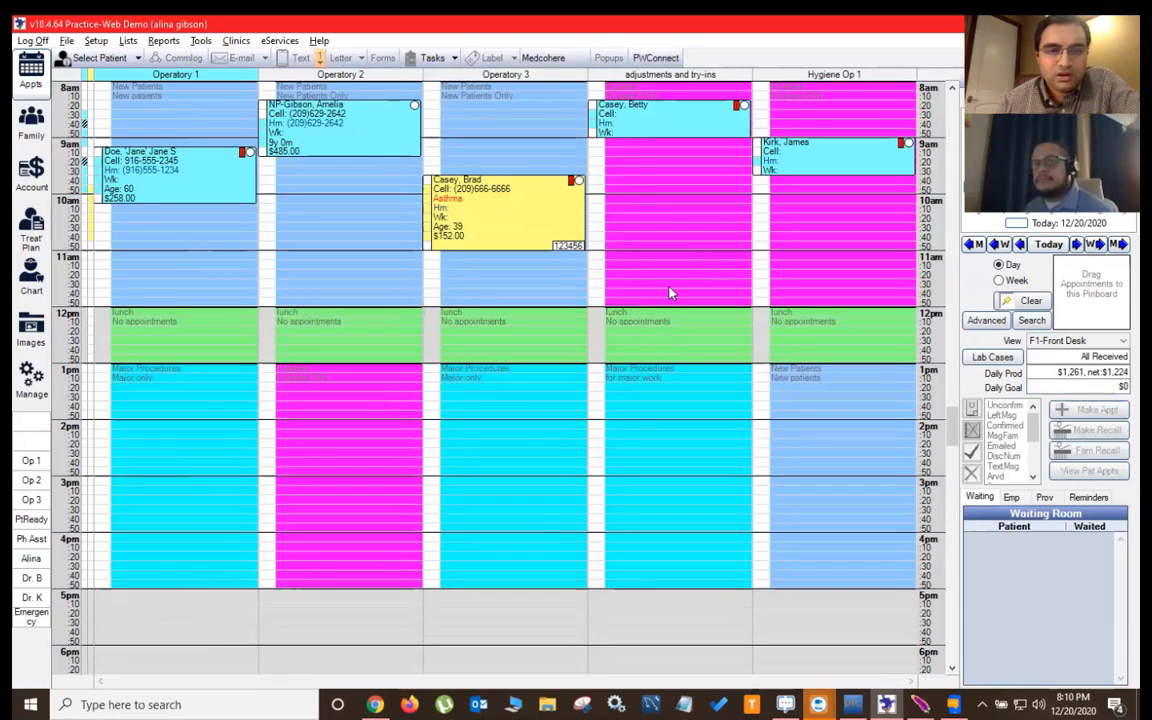
# - Select the last patient in the patient list
pyautogui.moveTo(517, 232)
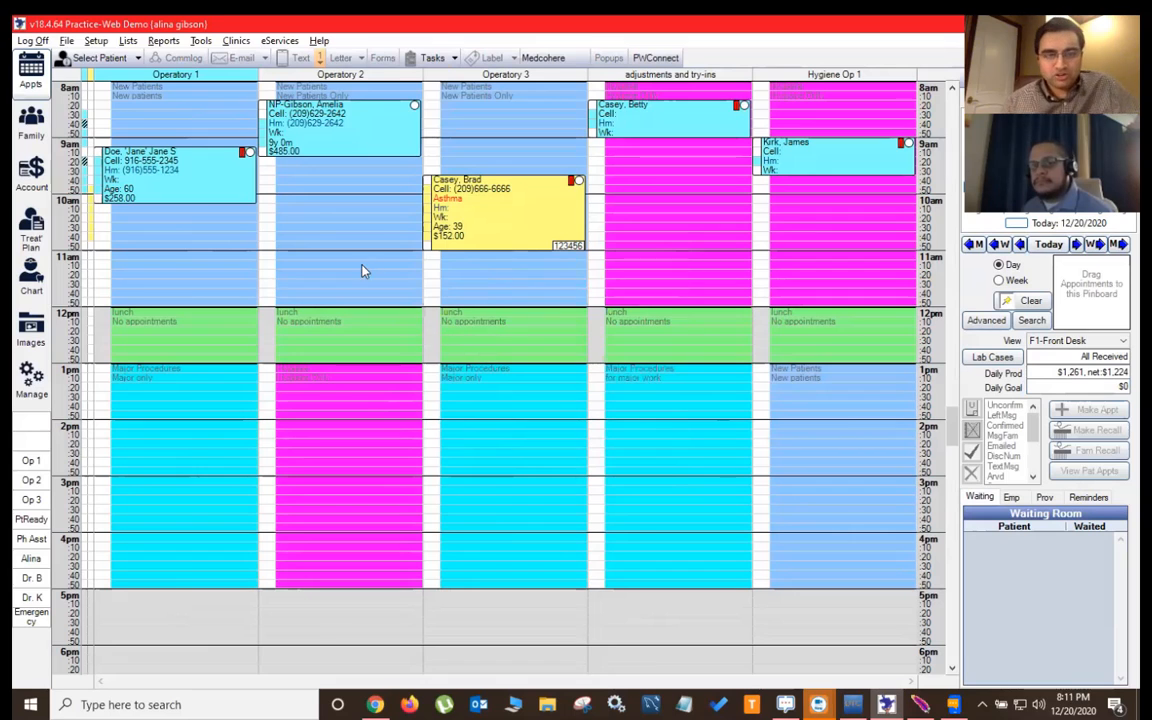
pyautogui.click(100, 57)
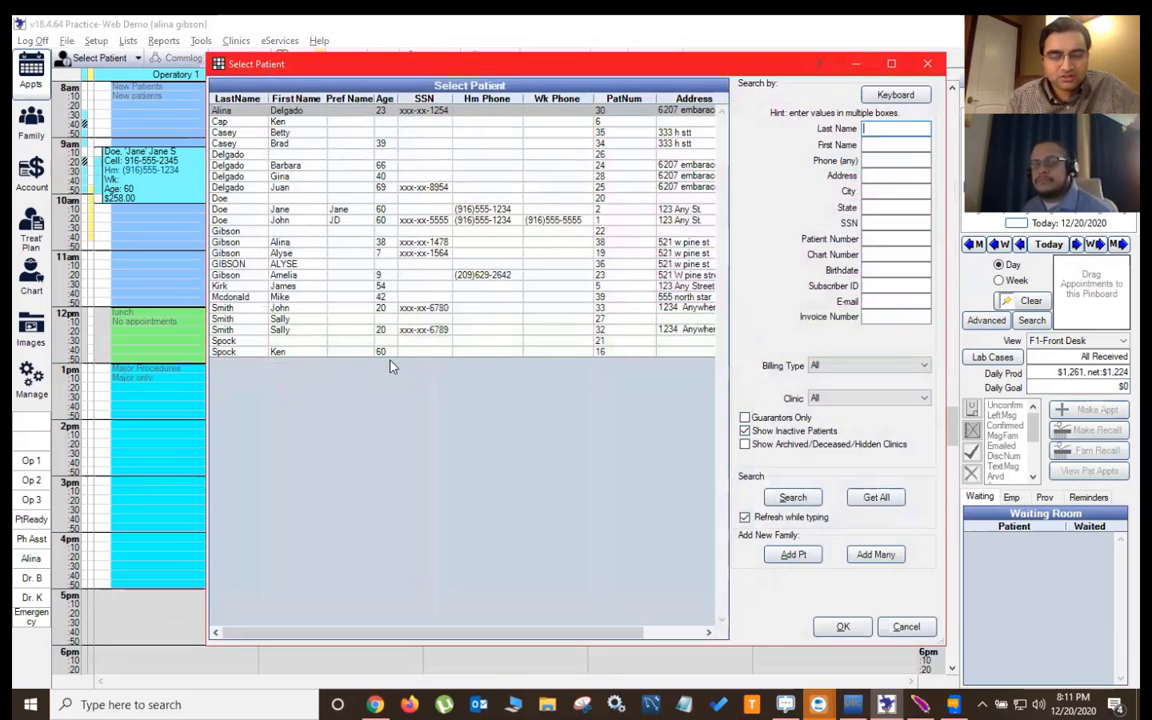
pyautogui.click(393, 356)
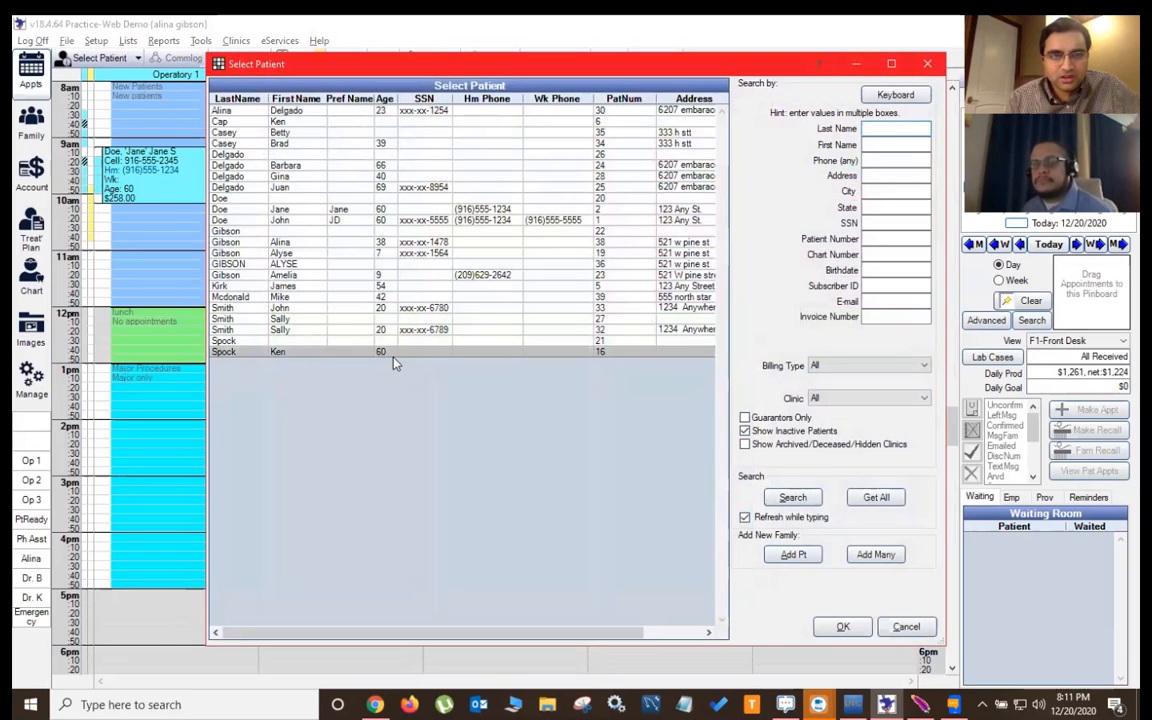
pyautogui.click(845, 626)
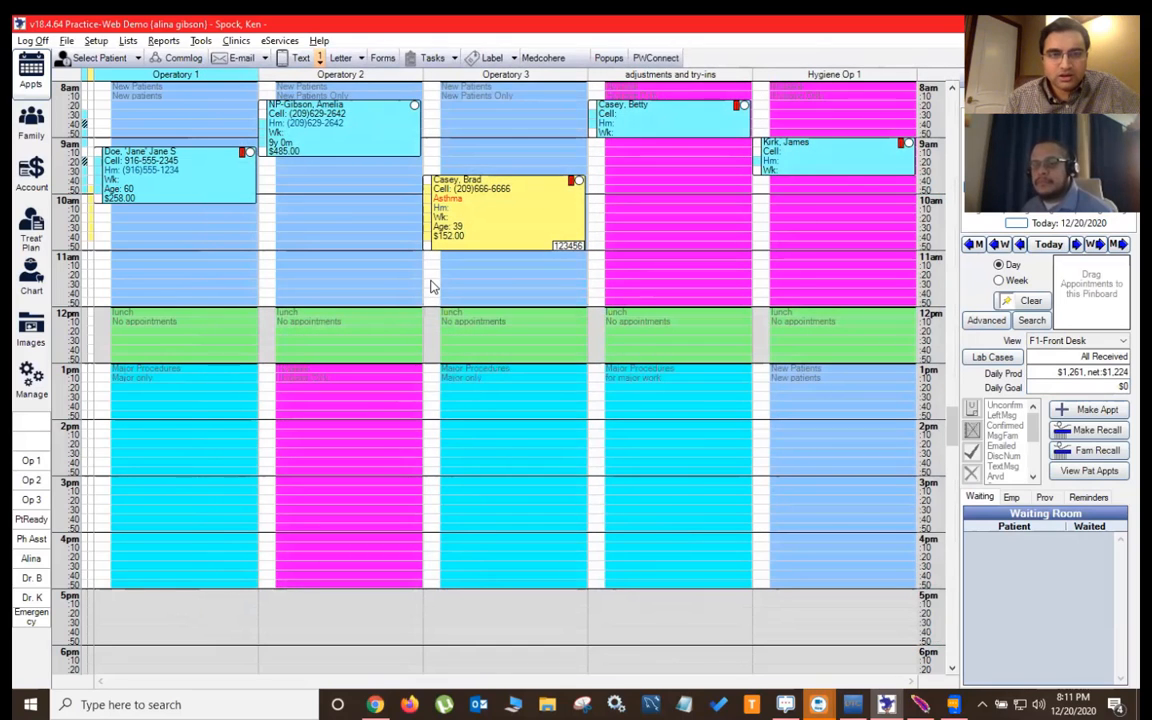
# - Switch to Data Team DDS, select the listed patient, and view the insurance plan from the family ledger
pyautogui.click(852, 704)
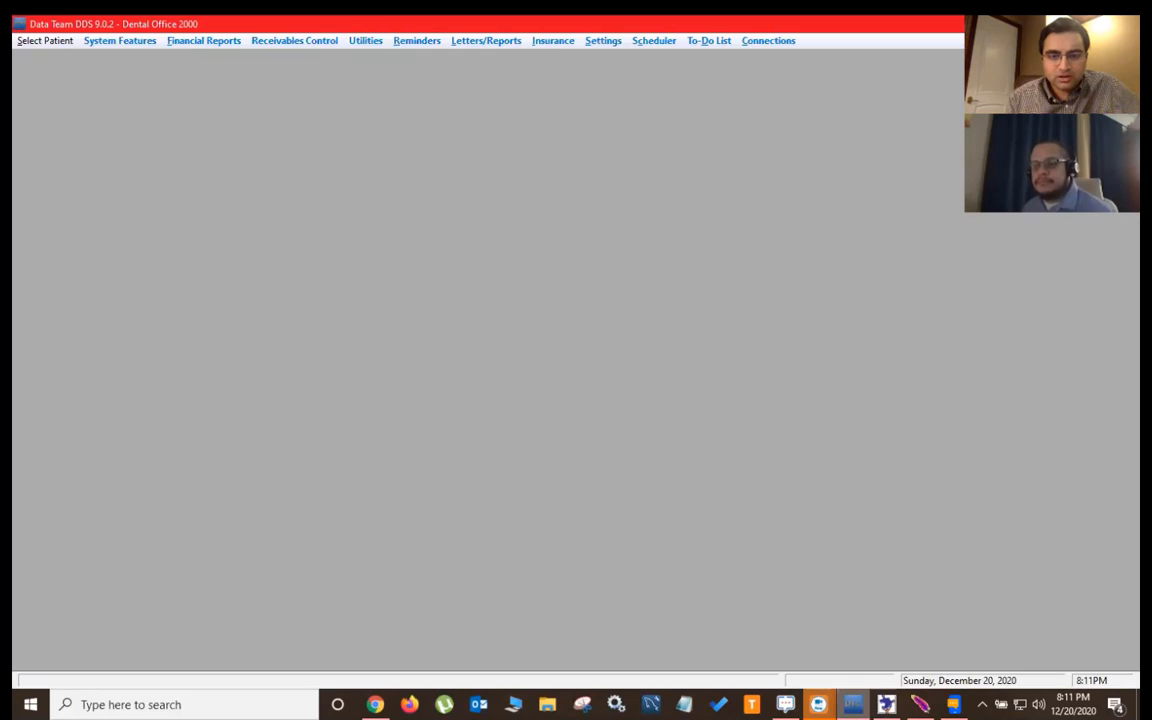
pyautogui.click(41, 43)
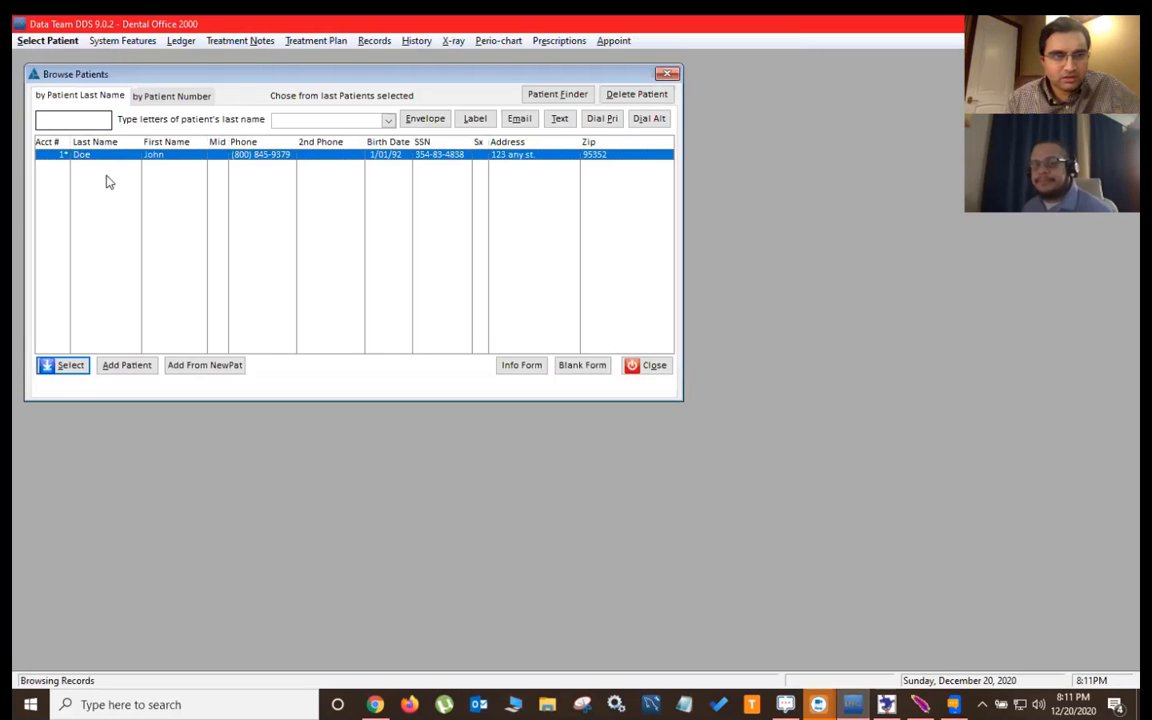
pyautogui.click(75, 368)
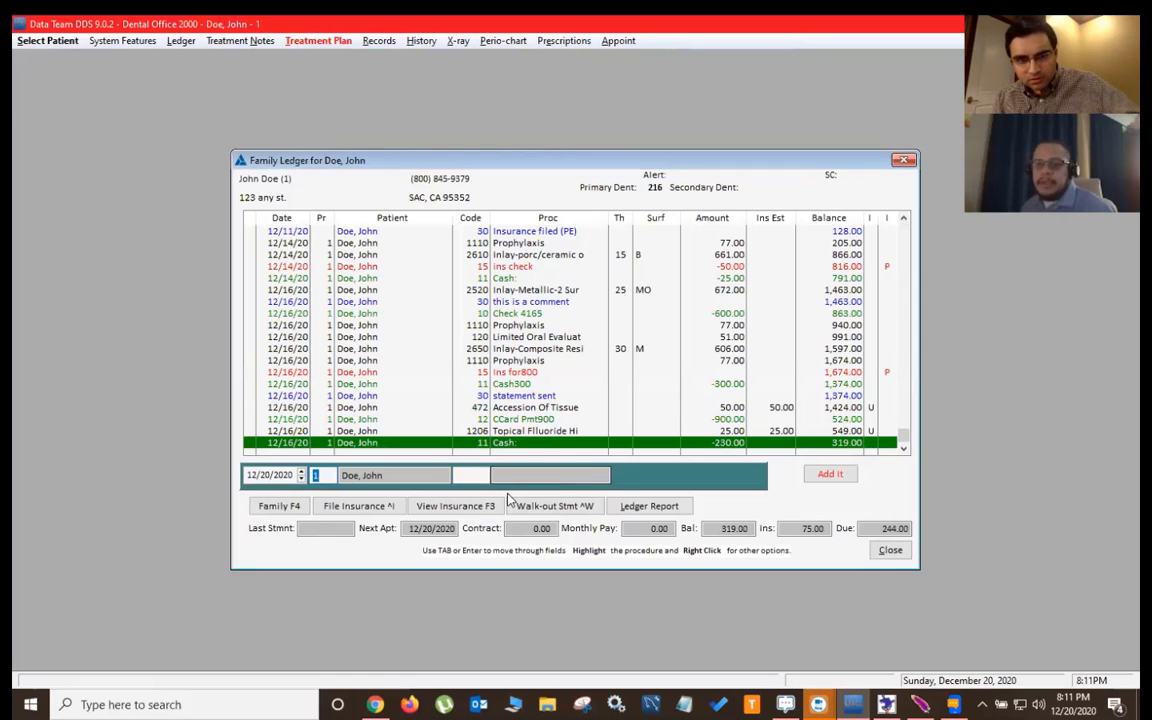
pyautogui.click(455, 506)
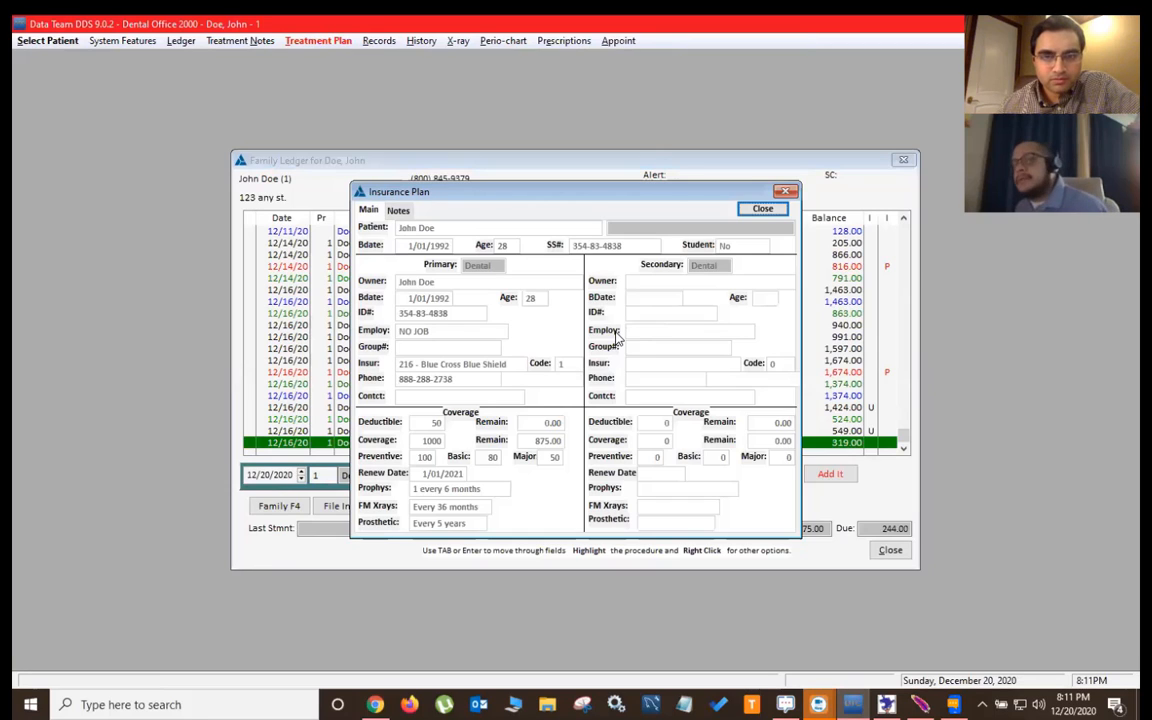
pyautogui.click(764, 210)
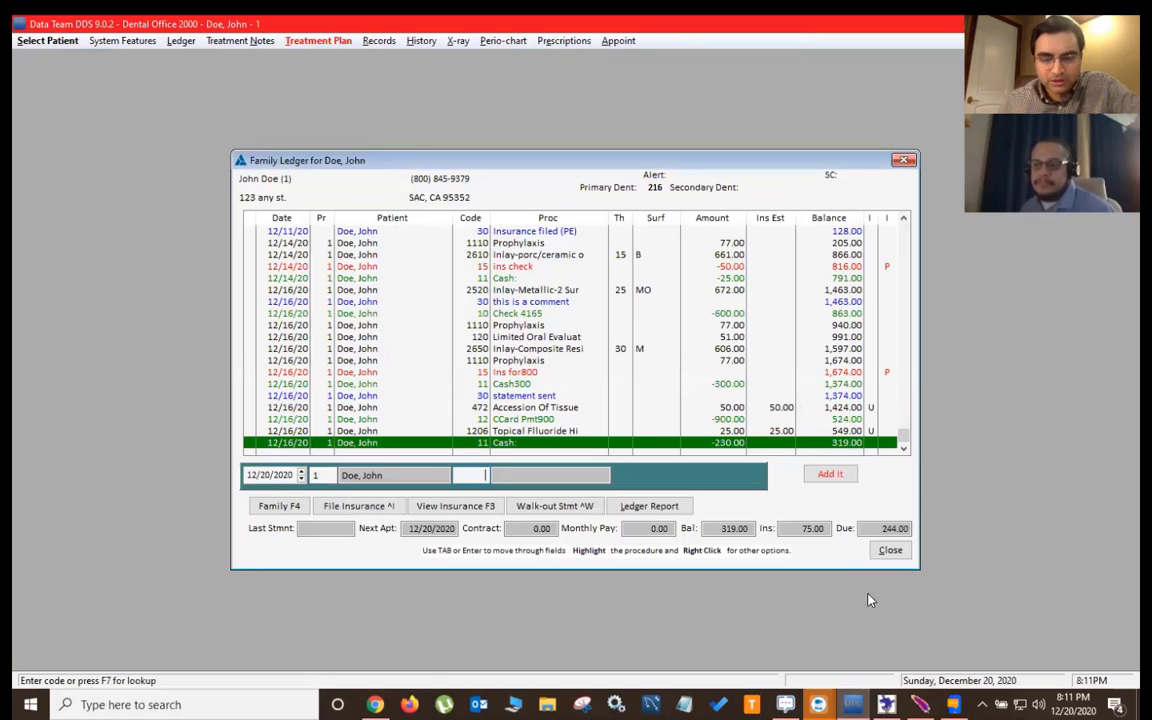
# - Switch back to Practice-Web and open the selected patient's family and insurance plan information
pyautogui.hotkey('alt', 'Tab')
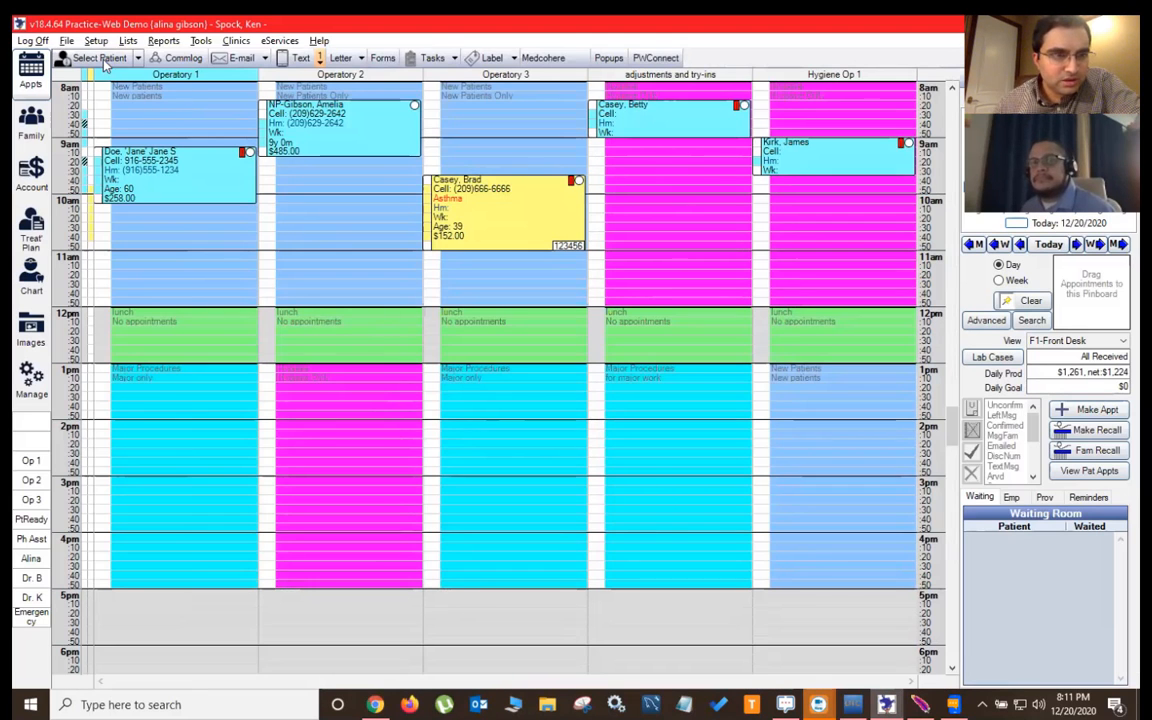
pyautogui.doubleClick(255, 290)
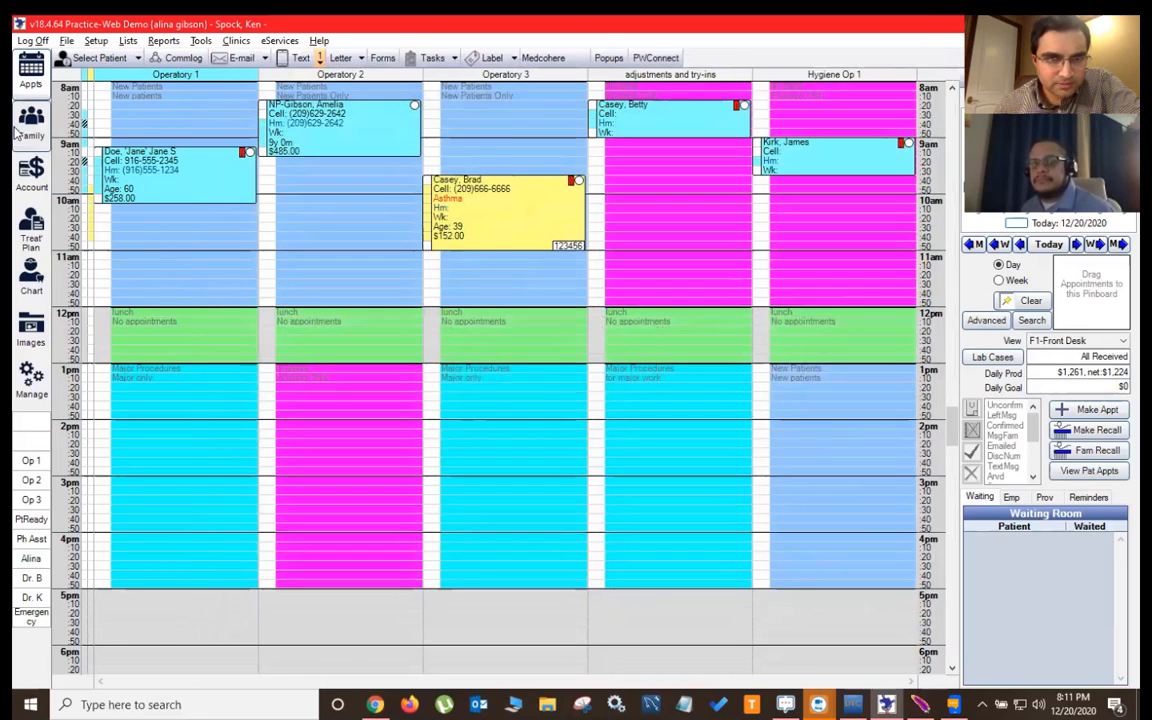
pyautogui.click(31, 120)
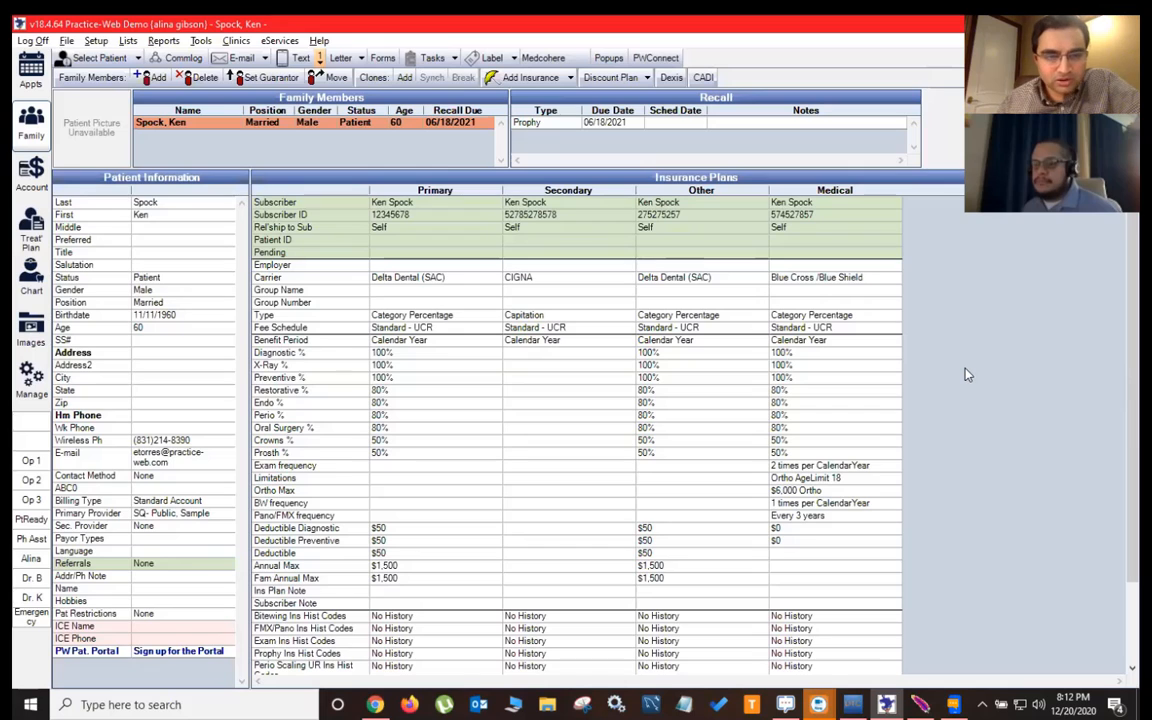
# - Switch to Data Team DDS, close the family ledger, and return to Practice-Web
pyautogui.hotkey('alt', 'Tab')
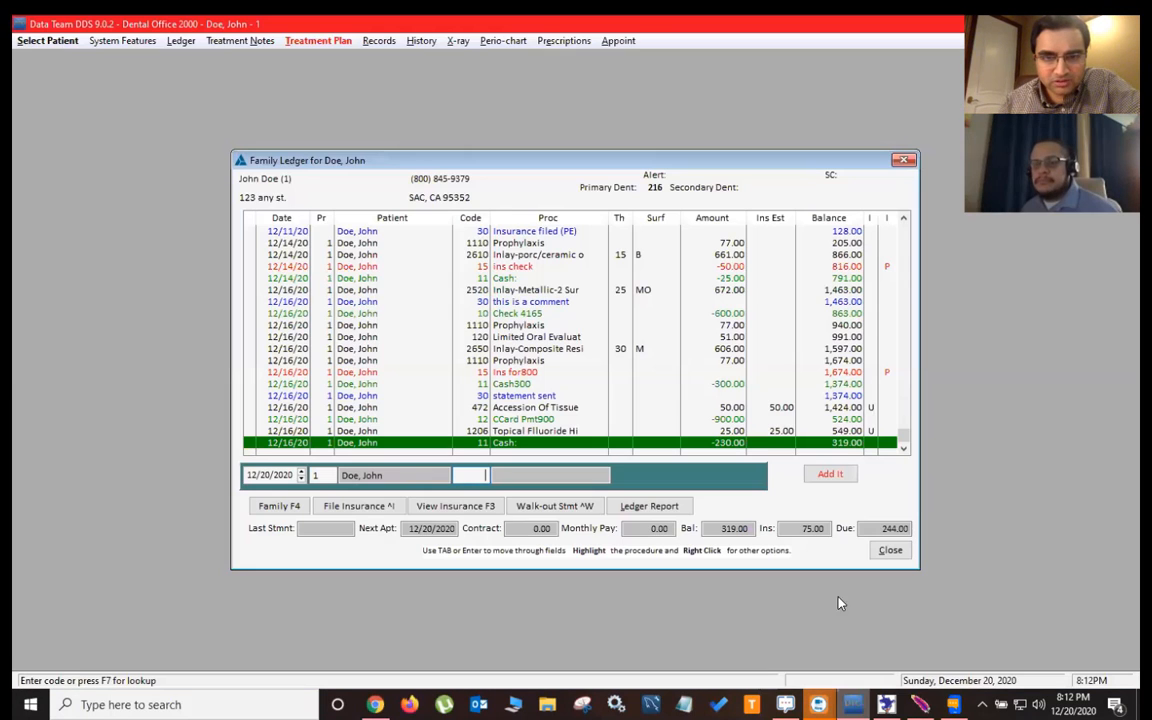
pyautogui.click(899, 164)
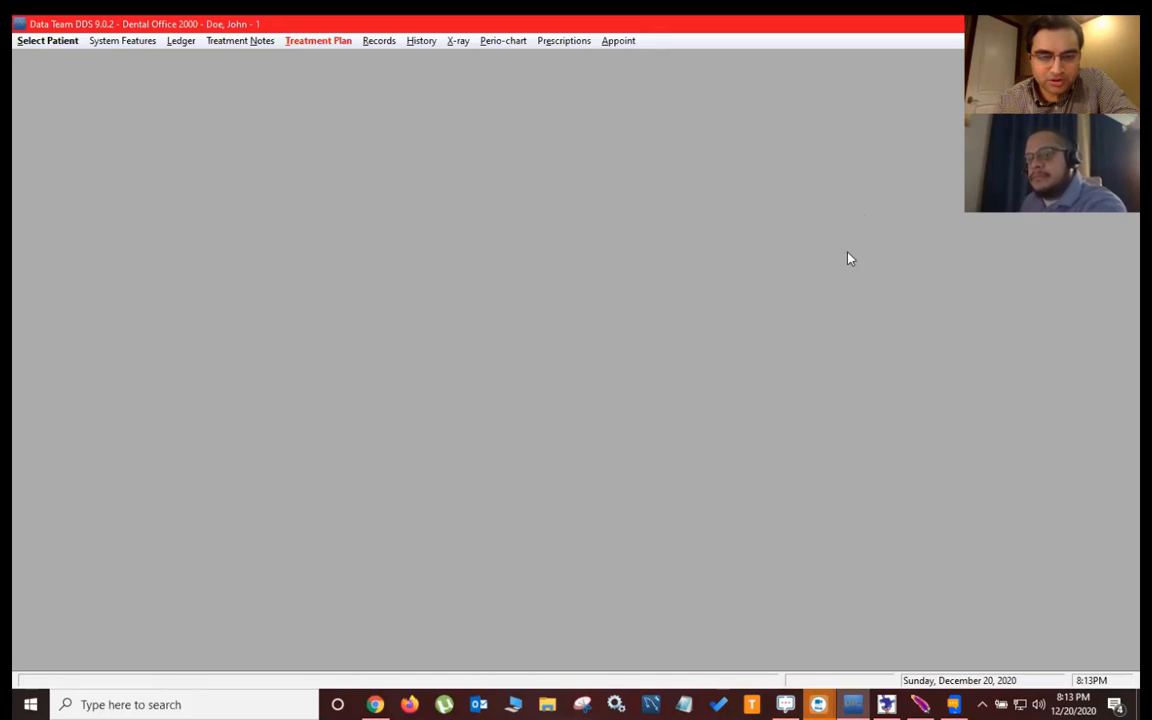
pyautogui.click(886, 704)
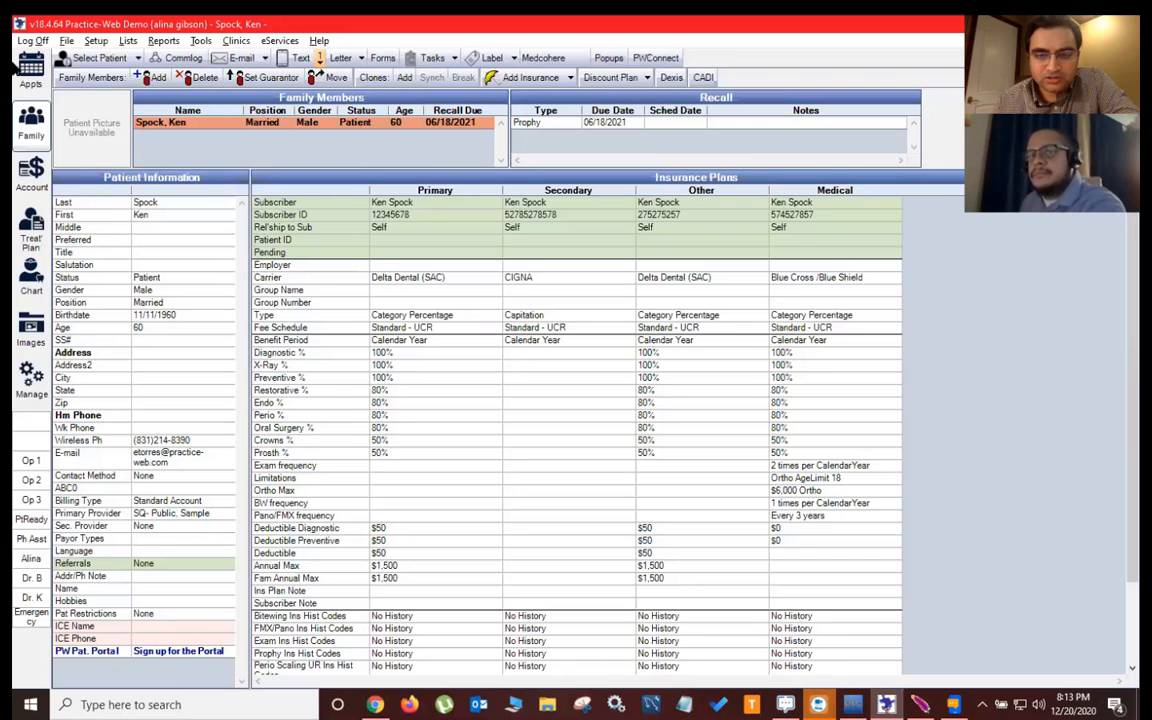
# - Open the billing list from the management module, close it, and delete all unsent bills
pyautogui.click(40, 372)
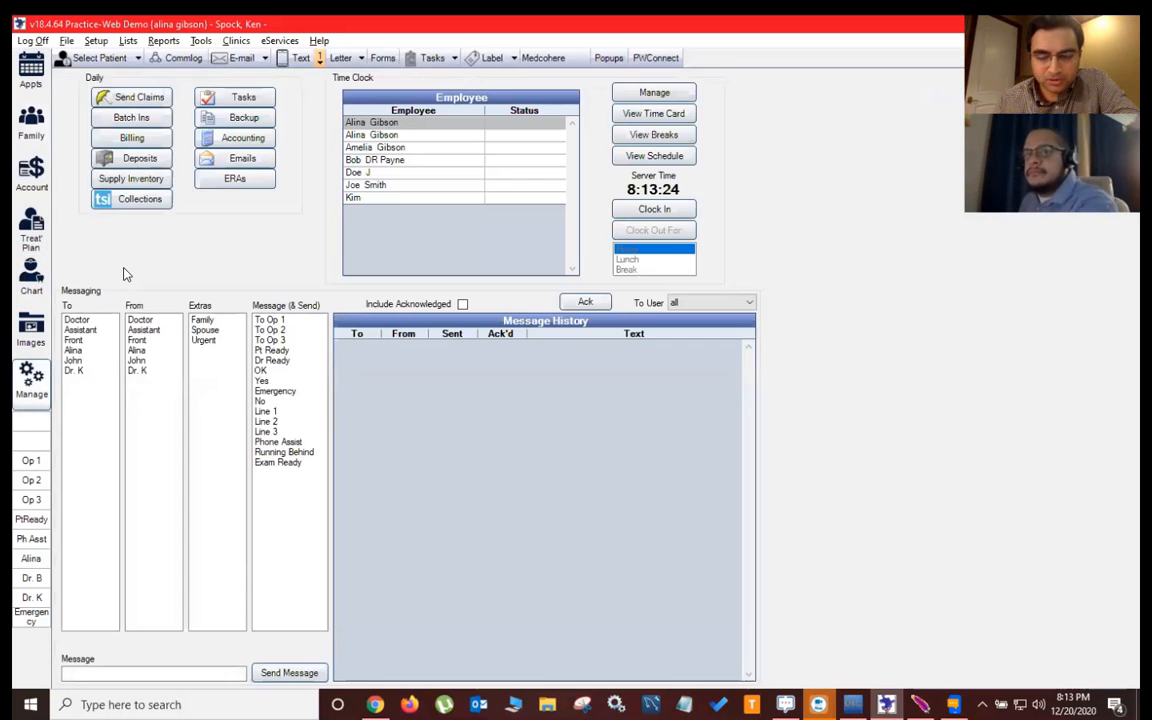
pyautogui.click(150, 139)
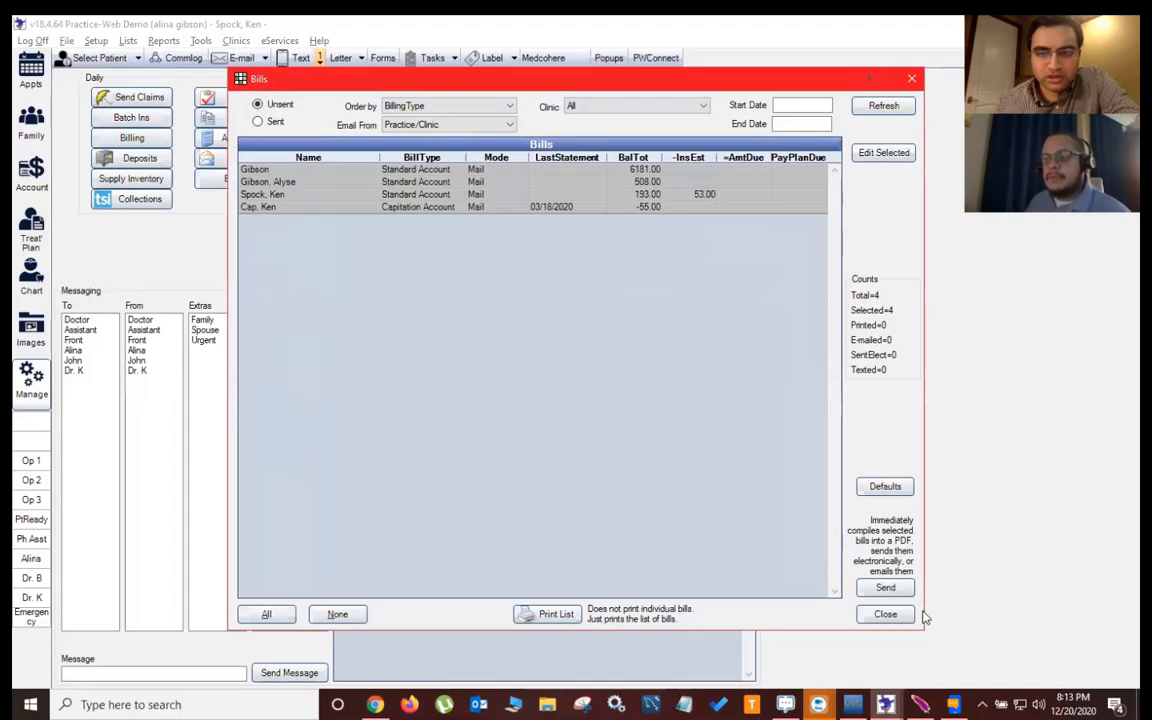
pyautogui.click(884, 614)
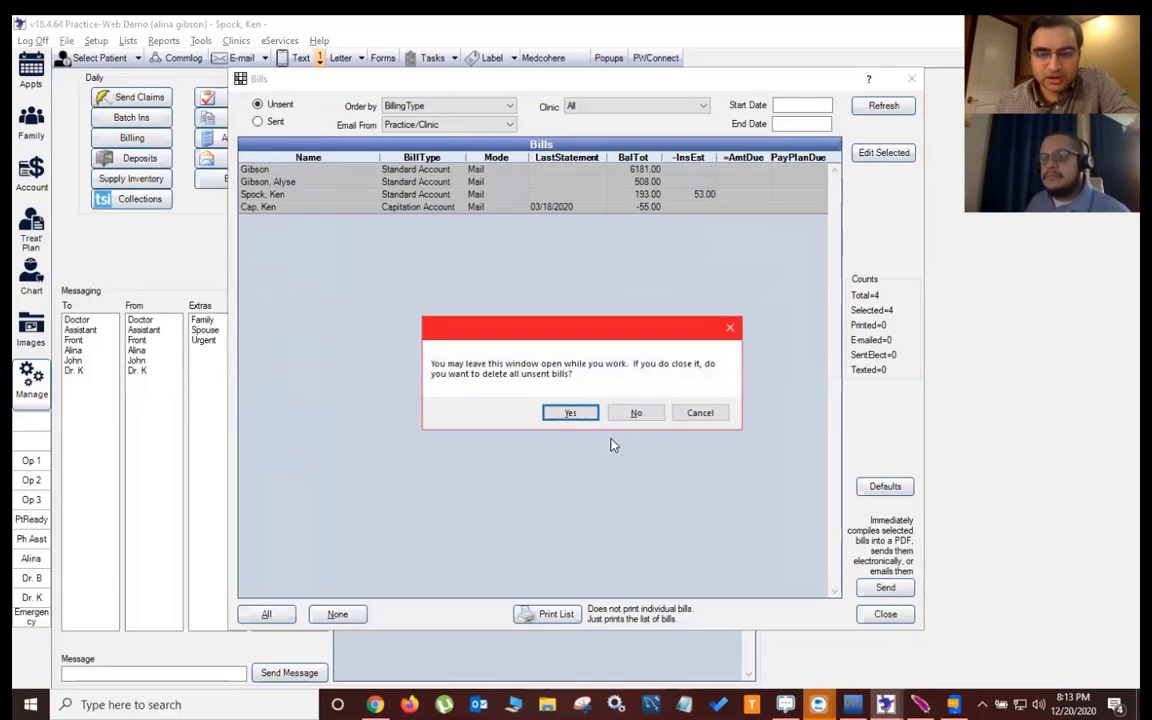
pyautogui.click(565, 414)
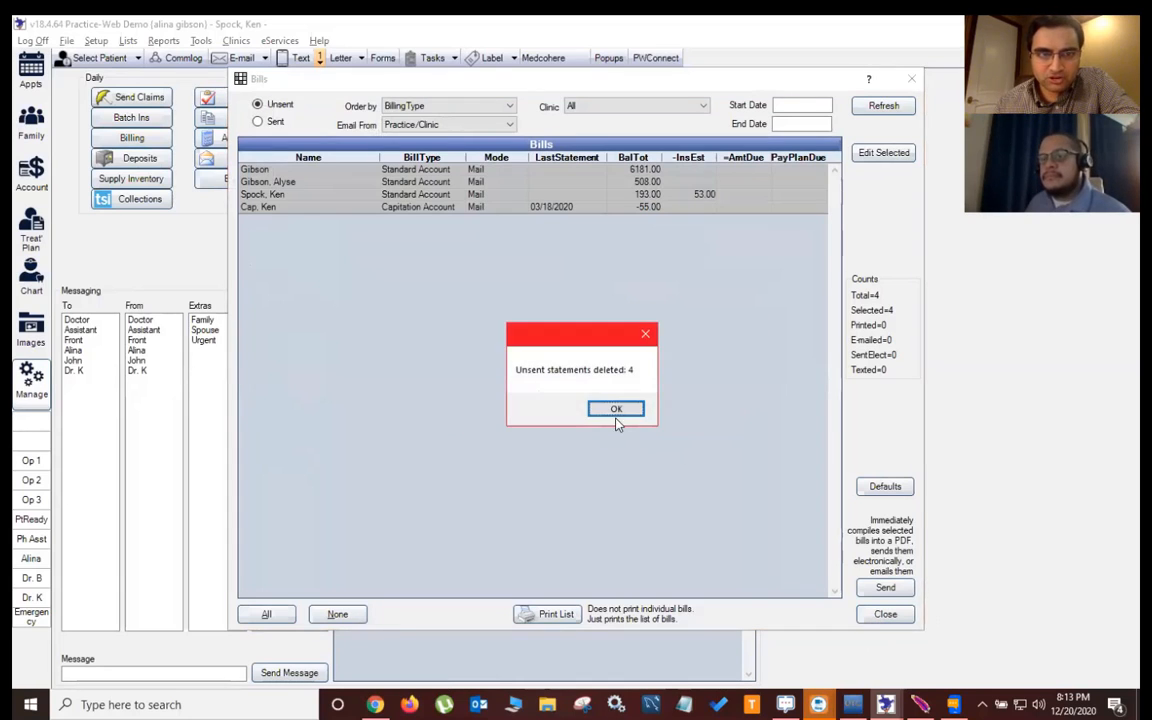
pyautogui.click(627, 413)
# - Open the billing options again and select the Over 90 dunning message
pyautogui.click(131, 136)
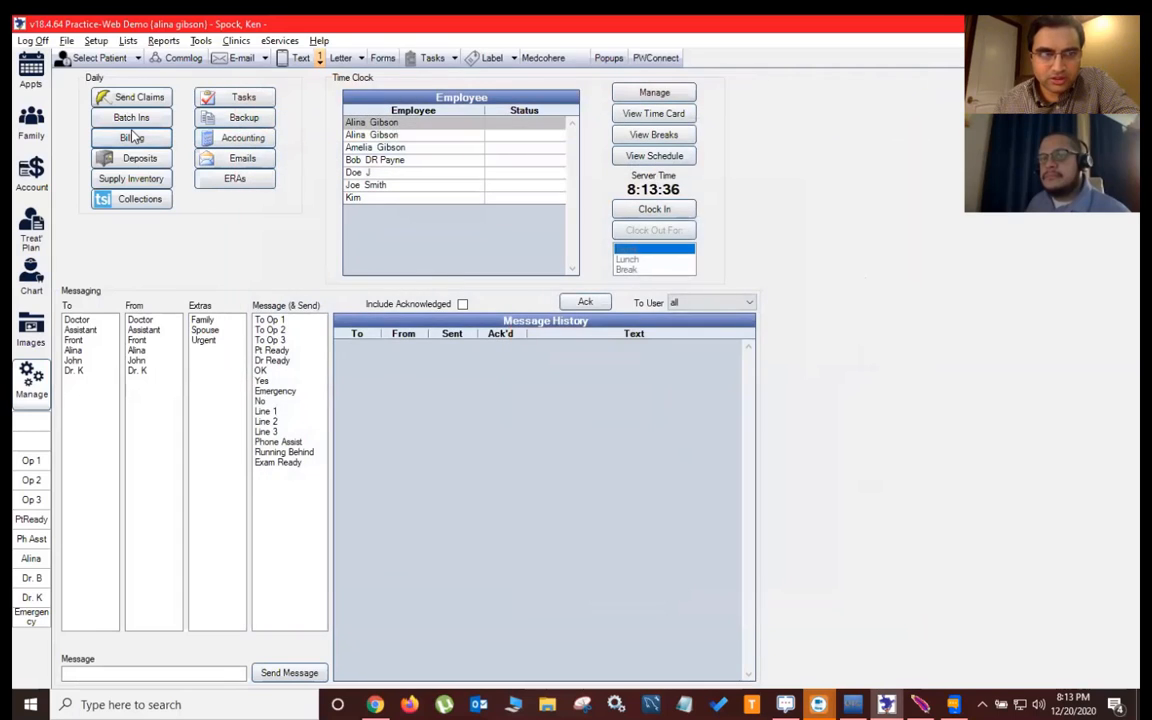
pyautogui.click(637, 252)
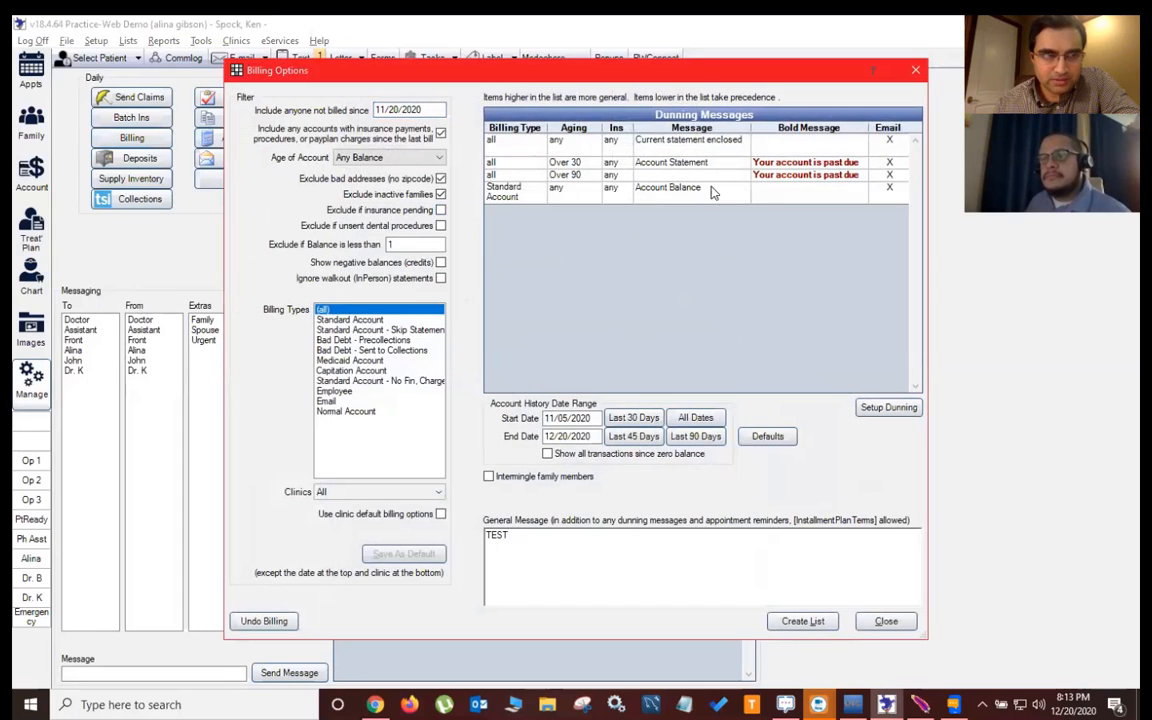
pyautogui.click(640, 175)
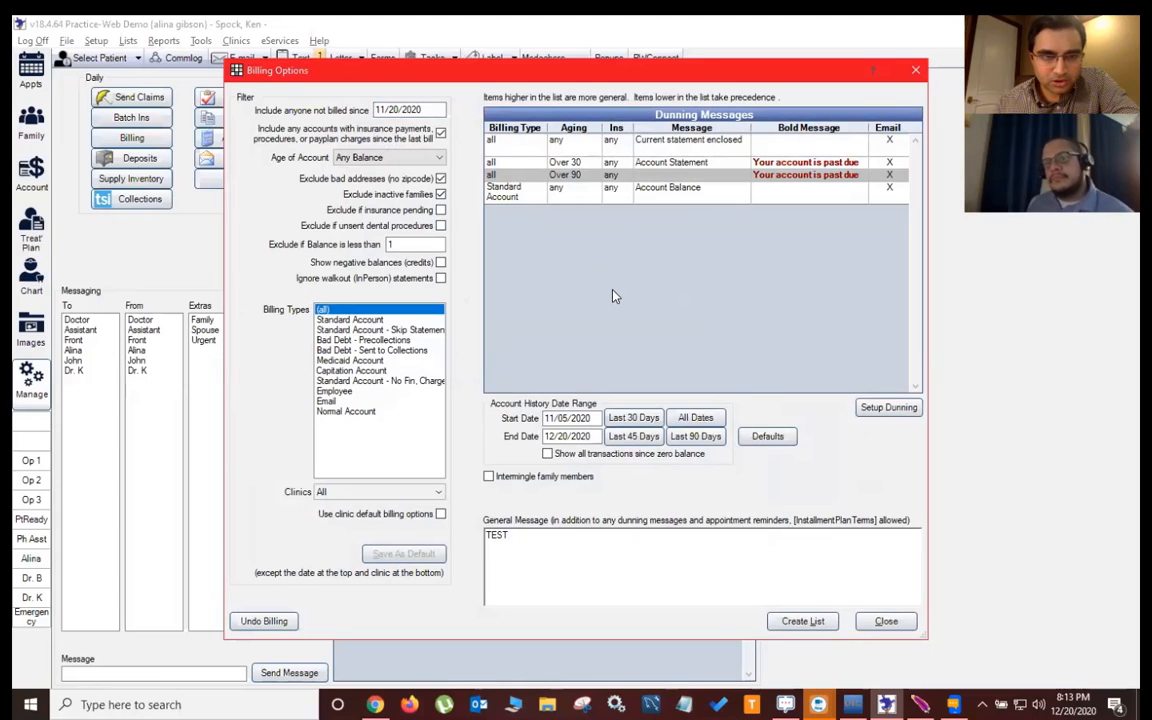
# - Open the billing defaults and replace the general message with "This is a general message"
pyautogui.click(768, 436)
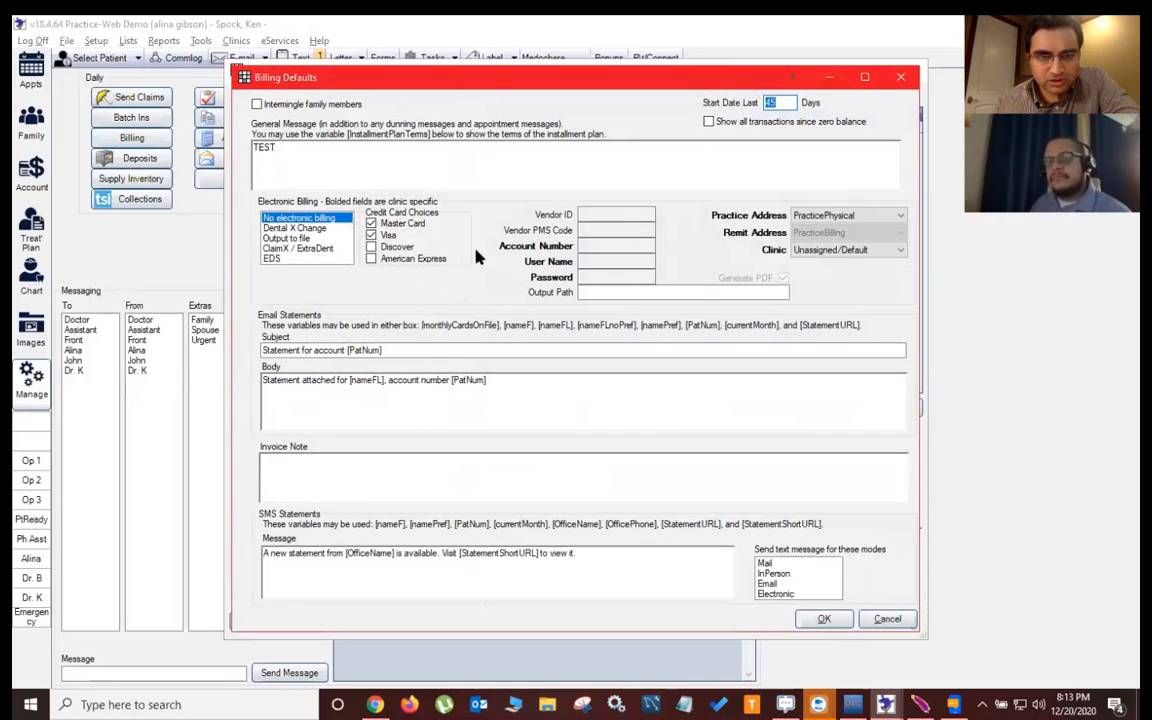
pyautogui.click(290, 156)
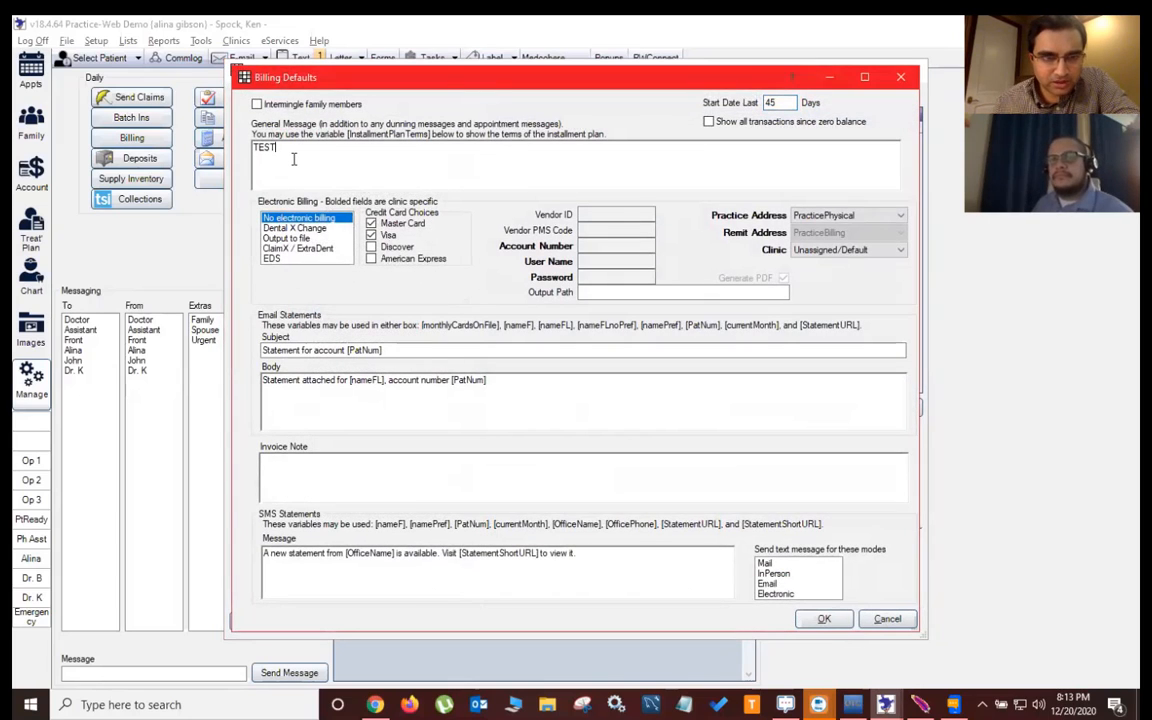
pyautogui.press('BackSpace')
pyautogui.press('BackSpace')
pyautogui.press('BackSpace')
pyautogui.press('BackSpace')
pyautogui.write('Thisd i')
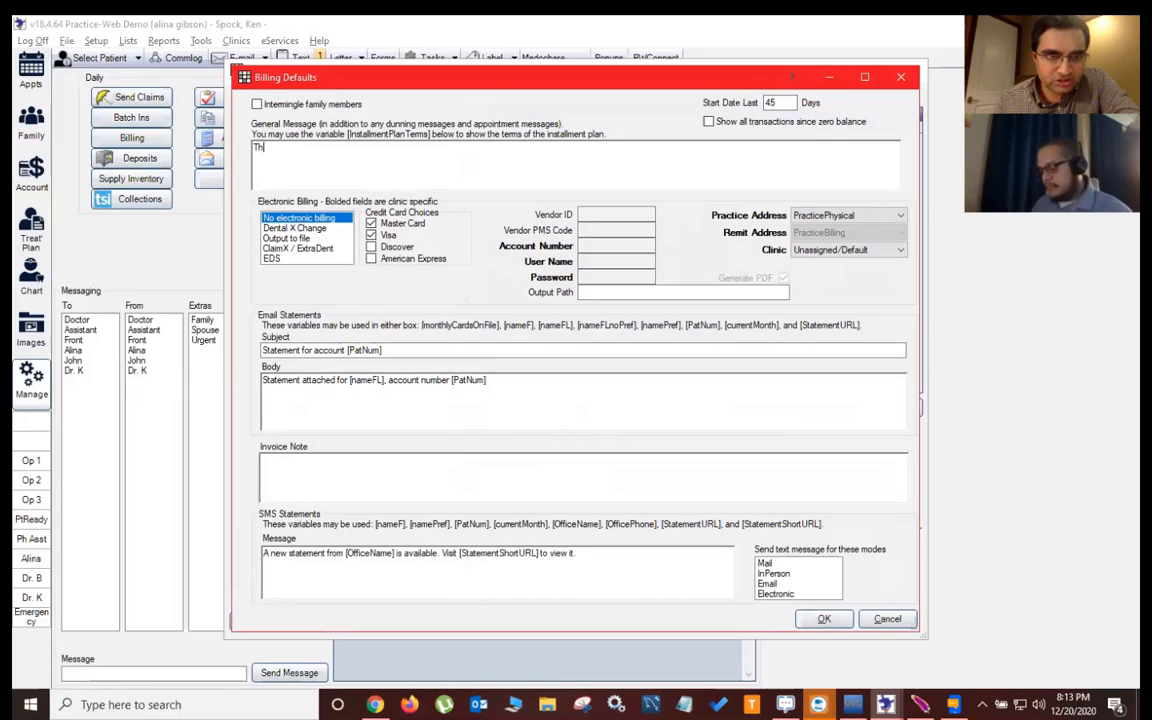
pyautogui.press('BackSpace')
pyautogui.press('BackSpace')
pyautogui.press('BackSpace')
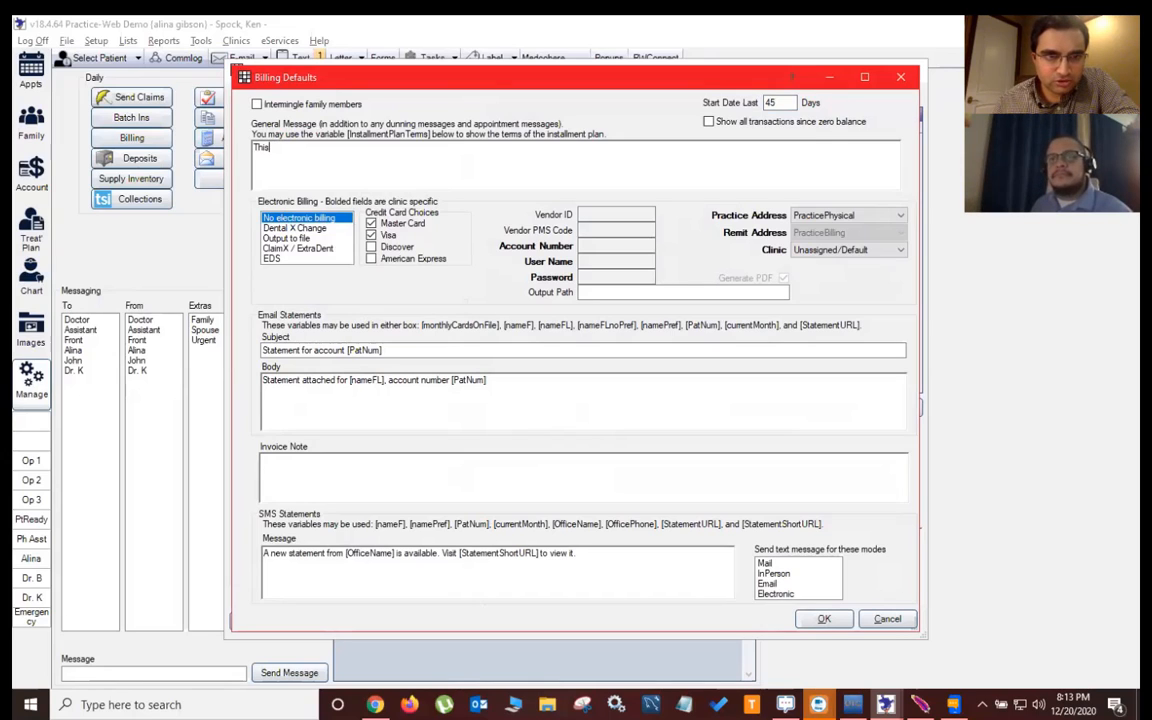
pyautogui.write('is ')
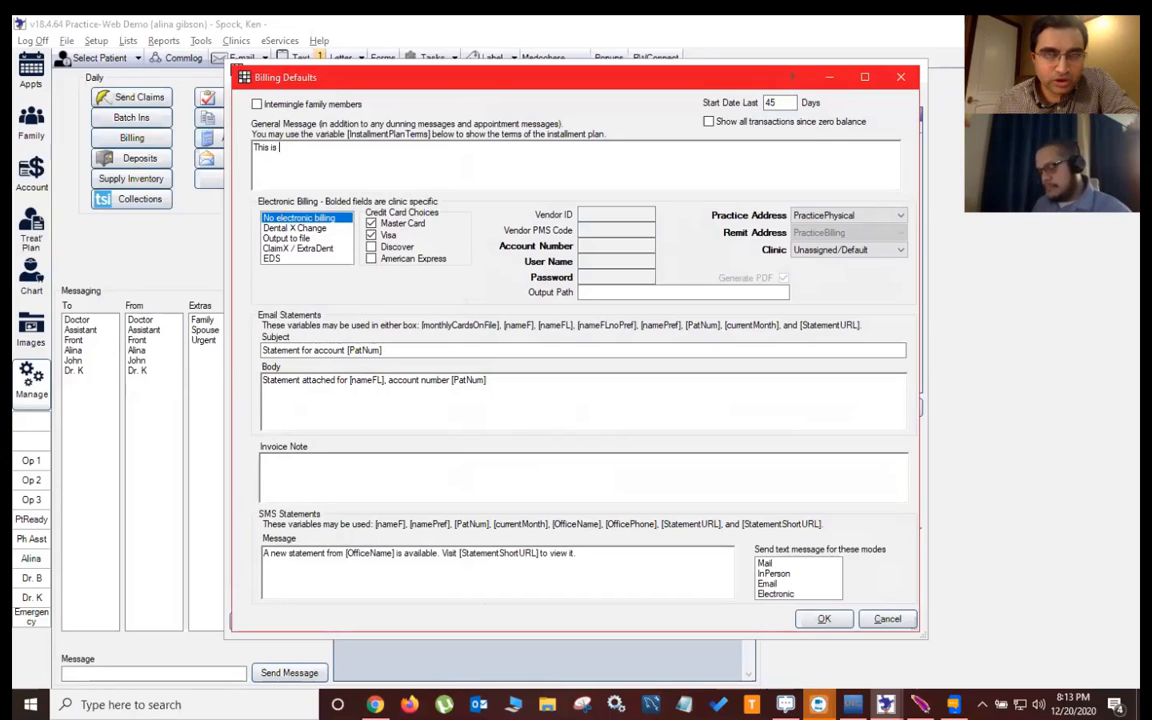
pyautogui.write('a general mes')
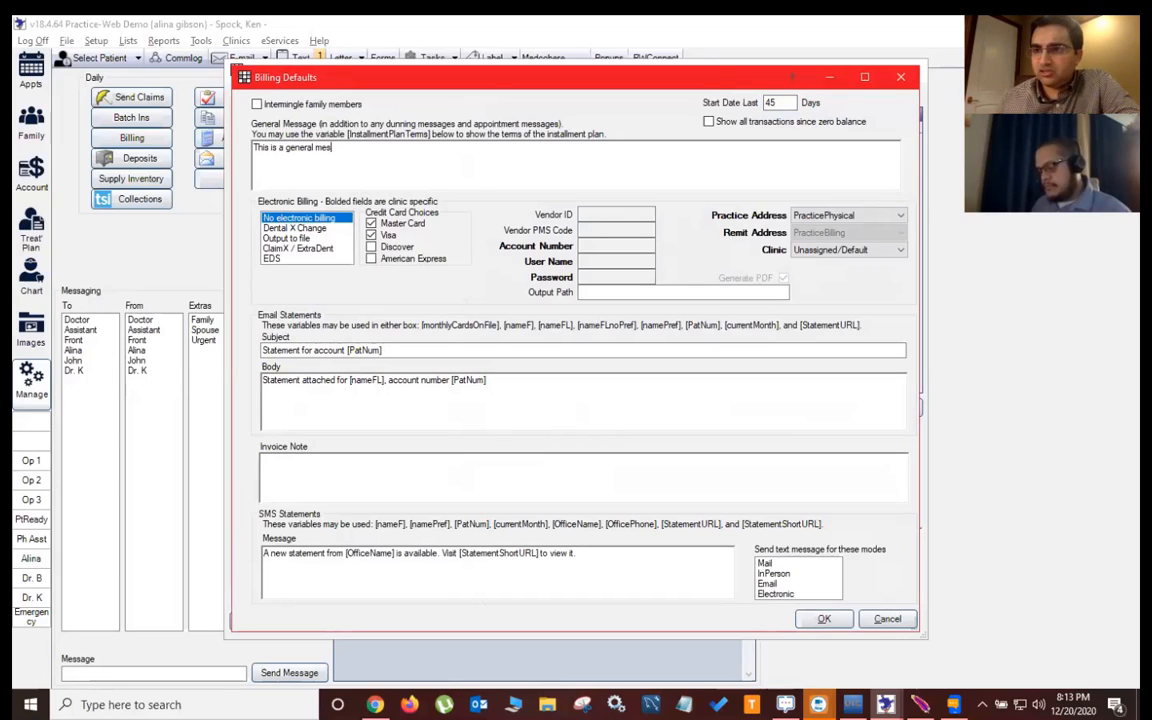
pyautogui.write('sage')
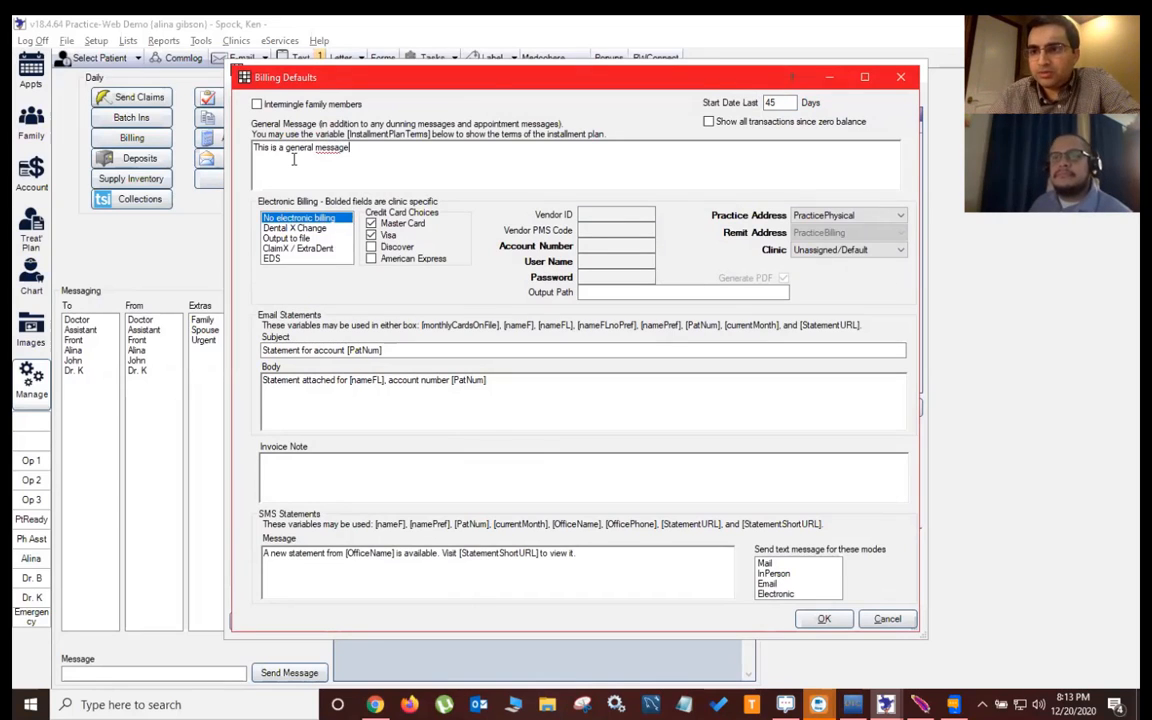
# - Try the electronic billing choices Dental X Change, Output to file, ClaimX / ExtraDent and EDS, then discard the billing defaults changes
pyautogui.click(295, 228)
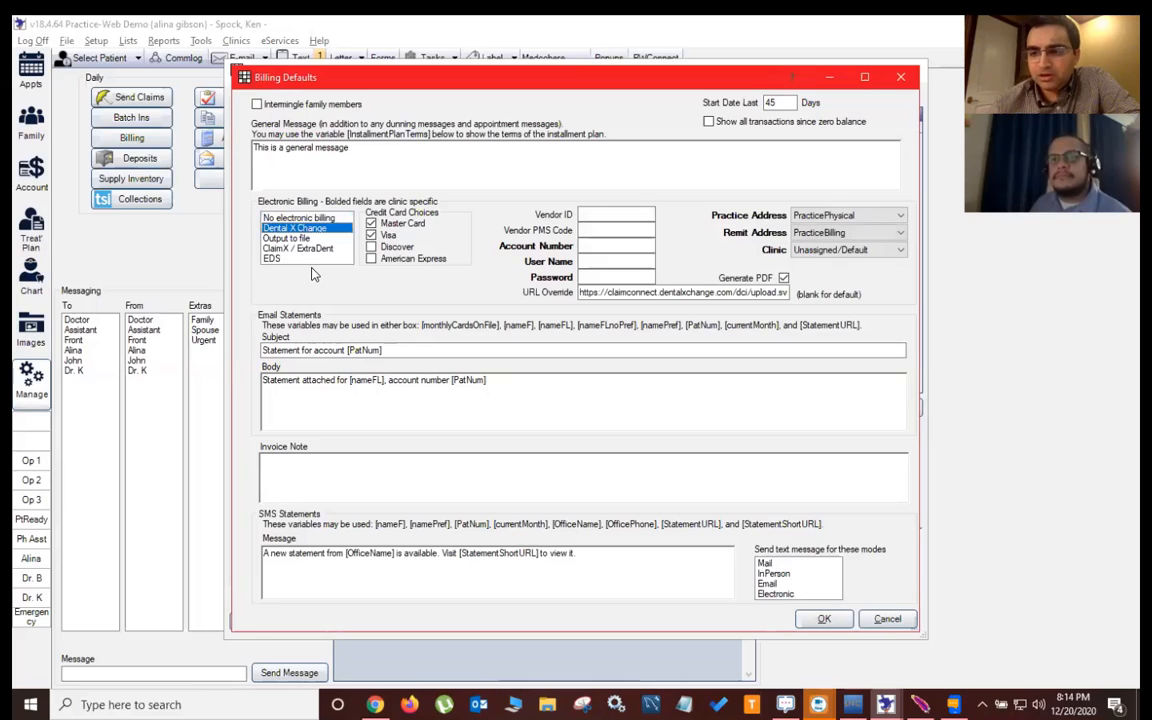
pyautogui.click(304, 239)
pyautogui.click(301, 249)
pyautogui.click(293, 257)
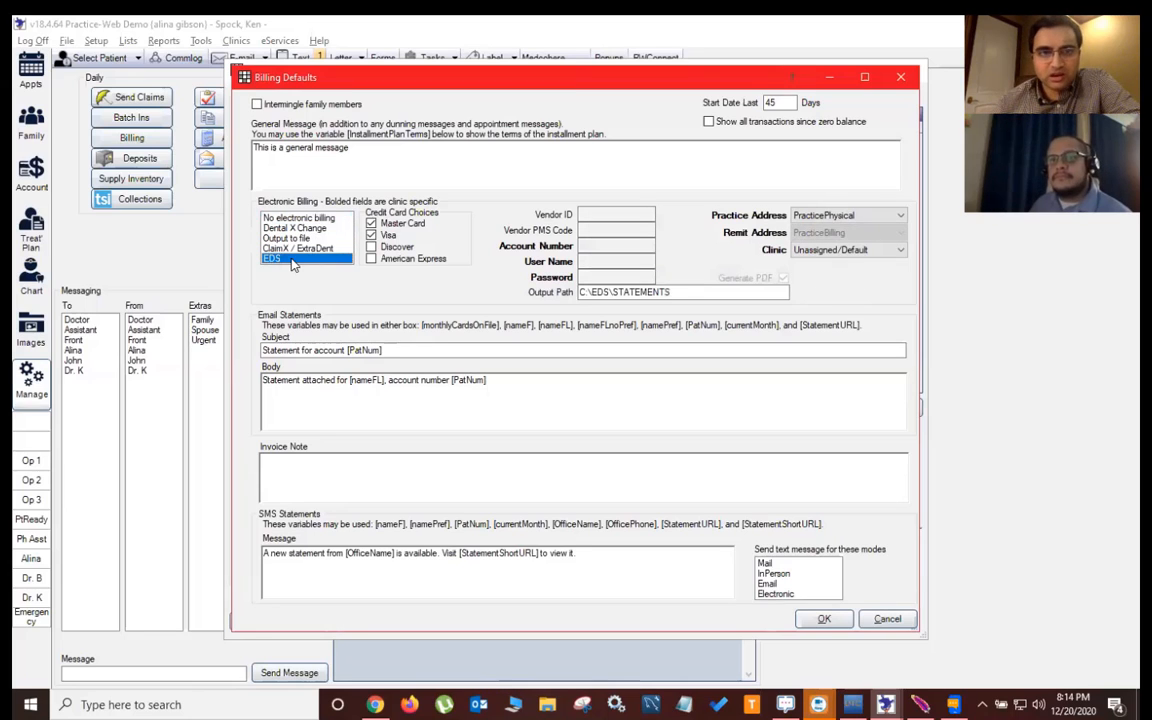
pyautogui.click(300, 238)
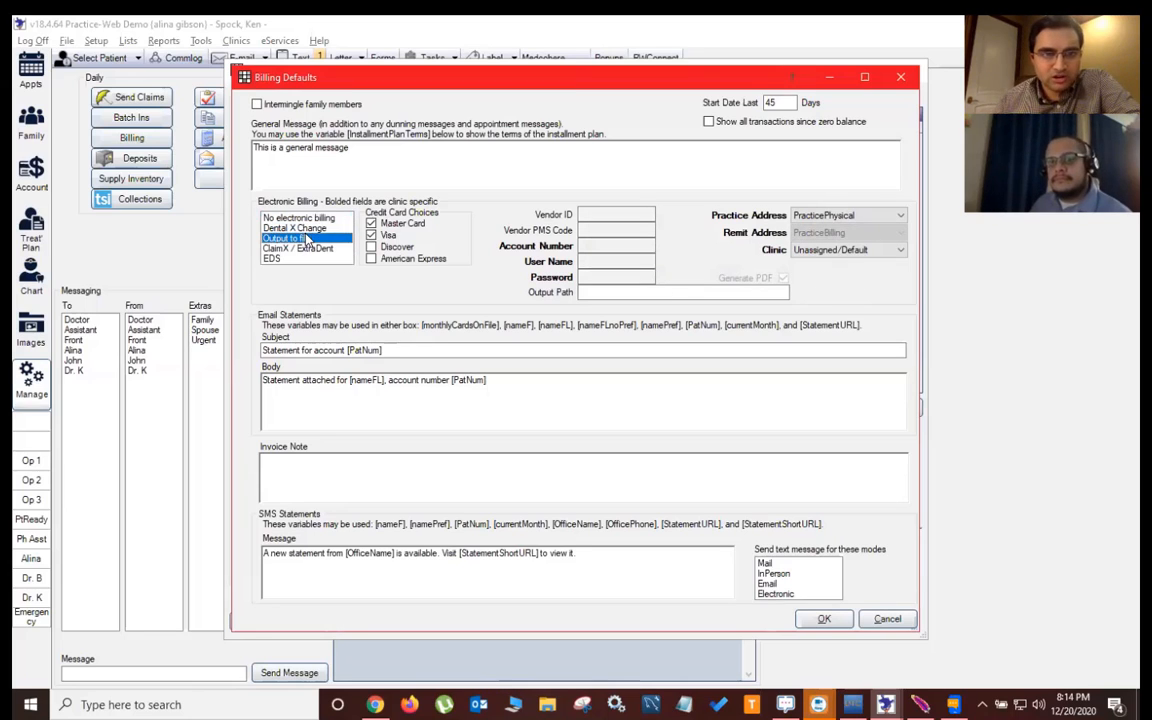
pyautogui.click(309, 230)
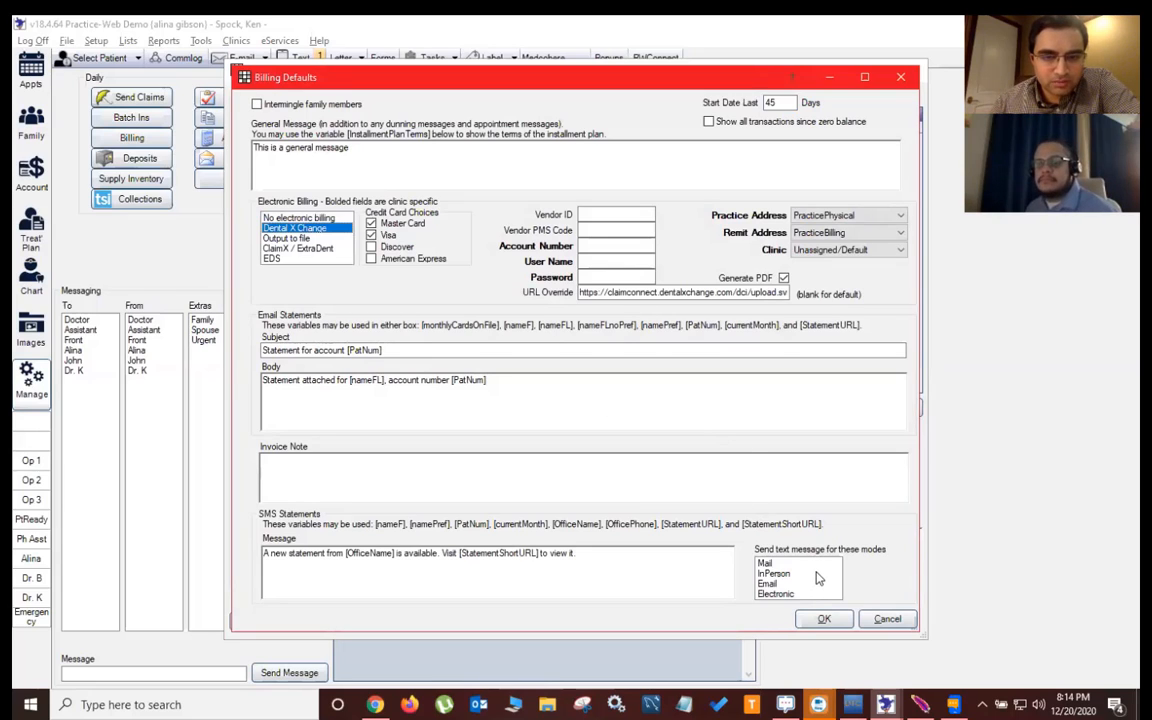
pyautogui.click(890, 621)
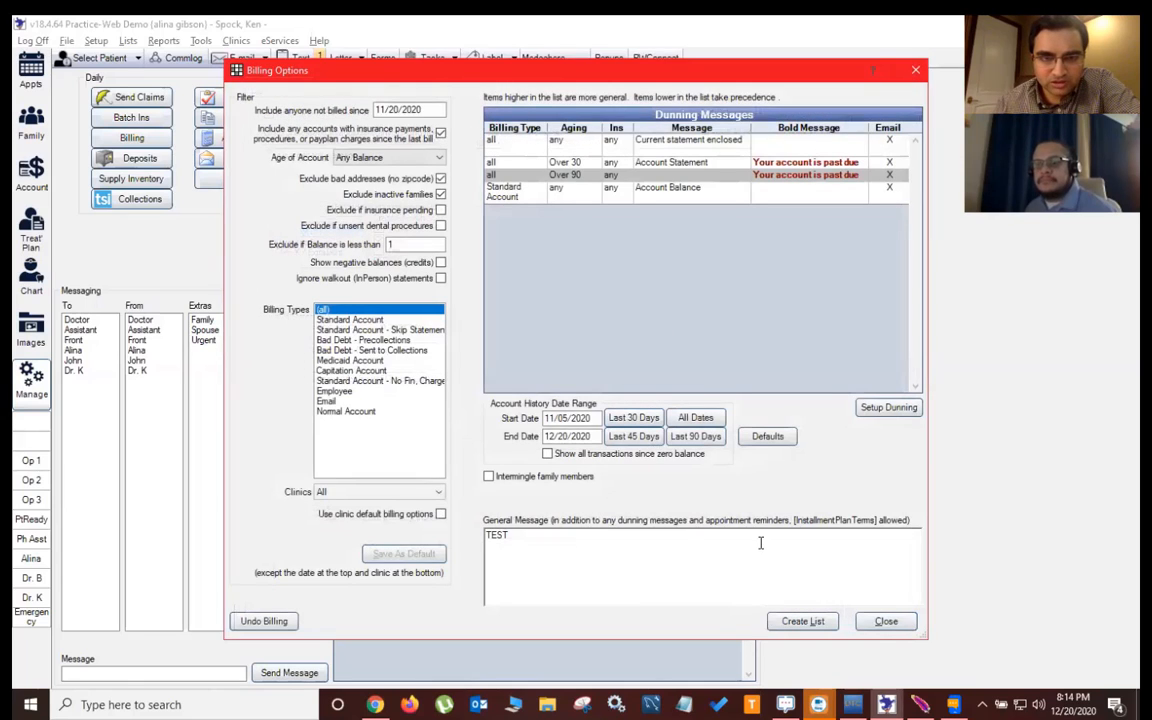
# - Create the billing list with the current filters, calculating aging as of 04/18/2020
pyautogui.click(805, 621)
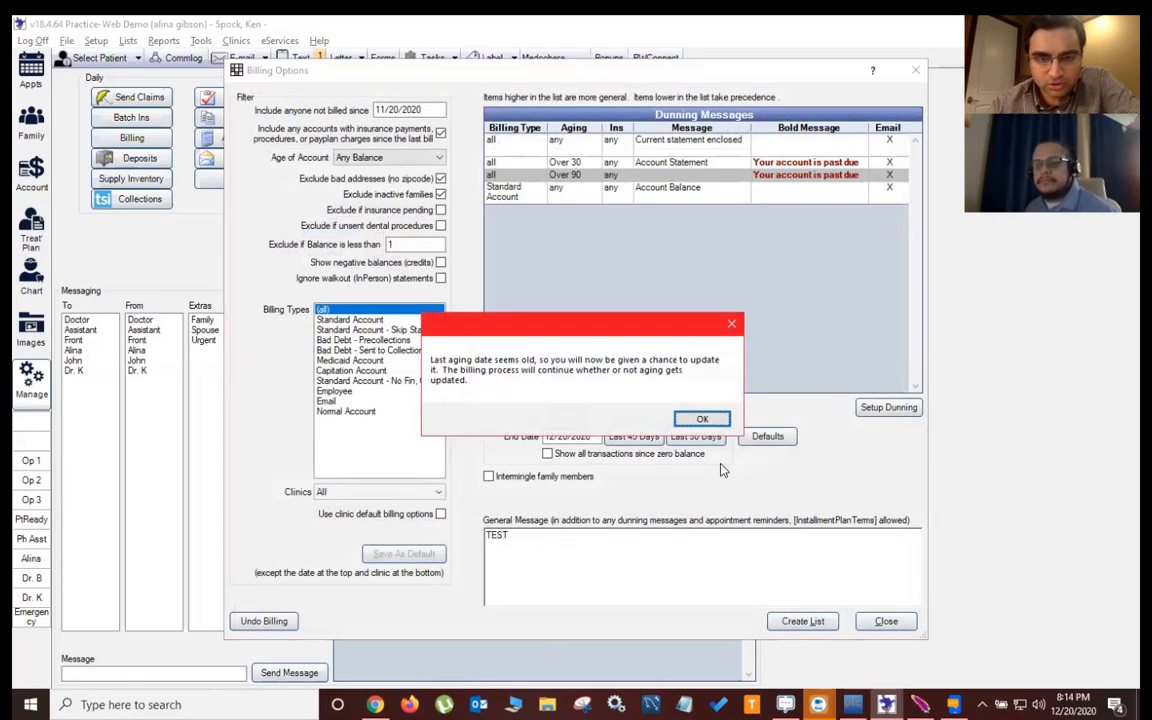
pyautogui.click(700, 419)
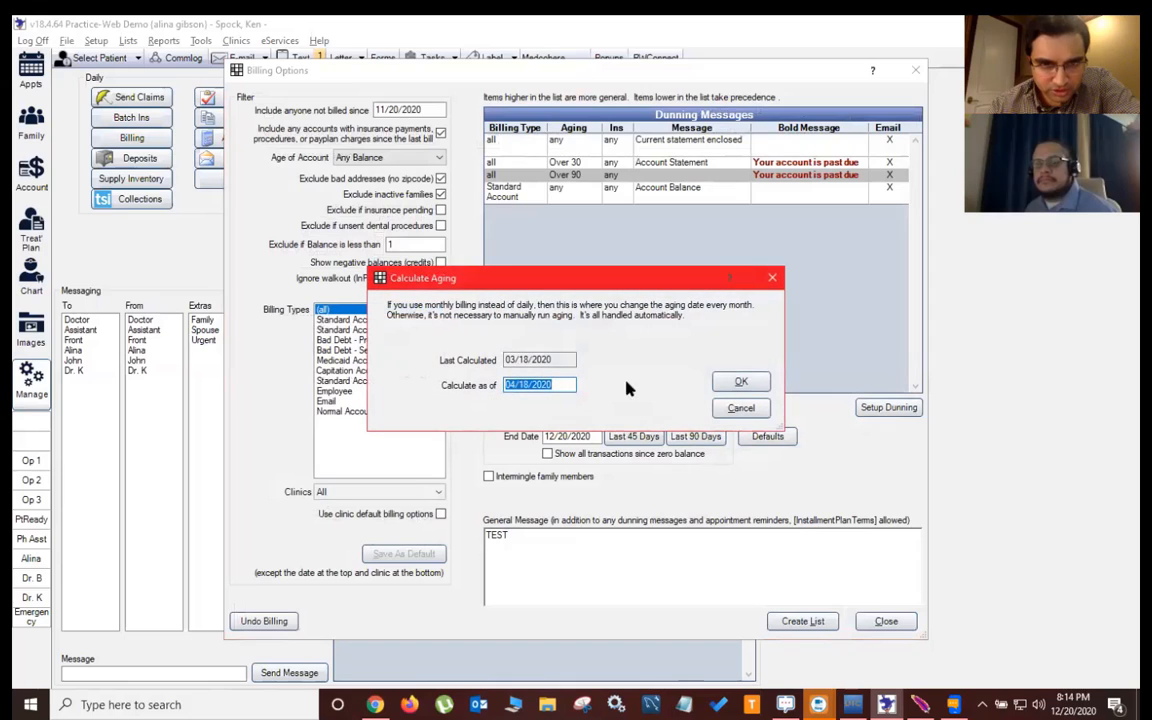
pyautogui.click(744, 383)
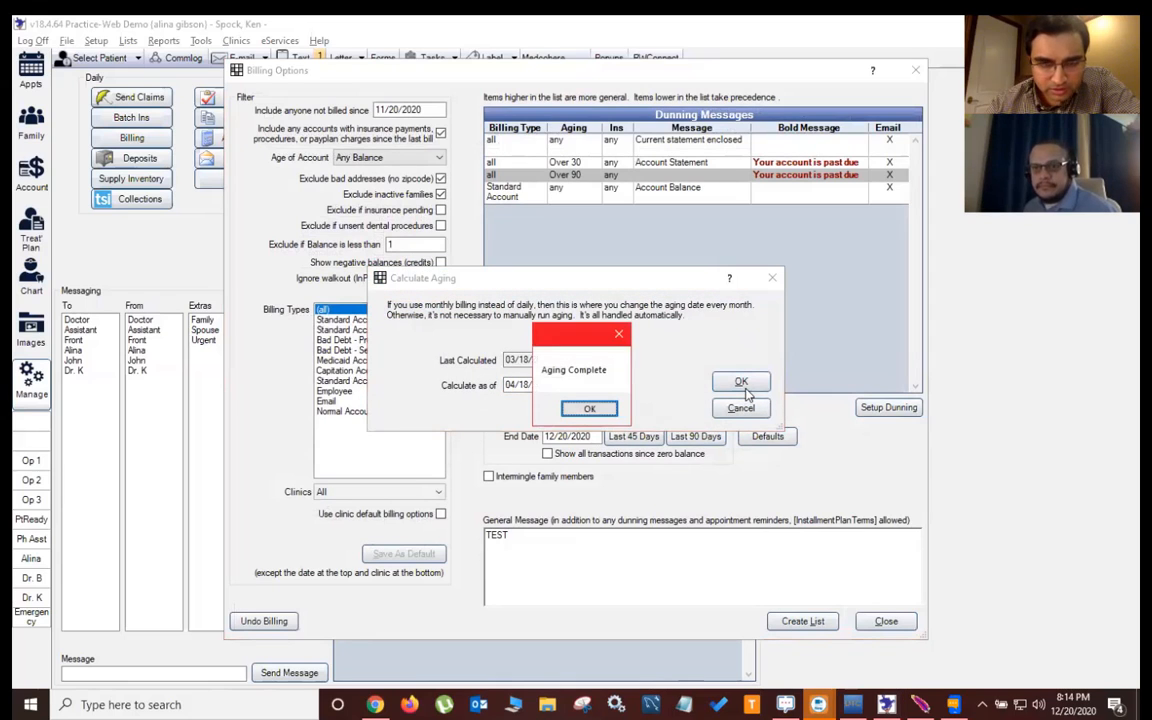
pyautogui.click(592, 408)
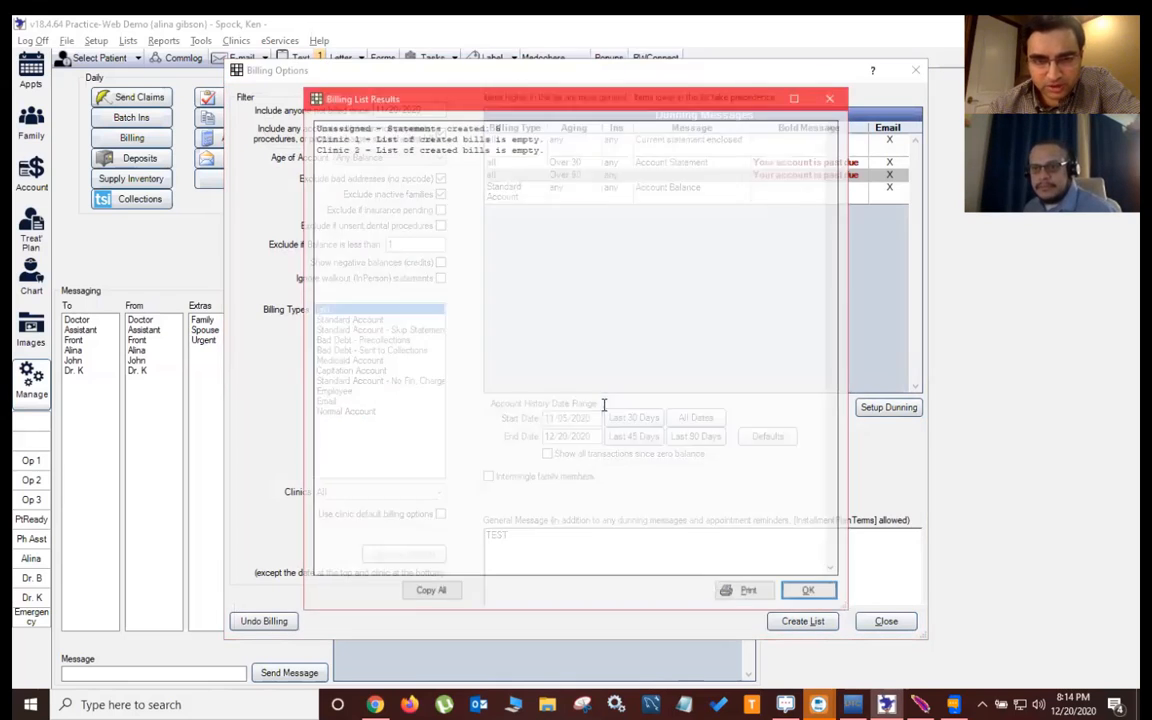
pyautogui.click(808, 593)
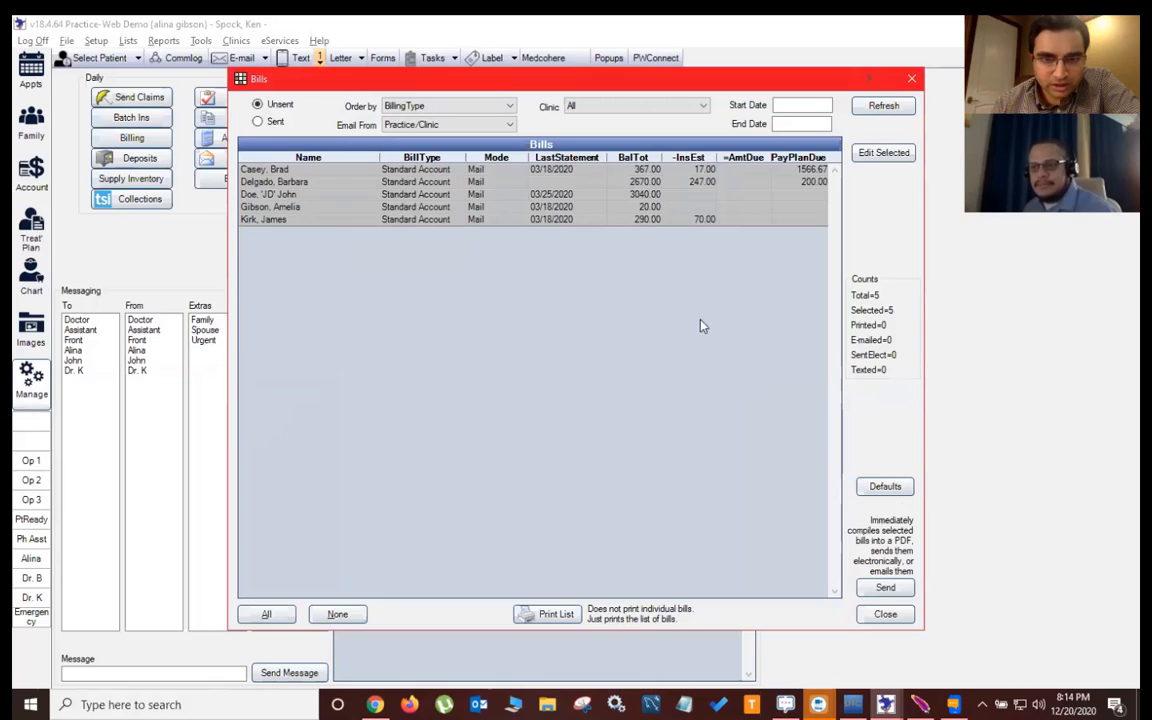
# - Open the third patient's statement from the unsent bills, try the Email mode, and cancel the changes
pyautogui.click(583, 207)
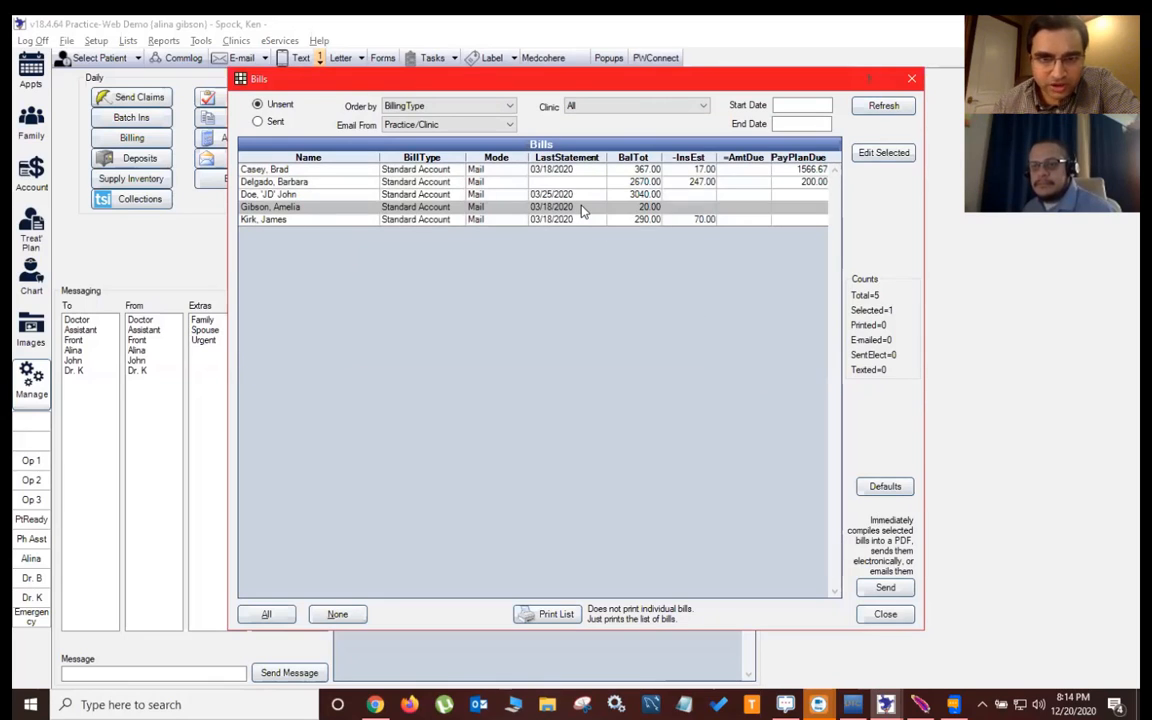
pyautogui.rightClick(582, 208)
pyautogui.click(614, 281)
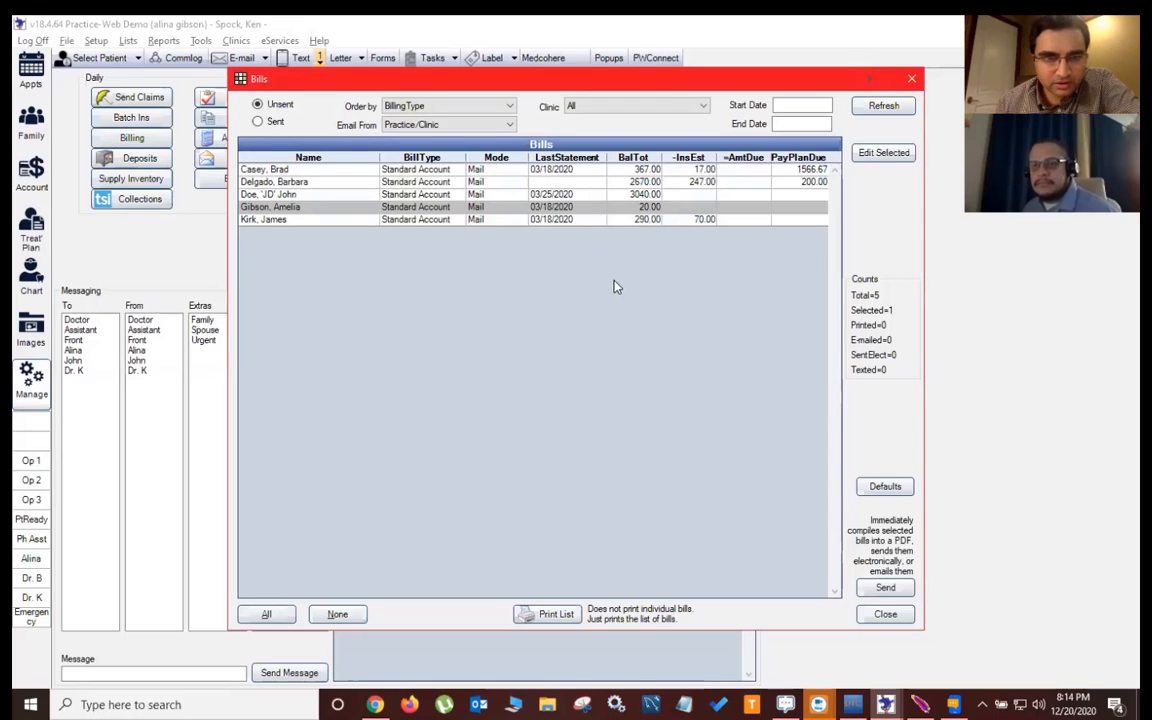
pyautogui.doubleClick(543, 194)
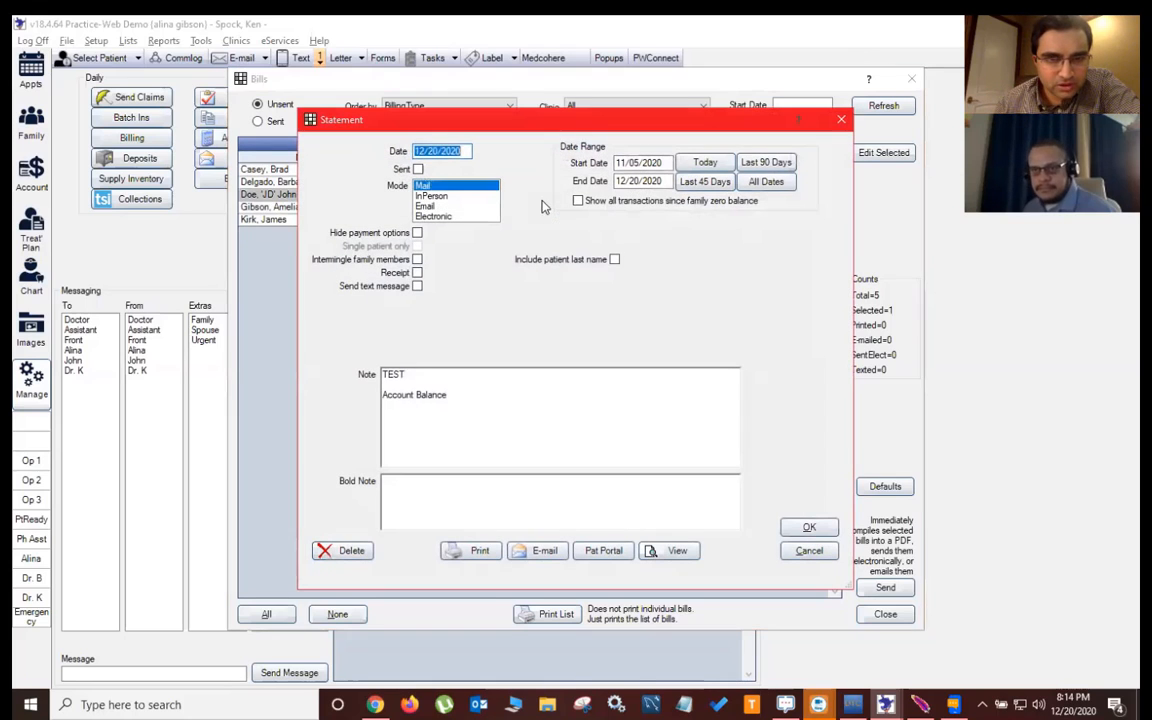
pyautogui.click(438, 206)
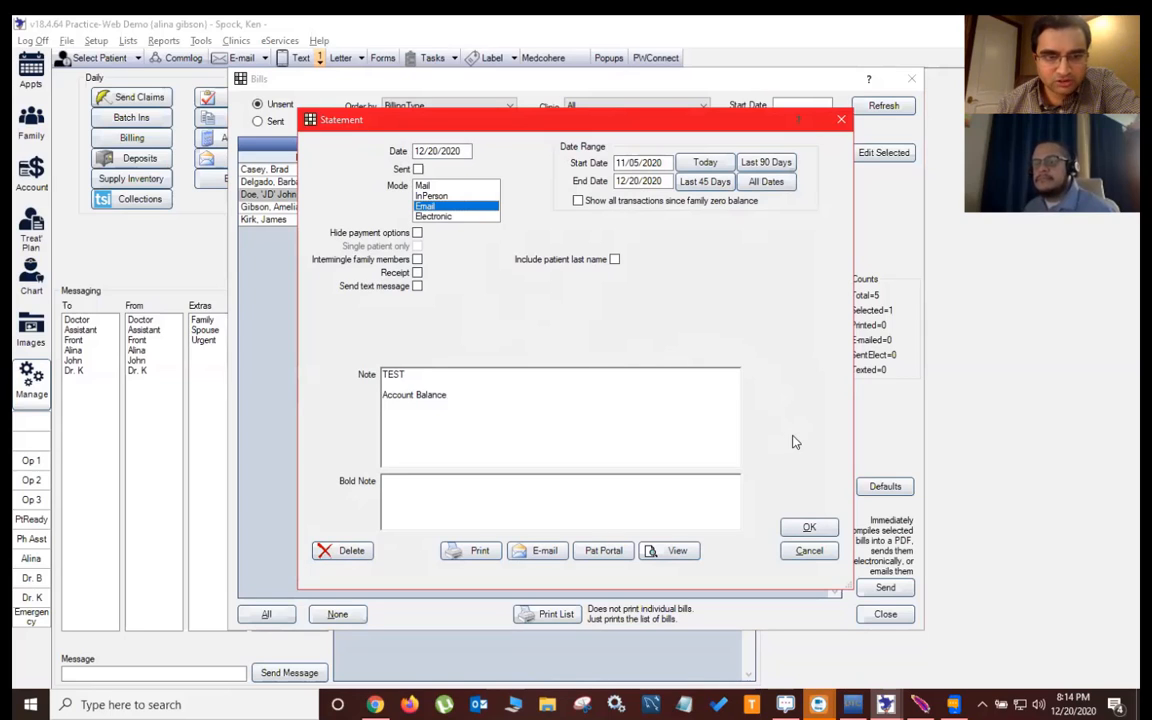
pyautogui.click(808, 552)
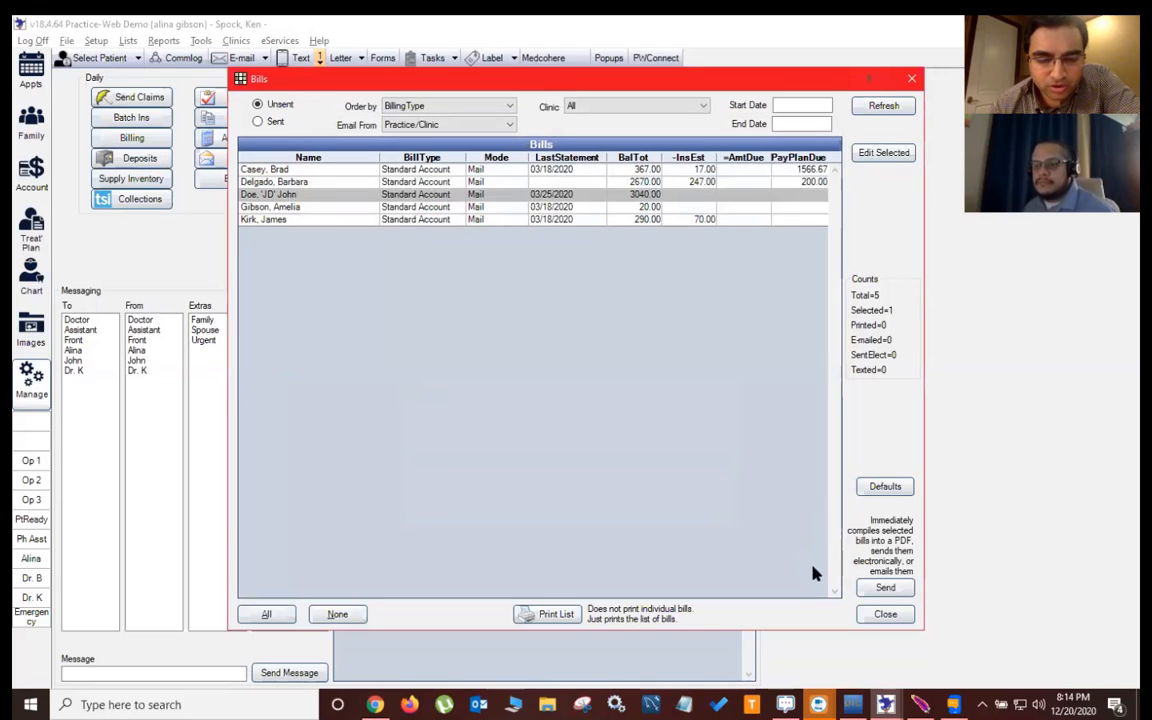
# - Close the bills list and delete all newly created unsent statements
pyautogui.click(880, 614)
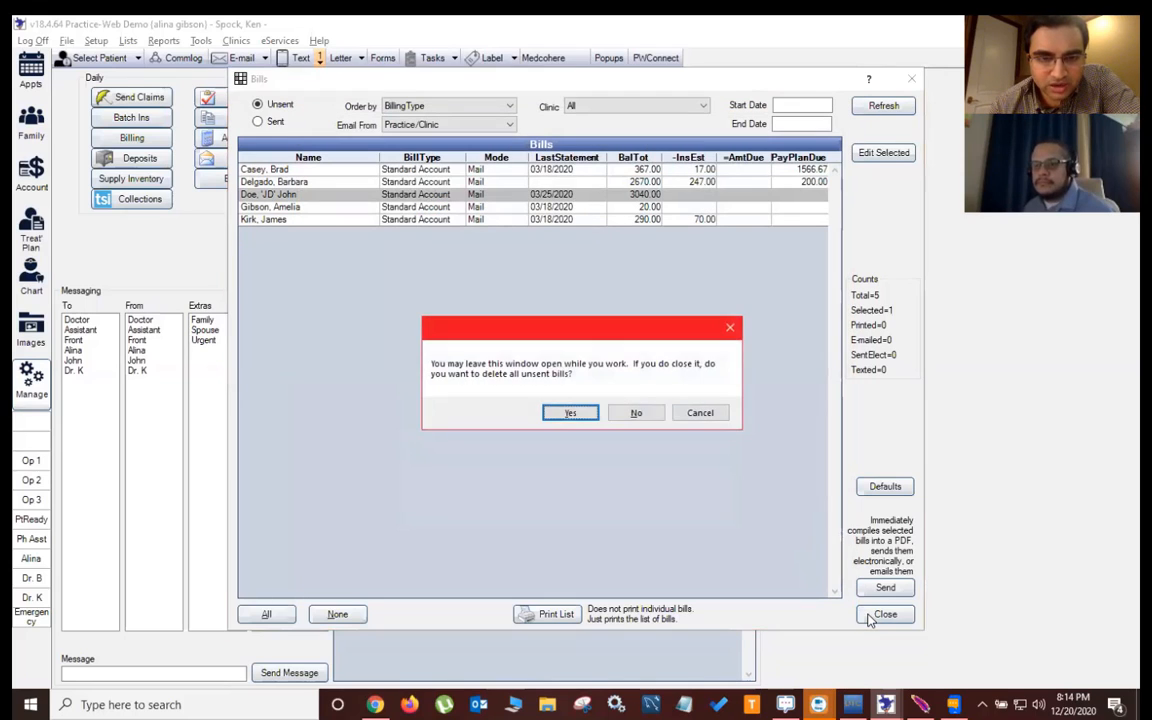
pyautogui.click(574, 410)
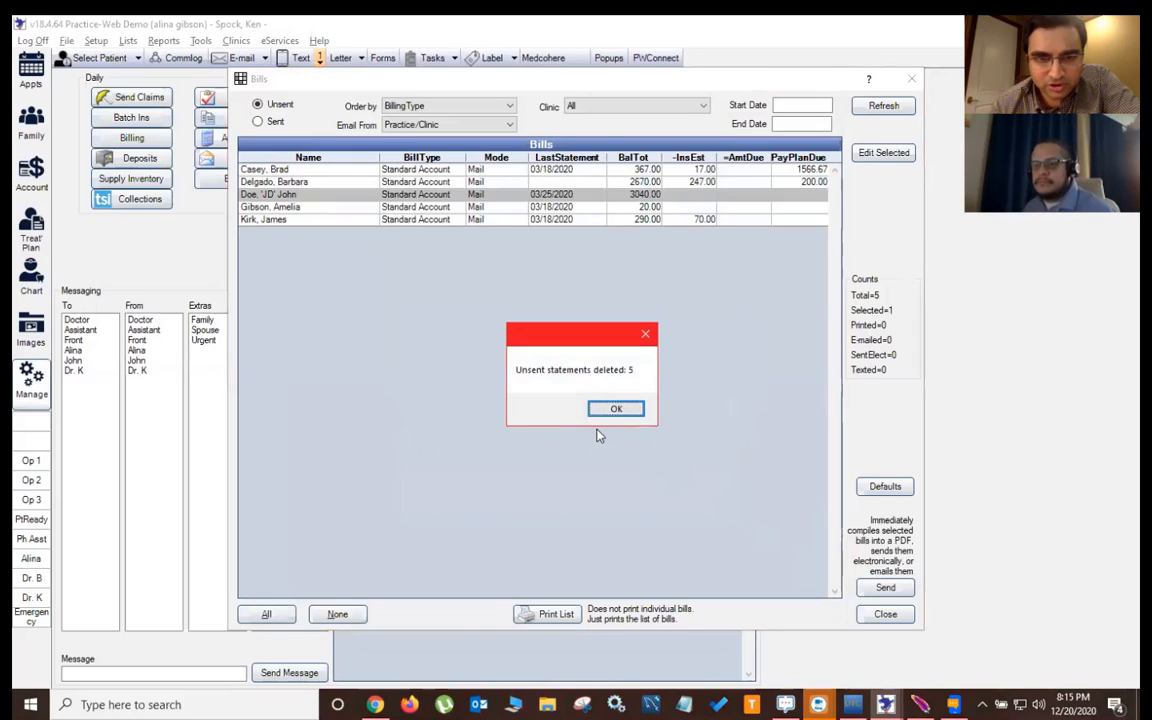
pyautogui.click(598, 410)
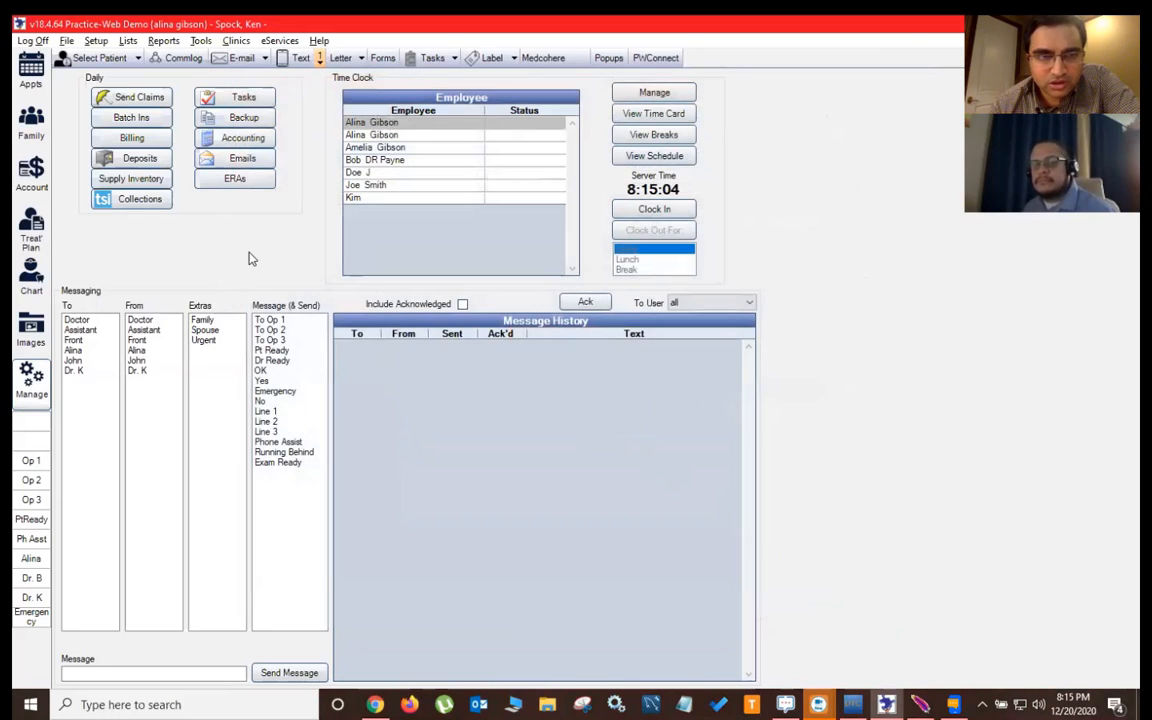